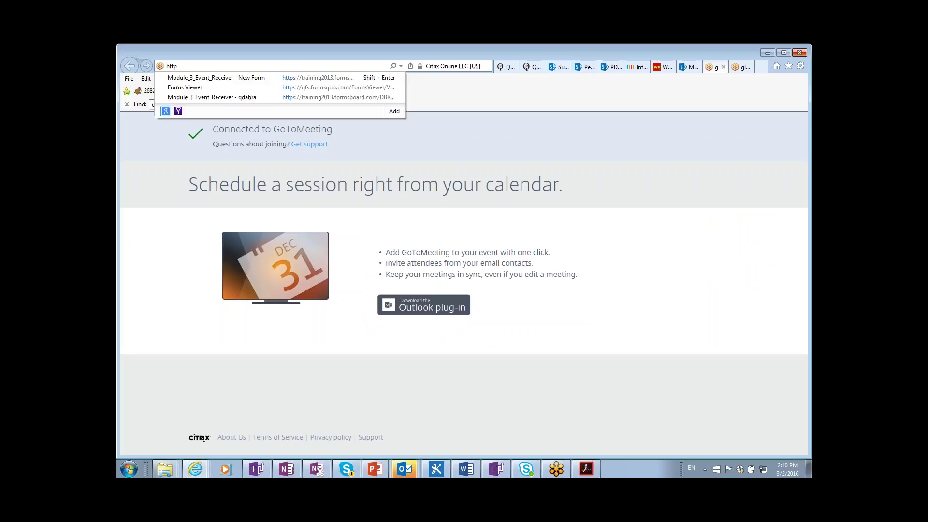
- Load the dbxl365 Control Panel address and open the DBXL v3.0 Deployment Guide PDF
{"action": "type", "text": "://dbl"}
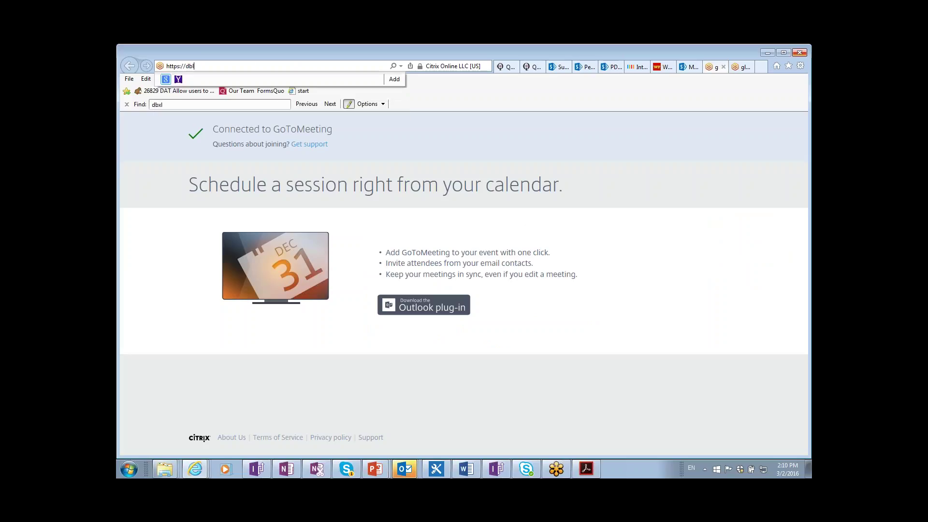
{"action": "key", "text": "Return"}
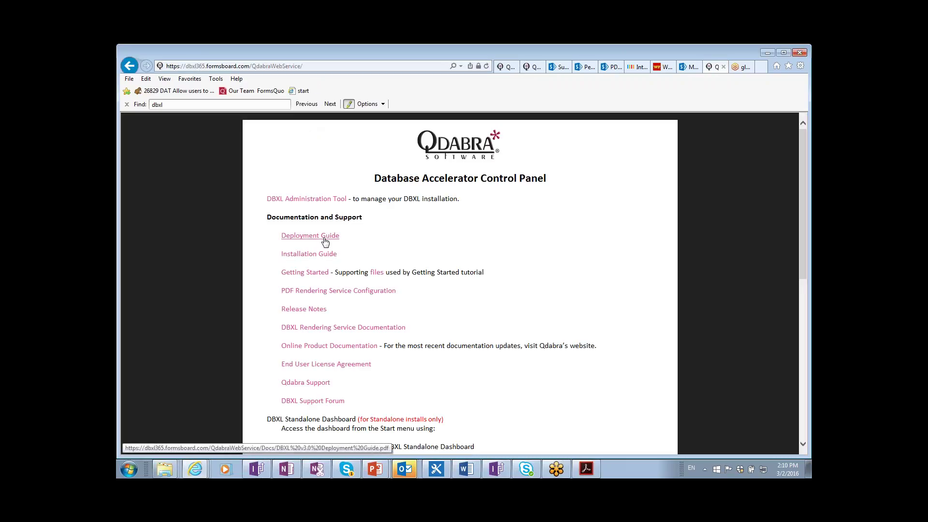
{"action": "left_click", "coordinate": [324, 237]}
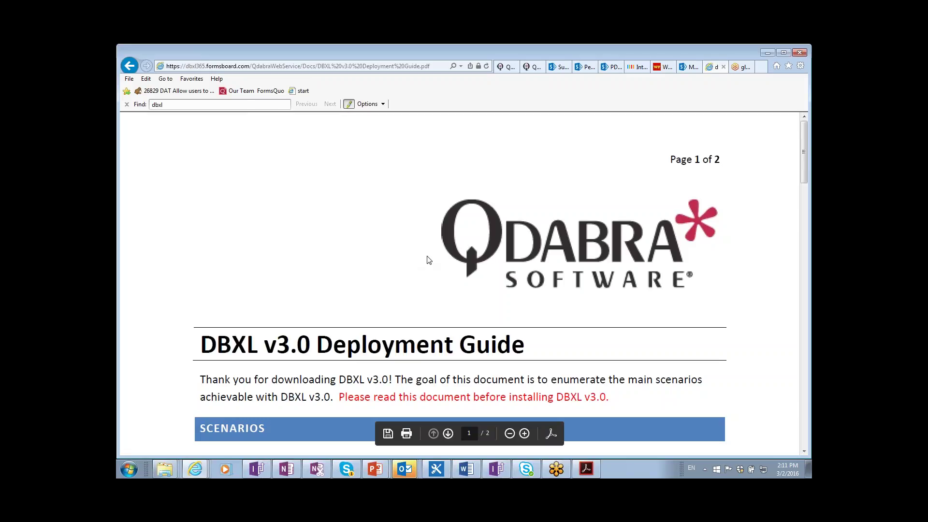
{"action": "key", "text": "alt+Tab"}
{"action": "key", "text": "alt+Tab"}
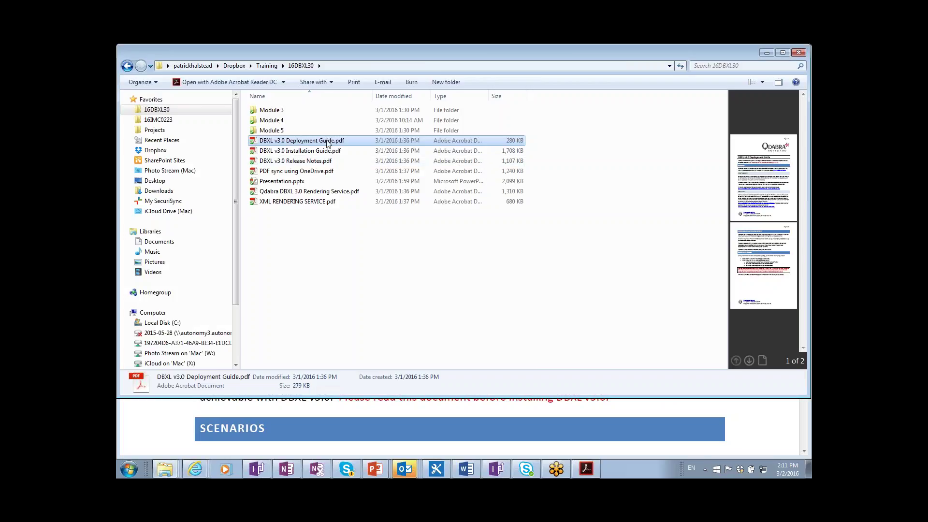
- Open DBXL v3.0 Deployment Guide.pdf from the 16DBXL30 folder in Acrobat Reader DC
{"action": "double_click", "coordinate": [327, 142]}
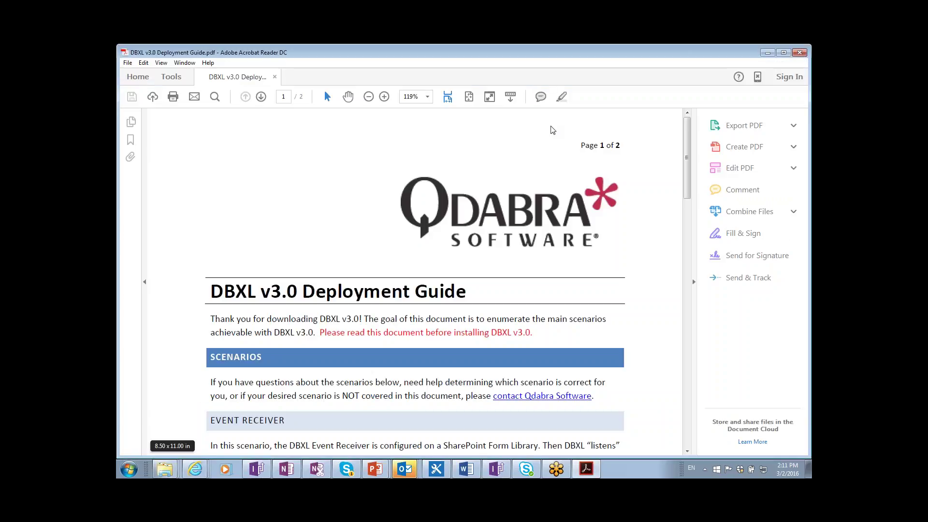
{"action": "left_click", "coordinate": [792, 112]}
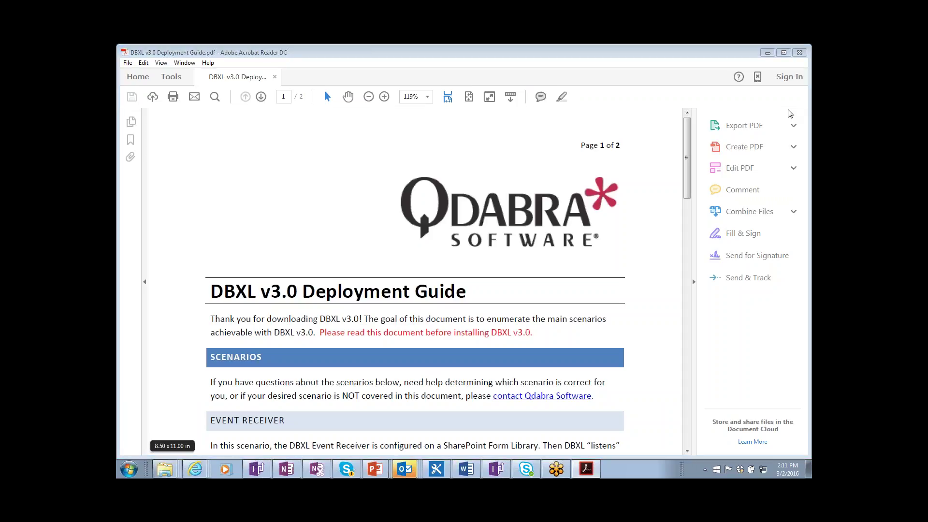
{"action": "key", "text": "alt+Tab"}
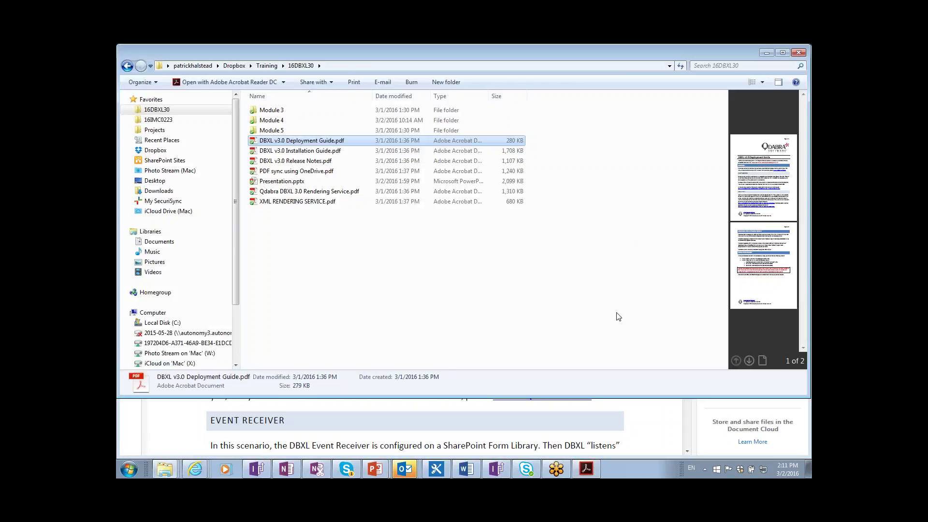
{"action": "left_click", "coordinate": [637, 422]}
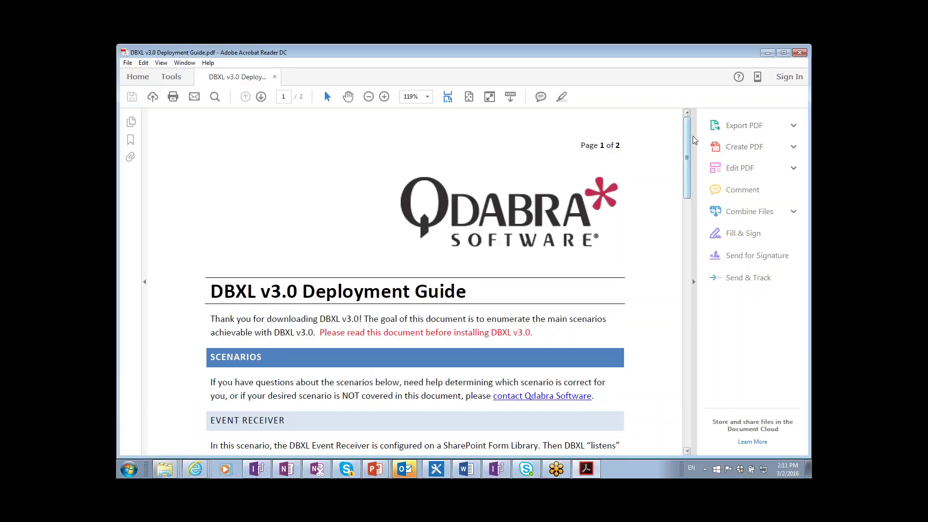
- Scroll down and select the 'Starting in DBXL v2.8' Event Receiver paragraph
{"action": "left_click_drag", "start_coordinate": [686, 141], "coordinate": [686, 194]}
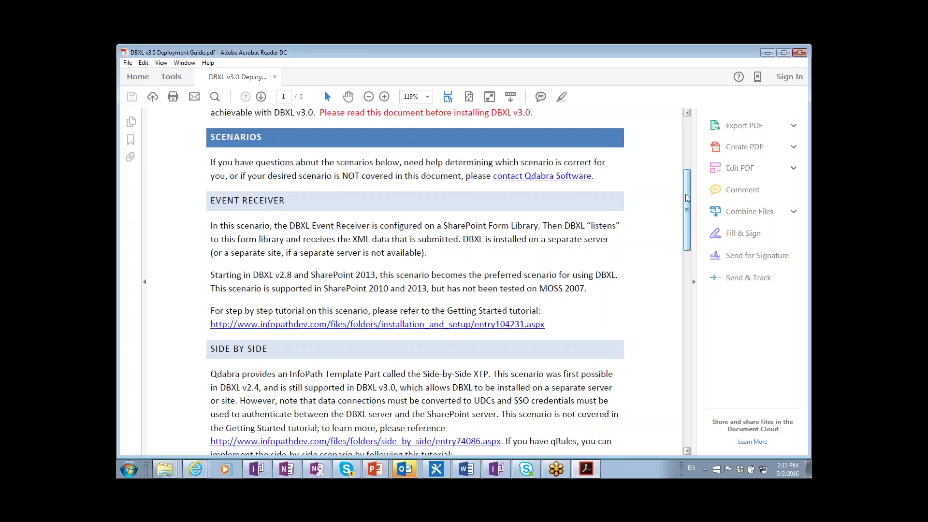
{"action": "left_click_drag", "start_coordinate": [210, 275], "coordinate": [587, 287]}
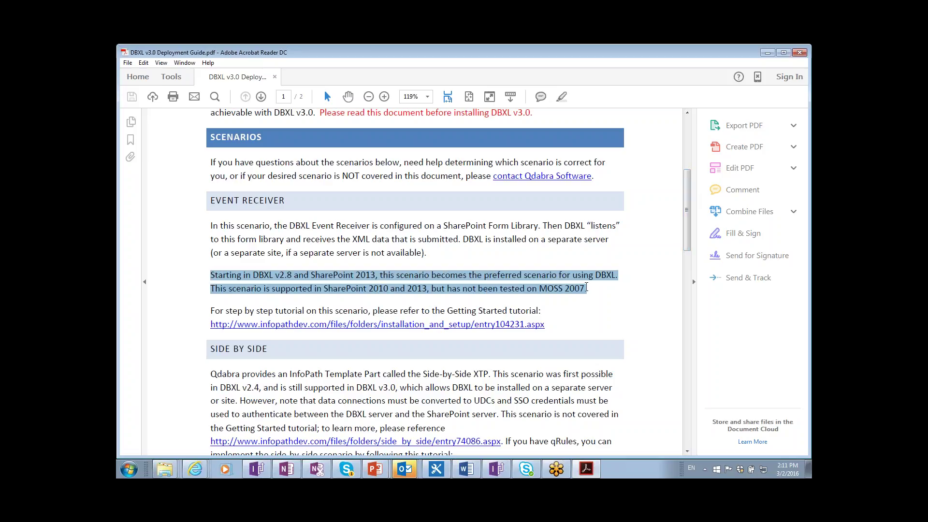
- Clear the paragraph selection and select the phrase 'has not been tested on MOSS 2007.'
{"action": "left_click", "coordinate": [591, 289]}
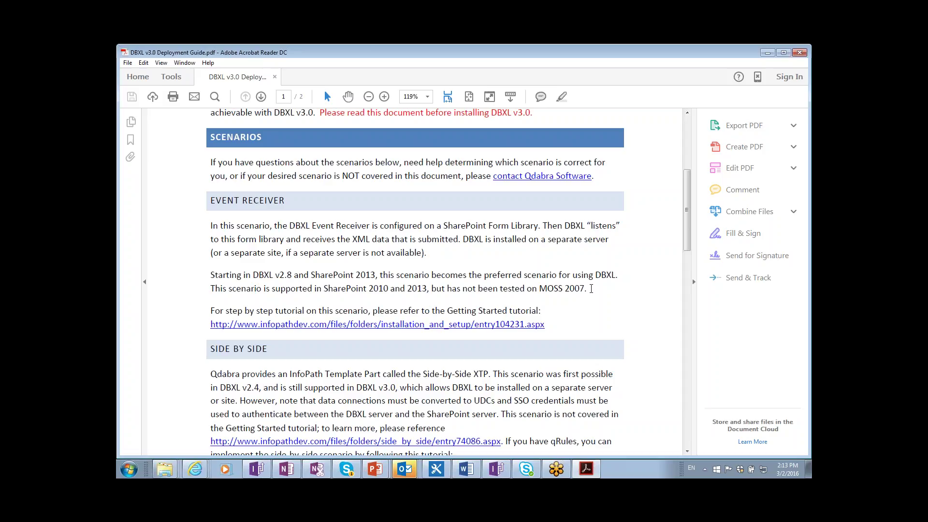
{"action": "left_click_drag", "start_coordinate": [591, 289], "coordinate": [448, 289]}
{"action": "left_click", "coordinate": [432, 286]}
{"action": "scroll", "coordinate": [340, 373], "scroll_direction": "down", "scroll_amount": 2}
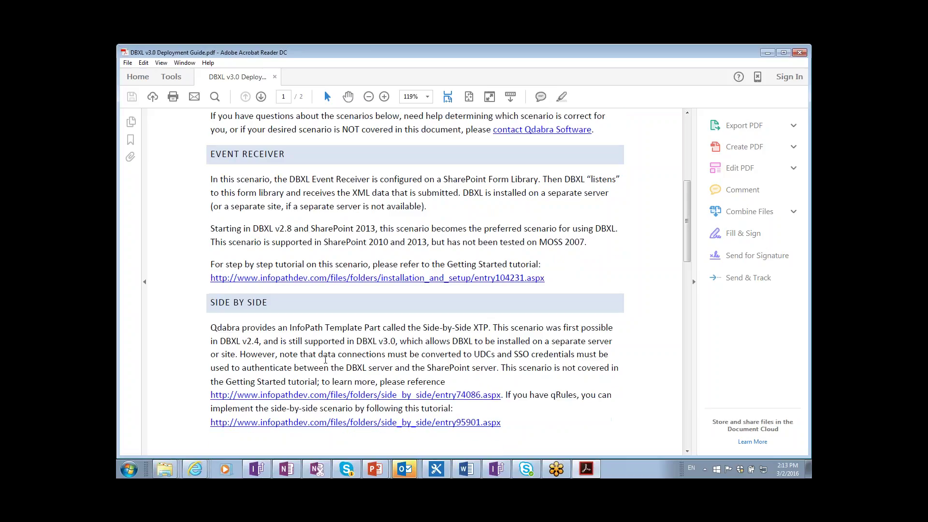
{"action": "scroll", "coordinate": [326, 360], "scroll_direction": "down", "scroll_amount": 1}
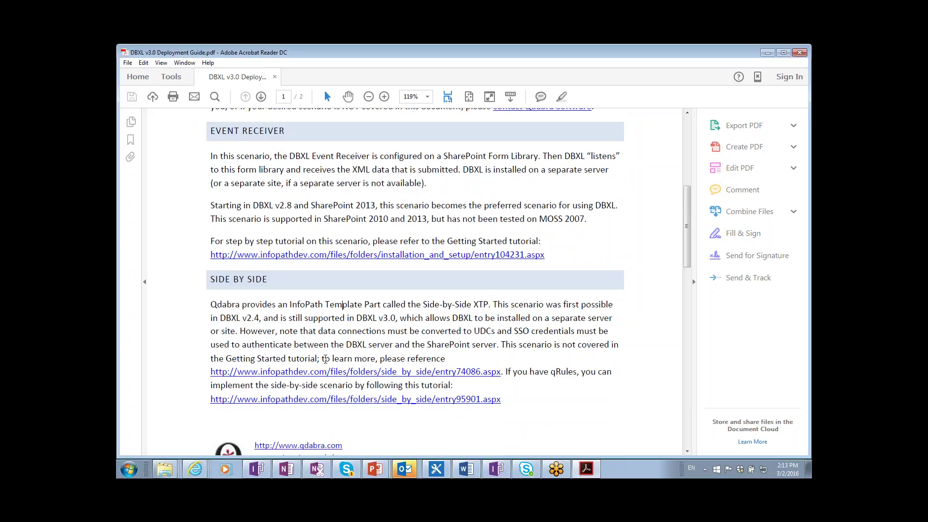
{"action": "scroll", "coordinate": [325, 360], "scroll_direction": "down", "scroll_amount": 1}
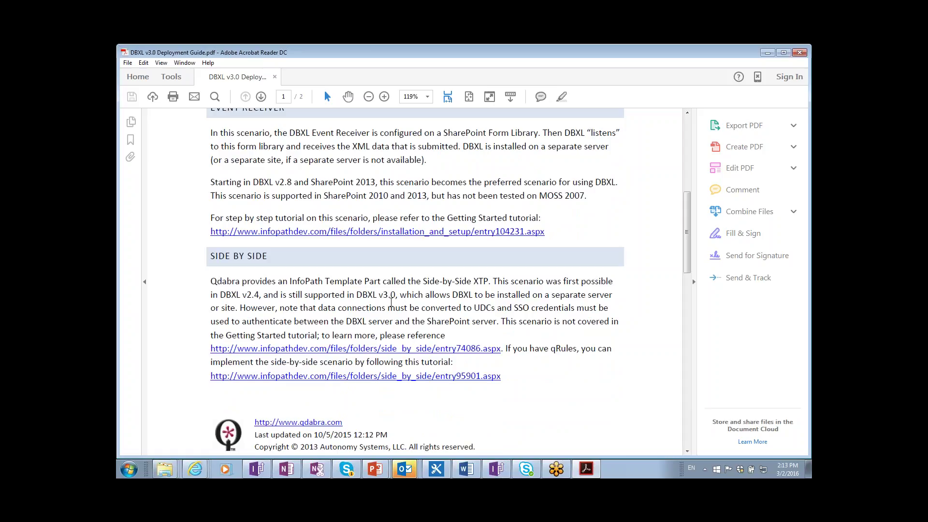
{"action": "scroll", "coordinate": [415, 290], "scroll_direction": "down", "scroll_amount": 6}
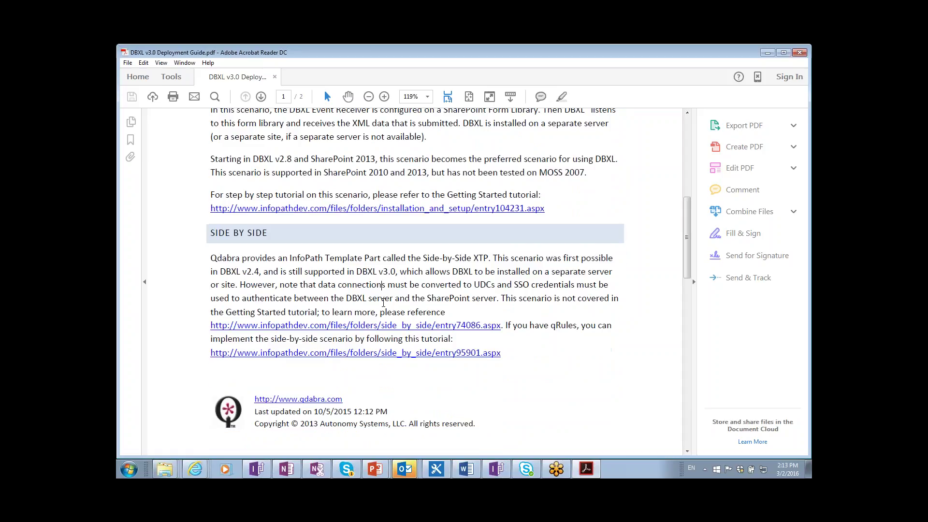
{"action": "scroll", "coordinate": [384, 169], "scroll_direction": "down", "scroll_amount": 5}
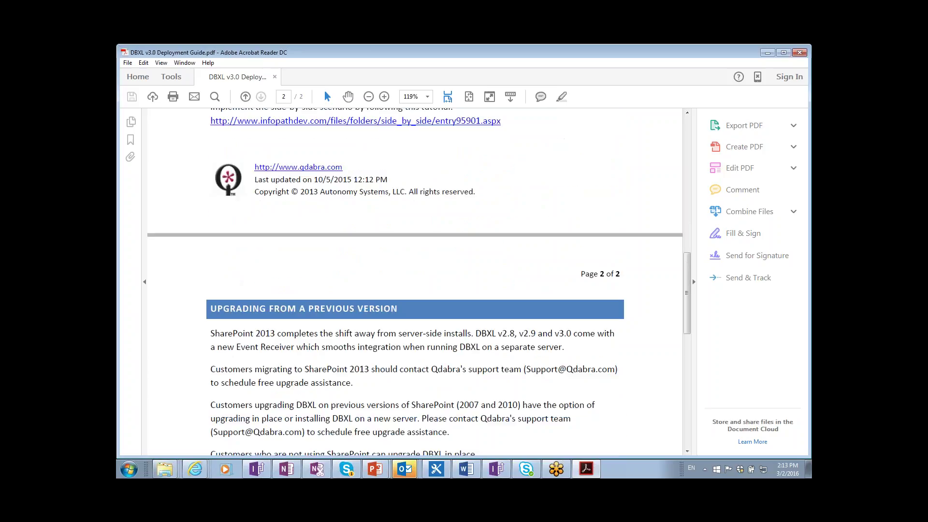
{"action": "scroll", "coordinate": [383, 334], "scroll_direction": "up", "scroll_amount": 7}
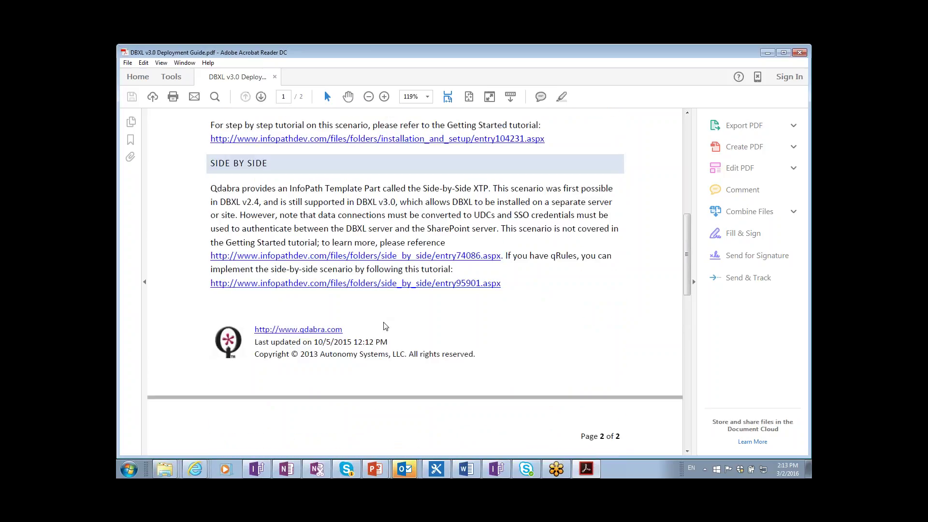
{"action": "scroll", "coordinate": [383, 339], "scroll_direction": "up", "scroll_amount": 5}
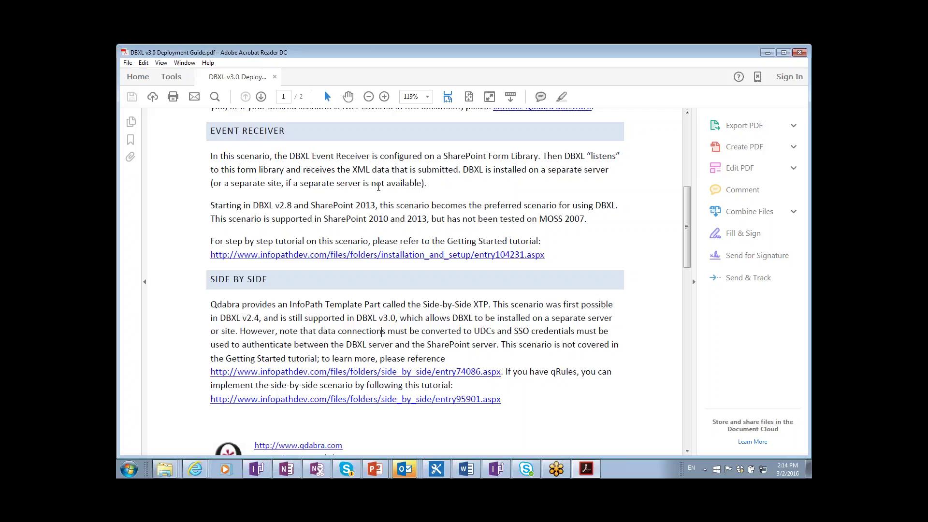
{"action": "triple_click", "coordinate": [260, 279]}
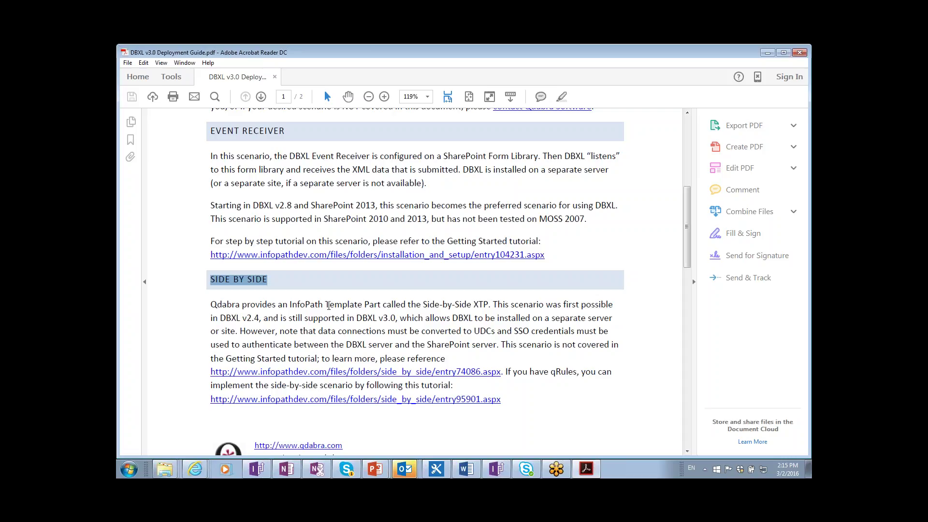
{"action": "left_click", "coordinate": [527, 380]}
{"action": "scroll", "coordinate": [527, 380], "scroll_direction": "down", "scroll_amount": 5}
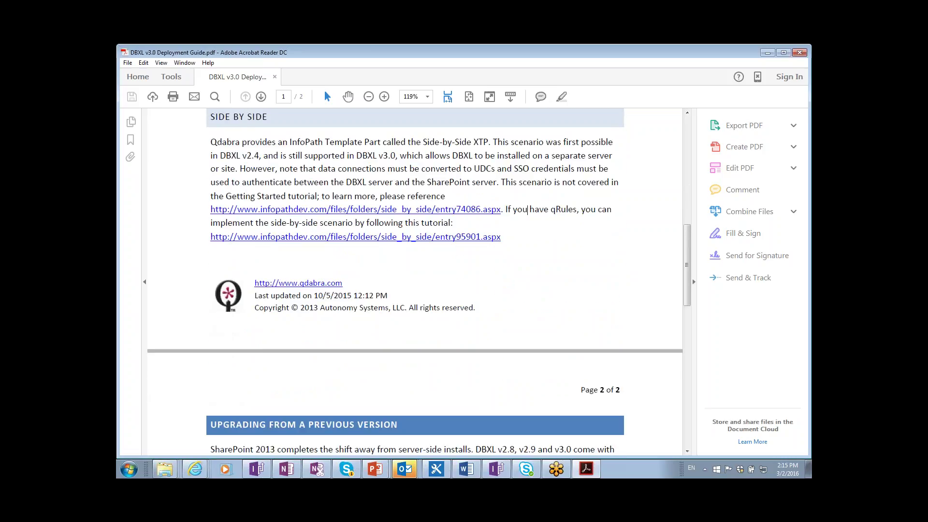
- Scroll page 2 down to the Installation Package section and its red .NET 2.0/4.0 caution
{"action": "scroll", "coordinate": [529, 209], "scroll_direction": "down", "scroll_amount": 3}
{"action": "scroll", "coordinate": [516, 383], "scroll_direction": "down", "scroll_amount": 3}
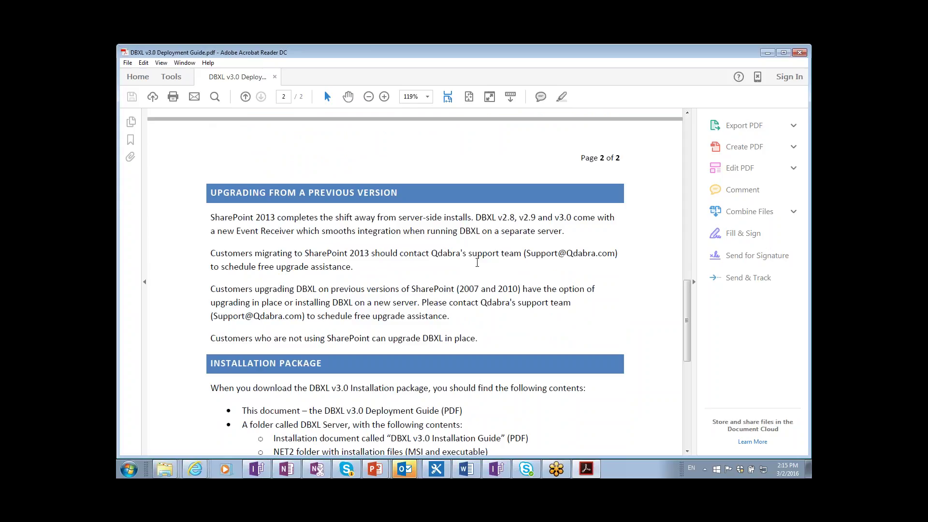
{"action": "scroll", "coordinate": [477, 263], "scroll_direction": "down", "scroll_amount": 1}
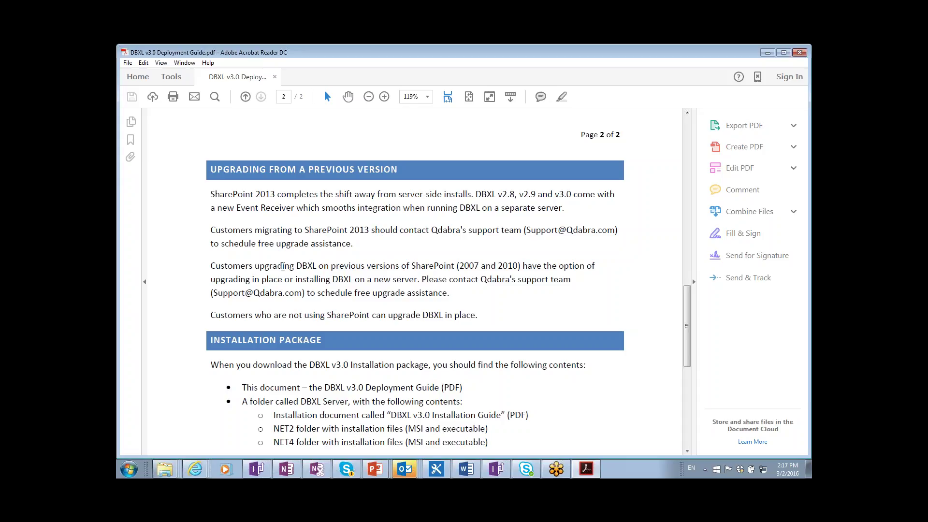
{"action": "scroll", "coordinate": [283, 267], "scroll_direction": "down", "scroll_amount": 4}
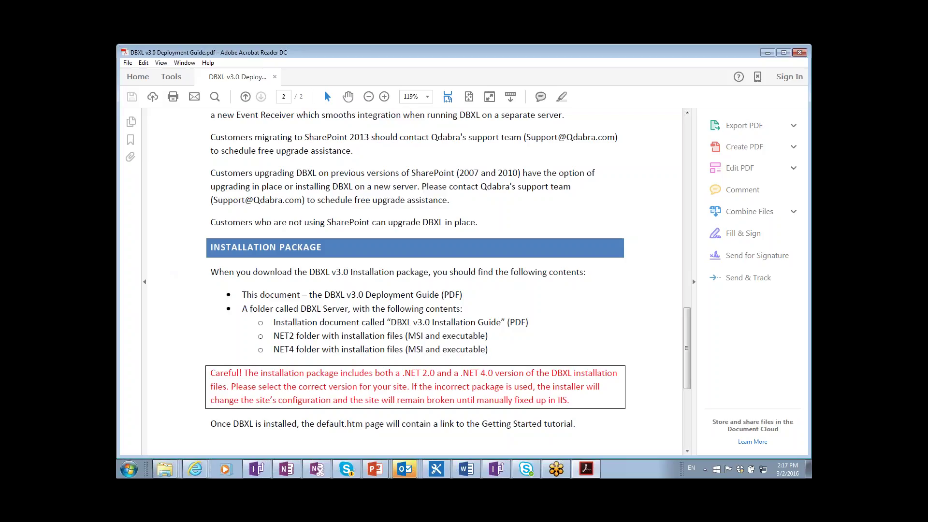
- Switch to the Database Accelerator IE window and navigate it to infopathdev.com/
{"action": "left_click", "coordinate": [196, 469]}
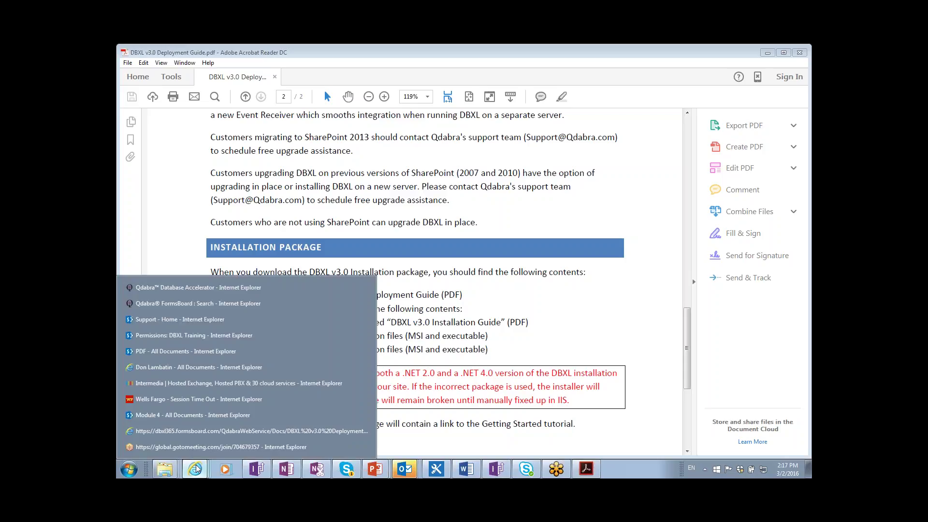
{"action": "left_click", "coordinate": [195, 287]}
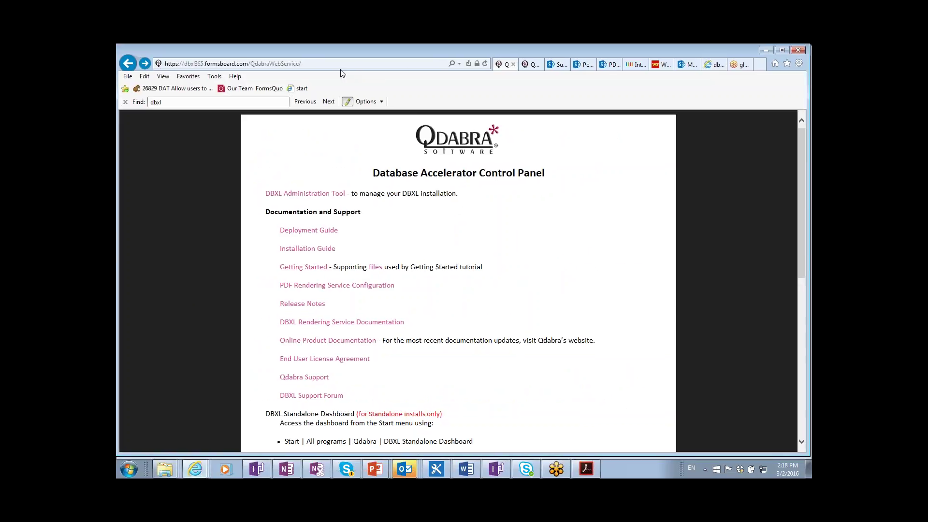
{"action": "left_click", "coordinate": [338, 64]}
{"action": "type", "text": "infopathdev.com/"}
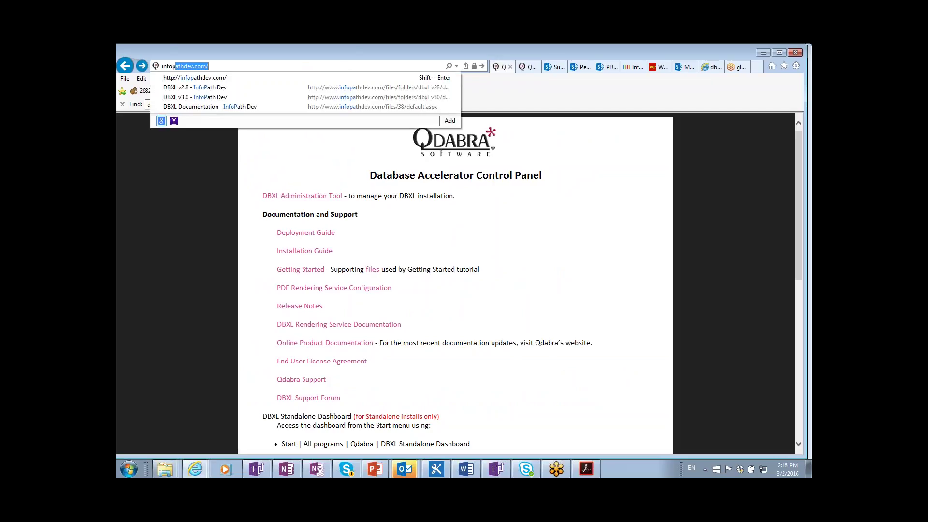
{"action": "key", "text": "Return"}
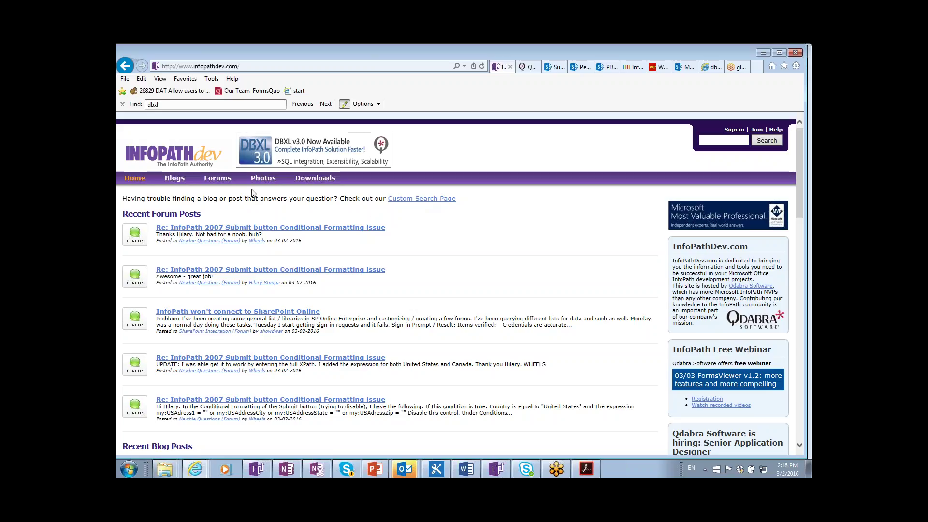
- Open Downloads and browse to the Document Deployer folder under Qdabra Tools
{"action": "left_click", "coordinate": [305, 182]}
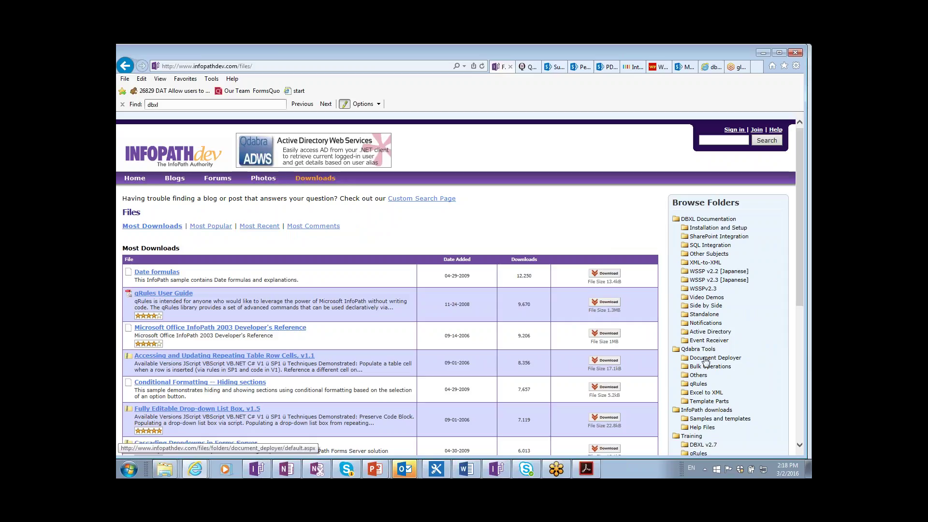
{"action": "left_click_drag", "start_coordinate": [706, 360], "coordinate": [729, 332]}
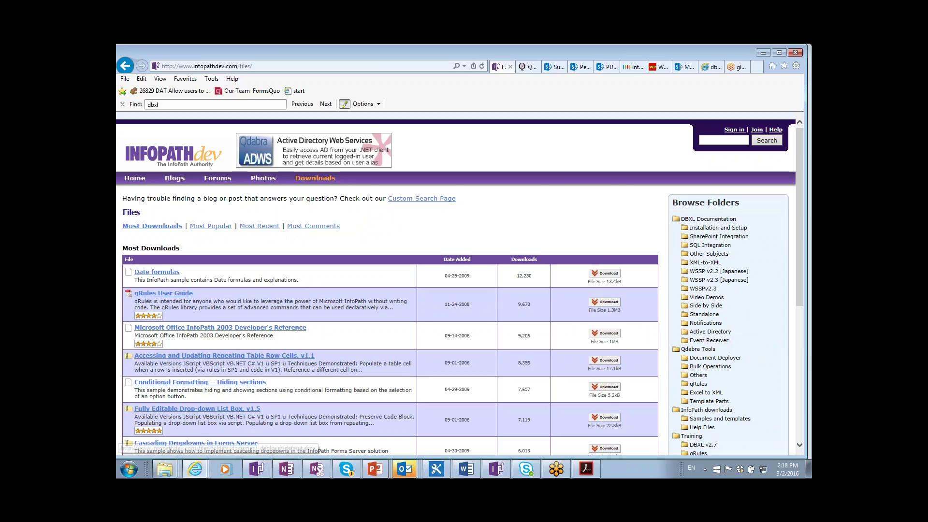
{"action": "left_click", "coordinate": [716, 358]}
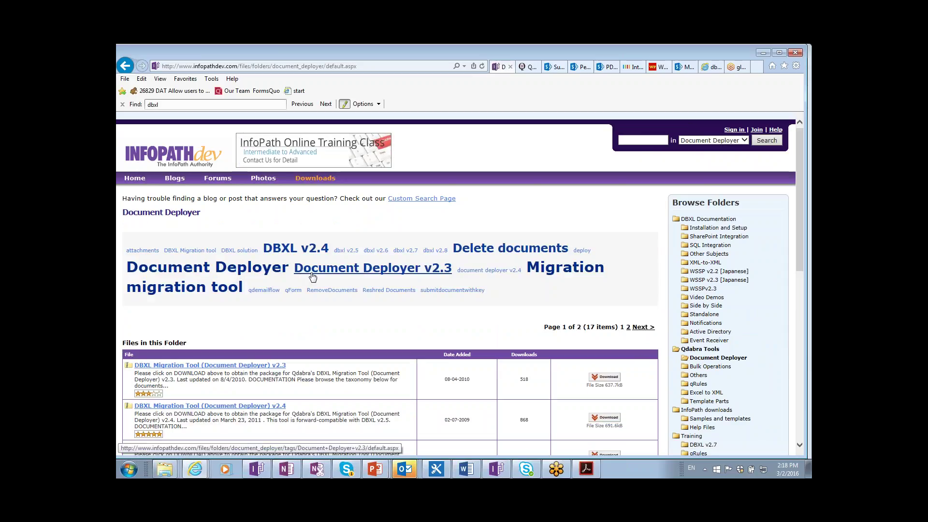
- Scroll through the Migration Tool packages v2.3 to v2.8, then bring up the Start menu
{"action": "scroll", "coordinate": [312, 276], "scroll_direction": "down", "scroll_amount": 3}
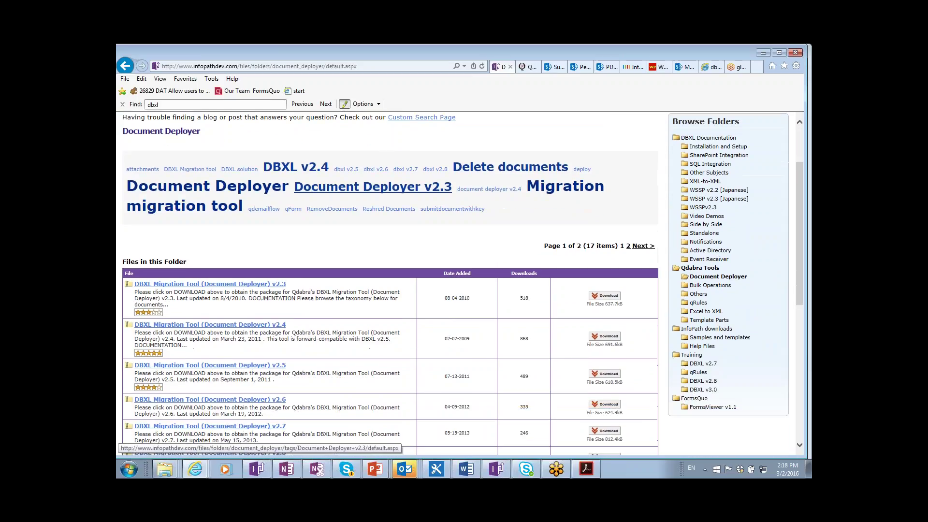
{"action": "scroll", "coordinate": [326, 443], "scroll_direction": "down", "scroll_amount": 3}
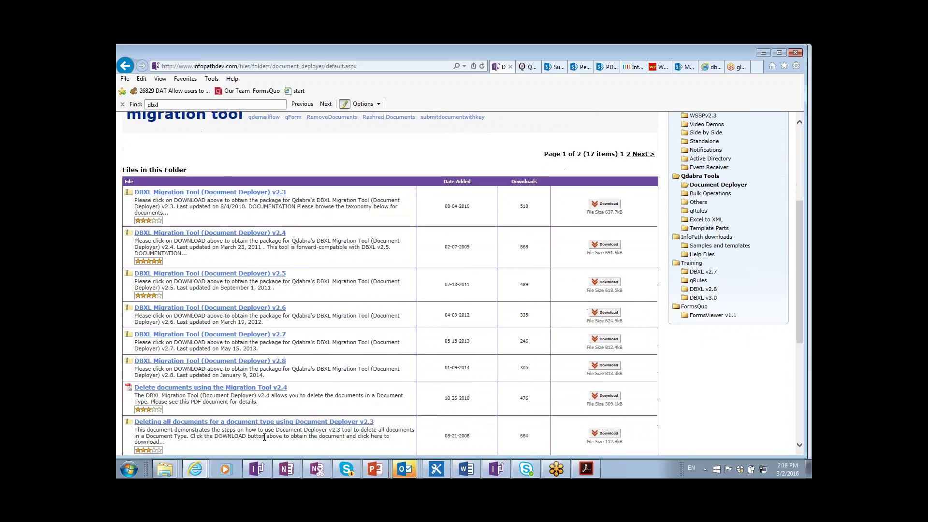
{"action": "scroll", "coordinate": [301, 384], "scroll_direction": "down", "scroll_amount": 2}
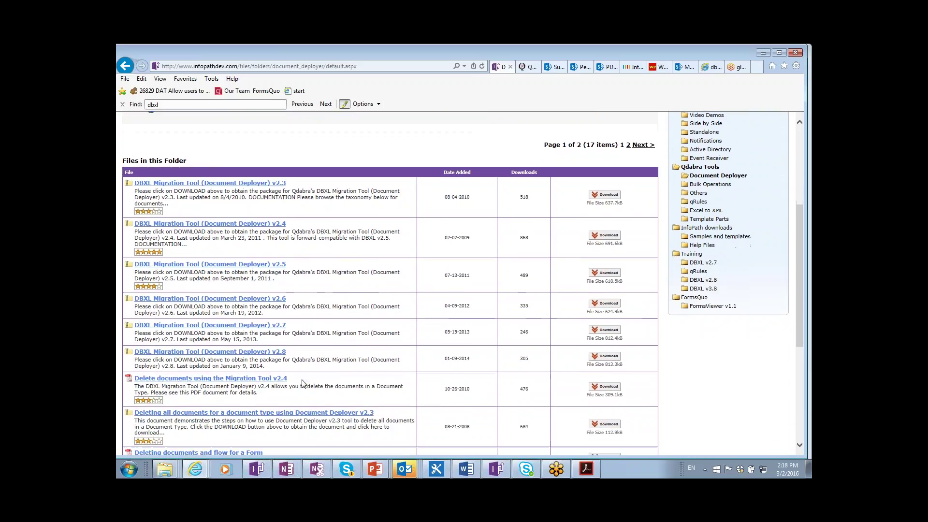
{"action": "scroll", "coordinate": [263, 278], "scroll_direction": "down", "scroll_amount": 1}
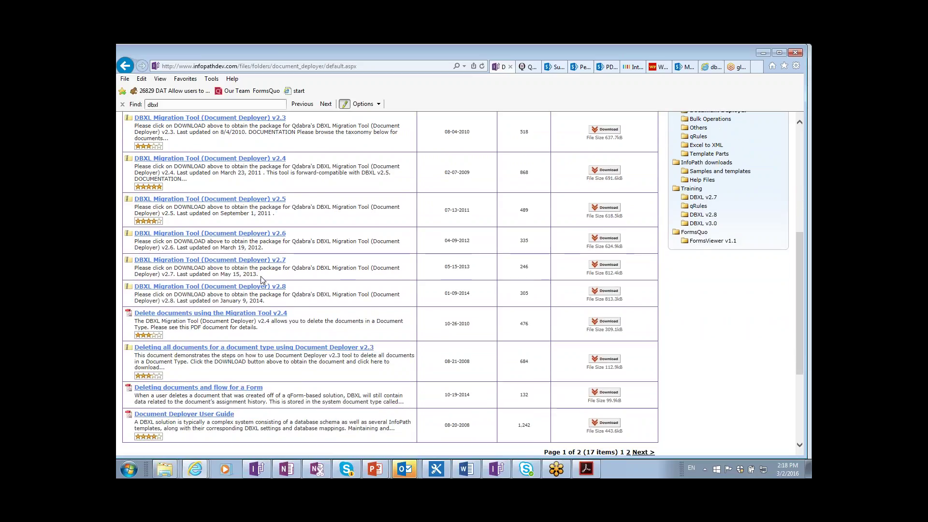
{"action": "scroll", "coordinate": [264, 279], "scroll_direction": "down", "scroll_amount": 1}
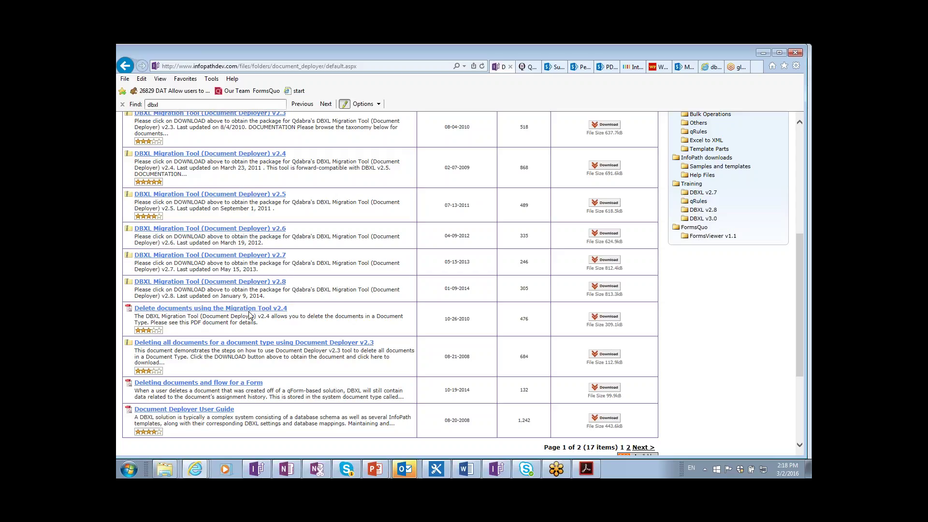
{"action": "scroll", "coordinate": [250, 315], "scroll_direction": "down", "scroll_amount": 1}
{"action": "left_click", "coordinate": [128, 469]}
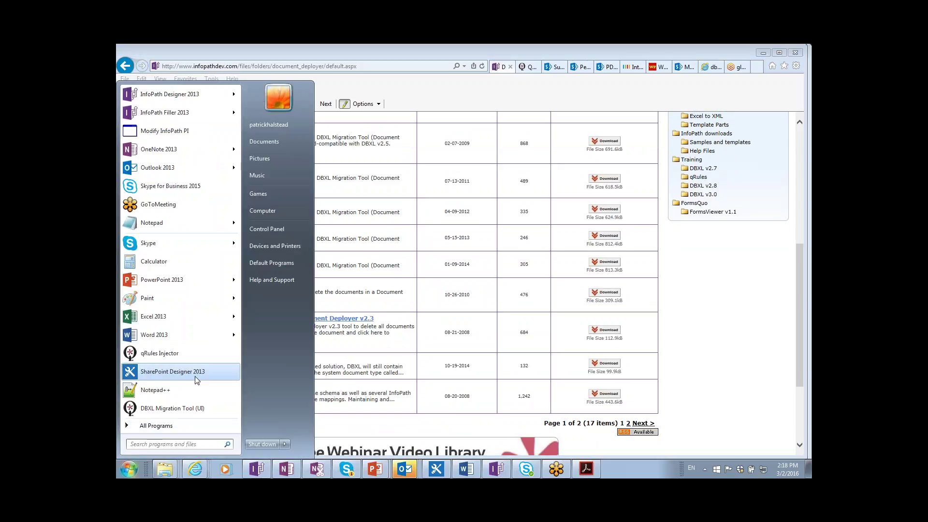
- Launch DBXL Migration Tool (UI) and show its reshred and transform operations
{"action": "left_click", "coordinate": [184, 407]}
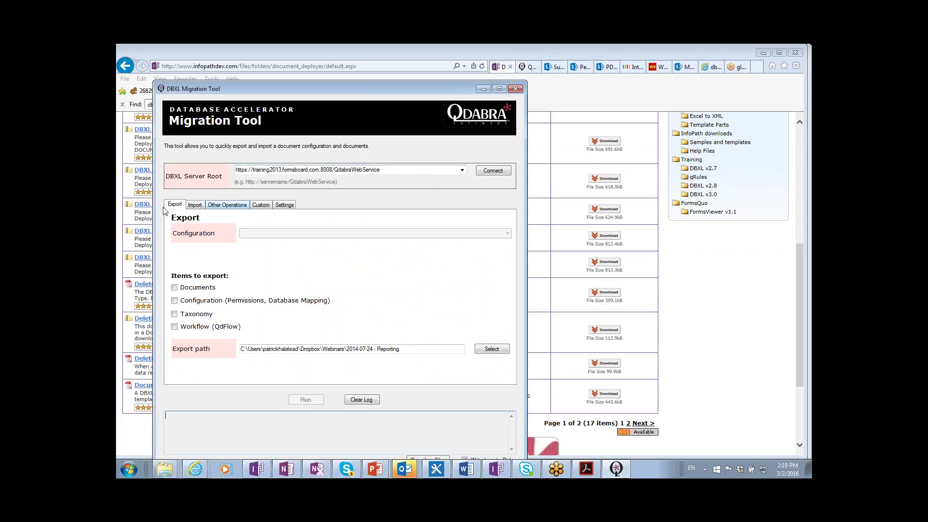
{"action": "left_click", "coordinate": [219, 207]}
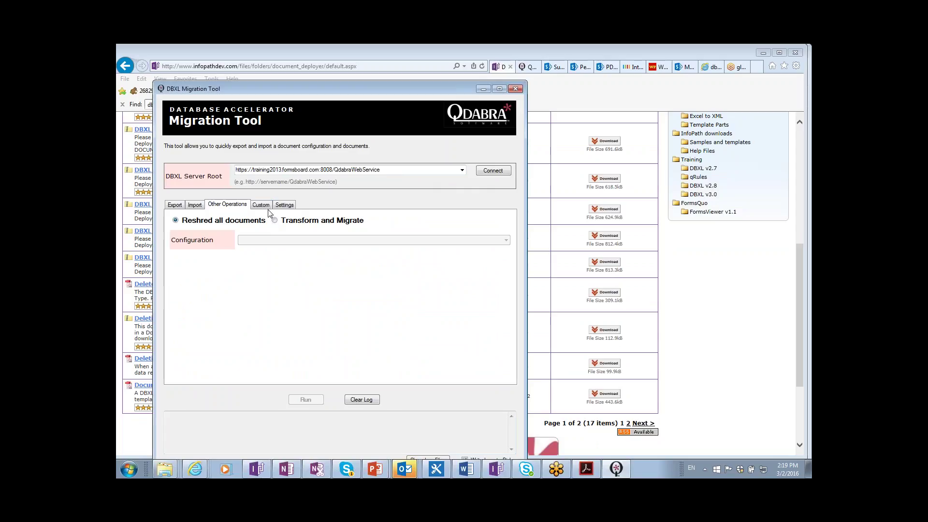
- Check the Import and Export tabs, connect to the DBXL server, and raise the window
{"action": "left_click", "coordinate": [196, 208]}
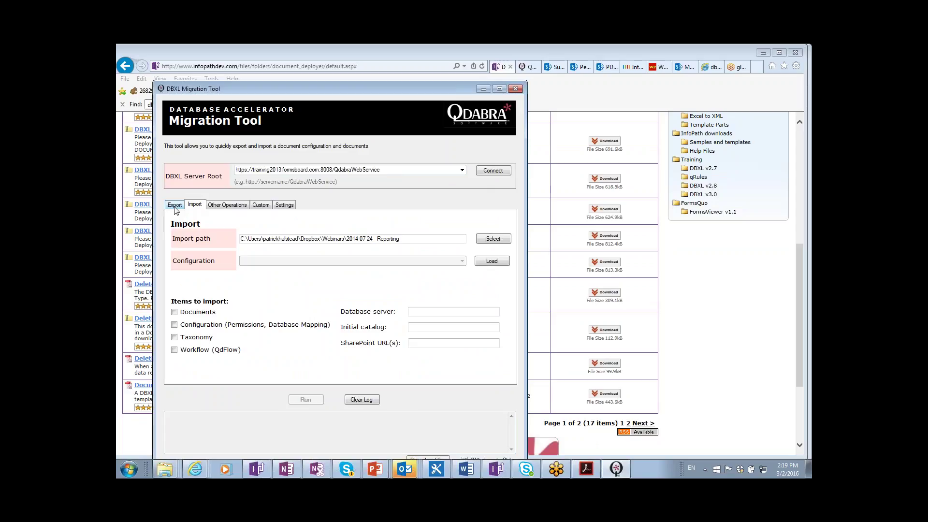
{"action": "left_click", "coordinate": [175, 207]}
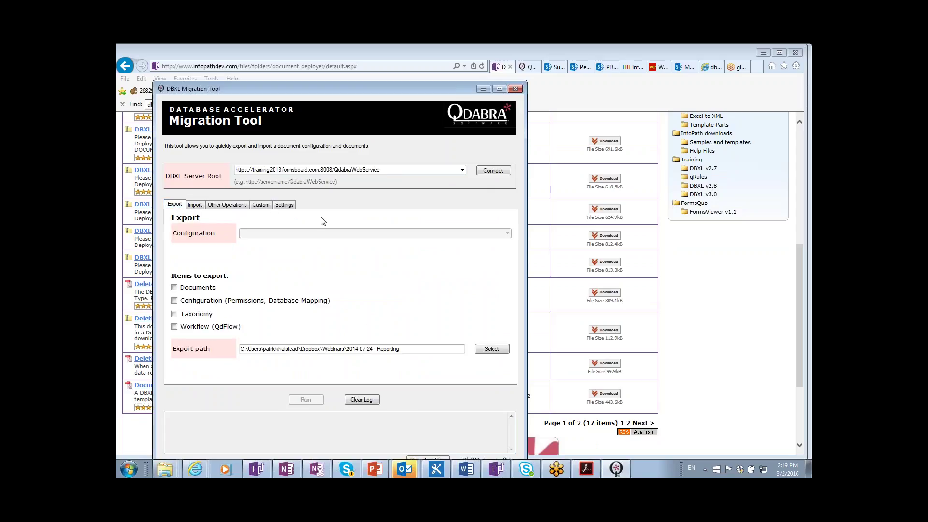
{"action": "left_click", "coordinate": [483, 173]}
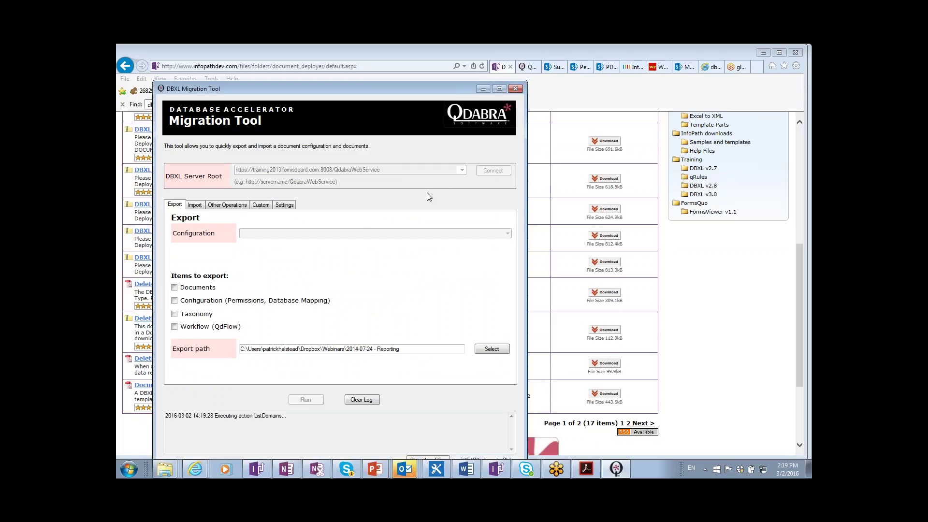
{"action": "left_click_drag", "start_coordinate": [383, 94], "coordinate": [382, 71]}
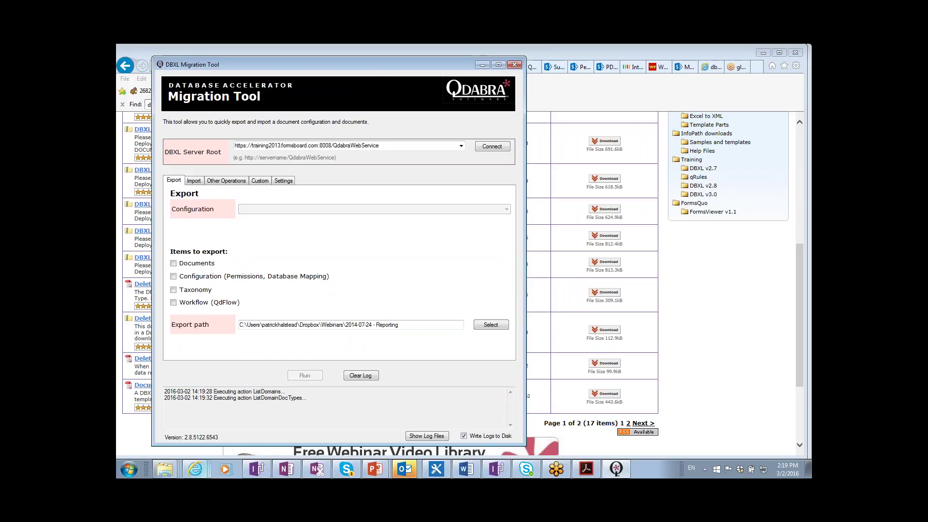
{"action": "left_click", "coordinate": [195, 469]}
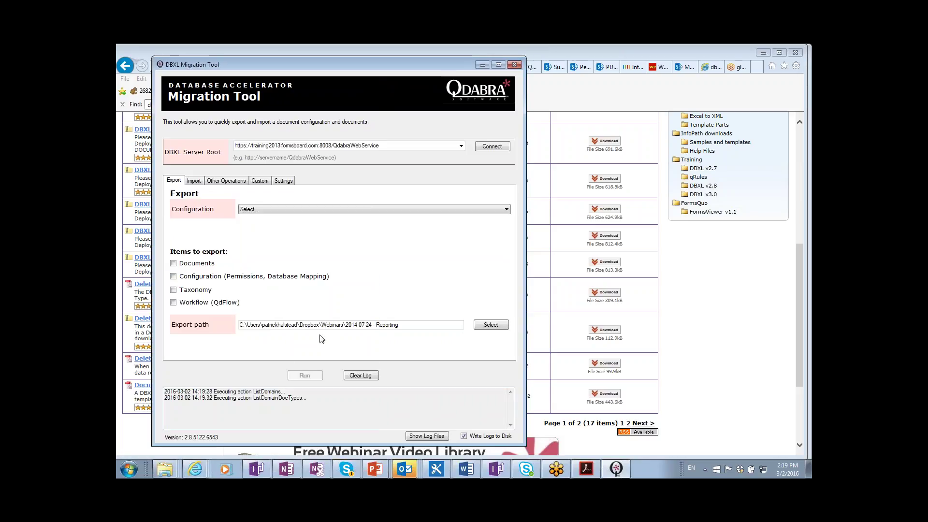
- Choose QdExpenseReport-Sample as the export configuration and tick Documents and Configuration
{"action": "left_click", "coordinate": [342, 208]}
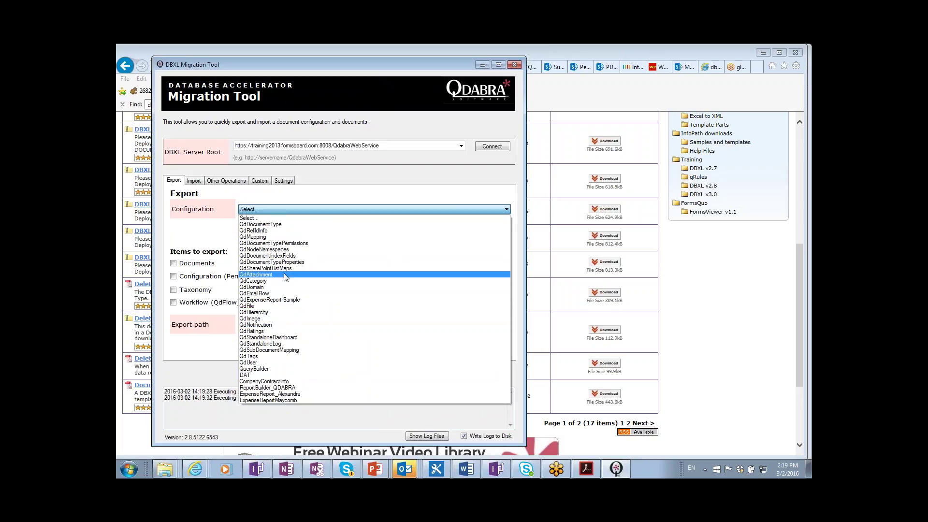
{"action": "left_click", "coordinate": [287, 302]}
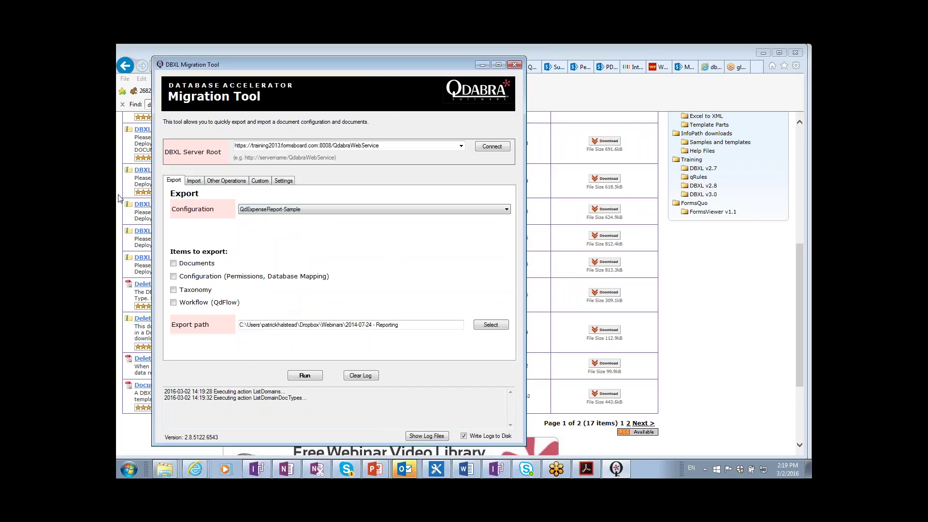
{"action": "left_click", "coordinate": [174, 263]}
{"action": "left_click", "coordinate": [174, 276]}
- Browse to the Training\16DBXL30 folder and create a new folder inside it
{"action": "left_click", "coordinate": [495, 327]}
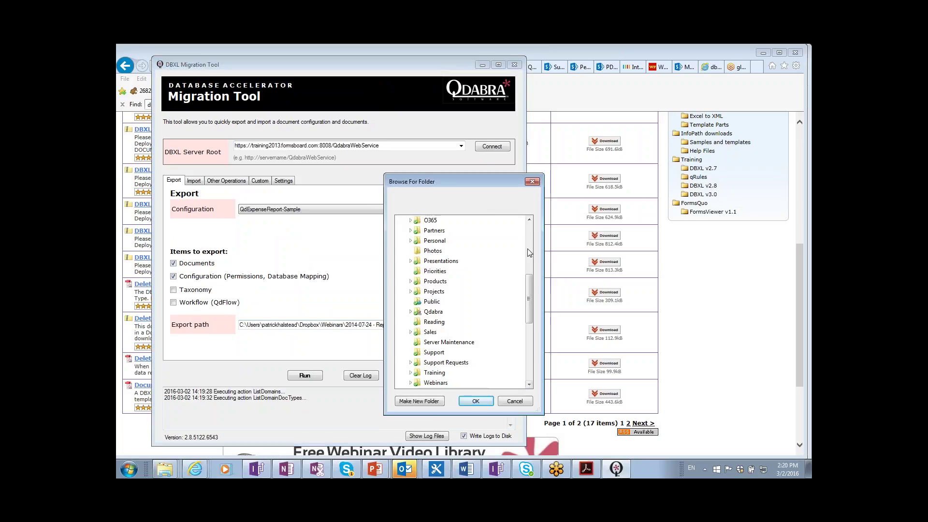
{"action": "left_click", "coordinate": [529, 251]}
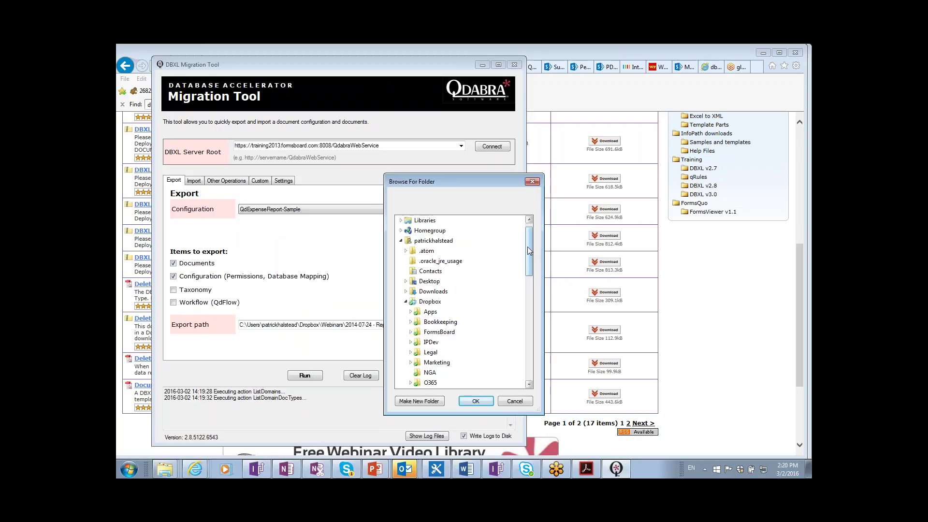
{"action": "left_click_drag", "start_coordinate": [528, 250], "coordinate": [530, 311]}
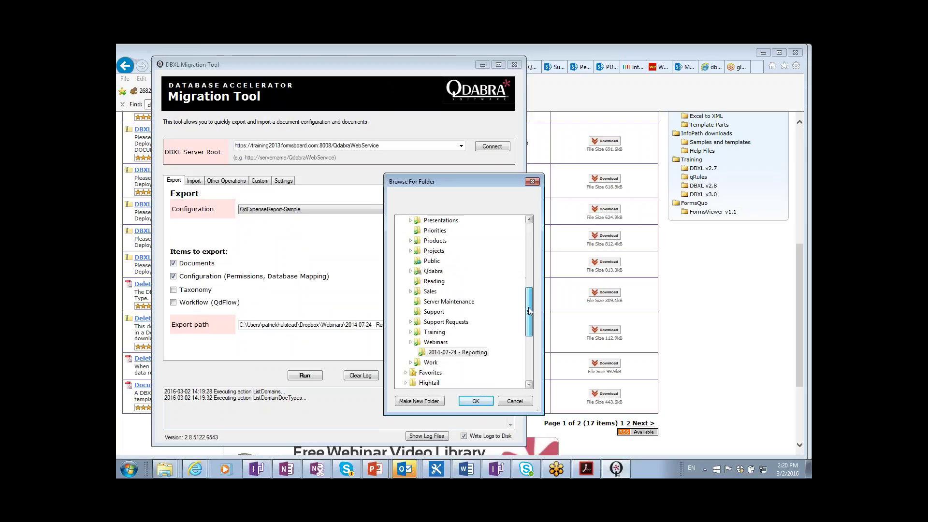
{"action": "left_click", "coordinate": [434, 333]}
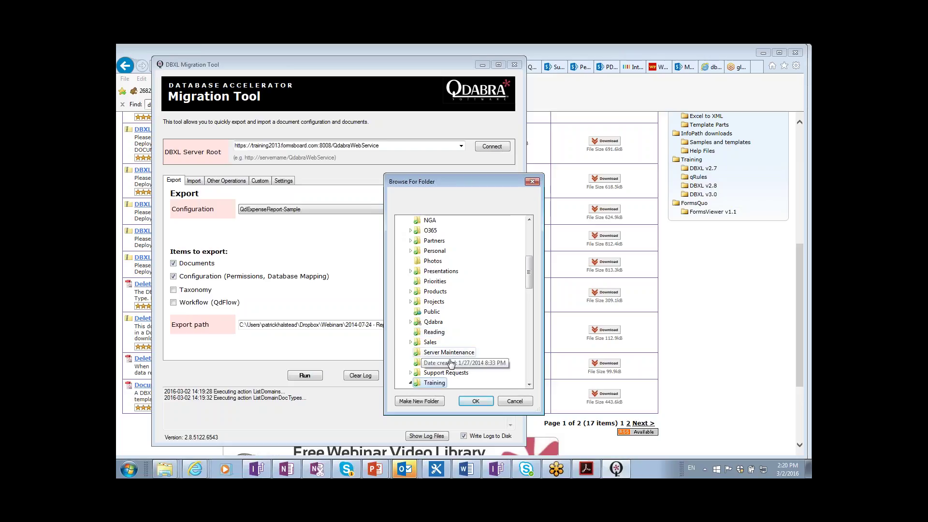
{"action": "left_click", "coordinate": [529, 365]}
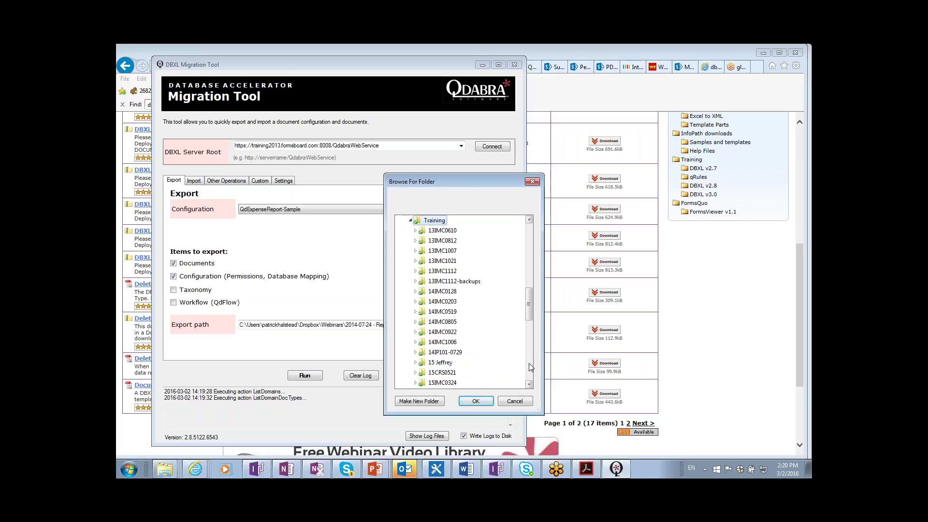
{"action": "left_click", "coordinate": [529, 363]}
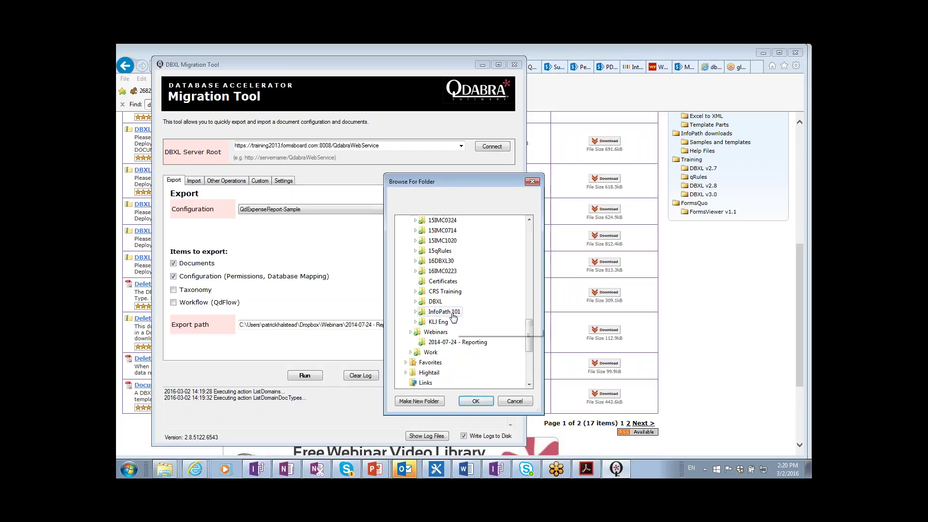
{"action": "left_click", "coordinate": [441, 261]}
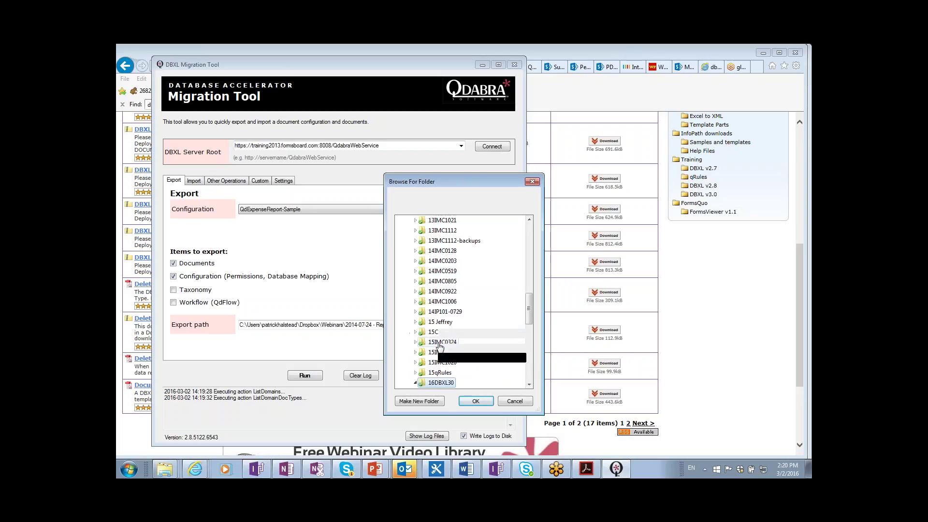
{"action": "left_click", "coordinate": [435, 401]}
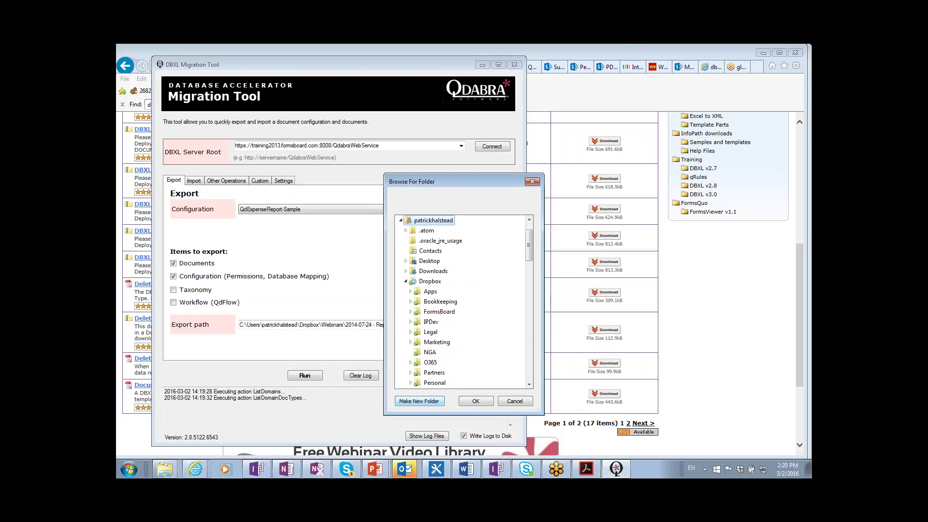
{"action": "left_click", "coordinate": [529, 378]}
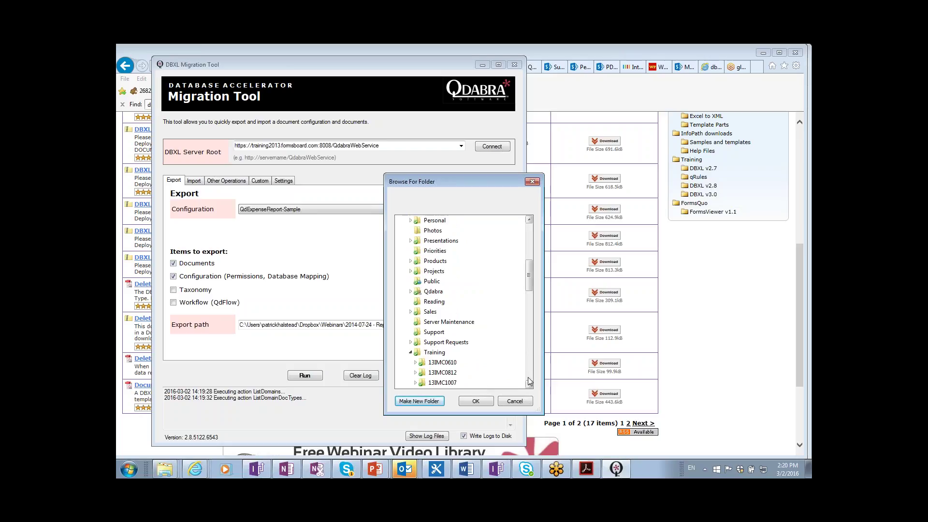
{"action": "left_click", "coordinate": [529, 380]}
{"action": "left_click", "coordinate": [534, 373]}
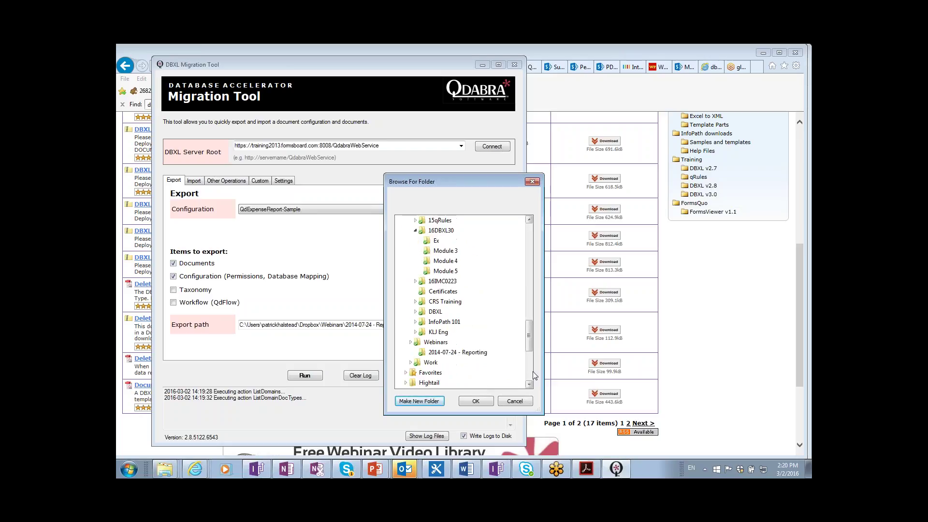
- Rename the new folder to 'DBXL v2.9' and accept it as the export path
{"action": "left_click", "coordinate": [437, 240]}
{"action": "key", "text": "F2"}
{"action": "type", "text": "ported"}
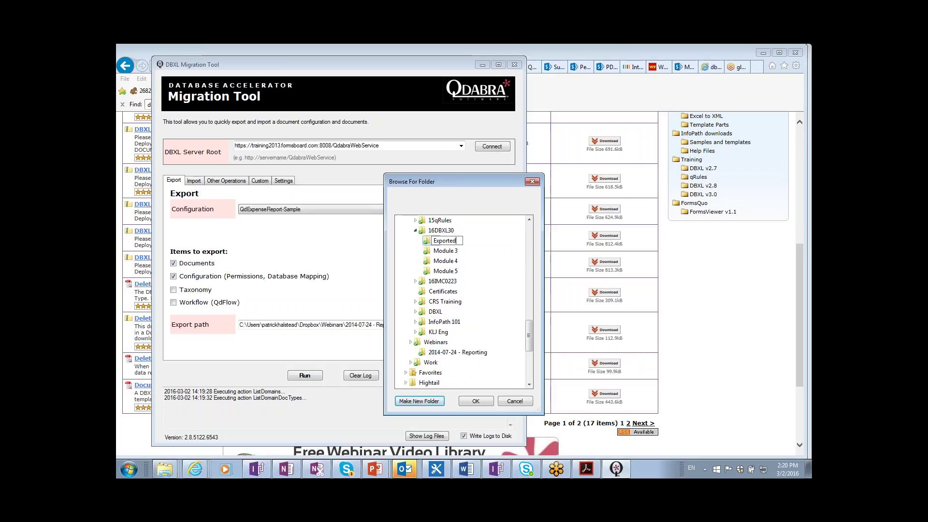
{"action": "key", "text": "BackSpace"}
{"action": "key", "text": "BackSpace"}
{"action": "type", "text": "edOld"}
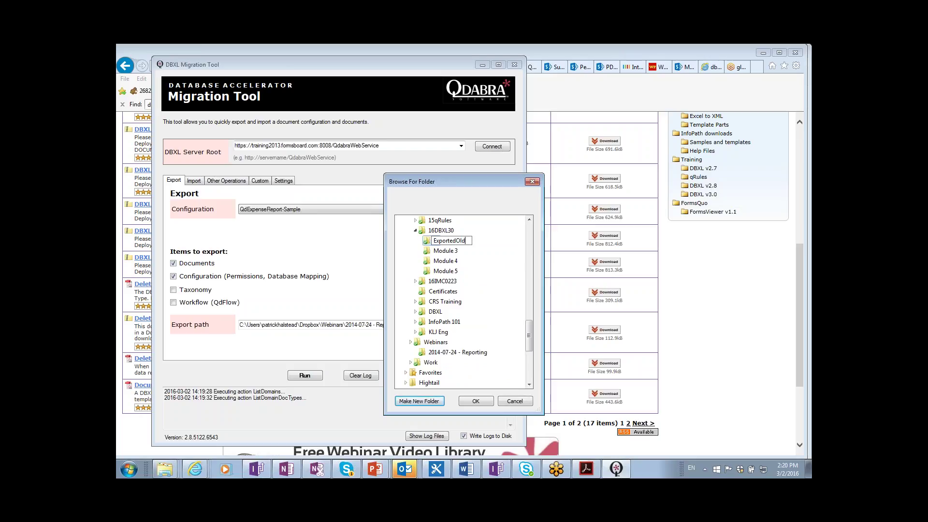
{"action": "type", "text": "Docs"}
{"action": "key", "text": "BackSpace"}
{"action": "key", "text": "BackSpace"}
{"action": "key", "text": "BackSpace"}
{"action": "key", "text": "BackSpace"}
{"action": "key", "text": "BackSpace"}
{"action": "key", "text": "BackSpace"}
{"action": "key", "text": "shift+Home"}
{"action": "type", "text": "DBXL v2.9"}
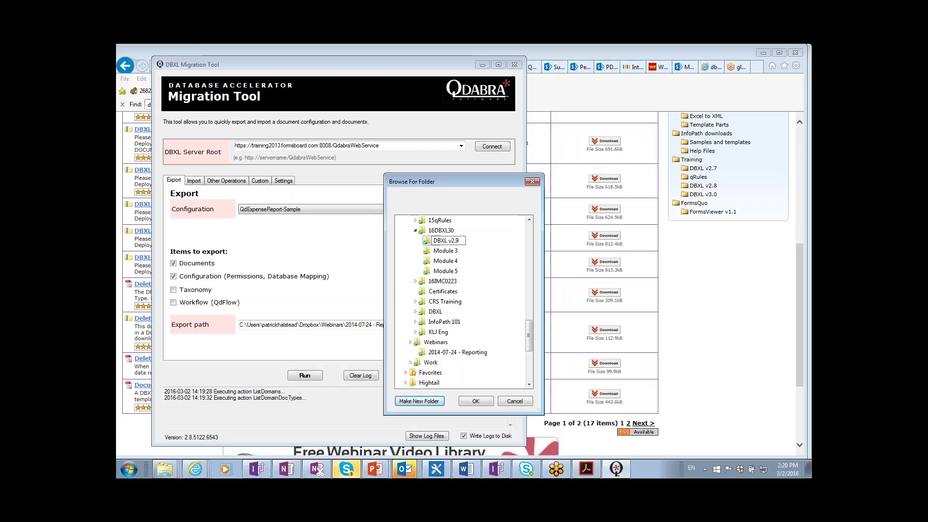
{"action": "key", "text": "Return"}
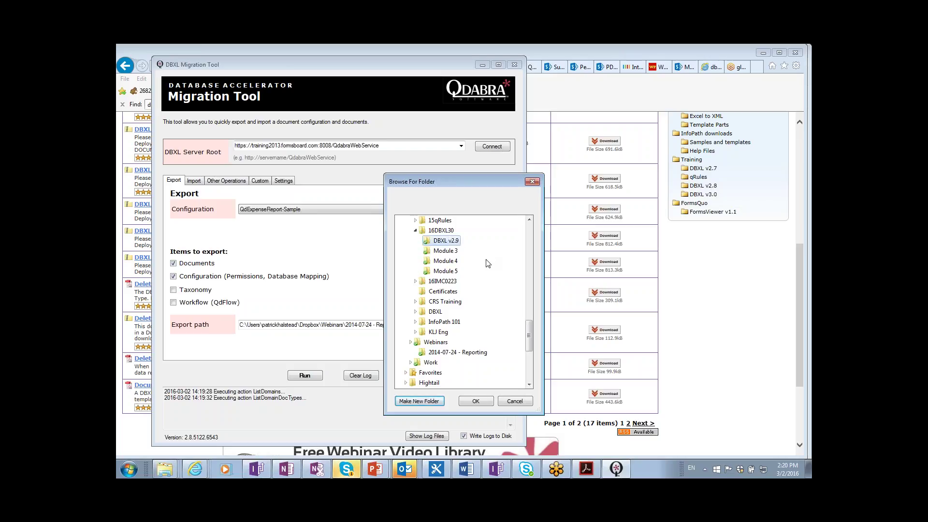
{"action": "left_click", "coordinate": [476, 402]}
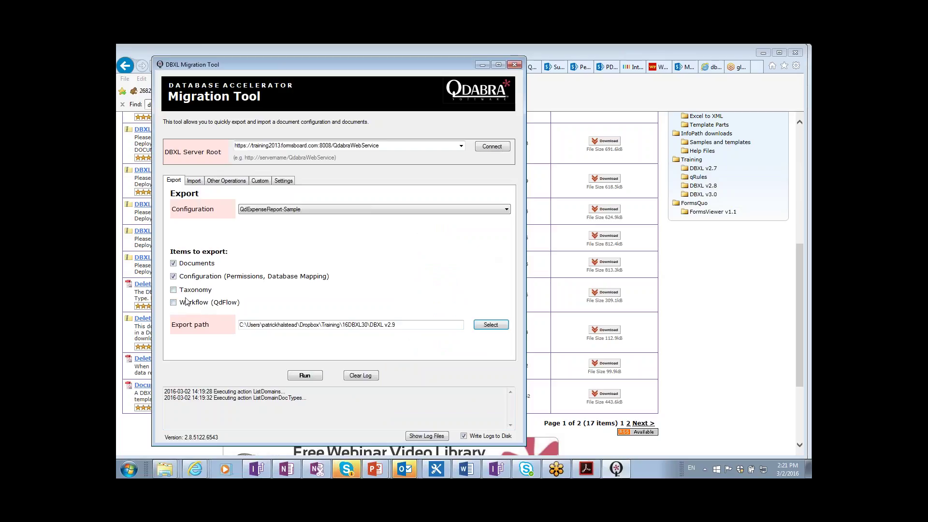
- Run the export, acknowledge the success message, and bring up the open folder windows
{"action": "left_click", "coordinate": [301, 378]}
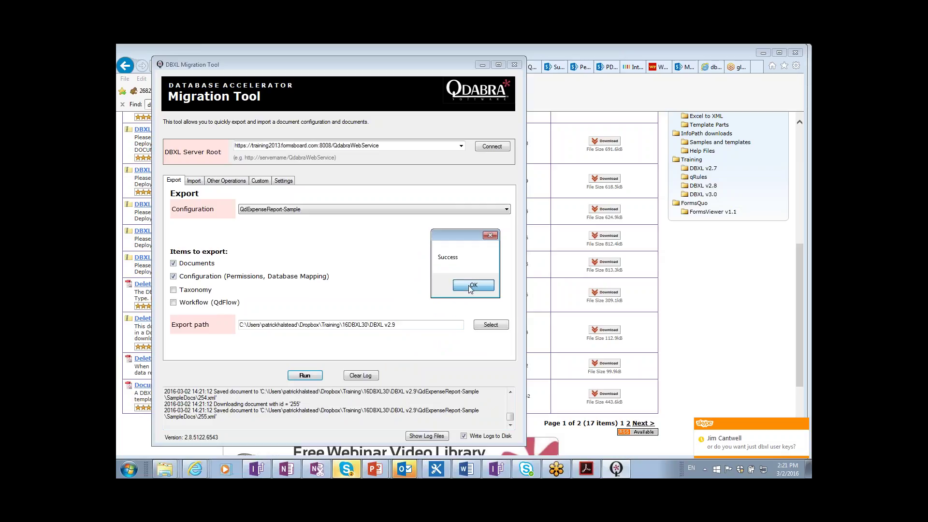
{"action": "left_click", "coordinate": [471, 285]}
{"action": "left_click", "coordinate": [168, 470]}
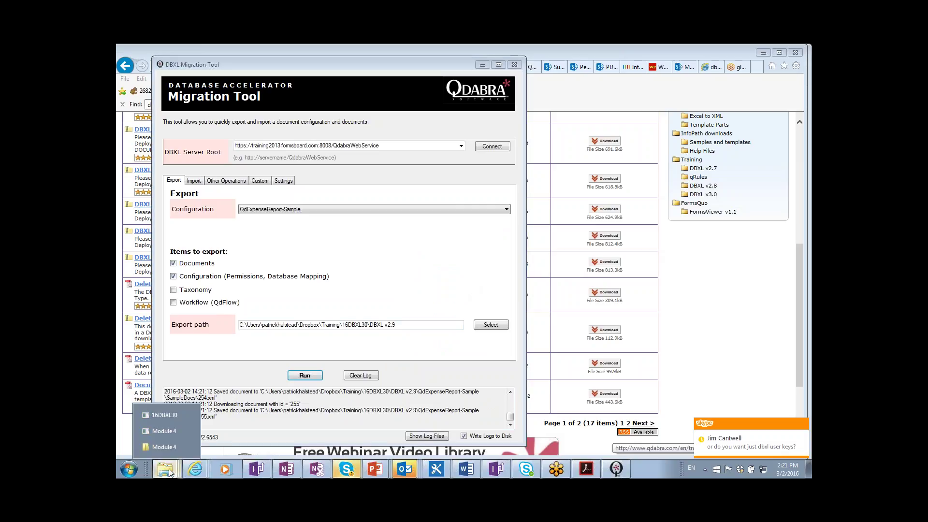
- Inspect the exported QdExpenseReport-Sample SampleDocs files under DBXL v2.9, then return to the Migration Tool
{"action": "left_click", "coordinate": [169, 418]}
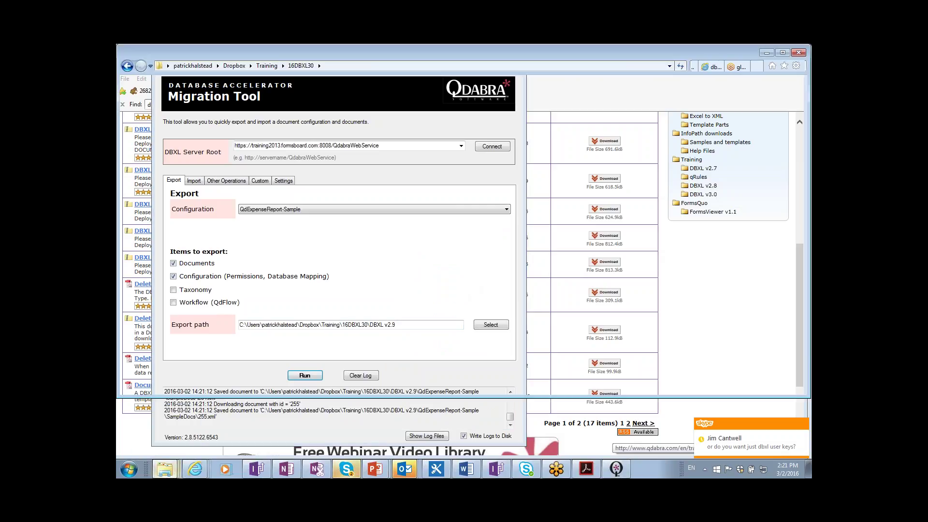
{"action": "left_click", "coordinate": [264, 111]}
{"action": "double_click", "coordinate": [297, 112]}
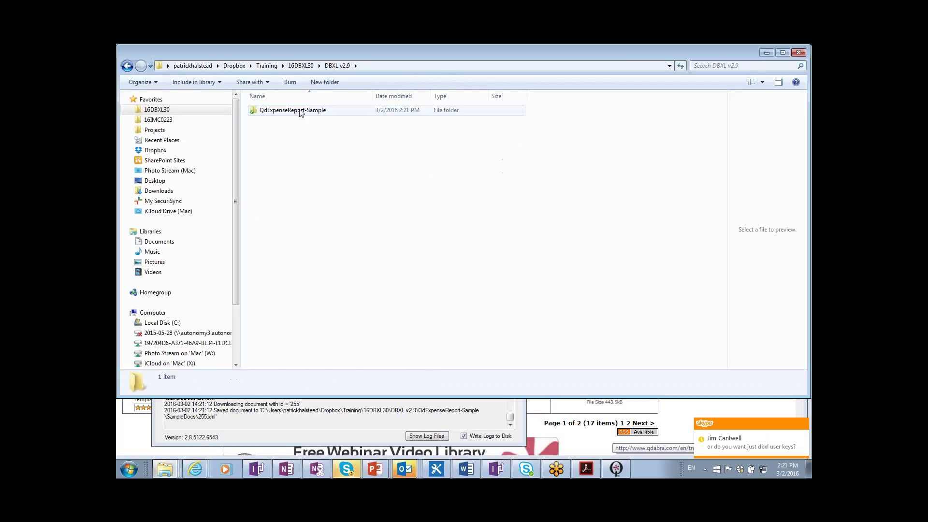
{"action": "double_click", "coordinate": [295, 111]}
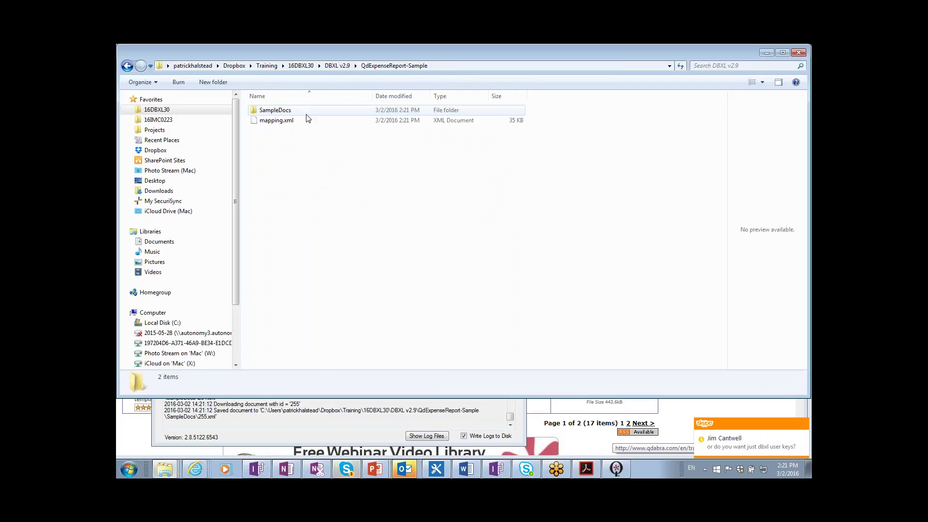
{"action": "double_click", "coordinate": [268, 114]}
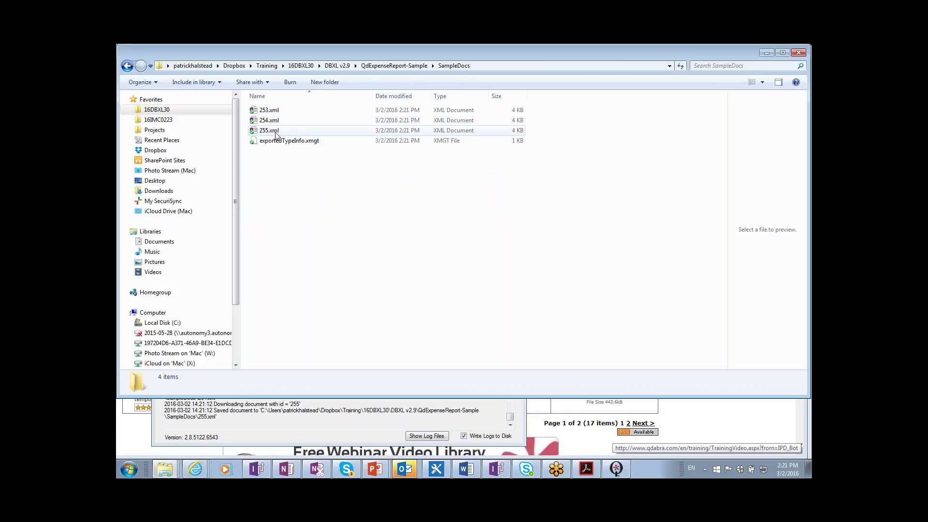
{"action": "left_click", "coordinate": [127, 66]}
{"action": "left_click", "coordinate": [128, 66]}
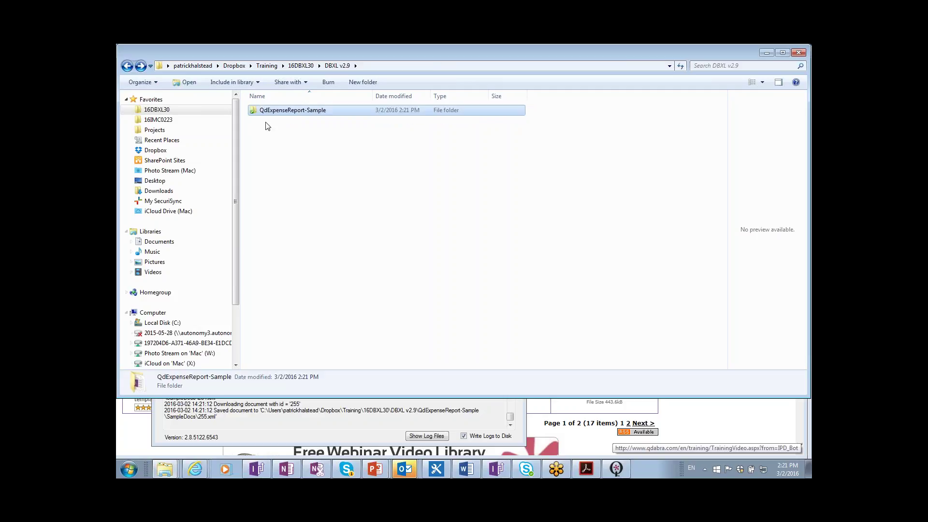
{"action": "key", "text": "alt+Tab"}
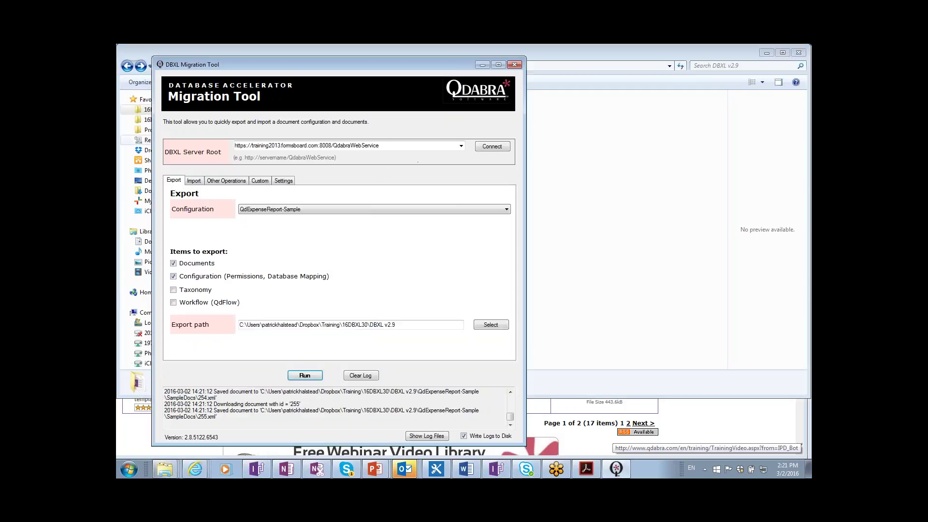
{"action": "left_click", "coordinate": [302, 147]}
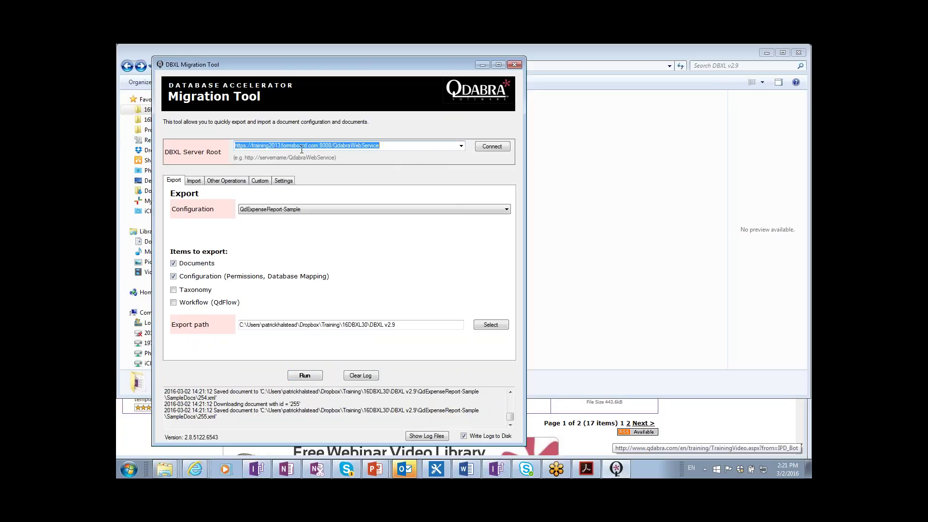
{"action": "type", "text": "https"}
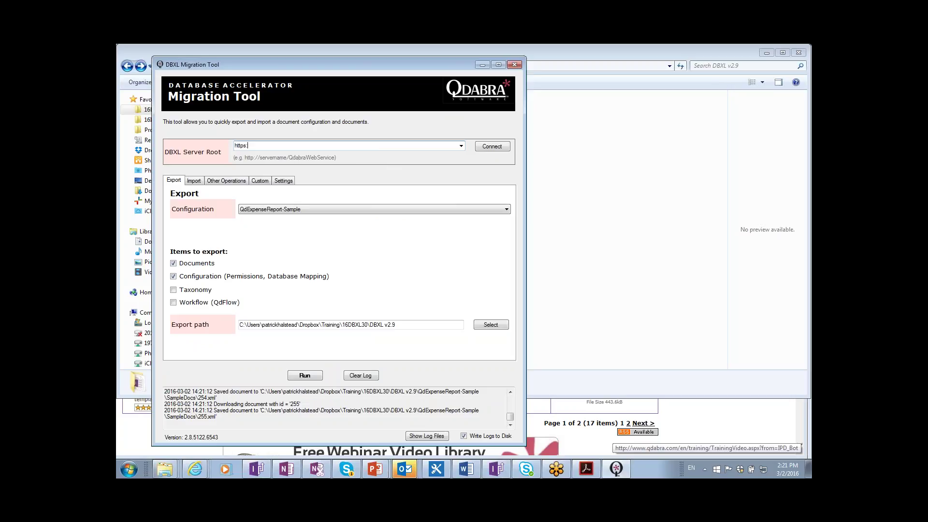
{"action": "type", "text": "://dbxl365.formsboard.com/QdabraWebService"}
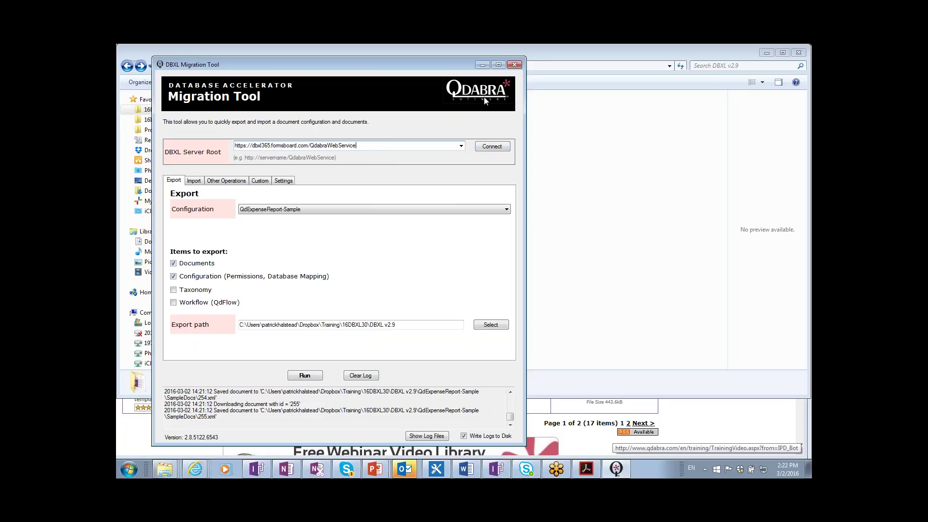
{"action": "left_click", "coordinate": [486, 151]}
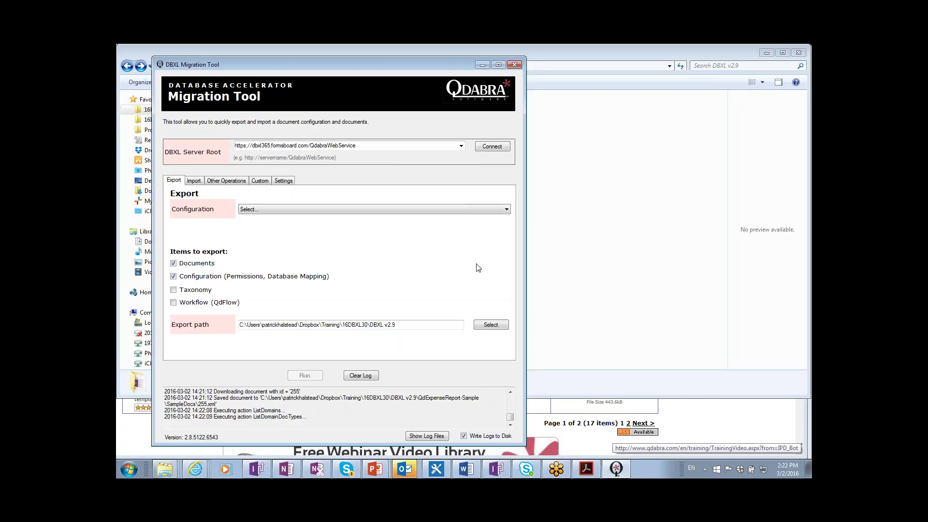
{"action": "left_click", "coordinate": [194, 181]}
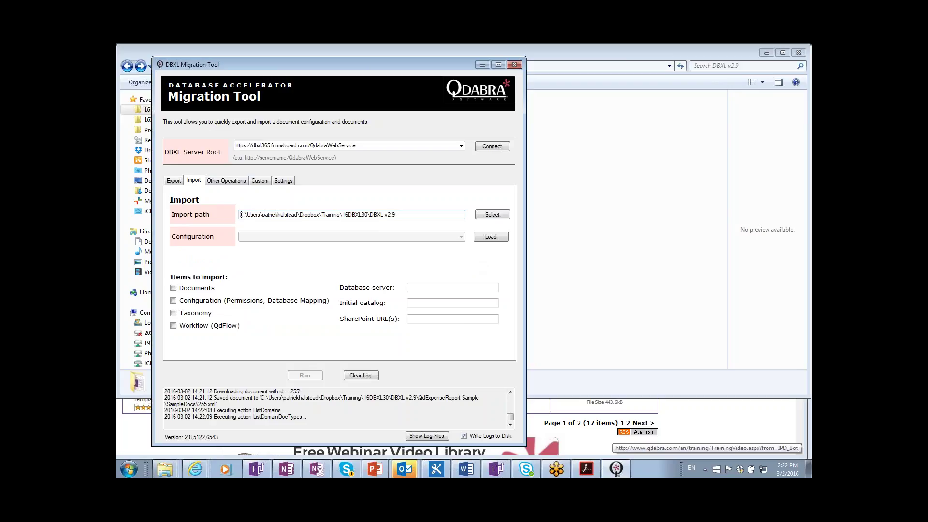
{"action": "left_click_drag", "start_coordinate": [241, 214], "coordinate": [414, 211]}
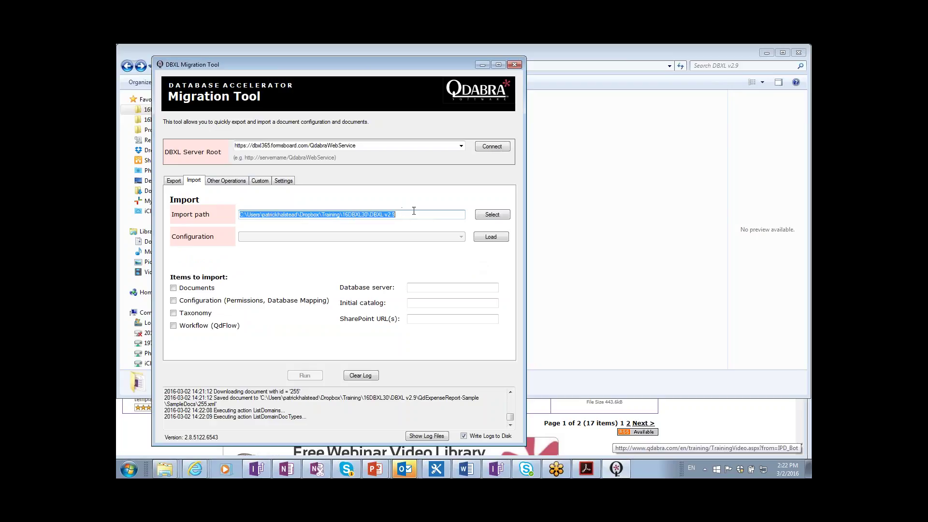
- Load the import path's configurations, pick QdExpenseReport-Sample, and tick Documents and Configuration
{"action": "left_click", "coordinate": [498, 242]}
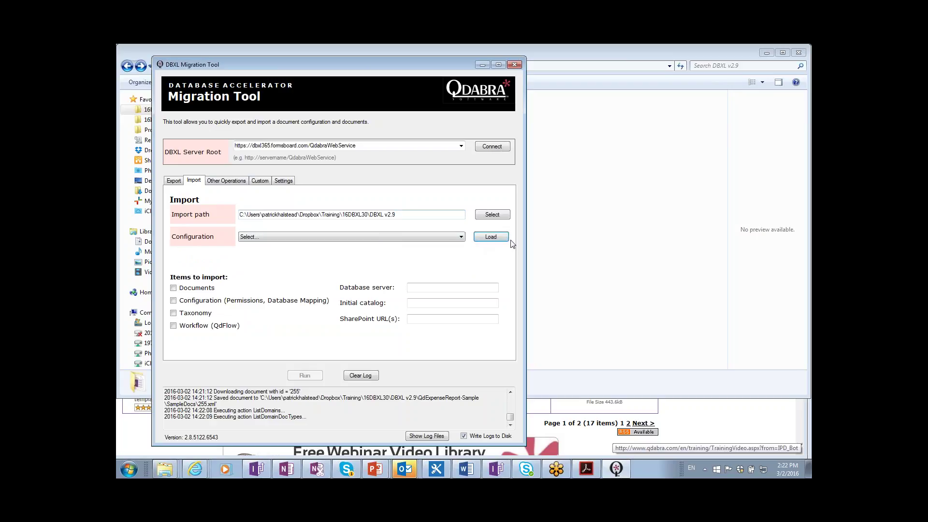
{"action": "left_click", "coordinate": [368, 242]}
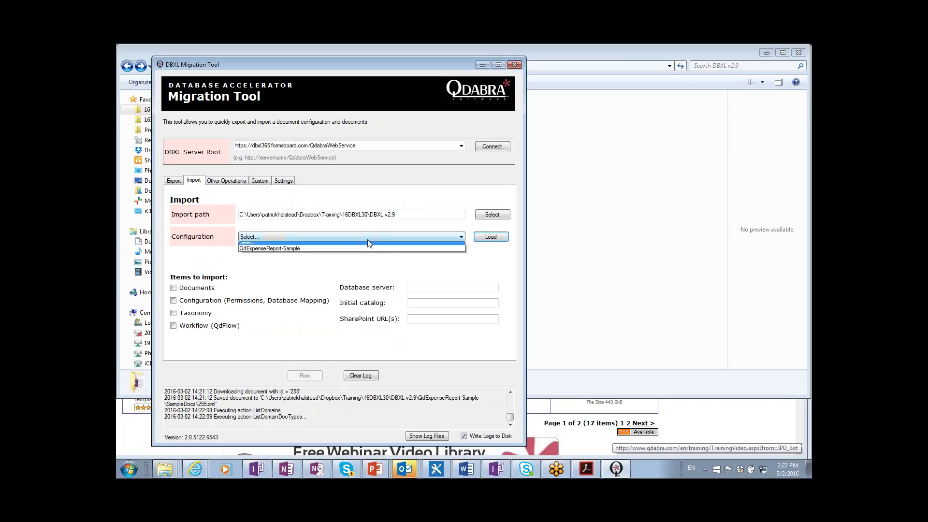
{"action": "left_click", "coordinate": [335, 251]}
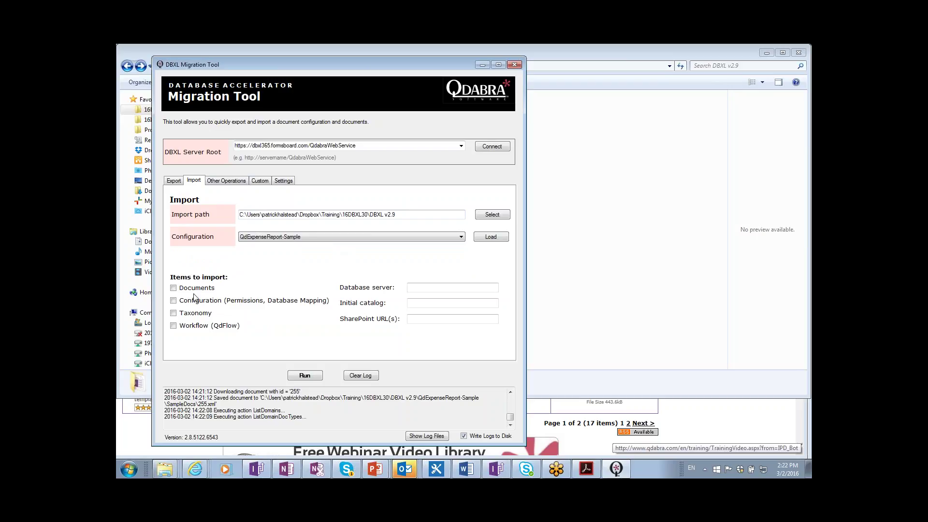
{"action": "left_click", "coordinate": [173, 288]}
{"action": "left_click", "coordinate": [174, 301]}
- Close the Migration Tool and switch to the DBXL v3.0 Deployment Guide PDF
{"action": "left_click", "coordinate": [515, 66]}
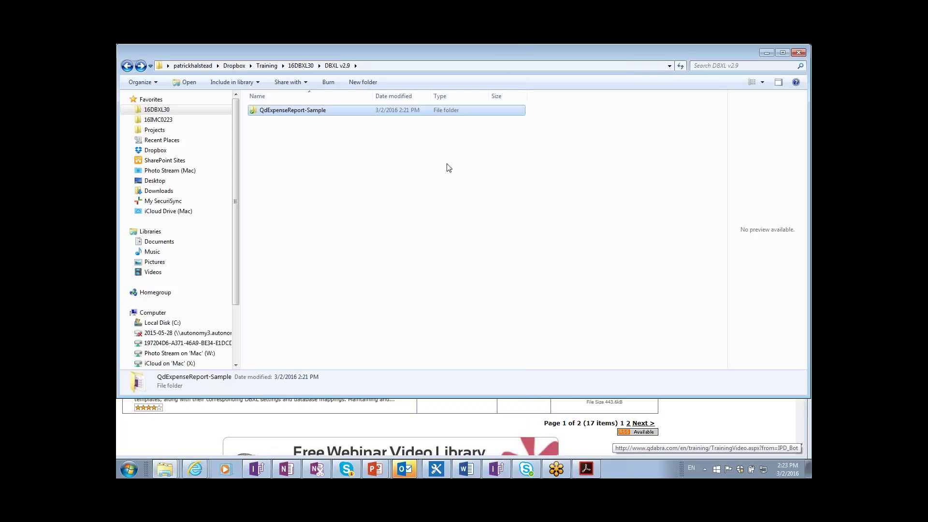
{"action": "left_click", "coordinate": [457, 211]}
{"action": "key", "text": "alt+Tab"}
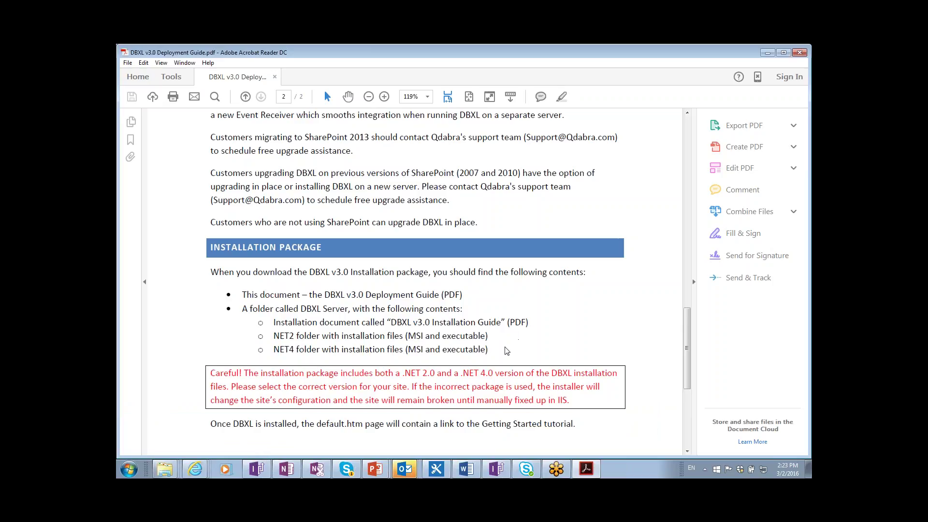
- Switch to the DBXL 3.0 Class Agenda slide show
{"action": "key", "text": "alt+Tab"}
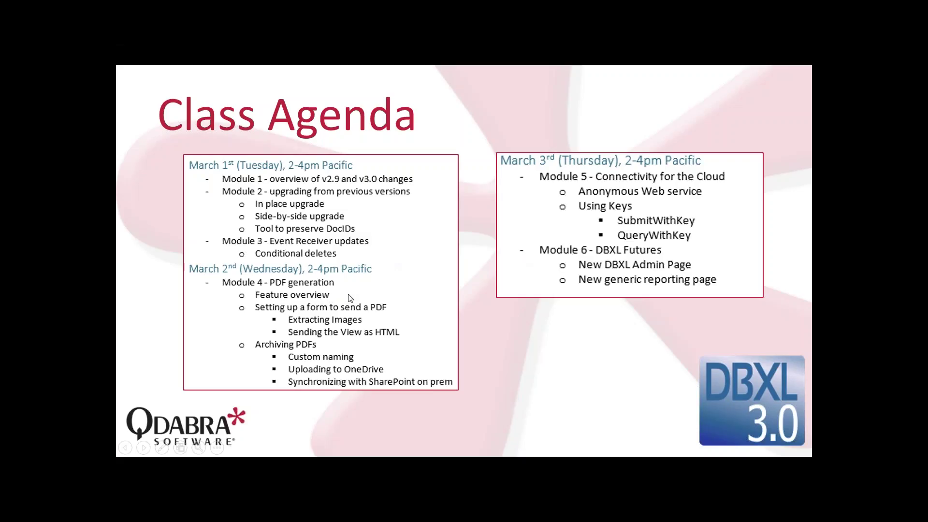
- Open the 16DBXL30 Module 4 folder and select the Module 4 PDF Generation Word document
{"action": "key", "text": "alt+Tab"}
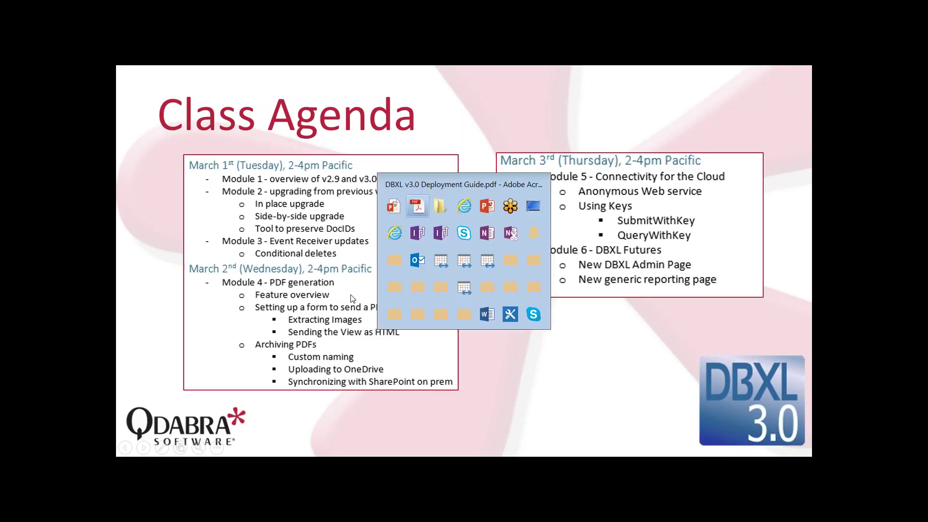
{"action": "key", "text": "alt+Tab"}
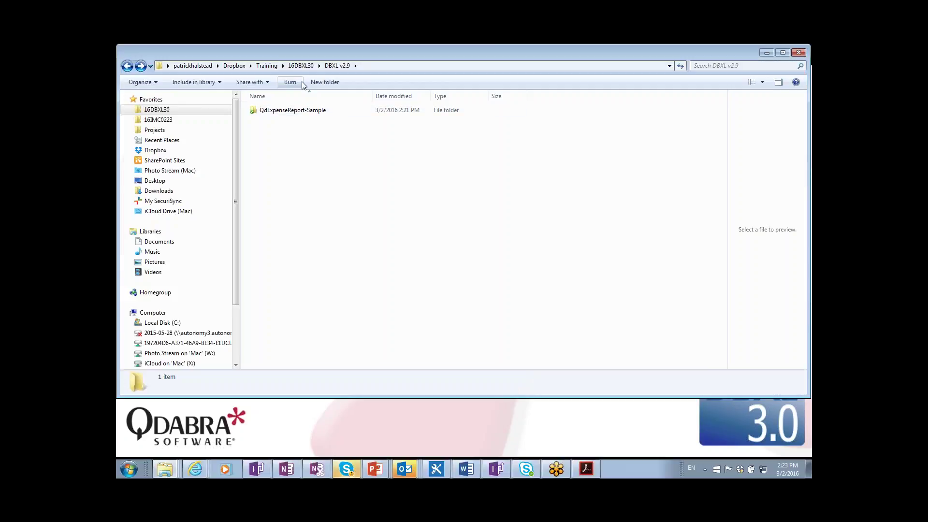
{"action": "left_click", "coordinate": [299, 68]}
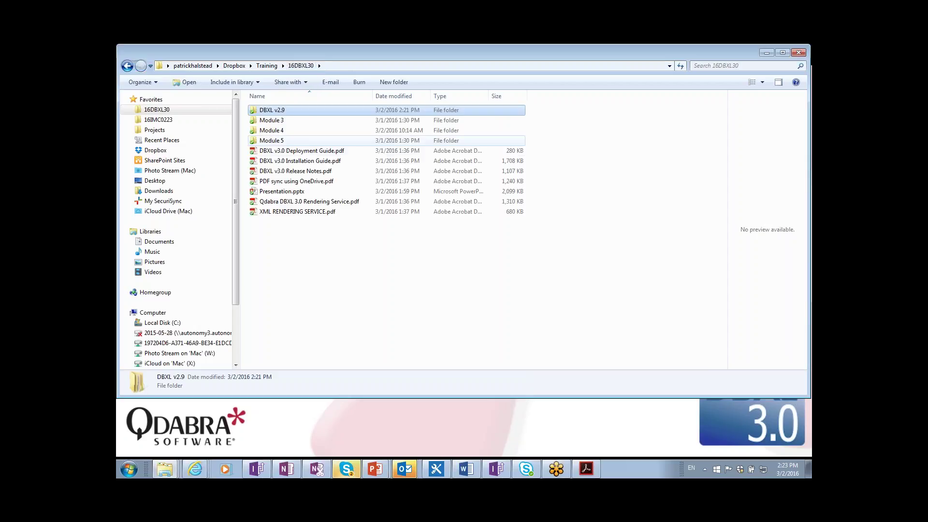
{"action": "double_click", "coordinate": [286, 130]}
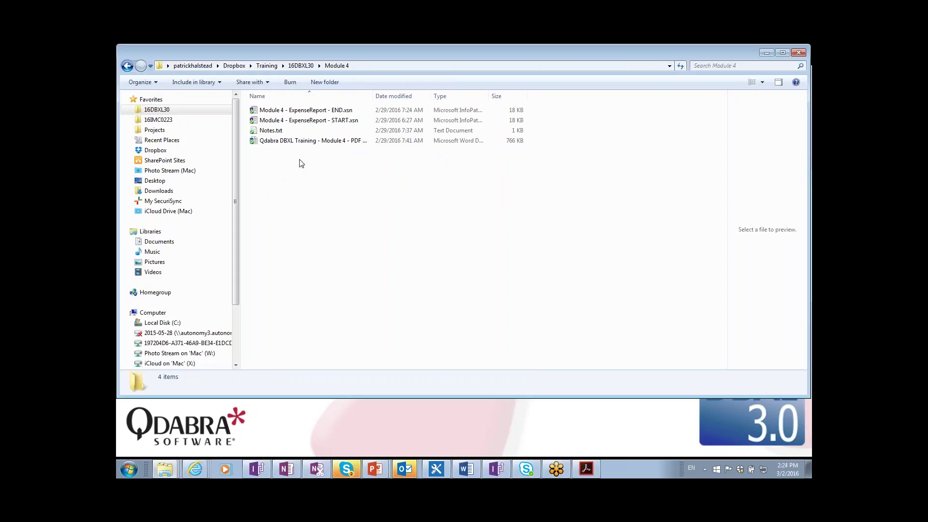
{"action": "left_click", "coordinate": [304, 142]}
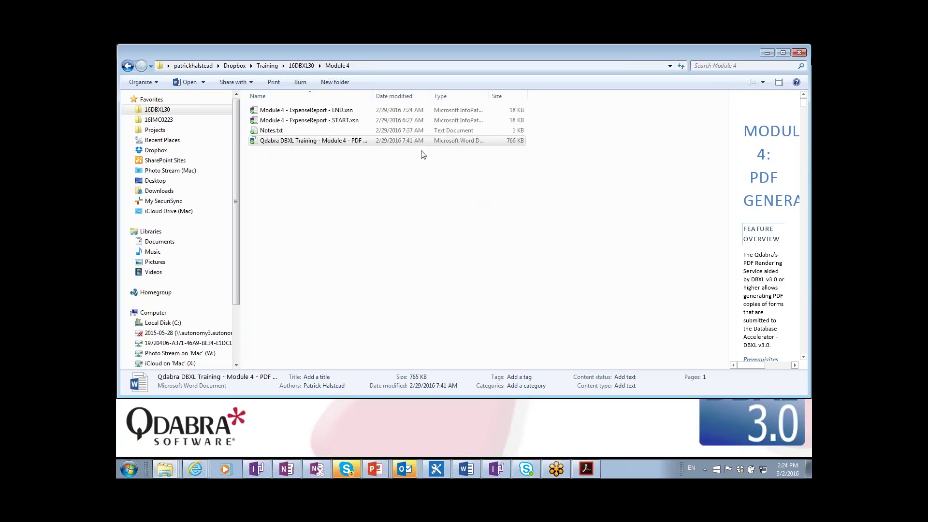
{"action": "left_click", "coordinate": [365, 144]}
- Open the Module 4 training document in Word as a read-only copy
{"action": "double_click", "coordinate": [346, 141]}
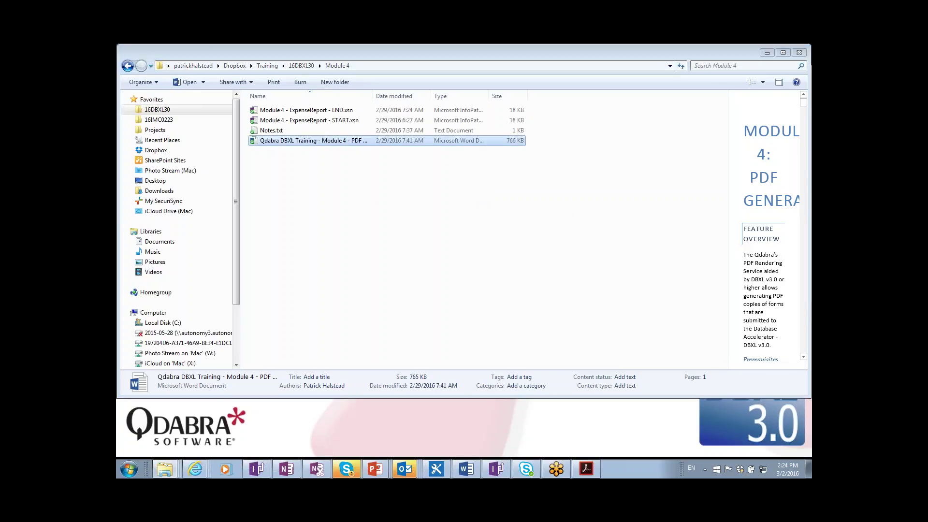
{"action": "left_click", "coordinate": [471, 284]}
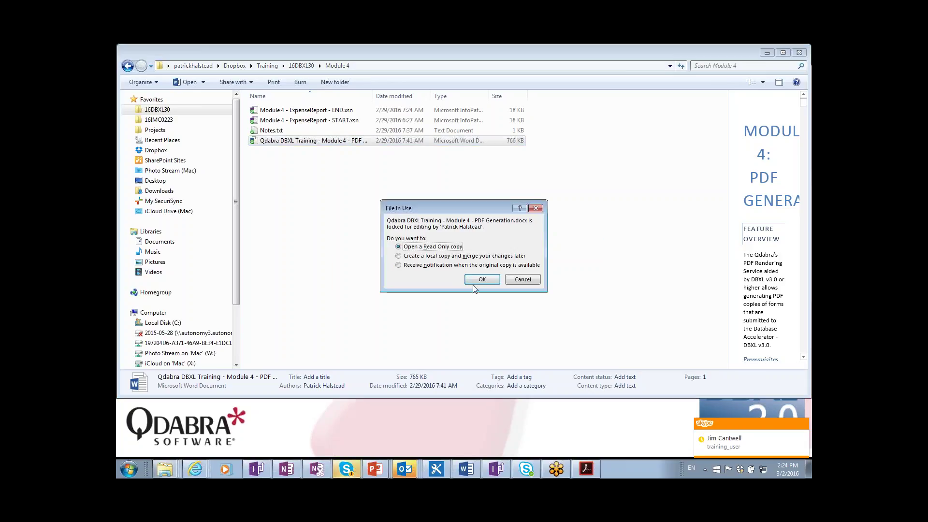
{"action": "left_click", "coordinate": [483, 280]}
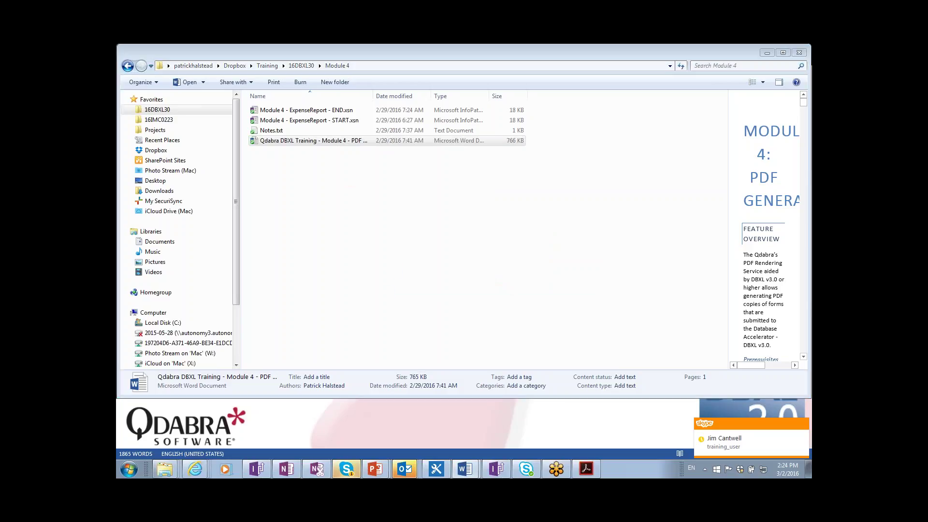
- Set Skype's status to Do Not Disturb and return to the Word document
{"action": "left_click", "coordinate": [348, 470]}
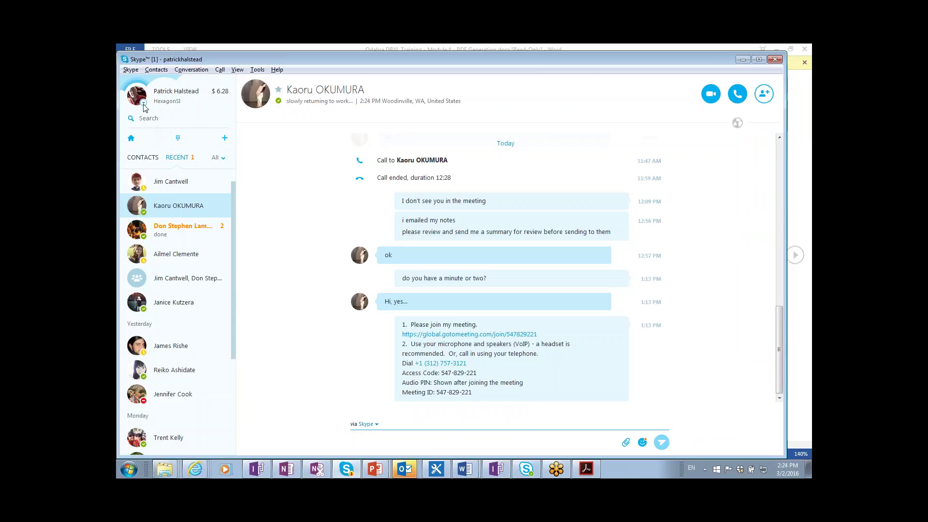
{"action": "left_click", "coordinate": [144, 102]}
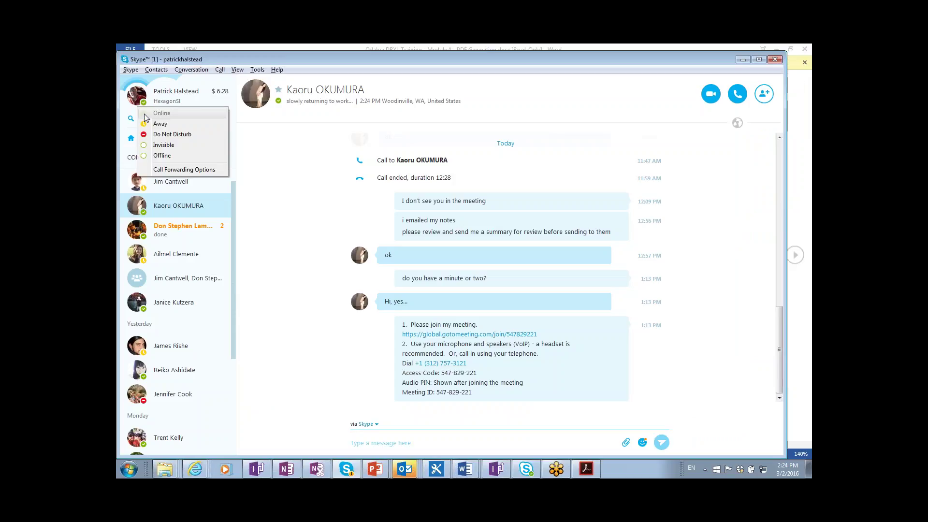
{"action": "left_click", "coordinate": [165, 135]}
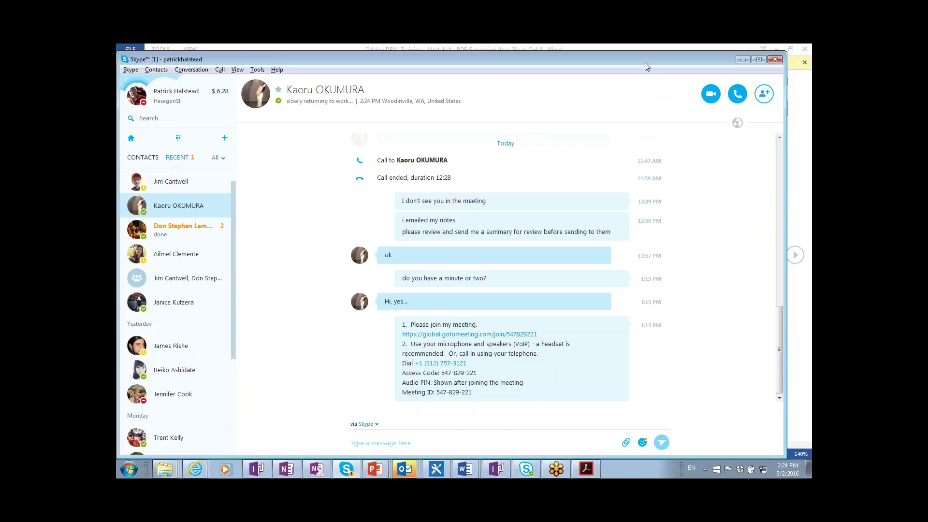
{"action": "left_click_drag", "start_coordinate": [645, 62], "coordinate": [641, 114]}
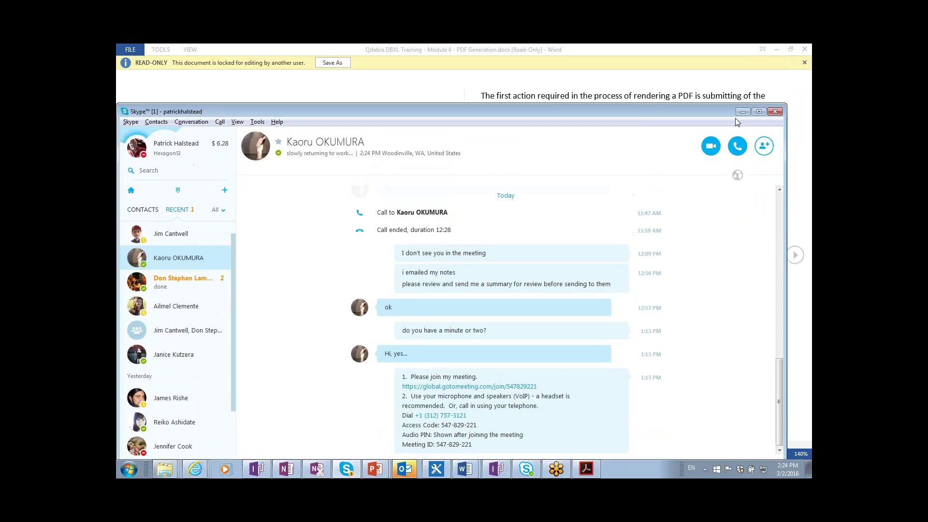
{"action": "left_click", "coordinate": [483, 87]}
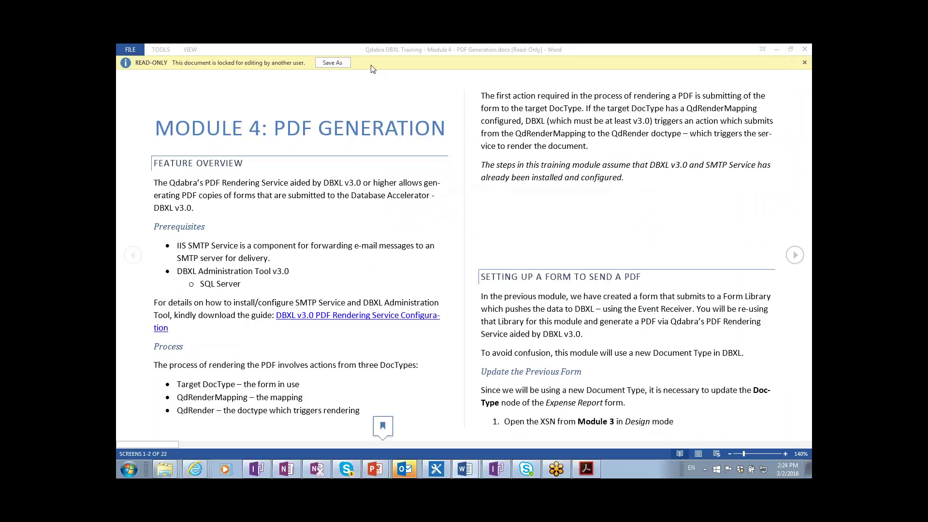
{"action": "left_click", "coordinate": [340, 66]}
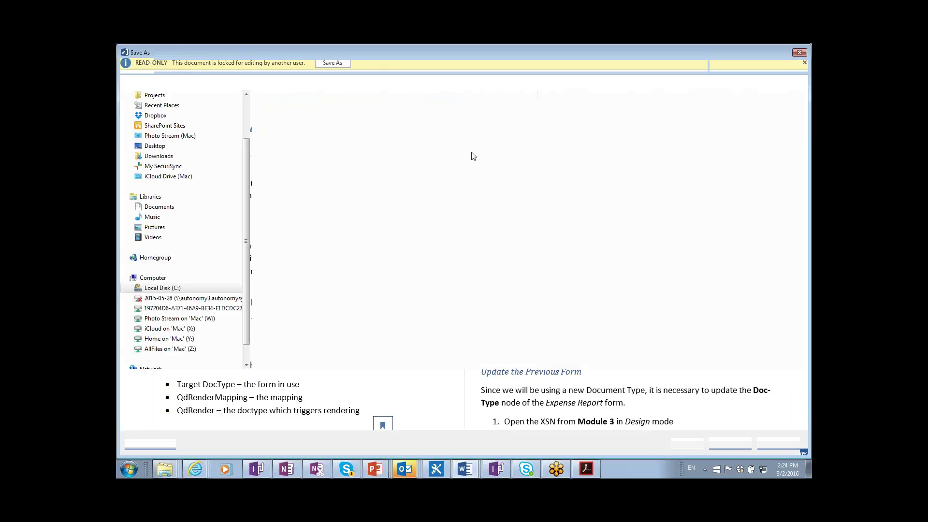
{"action": "key", "text": "Escape"}
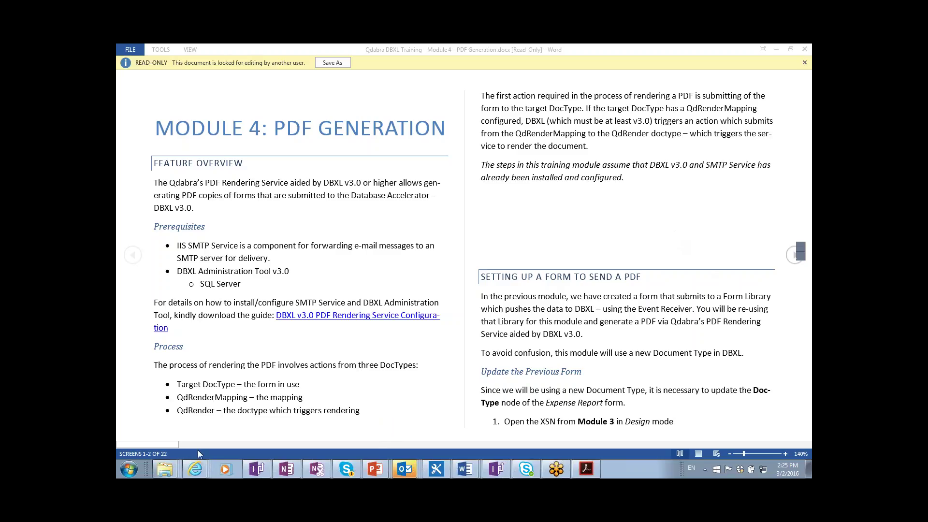
- Switch from Word to the Internet Explorer window showing the Document Deployer downloads page
{"action": "mouse_move", "coordinate": [198, 468]}
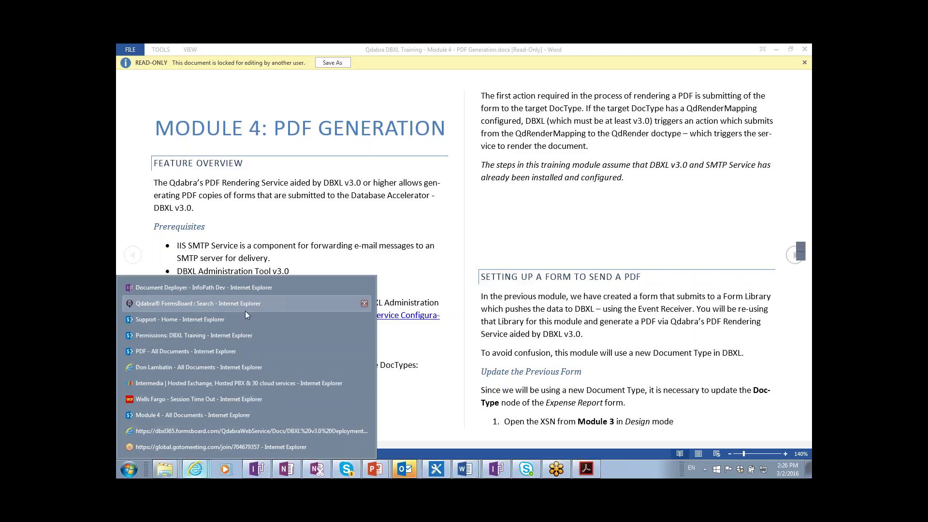
{"action": "key", "text": "alt+Tab"}
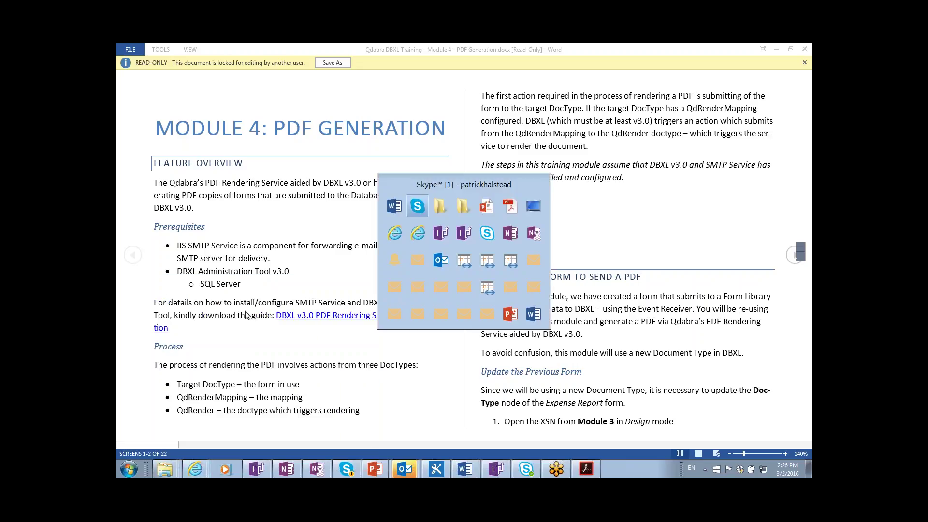
{"action": "key", "text": "alt+Tab"}
{"action": "key", "text": "alt+Tab"}
{"action": "key", "text": "alt+Tab"}
{"action": "key", "text": "alt+Tab"}
{"action": "key", "text": "alt+Tab"}
{"action": "key", "text": "alt+Tab"}
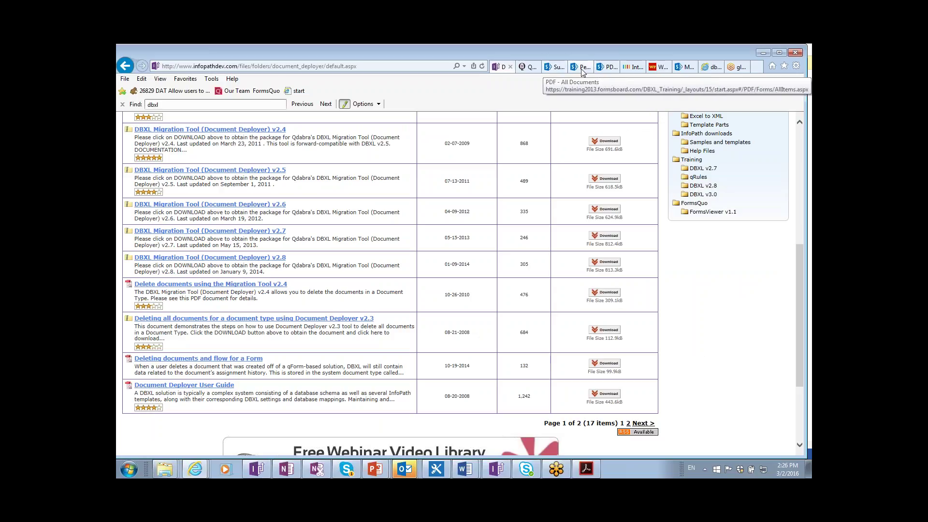
- From the PDF - All Documents page, start a new blank Expense Report in Module_4_QdRender
{"action": "left_click", "coordinate": [596, 70]}
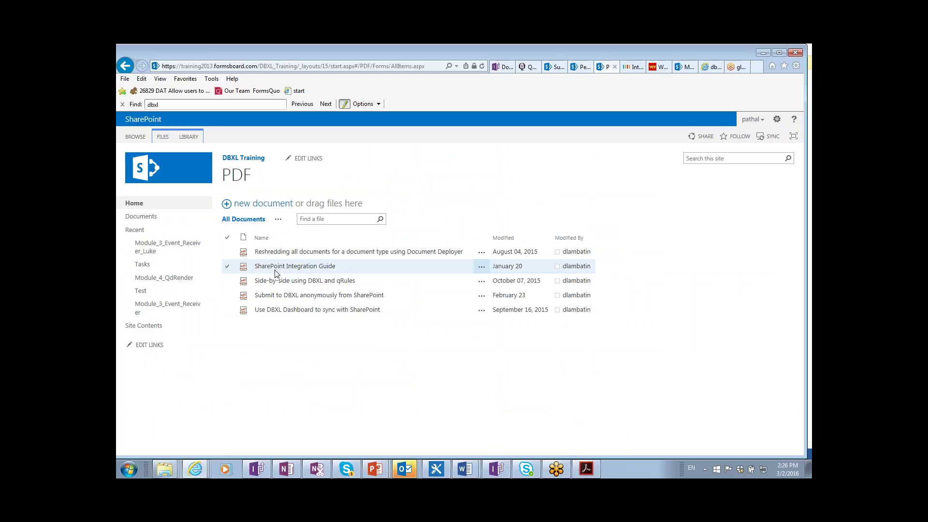
{"action": "left_click", "coordinate": [144, 279]}
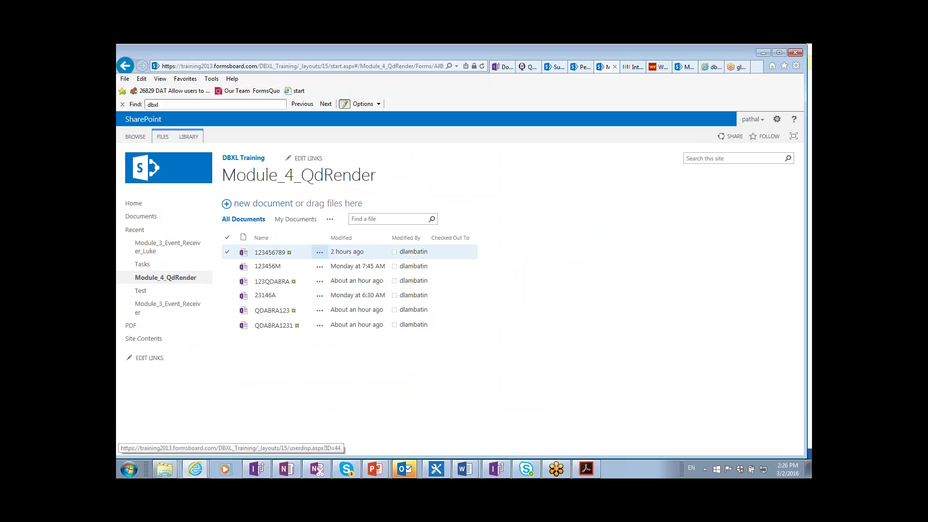
{"action": "left_click", "coordinate": [256, 206]}
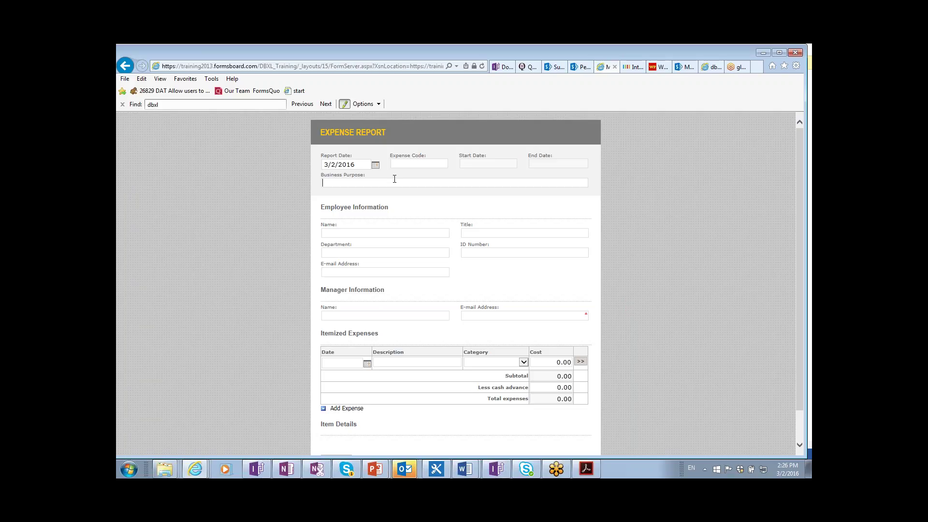
- Set the Business Purpose to 'Hump Day Retreat'
{"action": "type", "text": "Qdabra"}
{"action": "type", "text": " Tetreat"}
{"action": "double_click", "coordinate": [333, 183]}
{"action": "type", "text": "Hump"}
{"action": "type", "text": " Day"}
- Enter the employee's name, title Trainer and department Training
{"action": "type", "text": "Trainer"}
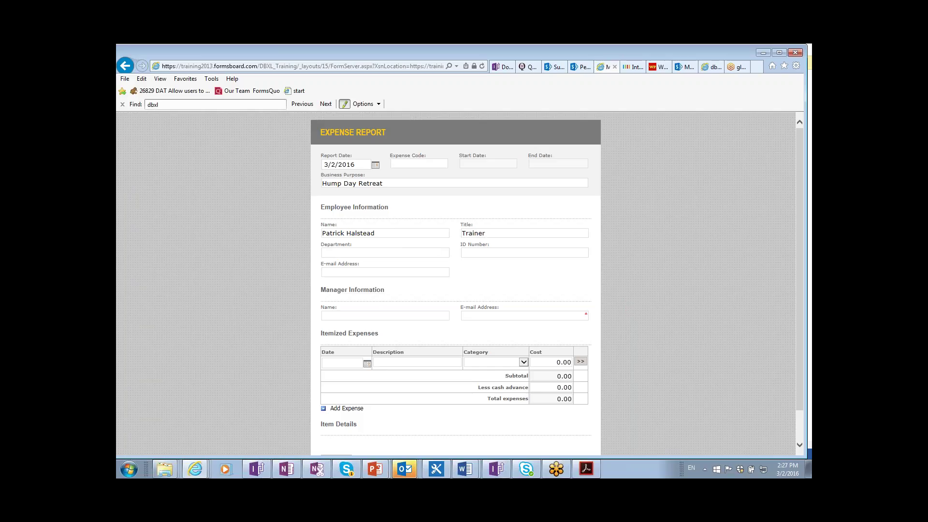
{"action": "type", "text": "Training"}
{"action": "key", "text": "alt+d"}
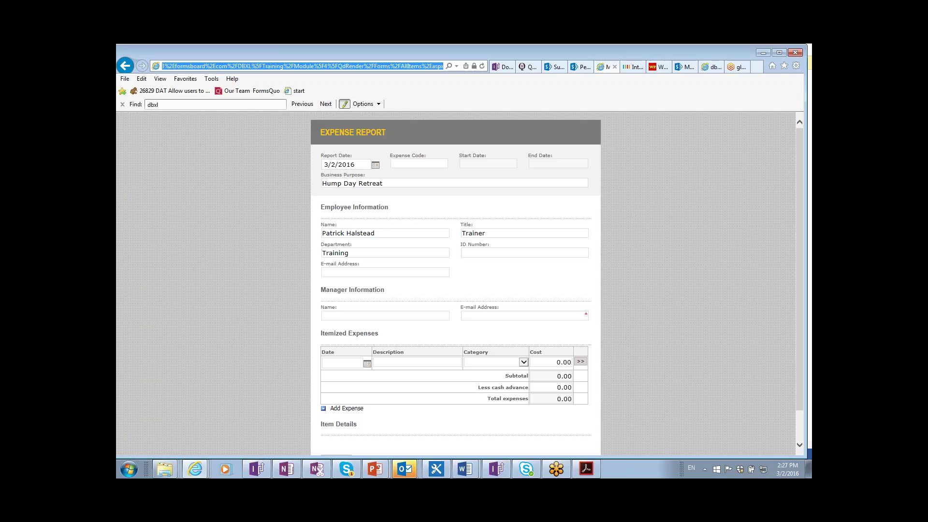
- Fill in the employee's e-mail address and the manager's name and e-mail
{"action": "left_click", "coordinate": [427, 272]}
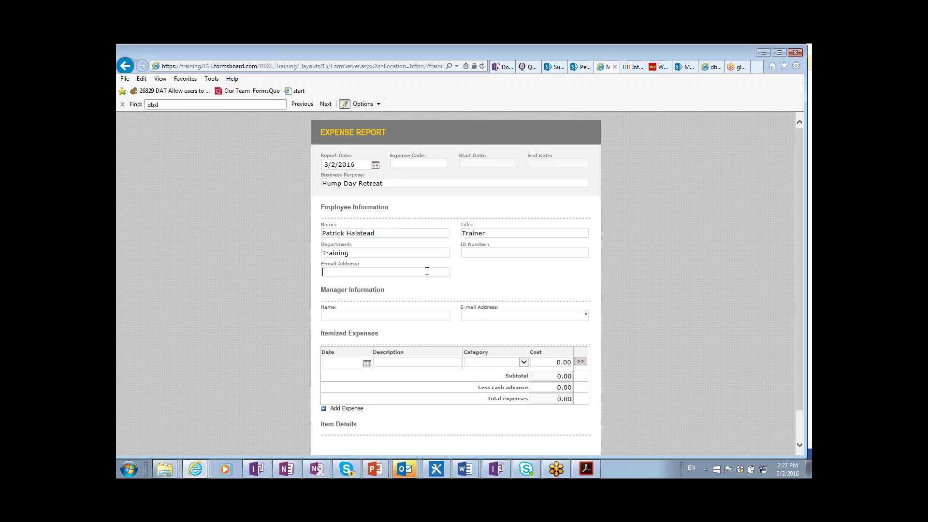
{"action": "key", "text": "BackSpace"}
{"action": "key", "text": "BackSpace"}
{"action": "key", "text": "BackSpace"}
{"action": "key", "text": "BackSpace"}
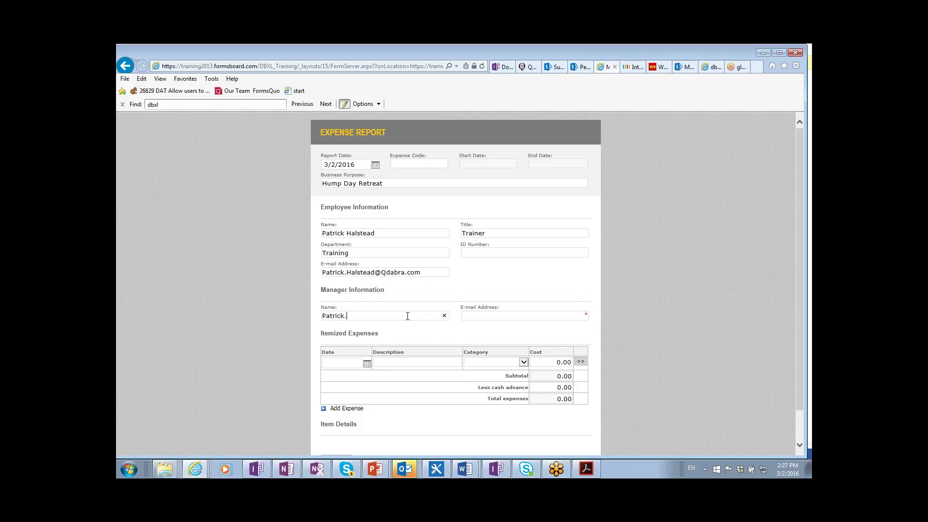
{"action": "key", "text": "BackSpace"}
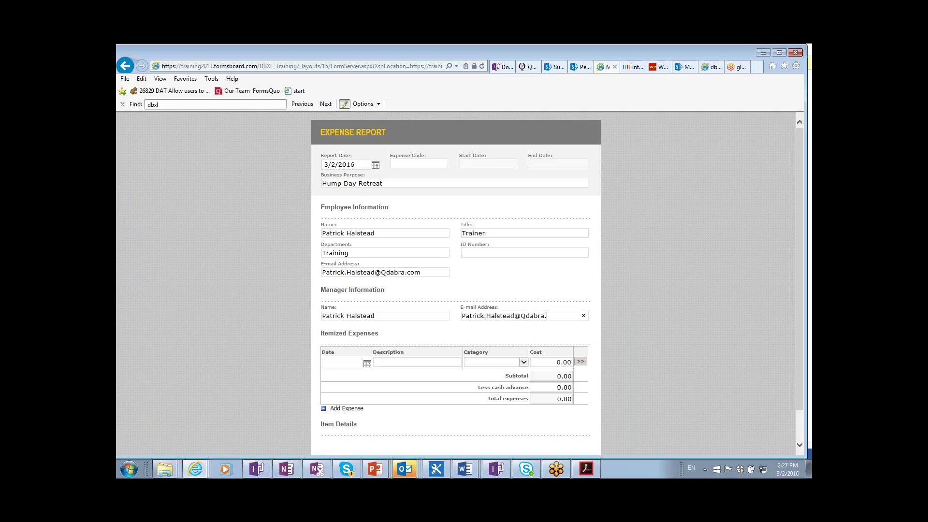
- Add the first expense dated March 2: Vista Lago, category Morale, cost 123.56
{"action": "left_click", "coordinate": [368, 364]}
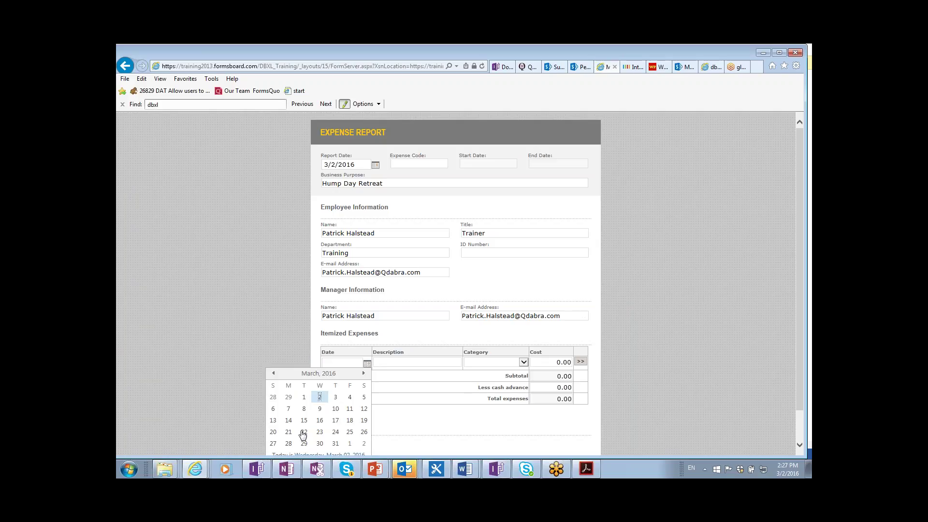
{"action": "left_click", "coordinate": [320, 397]}
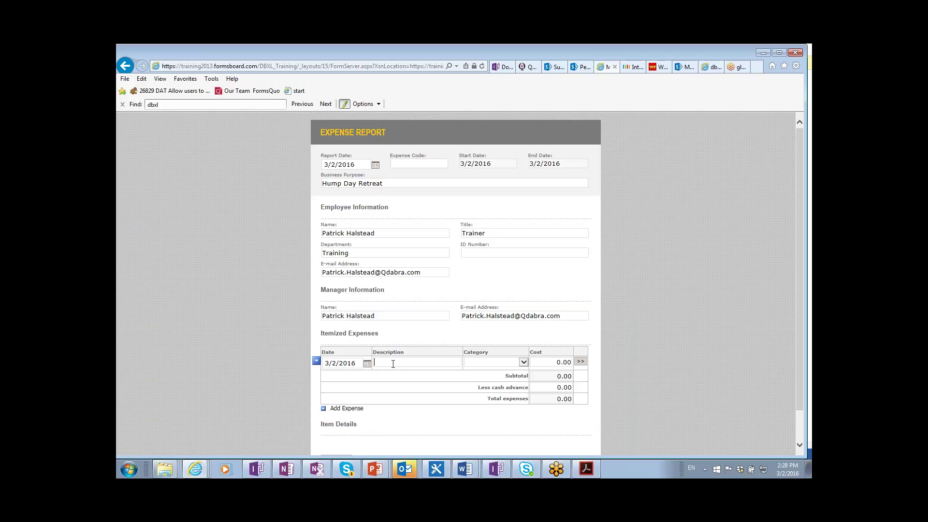
{"action": "type", "text": "Vista Lago"}
{"action": "key", "text": "Tab"}
{"action": "left_click", "coordinate": [472, 364]}
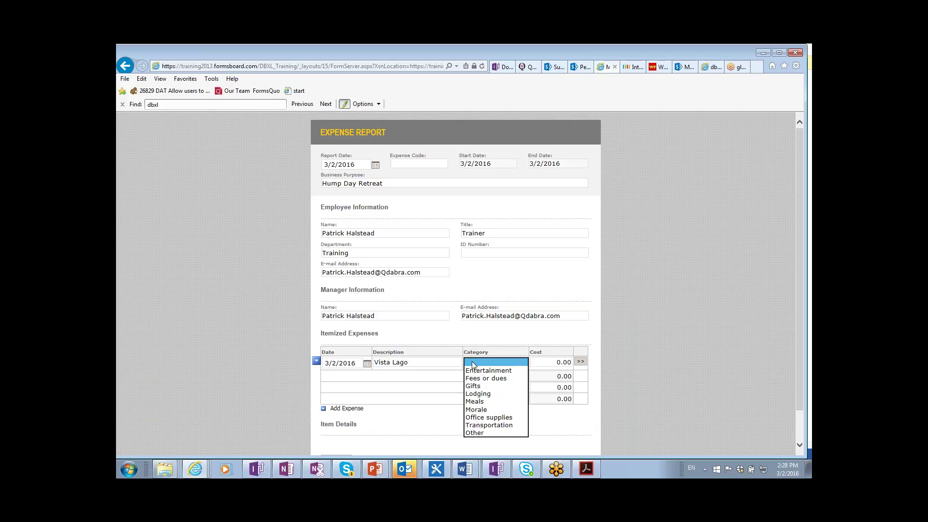
{"action": "left_click", "coordinate": [496, 411]}
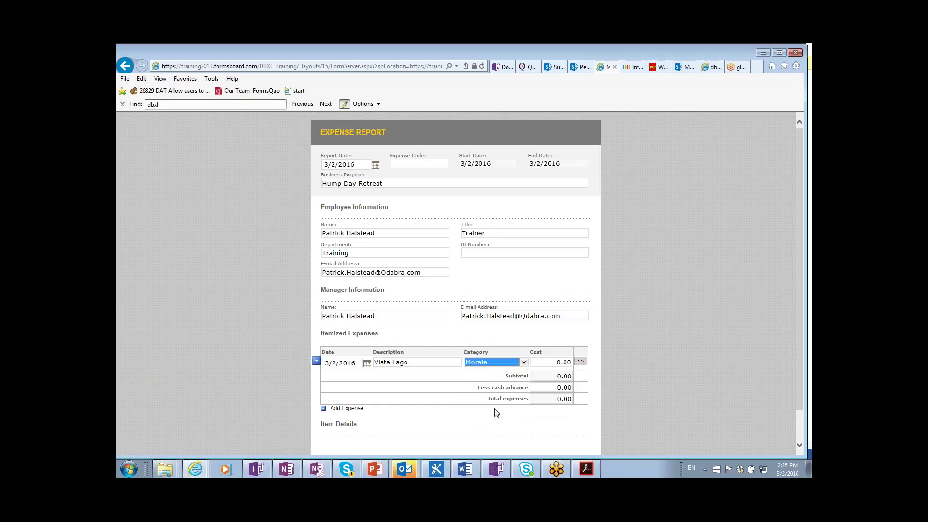
{"action": "left_click", "coordinate": [552, 364]}
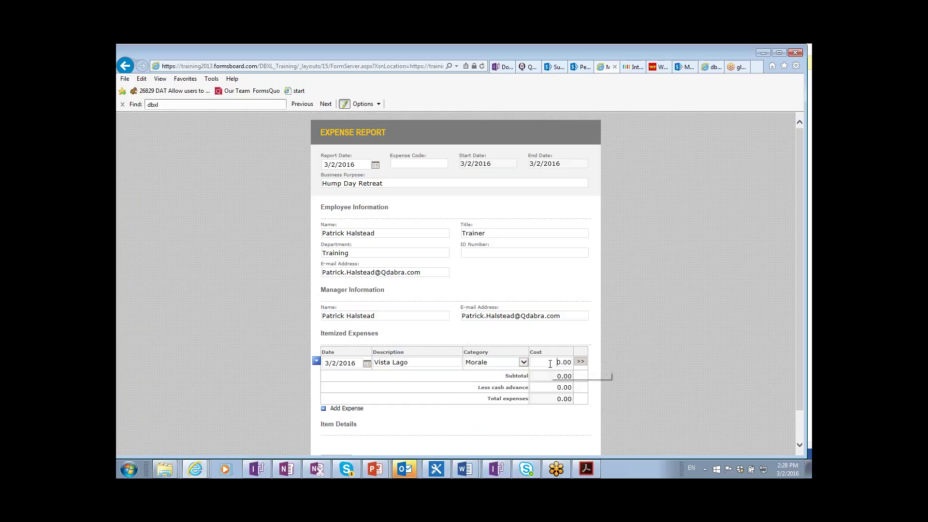
{"action": "key", "text": "Delete"}
{"action": "type", "text": "123"}
{"action": "key", "text": "Delete"}
{"action": "key", "text": "Delete"}
{"action": "type", "text": "56"}
{"action": "key", "text": "Tab"}
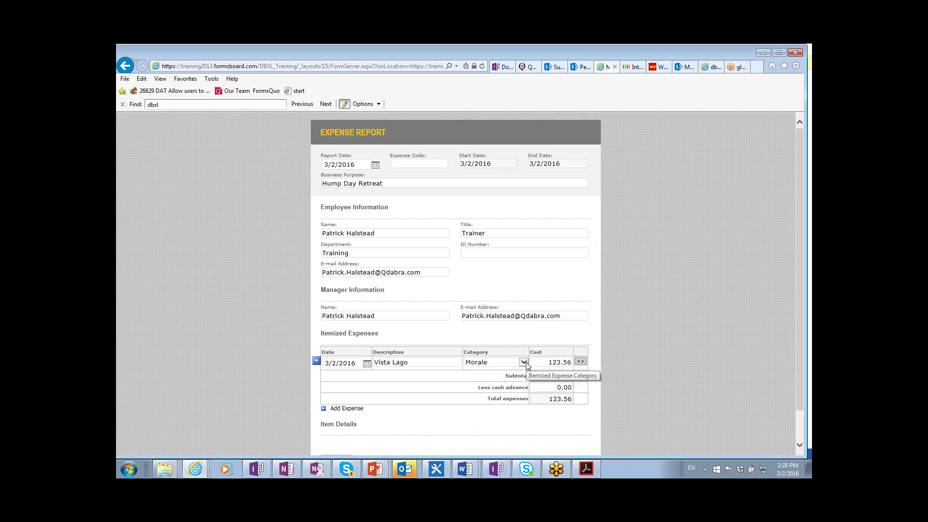
- Add a second March 2 expense: Uber Transport, Transportation, cost 74, totalling 197.56
{"action": "key", "text": "ctrl+Return"}
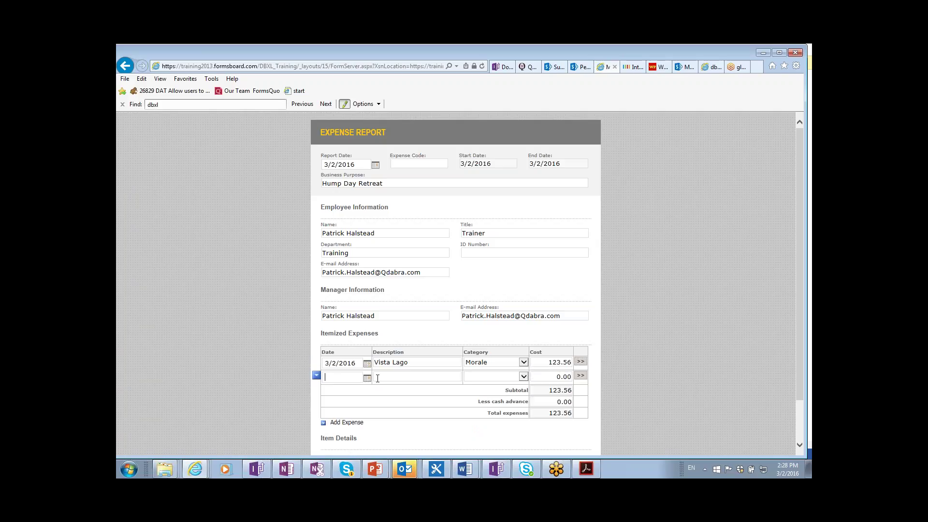
{"action": "left_click", "coordinate": [367, 379]}
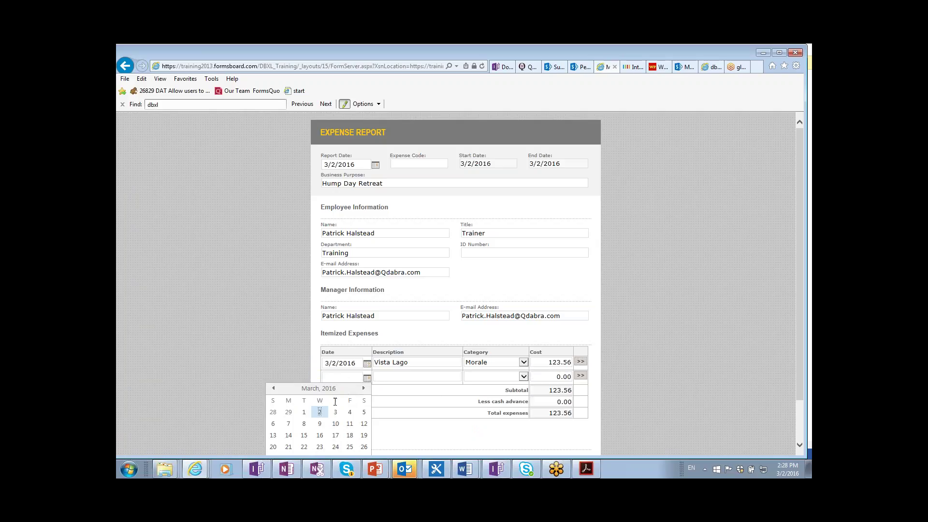
{"action": "left_click", "coordinate": [320, 413]}
{"action": "left_click", "coordinate": [423, 373]}
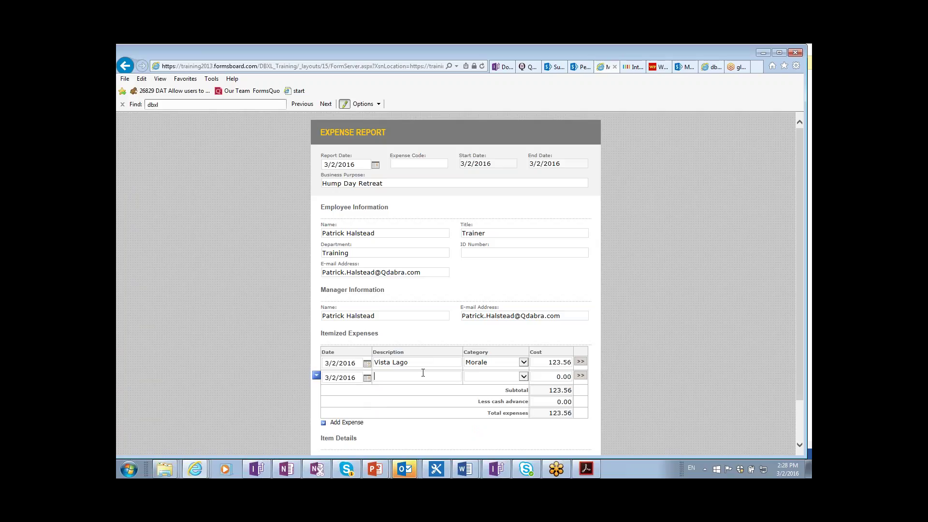
{"action": "type", "text": "Uber Transport"}
{"action": "key", "text": "Tab"}
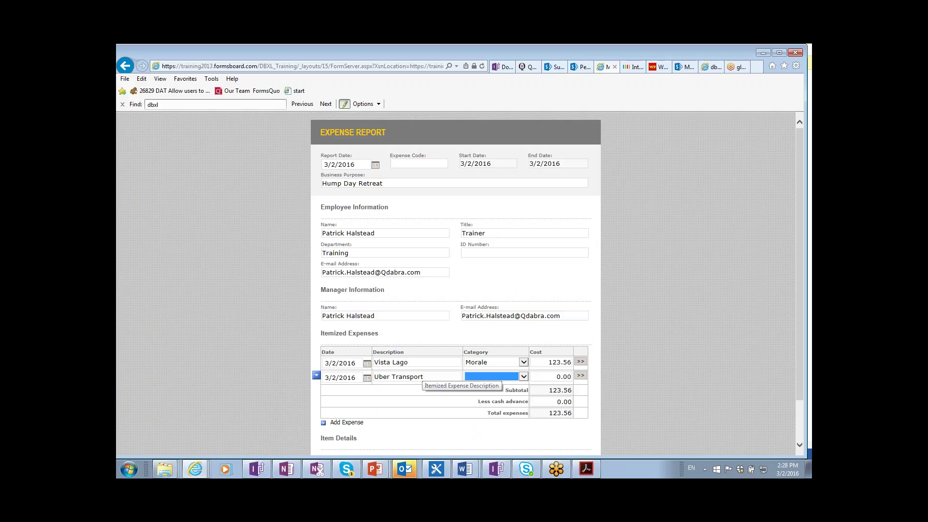
{"action": "key", "text": "t"}
{"action": "key", "text": "Tab"}
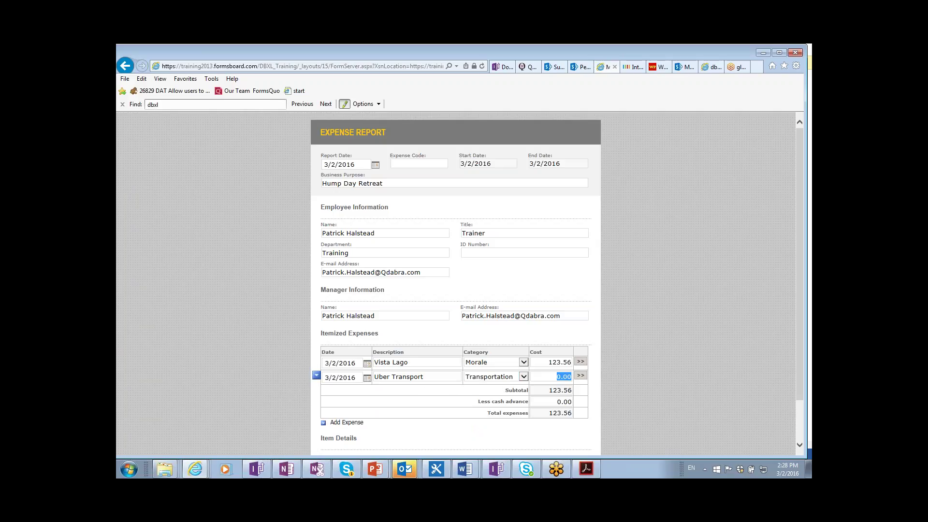
{"action": "type", "text": "75"}
{"action": "key", "text": "BackSpace"}
{"action": "type", "text": "4"}
{"action": "key", "text": "Tab"}
- Change the second expense description from Uber Transport to Uber Shuttle
{"action": "scroll", "coordinate": [437, 387], "scroll_direction": "down", "scroll_amount": 2}
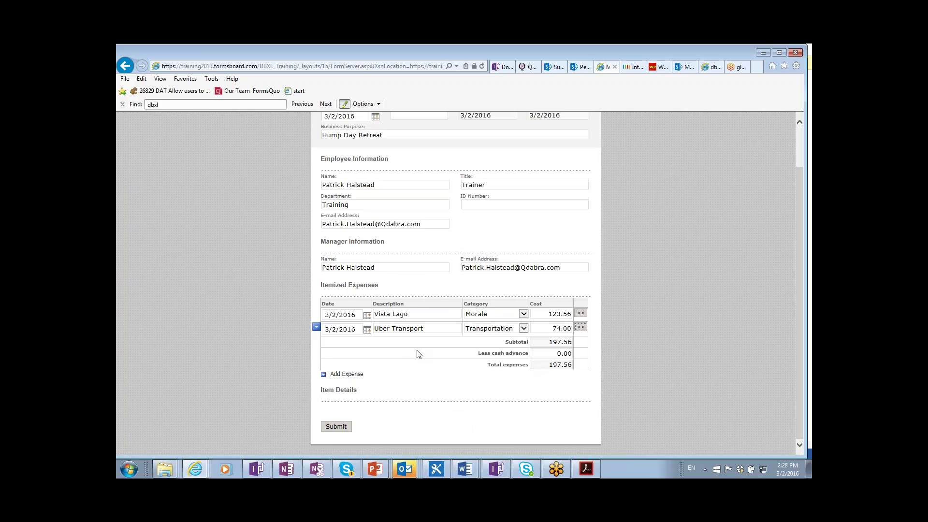
{"action": "left_click", "coordinate": [432, 330]}
{"action": "key", "text": "ctrl+shift+Left"}
{"action": "type", "text": "Shiu"}
{"action": "type", "text": "ttle"}
{"action": "key", "text": "Tab"}
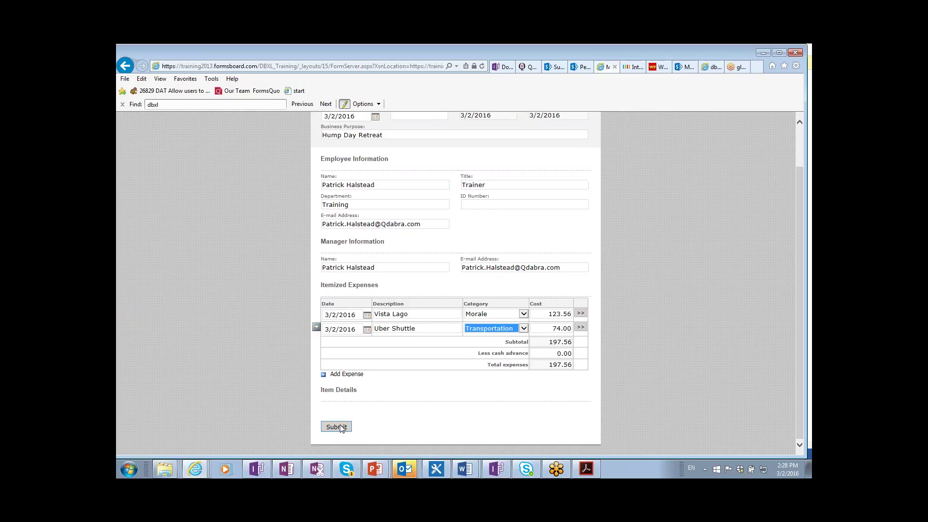
- Enter expense code PIZZA and submit the report to the Module_4_QdRender library
{"action": "left_click", "coordinate": [337, 426]}
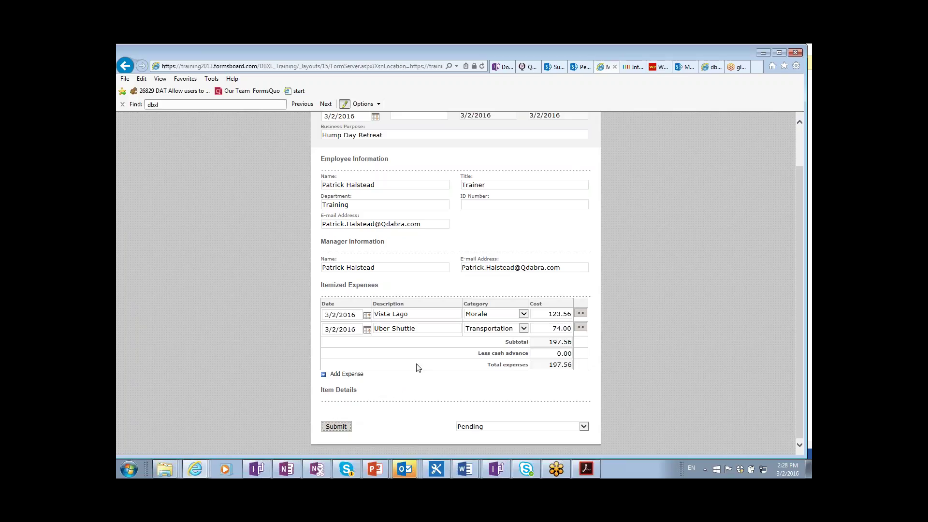
{"action": "scroll", "coordinate": [418, 367], "scroll_direction": "up", "scroll_amount": 1}
{"action": "scroll", "coordinate": [377, 225], "scroll_direction": "down", "scroll_amount": 1}
{"action": "scroll", "coordinate": [468, 150], "scroll_direction": "up", "scroll_amount": 2}
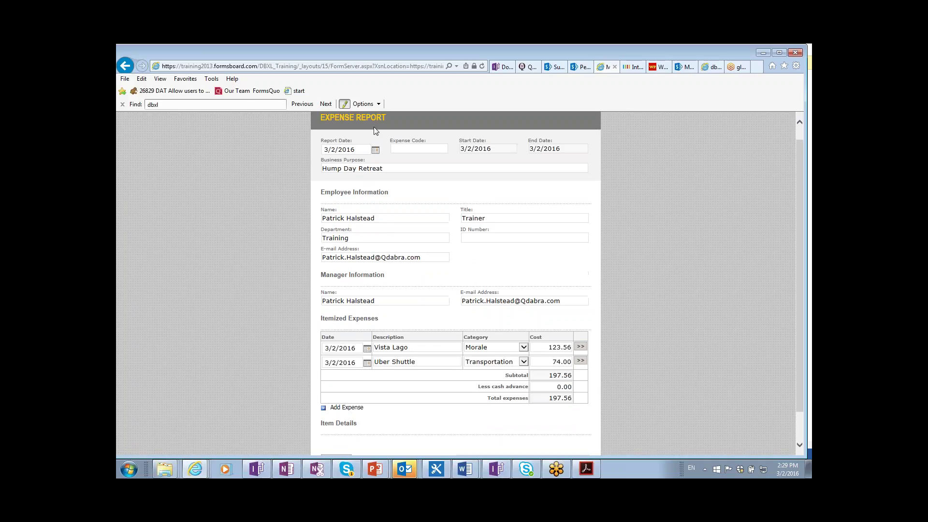
{"action": "left_click", "coordinate": [433, 148]}
{"action": "type", "text": "PIZZA"}
{"action": "key", "text": "Tab"}
{"action": "scroll", "coordinate": [452, 222], "scroll_direction": "down", "scroll_amount": 2}
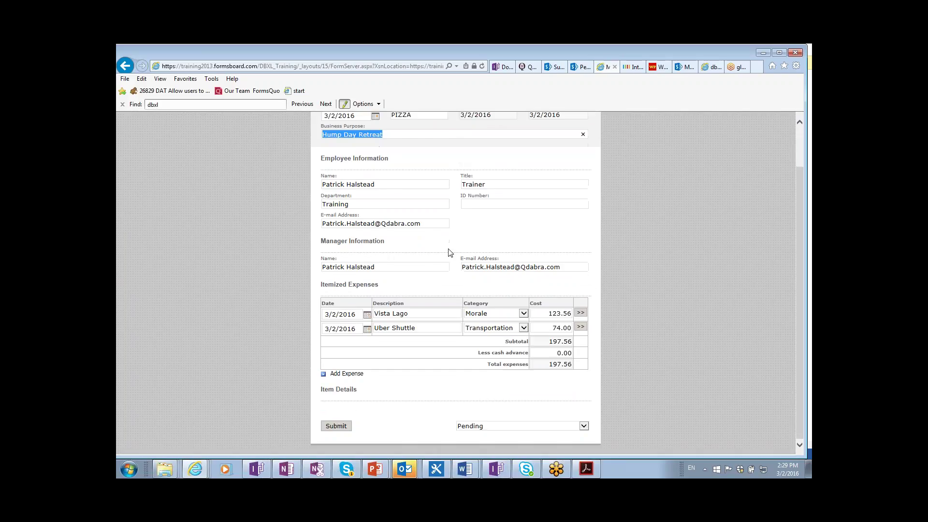
{"action": "left_click", "coordinate": [337, 427]}
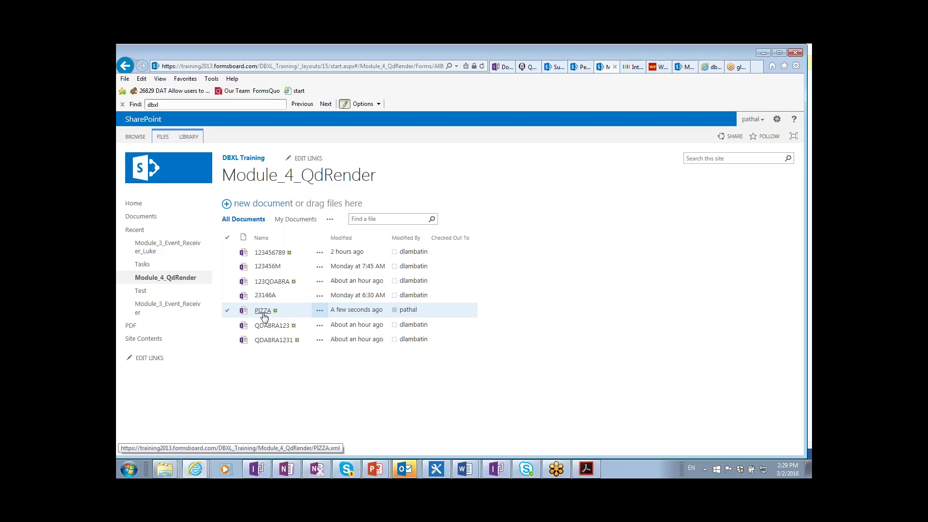
{"action": "left_click", "coordinate": [264, 315]}
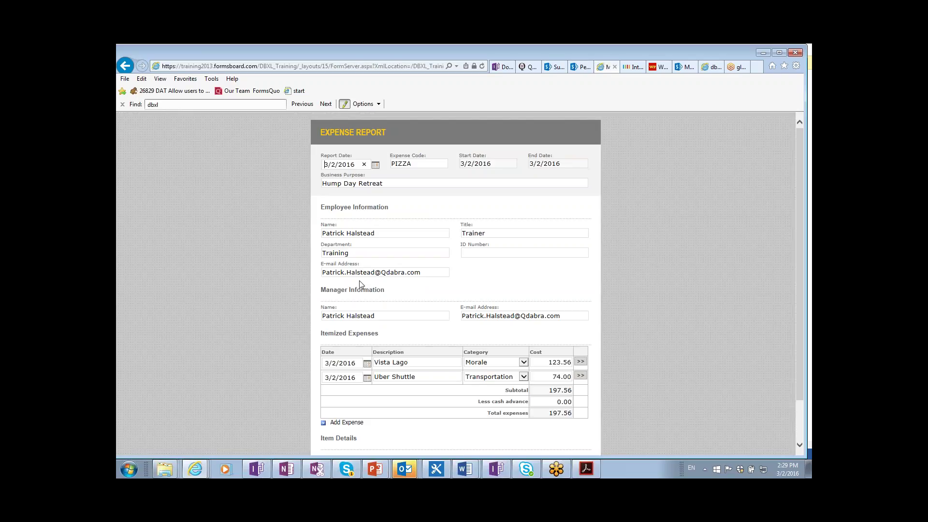
{"action": "left_click", "coordinate": [125, 66]}
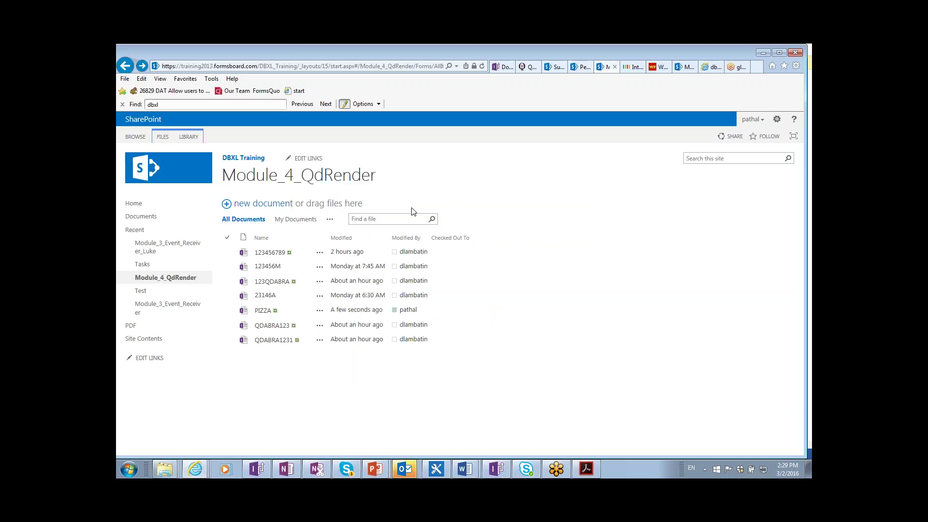
{"action": "left_click", "coordinate": [527, 70]}
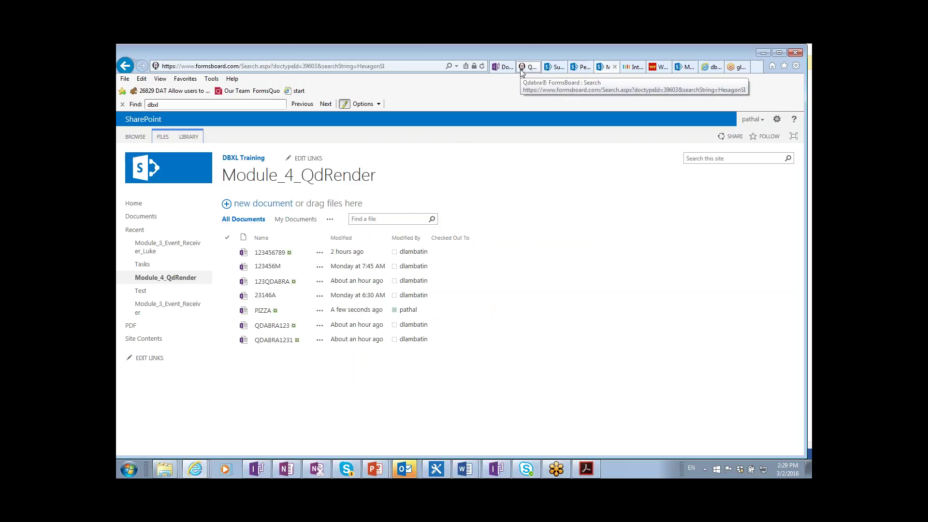
- Go to dbxl365.formsboard.com/QdabraWebService and open the DBXL Administration Tool in InfoPath
{"action": "left_click", "coordinate": [292, 72]}
{"action": "type", "text": "qda"}
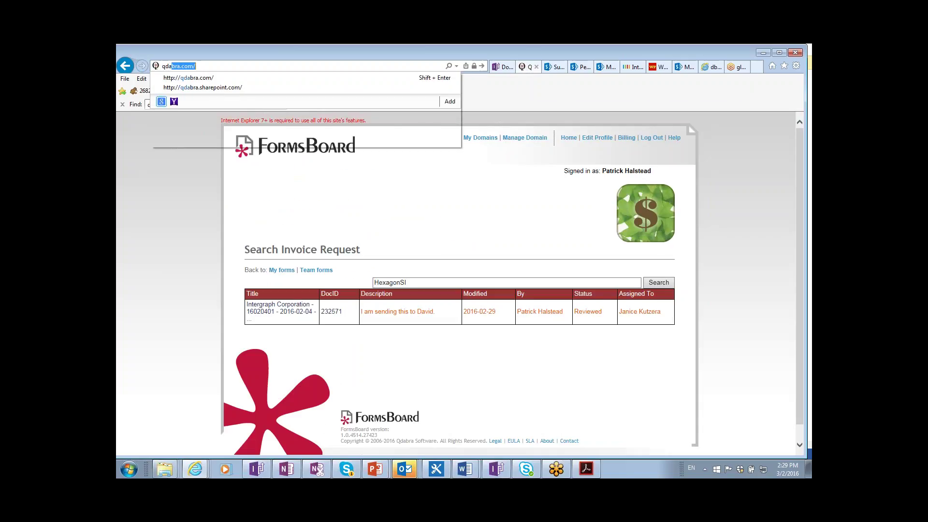
{"action": "key", "text": "BackSpace"}
{"action": "key", "text": "BackSpace"}
{"action": "key", "text": "BackSpace"}
{"action": "key", "text": "BackSpace"}
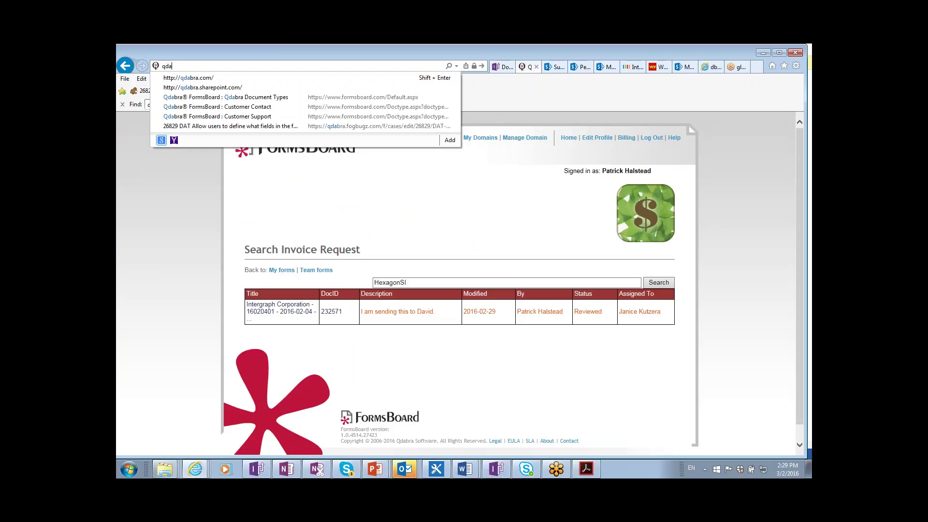
{"action": "type", "text": "db"}
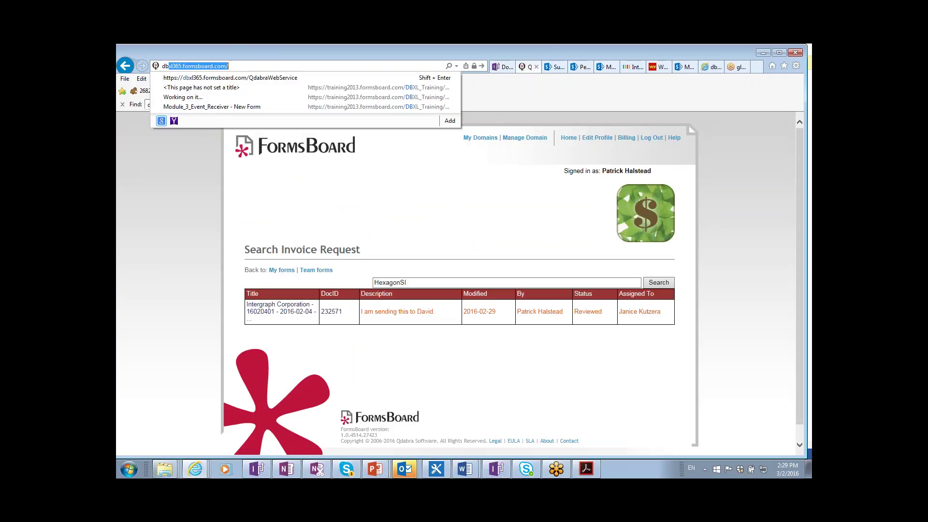
{"action": "left_click", "coordinate": [292, 77]}
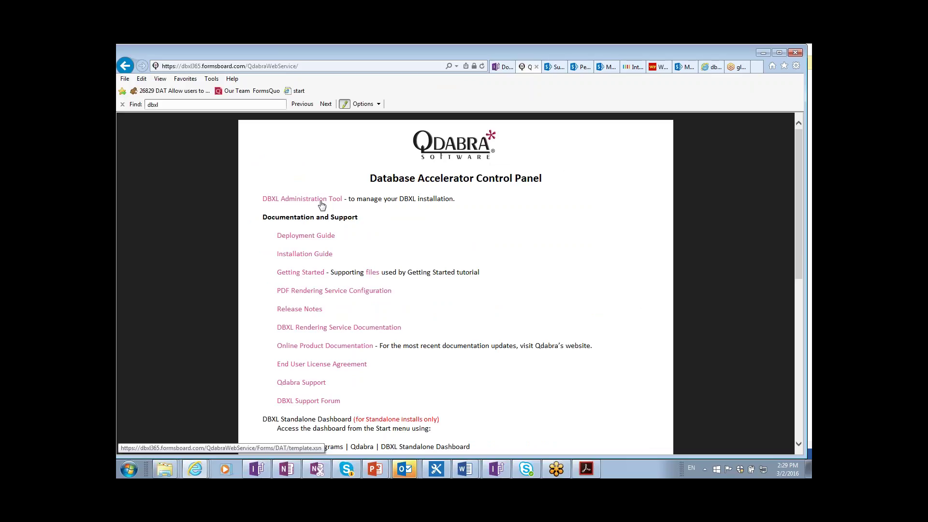
{"action": "left_click", "coordinate": [322, 203]}
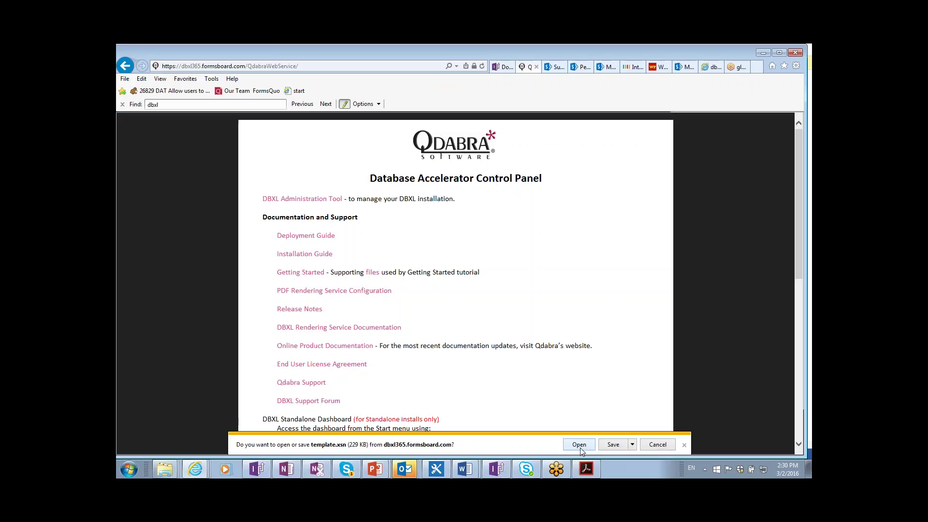
{"action": "left_click", "coordinate": [579, 445]}
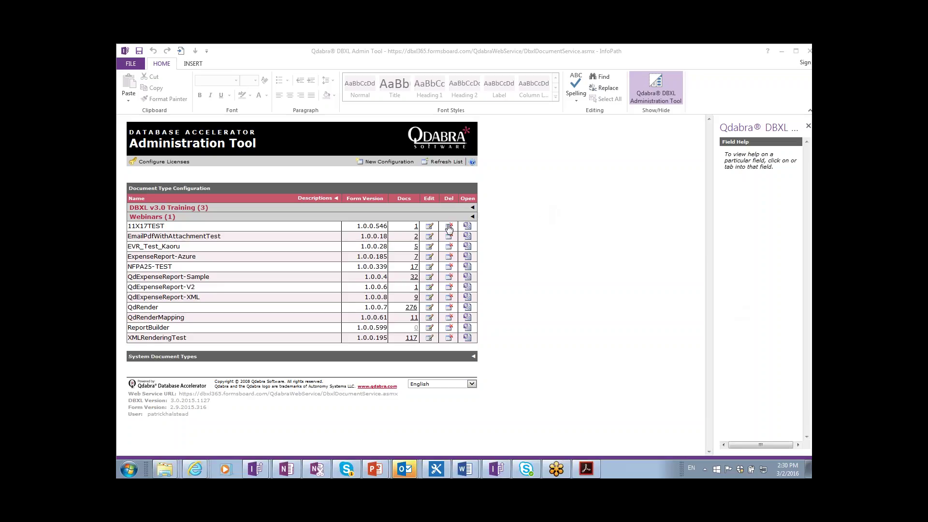
- Expand DBXL v3.0 Training, list Module_4_PDF_Generation's documents and open PIZZA
{"action": "left_click", "coordinate": [472, 208]}
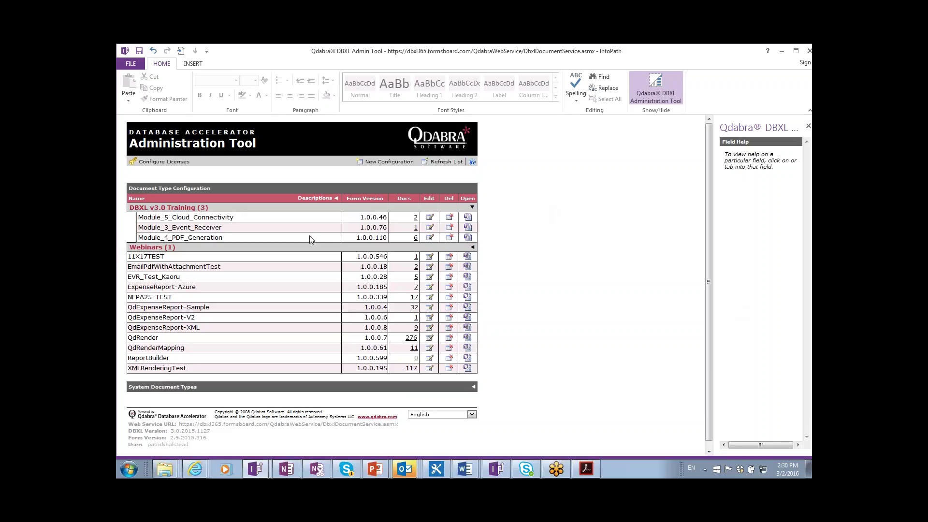
{"action": "left_click", "coordinate": [416, 238]}
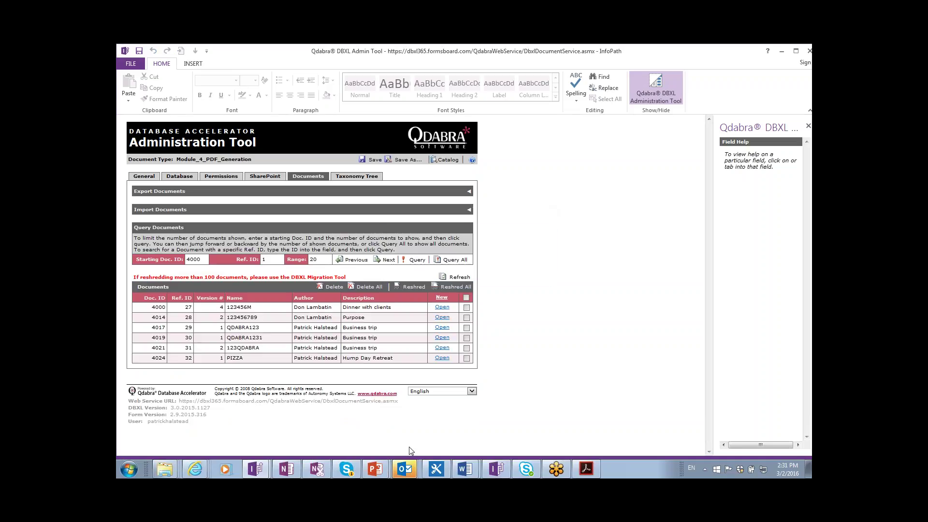
{"action": "left_click", "coordinate": [443, 359]}
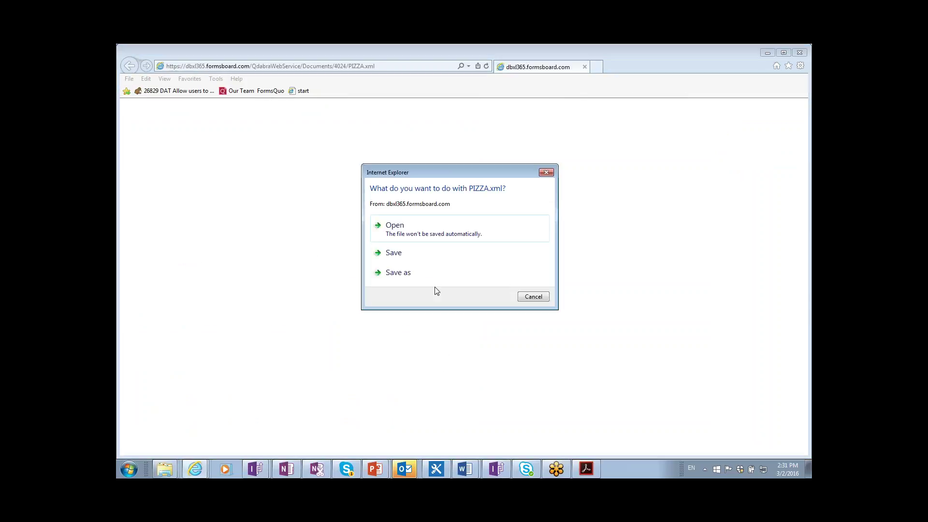
- Open PIZZA.xml from the download prompt and sign in with the account password
{"action": "left_click", "coordinate": [429, 237]}
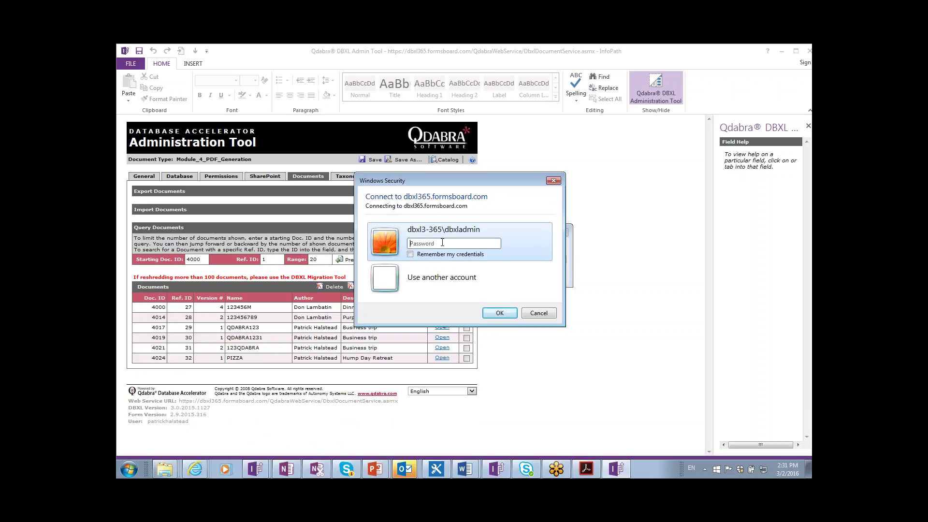
{"action": "type", "text": "pass•••••"}
{"action": "key", "text": "Return"}
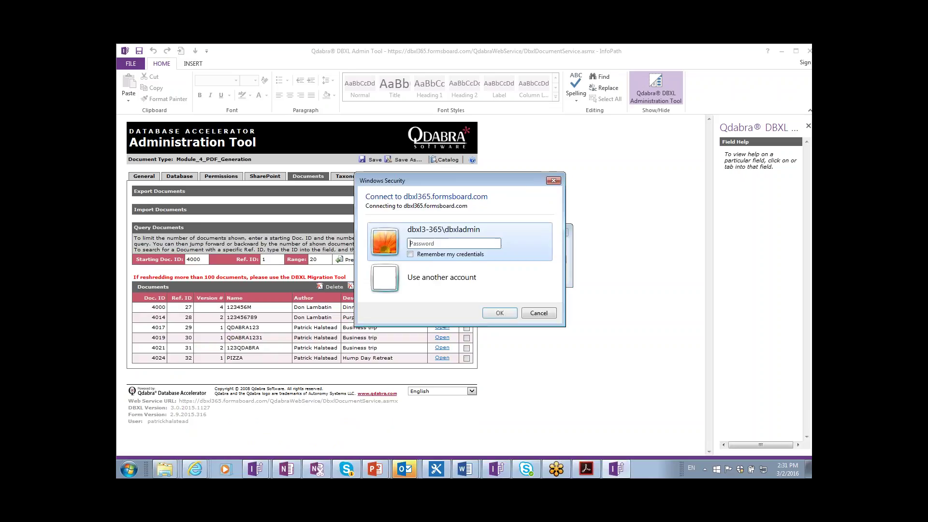
{"action": "type", "text": "•••"}
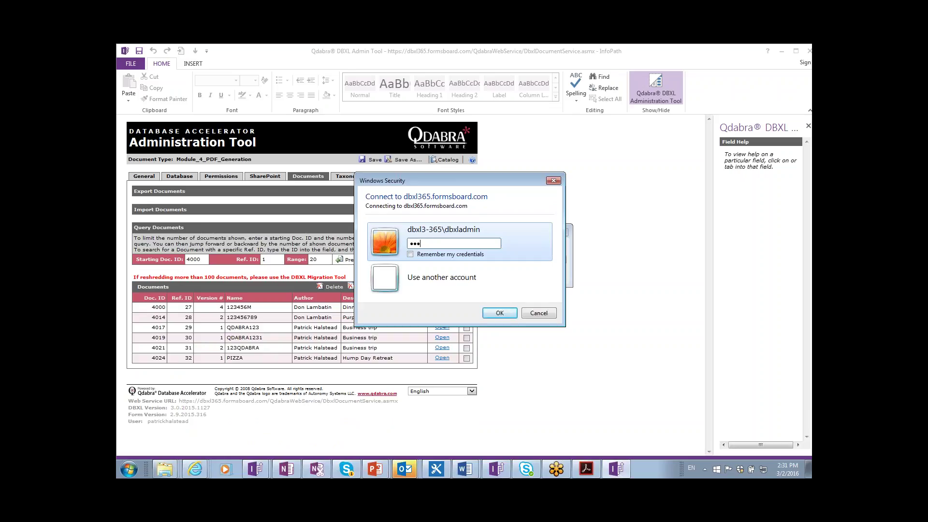
{"action": "type", "text": "••••••"}
{"action": "key", "text": "Return"}
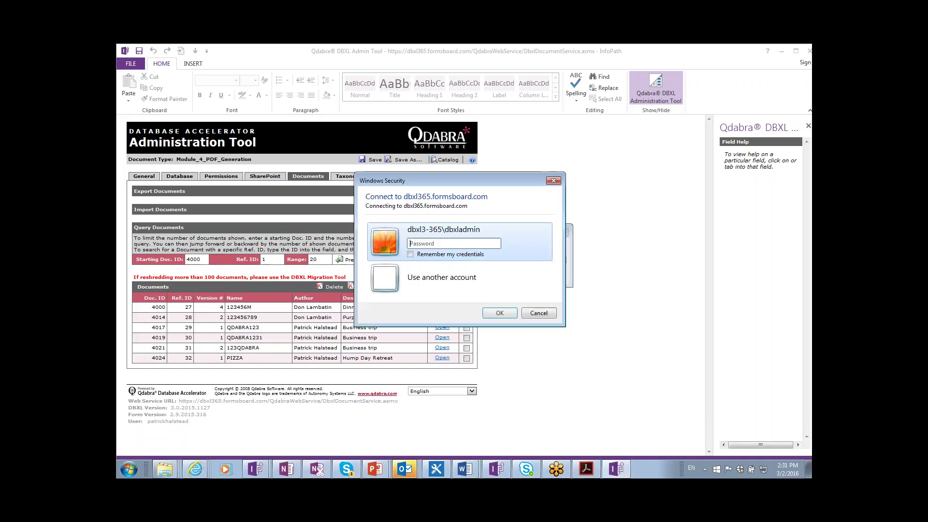
{"action": "type", "text": "••••"}
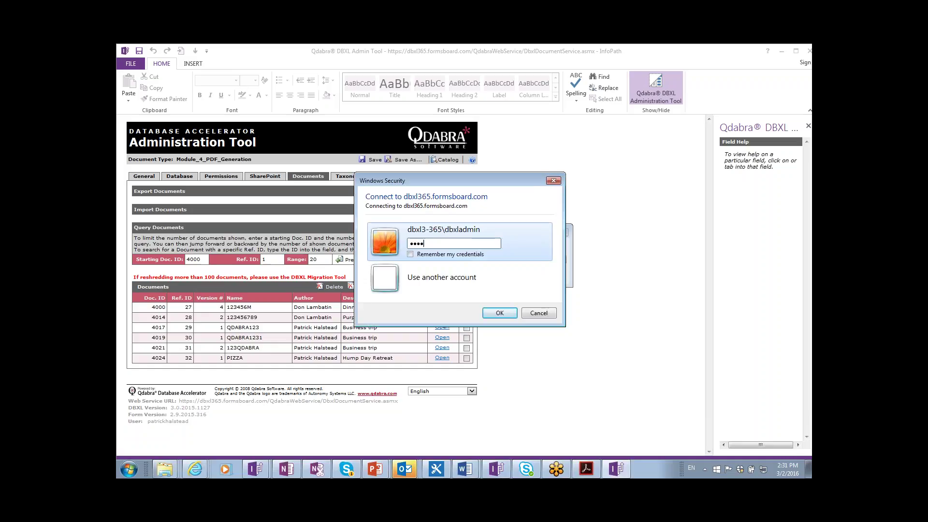
{"action": "type", "text": "•••••"}
{"action": "key", "text": "Return"}
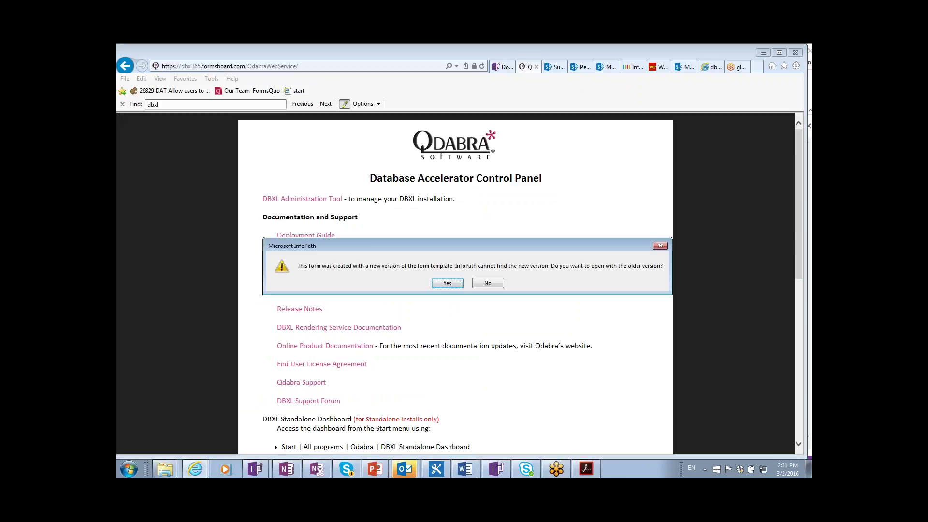
- Open PIZZA read-only with the older template and print it to CutePDF Writer
{"action": "left_click", "coordinate": [445, 283]}
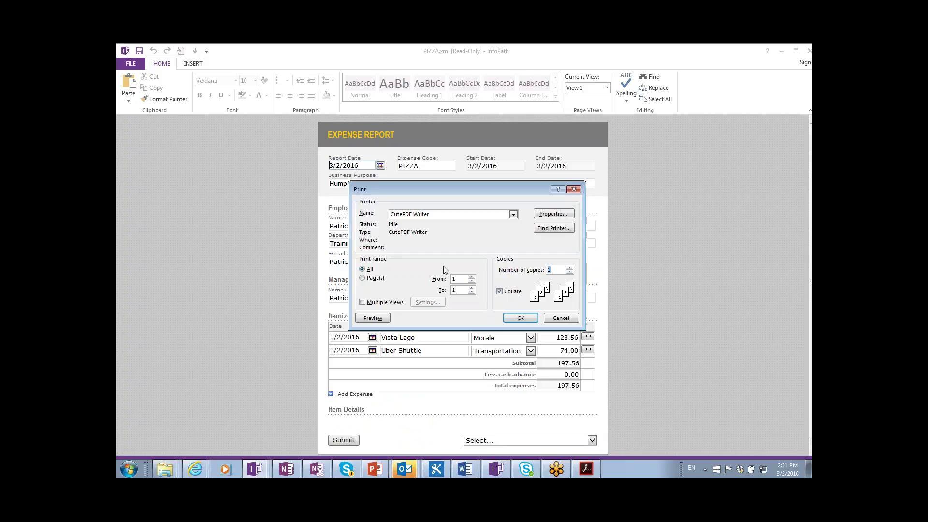
{"action": "left_click", "coordinate": [516, 323]}
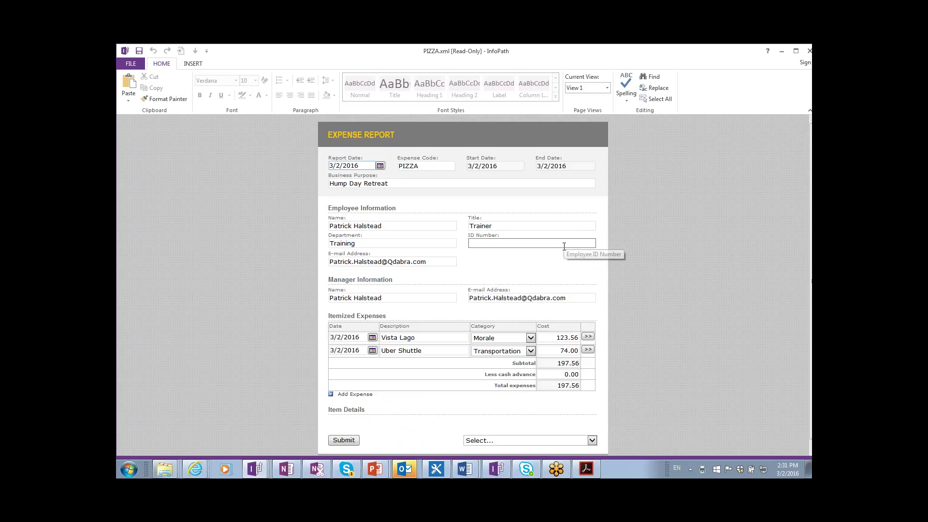
{"action": "left_click", "coordinate": [561, 297]}
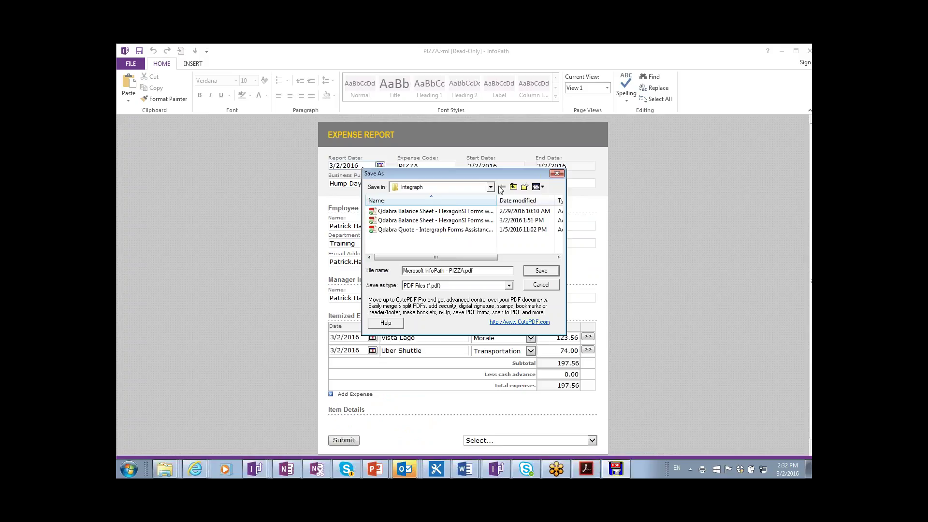
- Browse the CutePDF save dialog to Dropbox\Training\16DBXL30\Module 4
{"action": "left_click", "coordinate": [514, 187]}
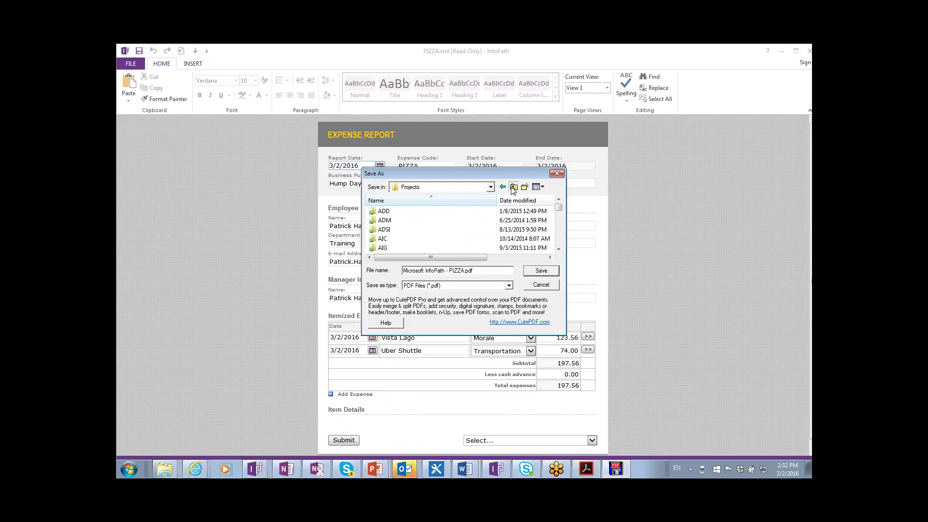
{"action": "left_click", "coordinate": [513, 187]}
{"action": "left_click", "coordinate": [514, 188]}
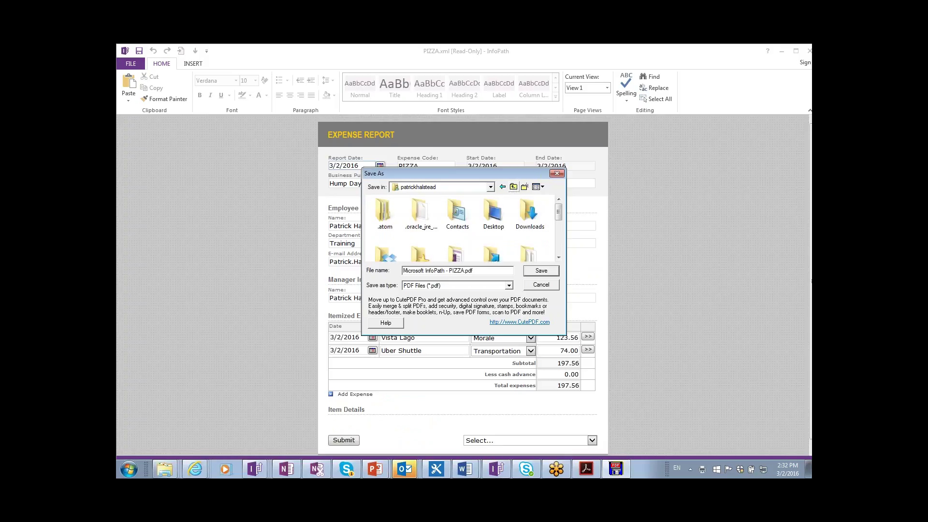
{"action": "left_click", "coordinate": [510, 226]}
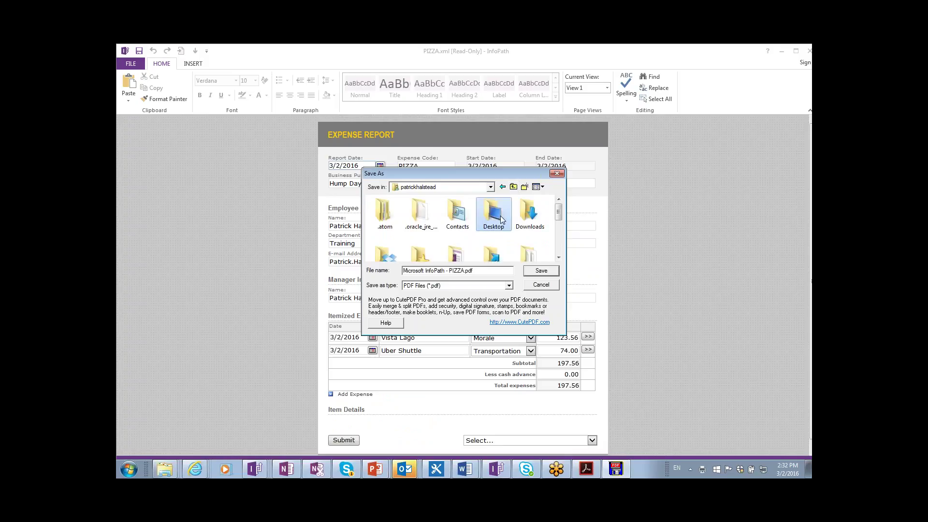
{"action": "scroll", "coordinate": [503, 220], "scroll_direction": "down", "scroll_amount": 3}
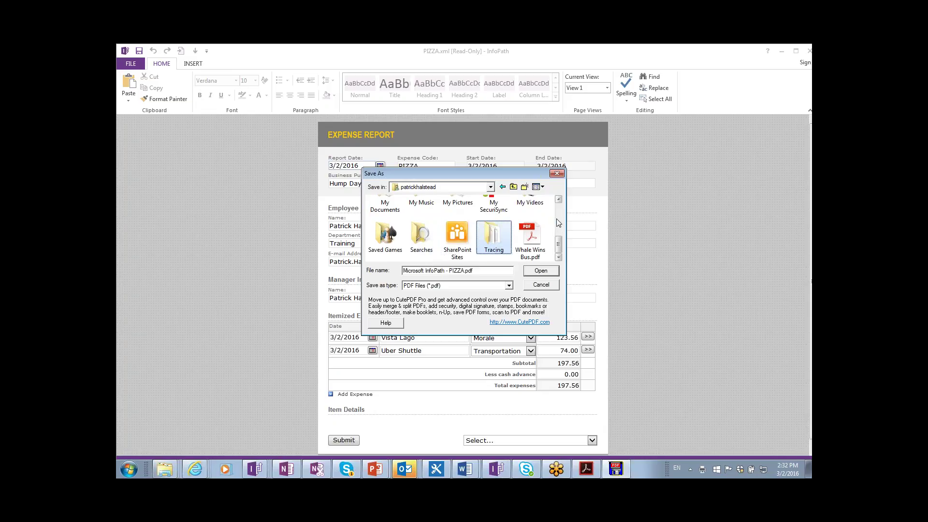
{"action": "scroll", "coordinate": [474, 246], "scroll_direction": "up", "scroll_amount": 2}
{"action": "double_click", "coordinate": [400, 217]}
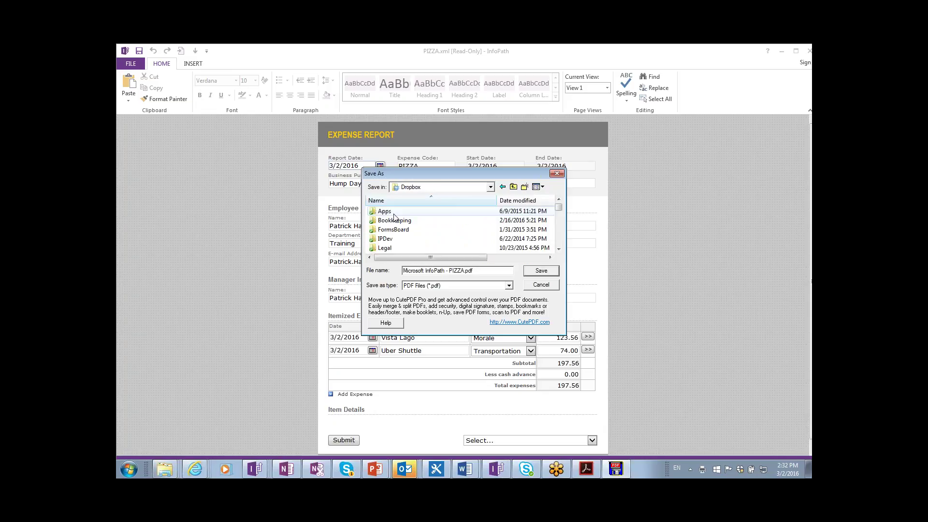
{"action": "left_click", "coordinate": [411, 248]}
{"action": "scroll", "coordinate": [410, 249], "scroll_direction": "down", "scroll_amount": 3}
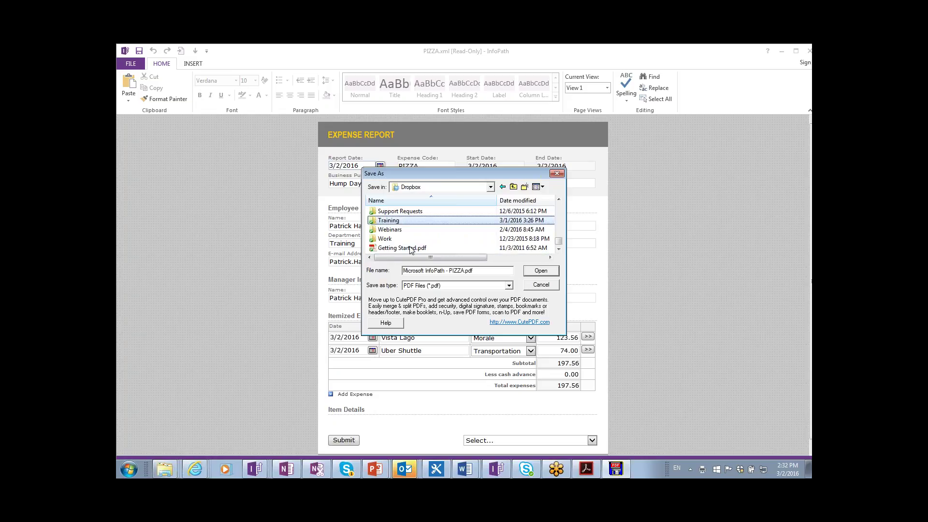
{"action": "key", "text": "Return"}
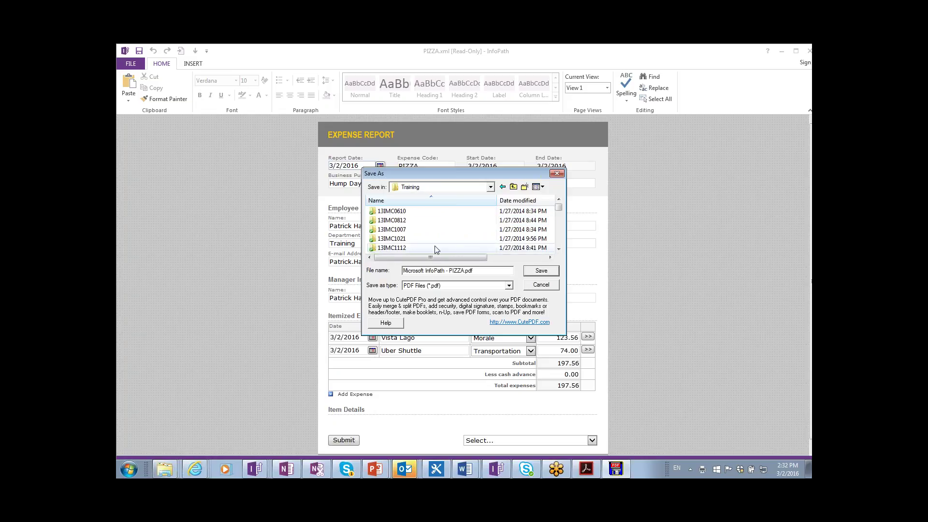
{"action": "left_click", "coordinate": [434, 248]}
{"action": "type", "text": "16"}
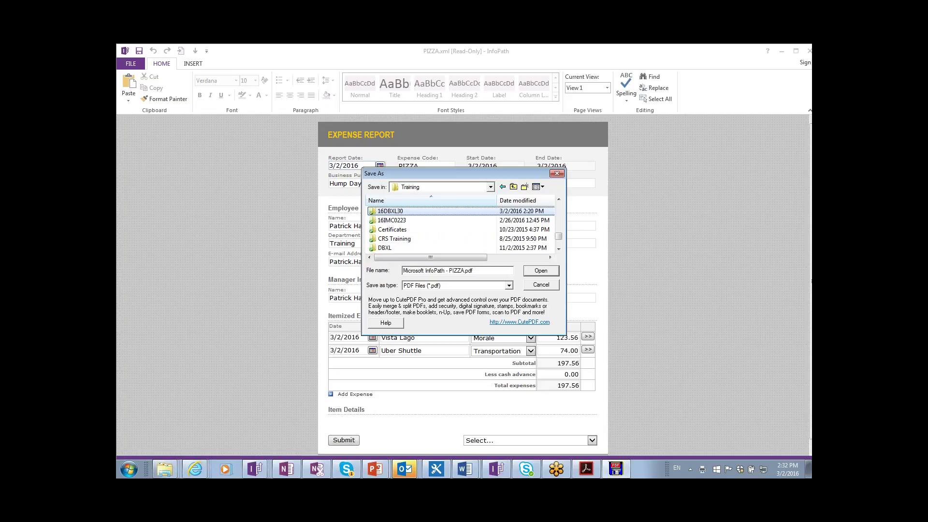
{"action": "key", "text": "Return"}
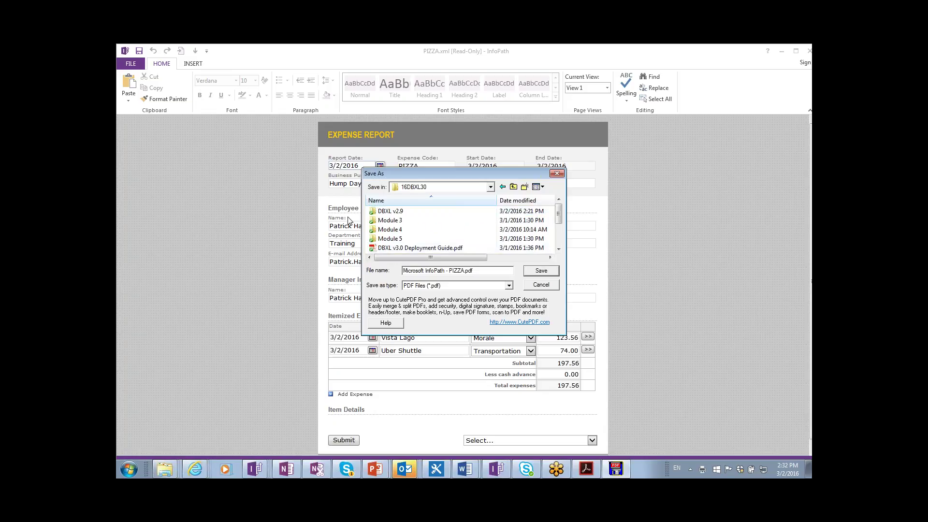
{"action": "double_click", "coordinate": [376, 229]}
- Save the PDF as QdExpenseReport-PIZZA
{"action": "left_click", "coordinate": [486, 269]}
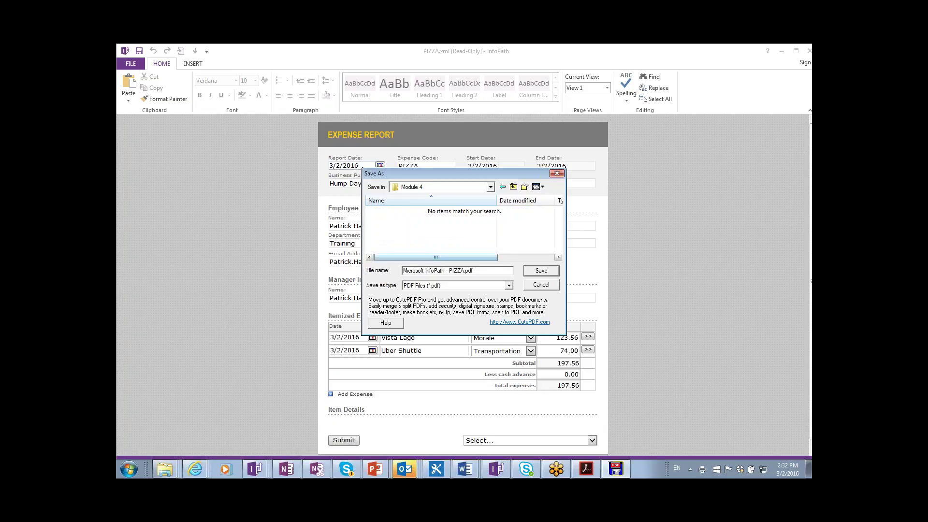
{"action": "key", "text": "ctrl+a"}
{"action": "type", "text": "Q"}
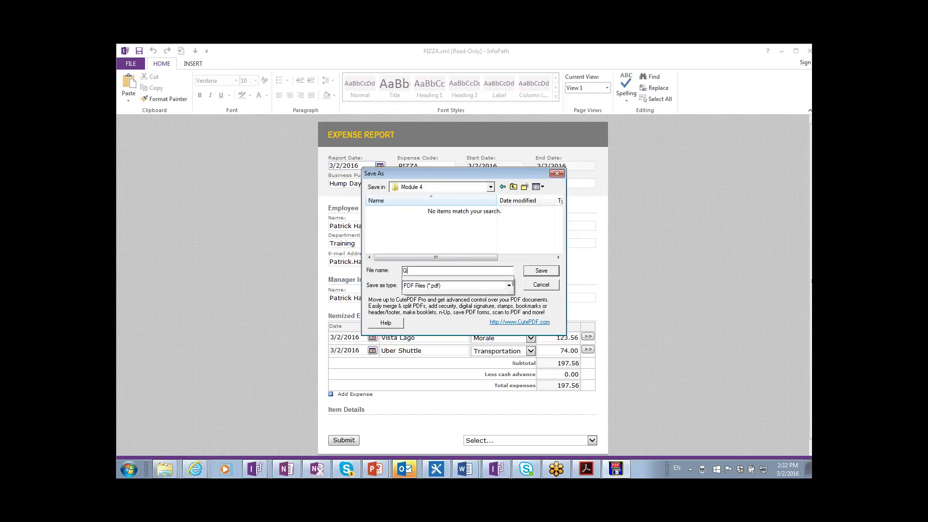
{"action": "type", "text": "dExpenseReport-"}
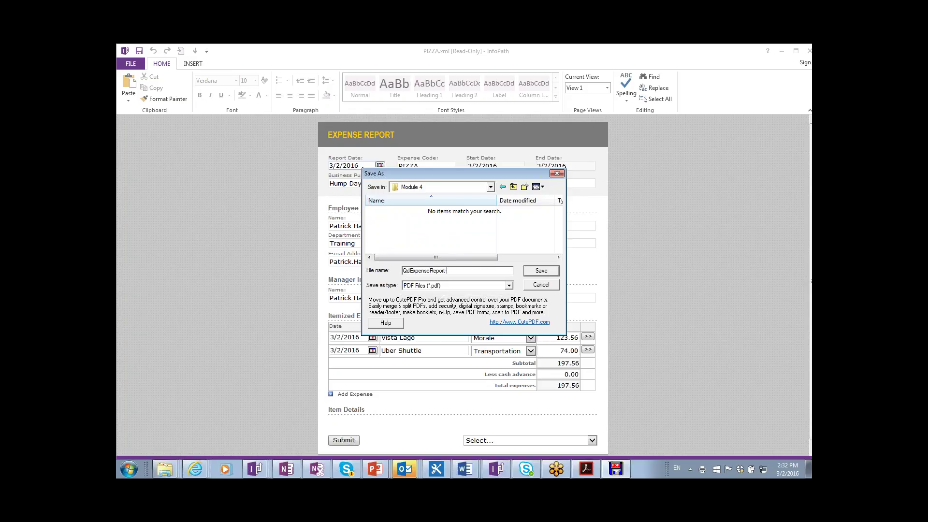
{"action": "type", "text": "PIZZA"}
{"action": "key", "text": "Return"}
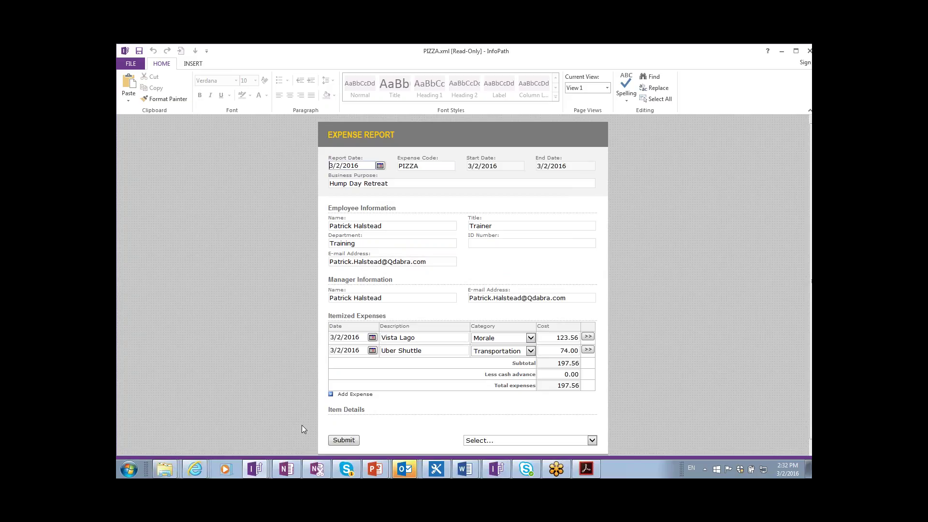
- From the Module 4 Explorer window, open QdExpenseReport-PIZZA.pdf in Acrobat Reader
{"action": "mouse_move", "coordinate": [175, 471]}
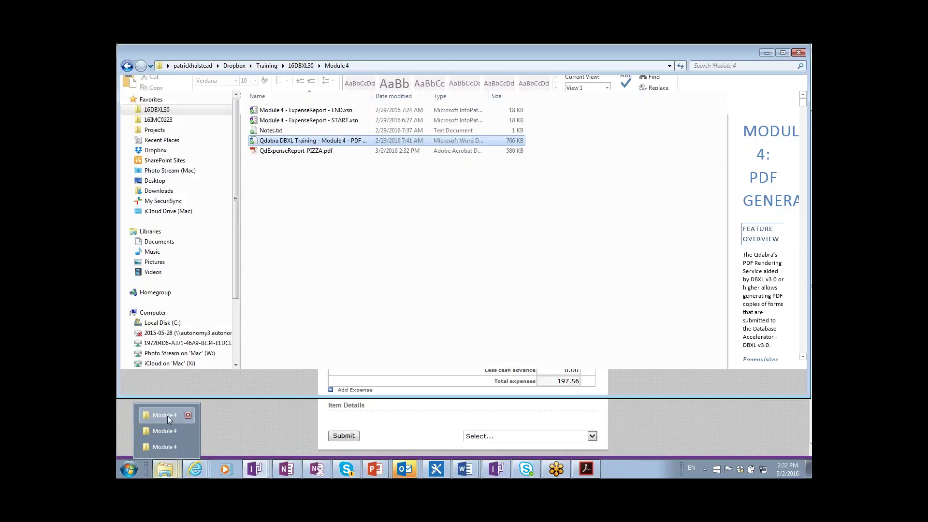
{"action": "left_click", "coordinate": [167, 416]}
{"action": "left_click", "coordinate": [265, 220]}
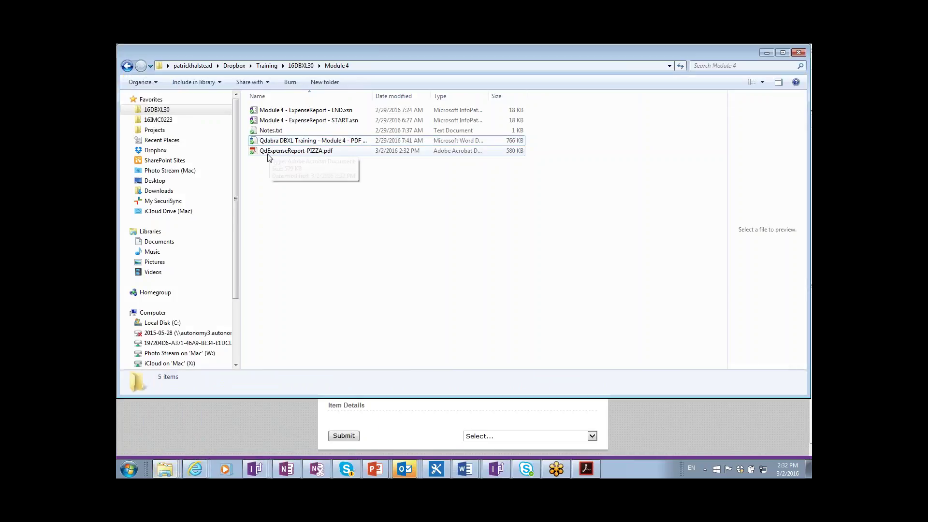
{"action": "double_click", "coordinate": [268, 151]}
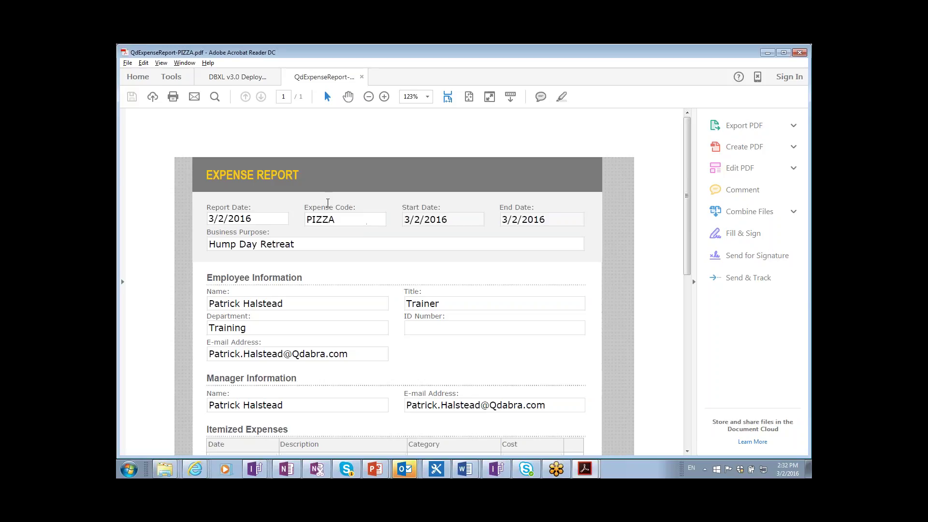
- Scroll through the PIZZA PDF, then return to the read-only PIZZA.xml form in InfoPath
{"action": "scroll", "coordinate": [328, 204], "scroll_direction": "down", "scroll_amount": 8}
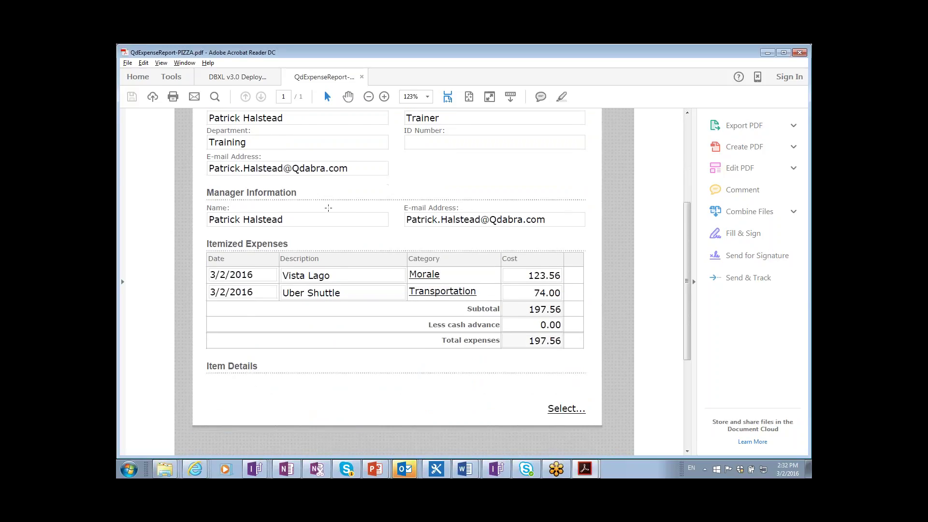
{"action": "scroll", "coordinate": [328, 208], "scroll_direction": "up", "scroll_amount": 8}
{"action": "key", "text": "alt+Tab"}
{"action": "key", "text": "alt+Tab"}
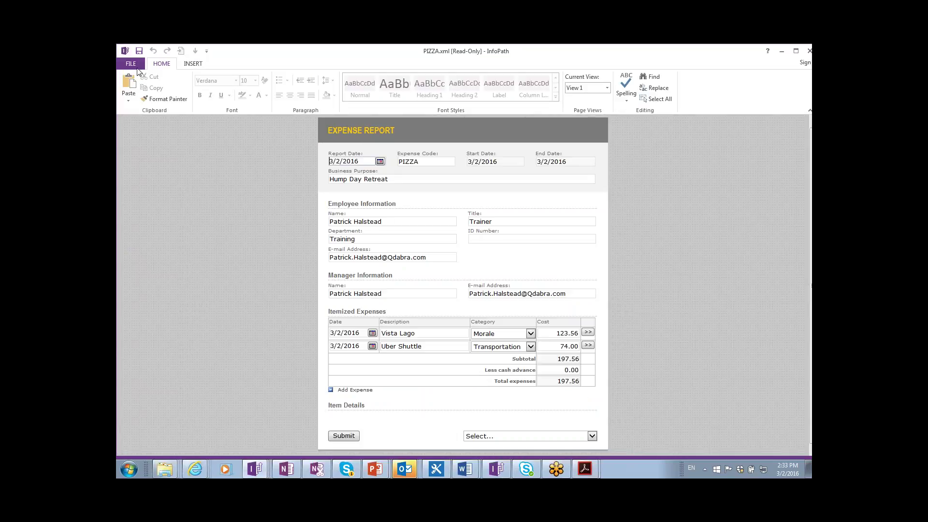
- Start exporting the PIZZA expense form as a PDF/XPS document from File > Share
{"action": "left_click", "coordinate": [137, 69]}
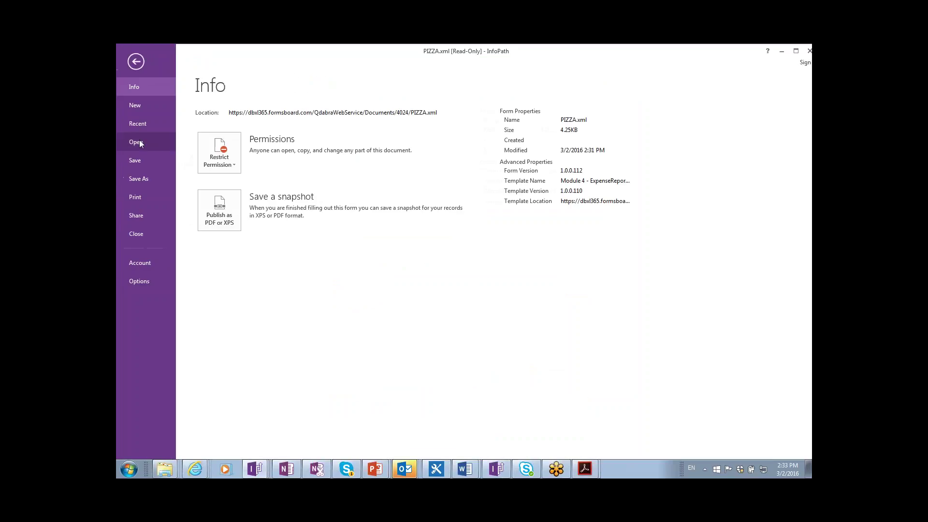
{"action": "left_click", "coordinate": [138, 218]}
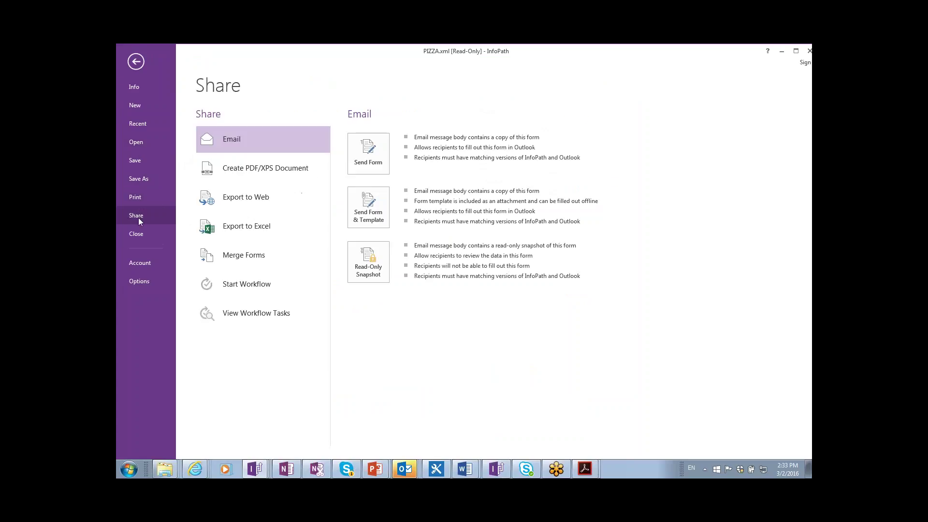
{"action": "left_click", "coordinate": [240, 173]}
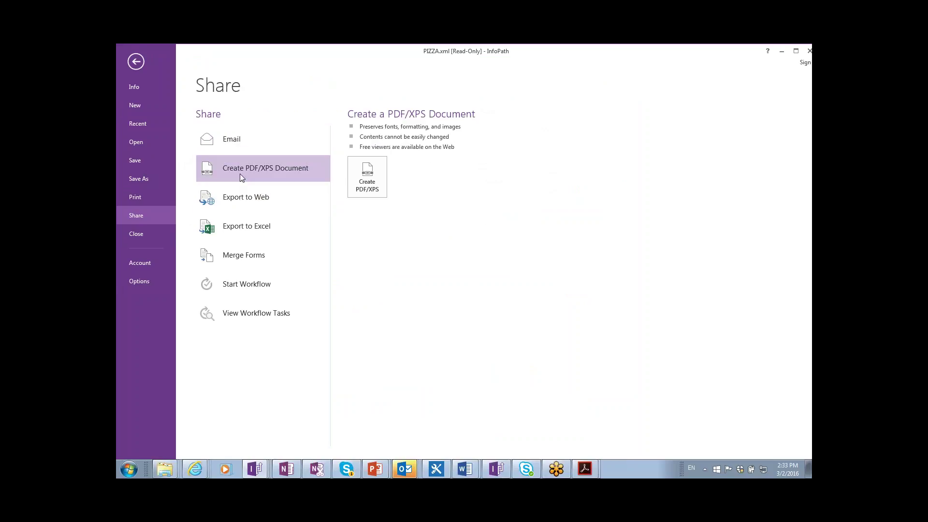
{"action": "left_click", "coordinate": [364, 180]}
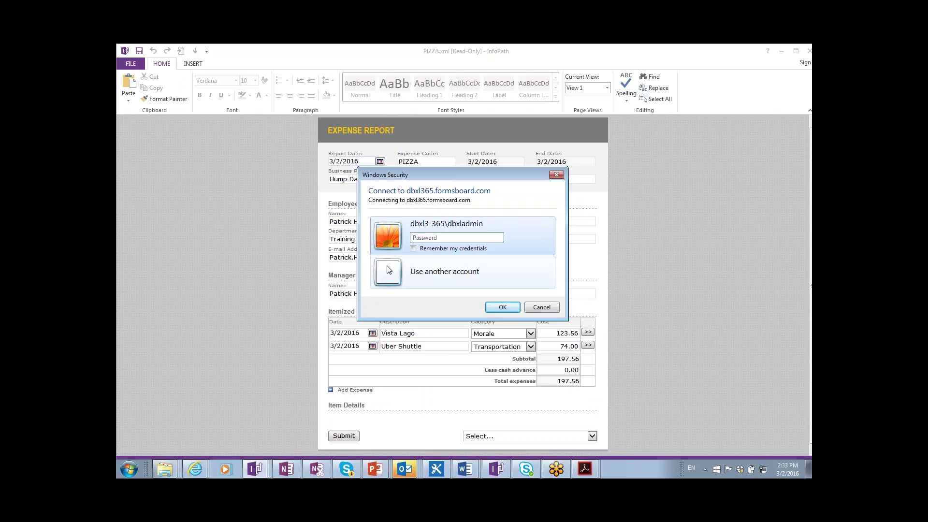
- Sign in to dbxl365.formsboard.com with the account password, retrying until it's accepted
{"action": "type", "text": "••••••••••"}
{"action": "key", "text": "Return"}
{"action": "type", "text": "•••••••"}
{"action": "key", "text": "Return"}
{"action": "type", "text": "•••••••"}
{"action": "key", "text": "Return"}
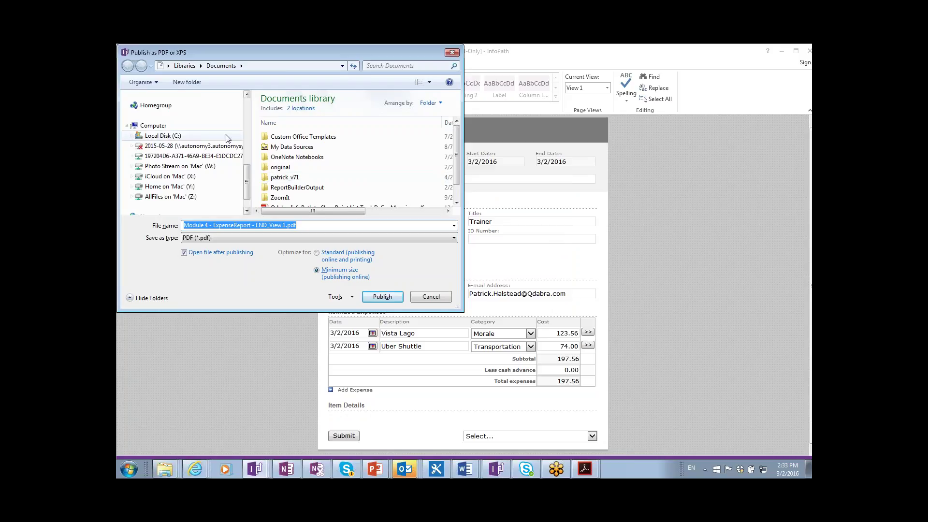
- In Favorites > 16DBXL30 > Module 4, publish the form as QdExpenseReport-PIZZA_v2.pdf
{"action": "left_click_drag", "start_coordinate": [248, 182], "coordinate": [249, 116]}
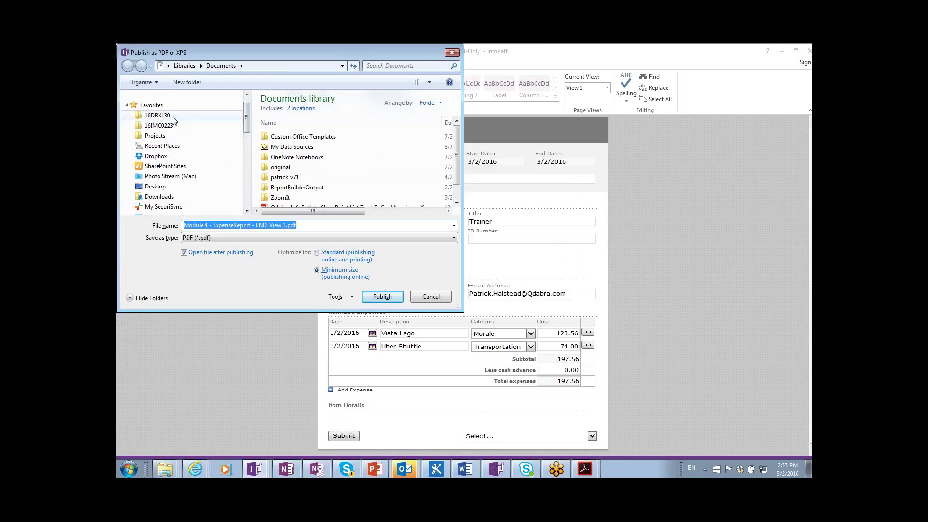
{"action": "left_click", "coordinate": [157, 115]}
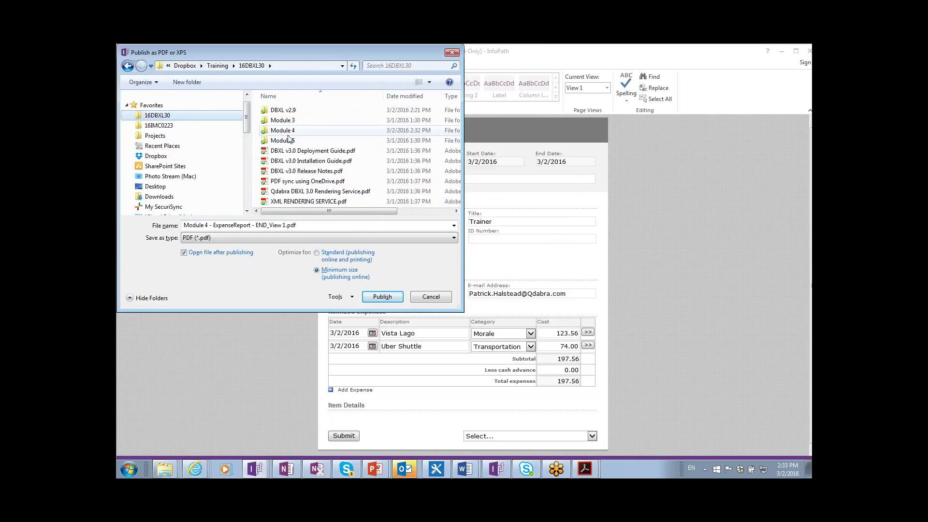
{"action": "double_click", "coordinate": [288, 132]}
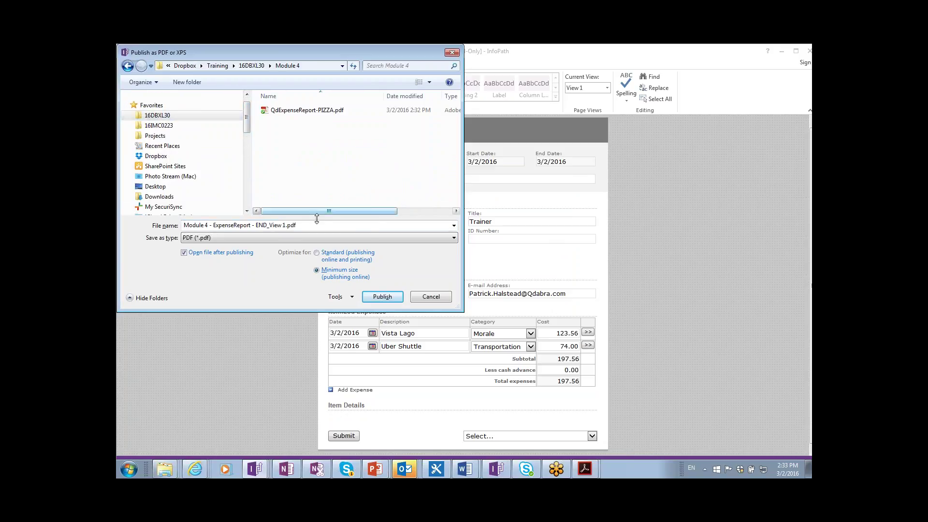
{"action": "left_click", "coordinate": [308, 112]}
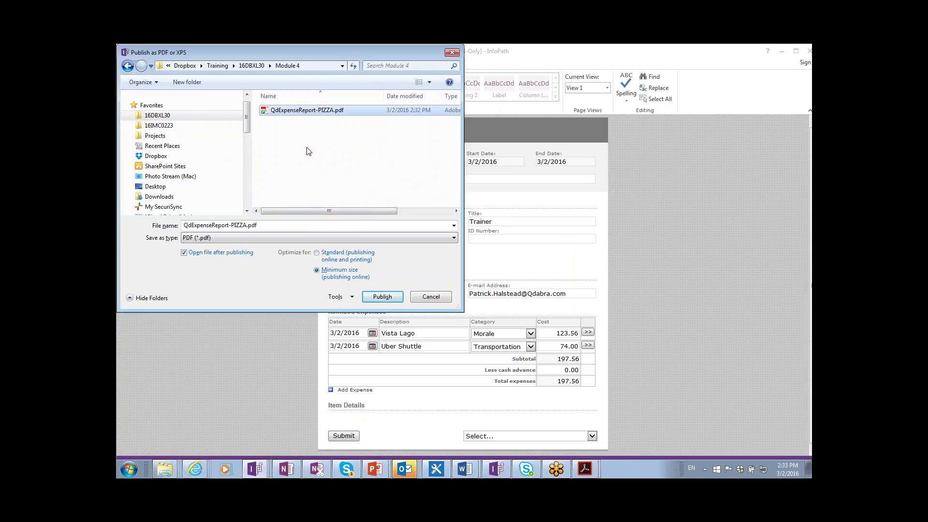
{"action": "left_click", "coordinate": [244, 225]}
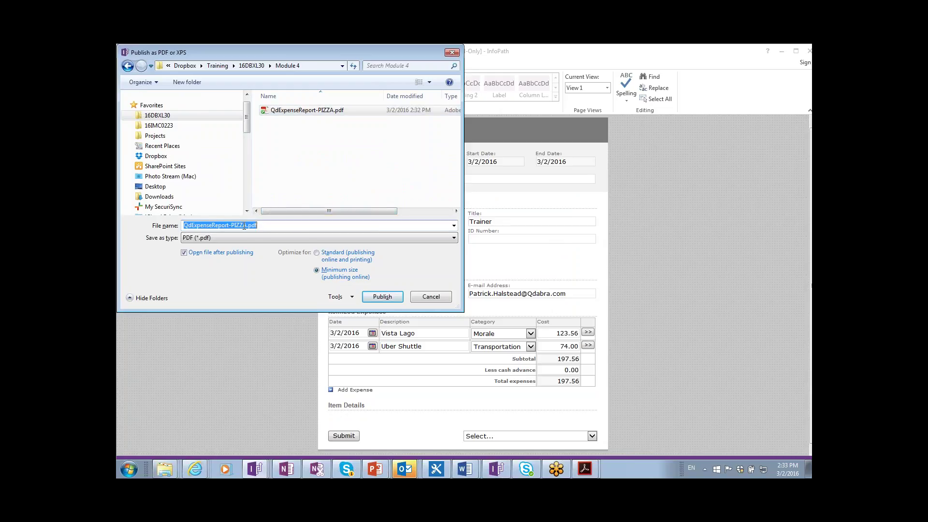
{"action": "left_click", "coordinate": [263, 229]}
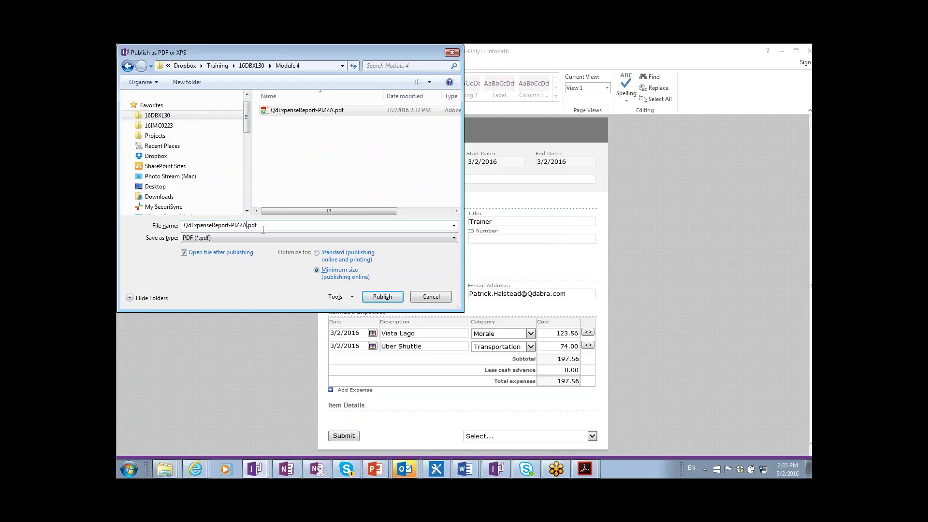
{"action": "type", "text": "_2"}
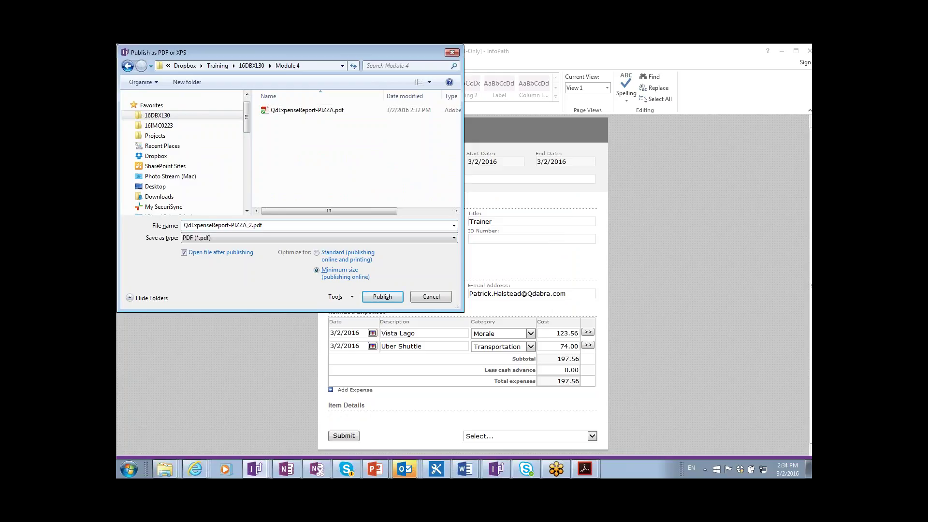
{"action": "key", "text": "Return"}
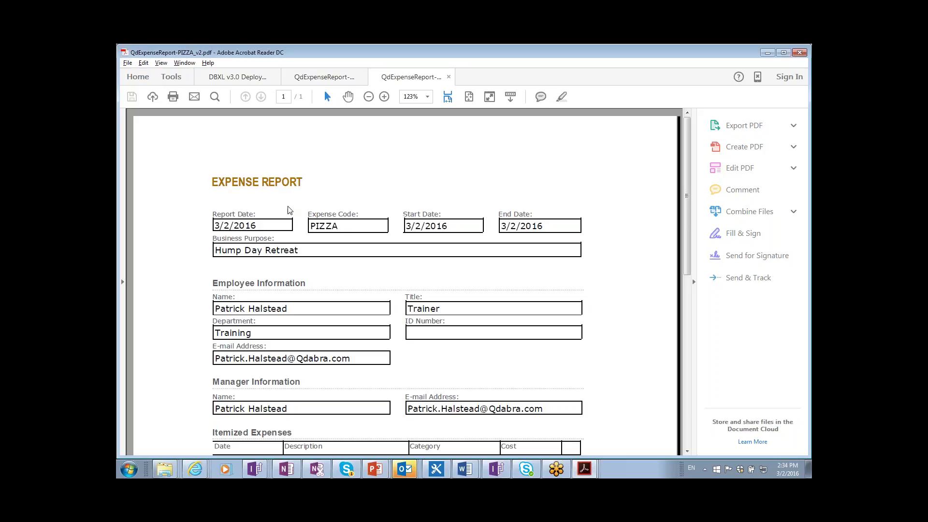
- View the v2 PDF at 100% zoom, scroll through it, then switch to the original PIZZA PDF tab
{"action": "left_click", "coordinate": [428, 98]}
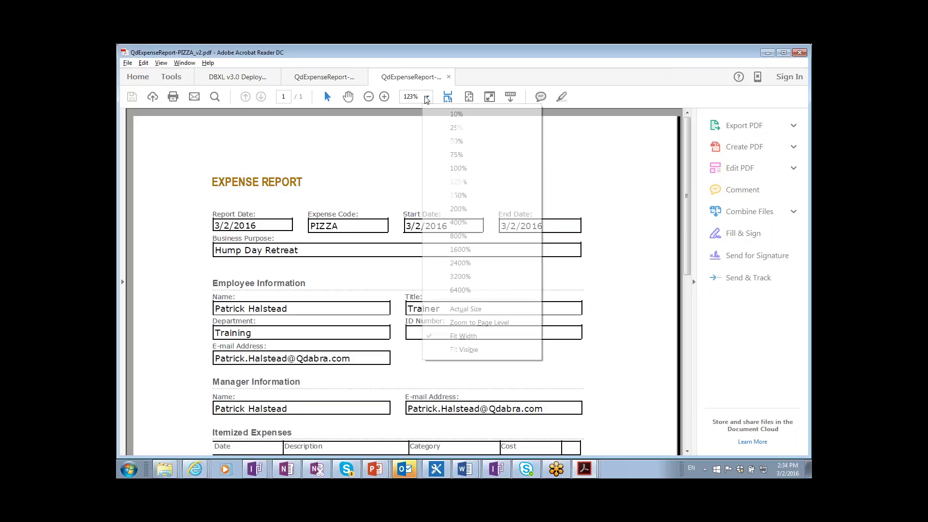
{"action": "left_click", "coordinate": [480, 170]}
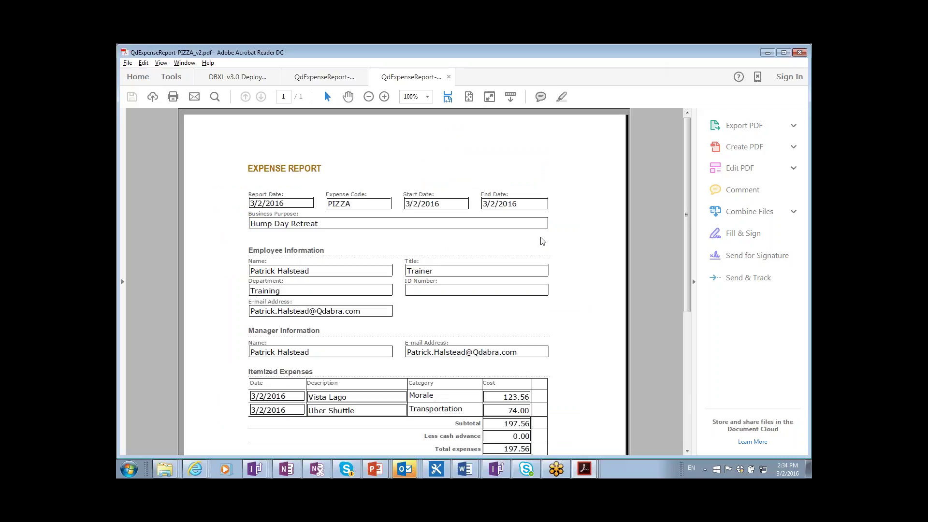
{"action": "scroll", "coordinate": [543, 241], "scroll_direction": "down", "scroll_amount": 7}
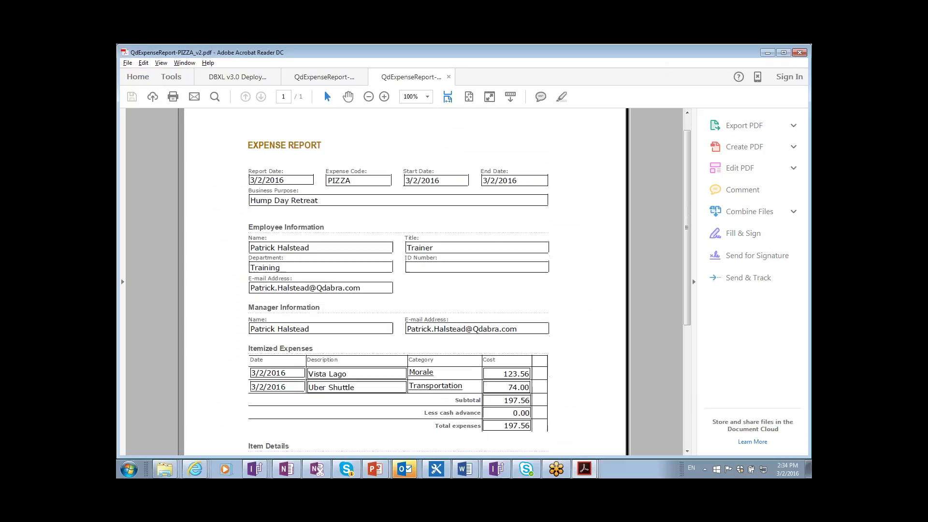
{"action": "scroll", "coordinate": [399, 242], "scroll_direction": "down", "scroll_amount": 3}
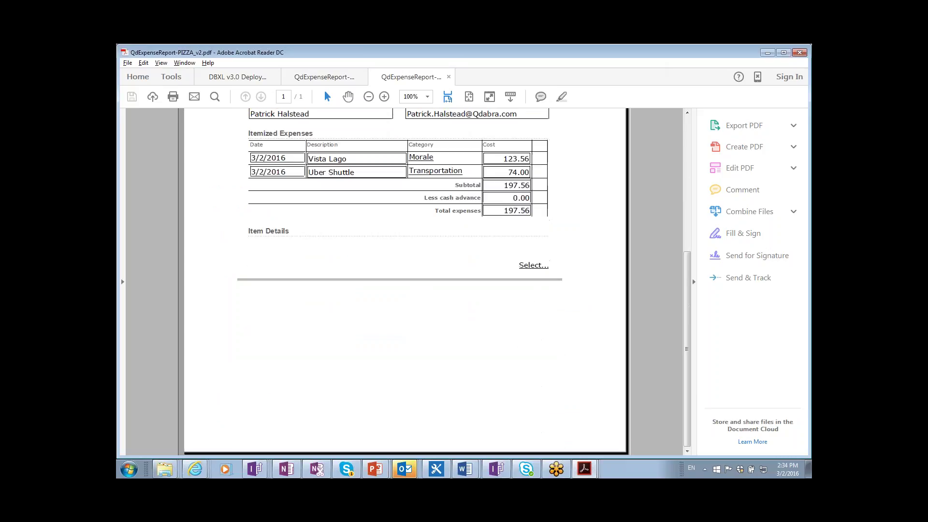
{"action": "scroll", "coordinate": [493, 175], "scroll_direction": "up", "scroll_amount": 10}
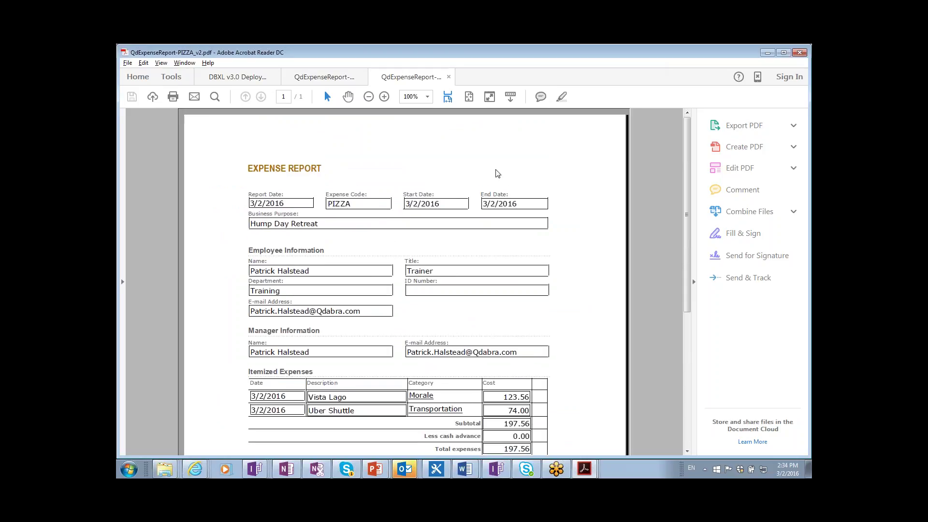
{"action": "left_click", "coordinate": [309, 78]}
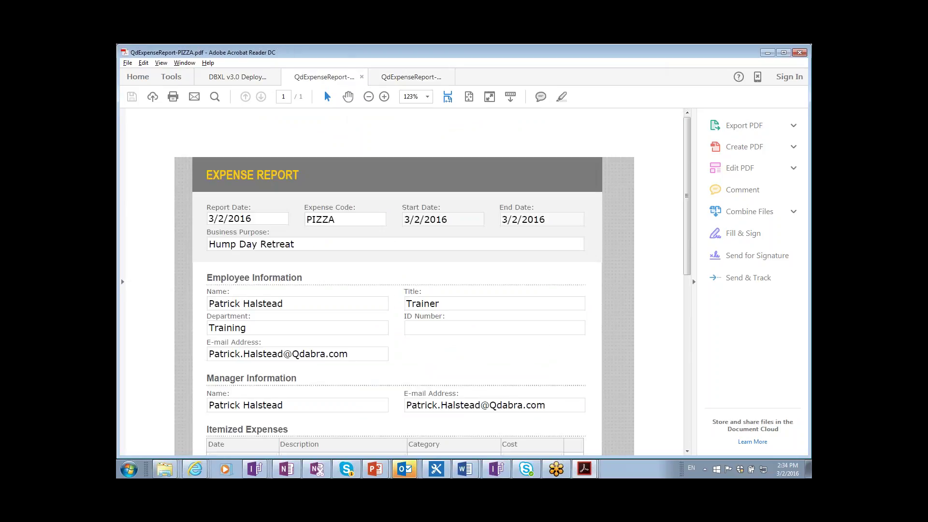
{"action": "scroll", "coordinate": [434, 231], "scroll_direction": "down", "scroll_amount": 10}
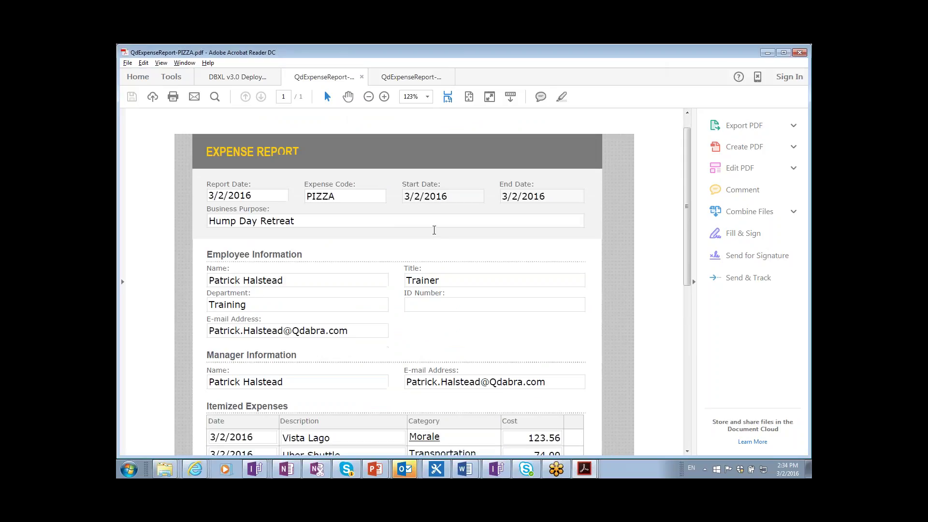
{"action": "scroll", "coordinate": [404, 281], "scroll_direction": "up", "scroll_amount": 10}
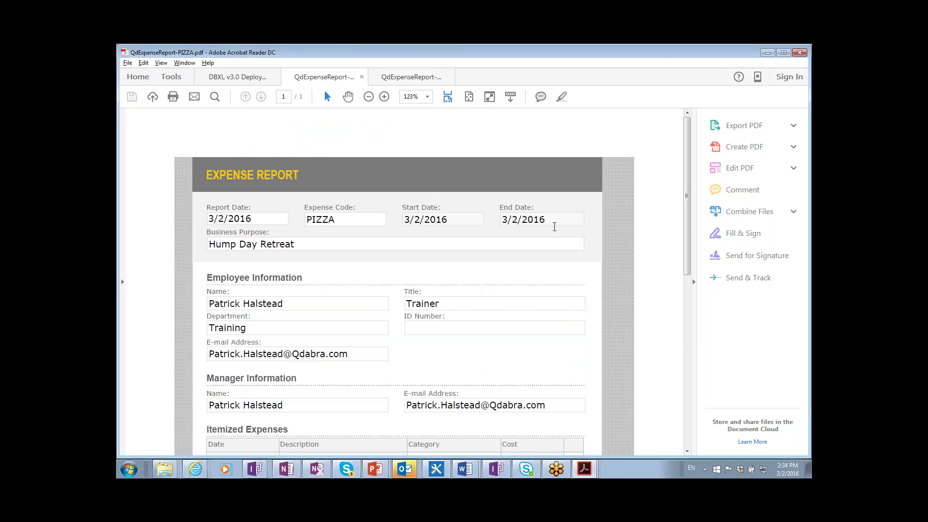
{"action": "key", "text": "alt+Tab"}
{"action": "key", "text": "alt+shift+Tab"}
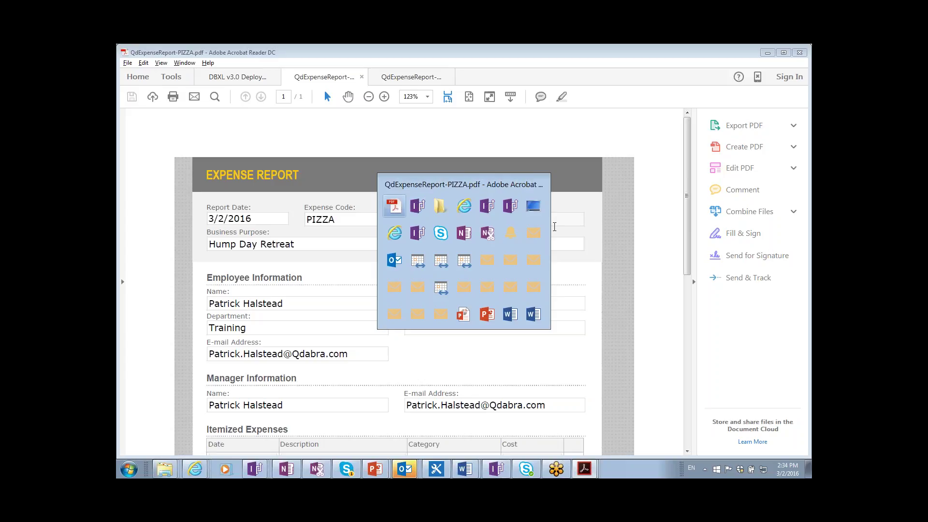
{"action": "key", "text": "alt+Tab"}
{"action": "key", "text": "alt+shift+Tab"}
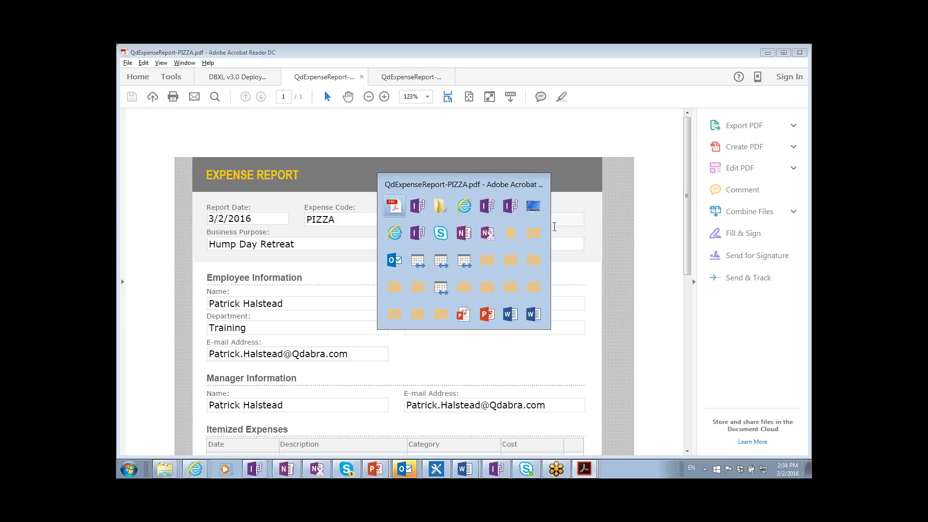
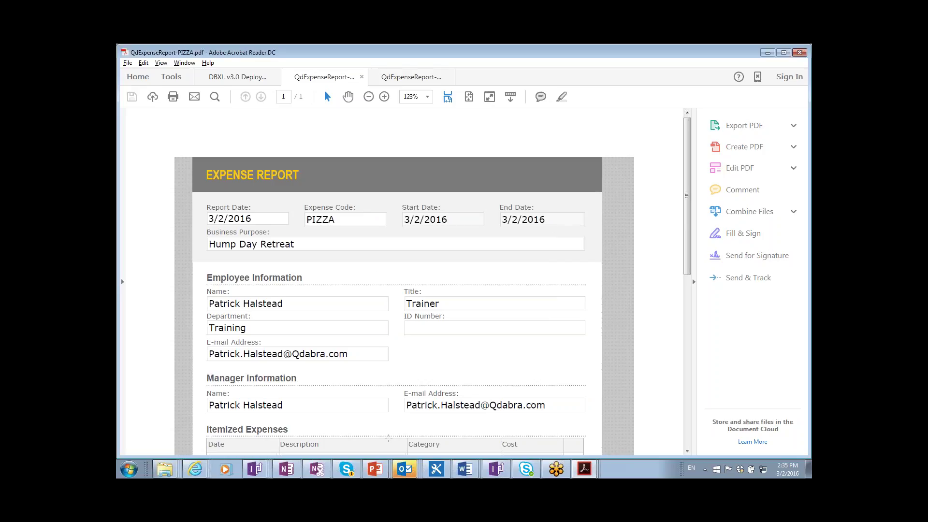
- Show the open Outlook windows from the taskbar icon, over the PIZZA expense PDF
{"action": "left_click", "coordinate": [406, 471]}
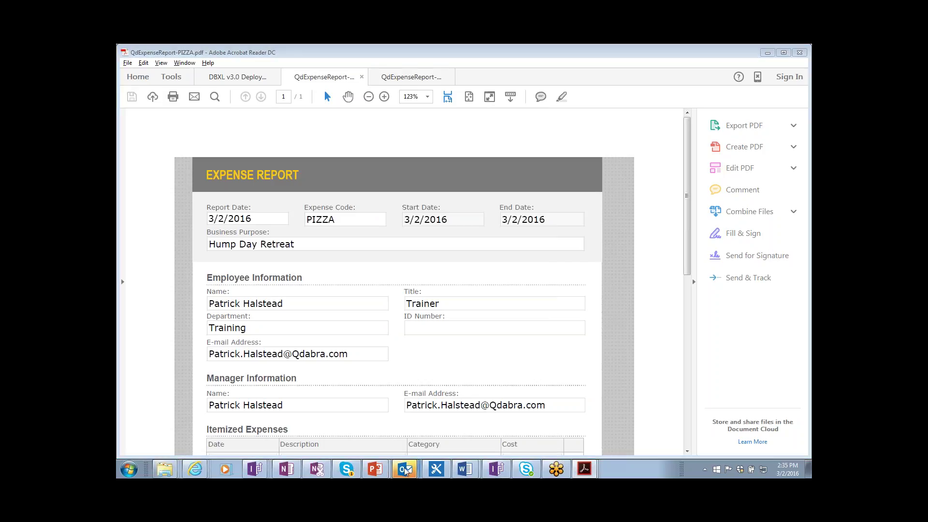
{"action": "left_click", "coordinate": [404, 469]}
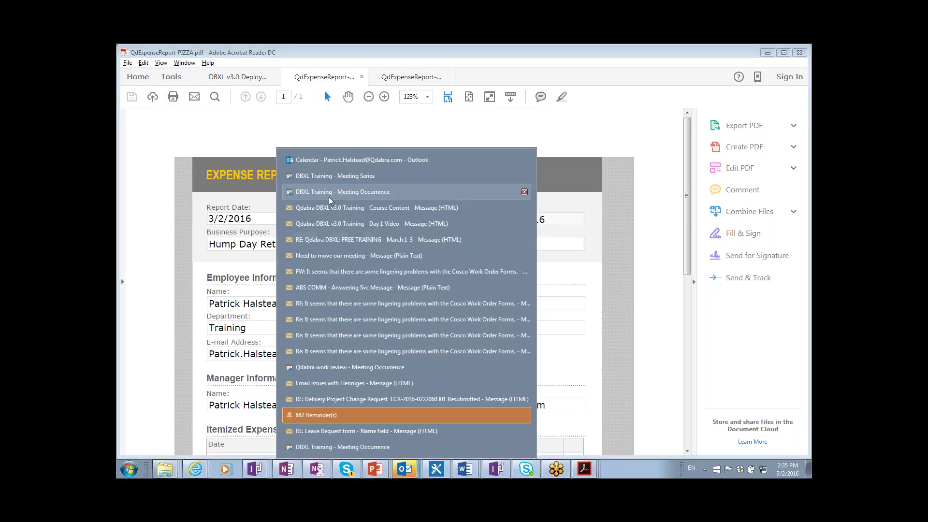
- Go to Outlook Mail, sort the Inbox by received date, and open the Expense Report - PIZZA message
{"action": "left_click", "coordinate": [323, 157]}
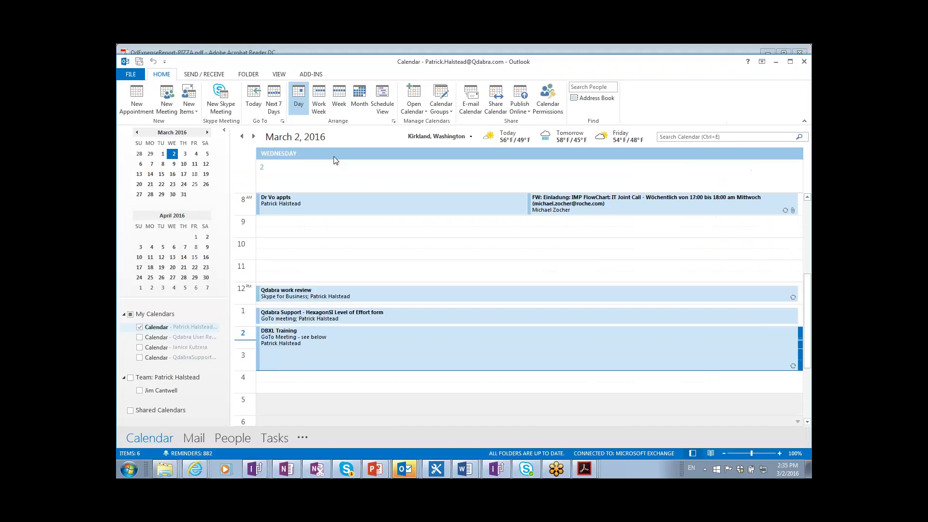
{"action": "left_click", "coordinate": [186, 440]}
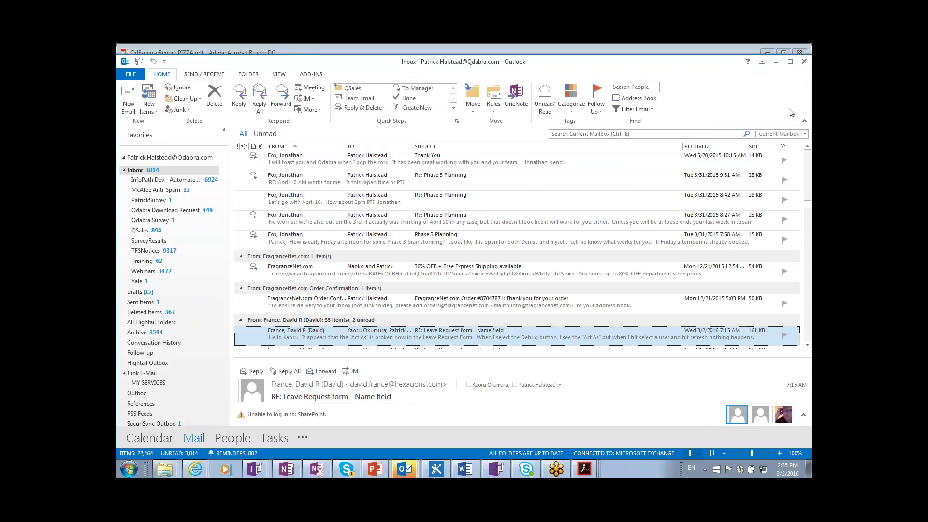
{"action": "left_click", "coordinate": [709, 146]}
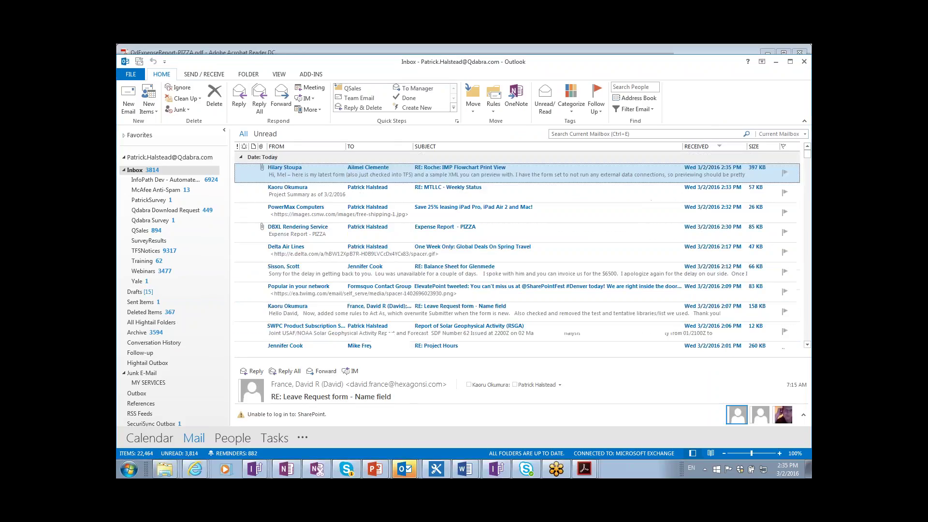
{"action": "left_click", "coordinate": [299, 238]}
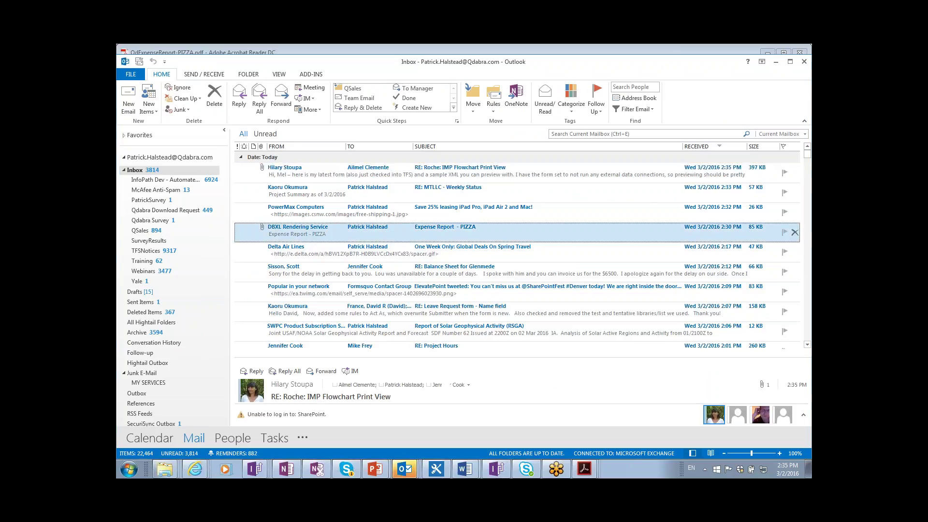
{"action": "double_click", "coordinate": [298, 238]}
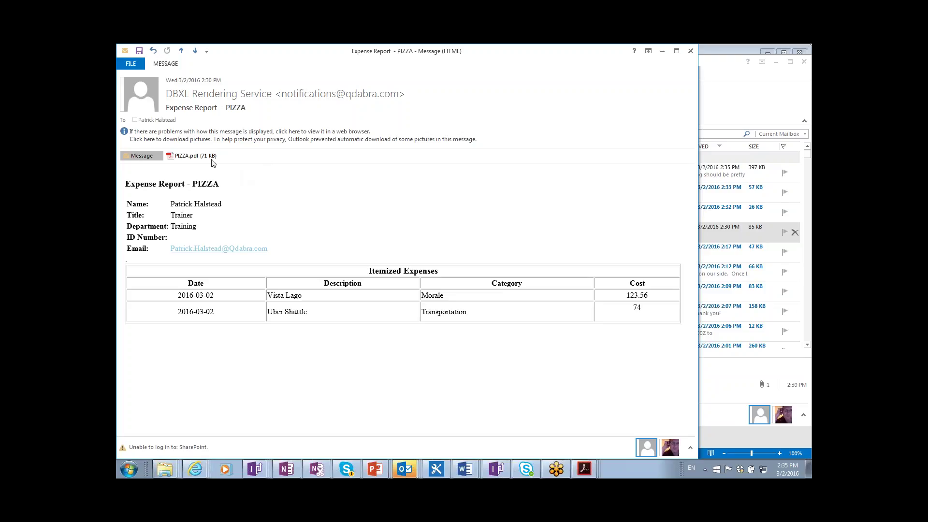
- Open the attached PIZZA.pdf in Acrobat Reader and review the 197.56 expense total
{"action": "double_click", "coordinate": [188, 157]}
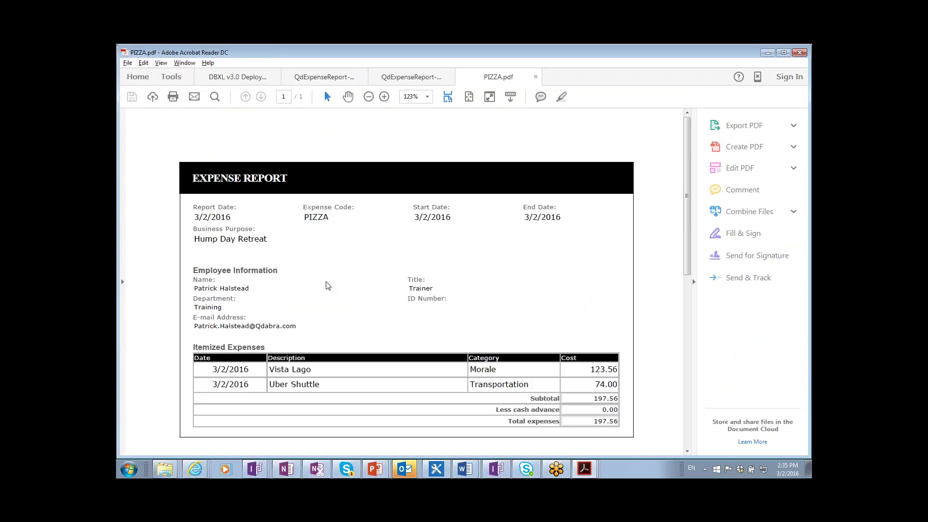
{"action": "scroll", "coordinate": [352, 310], "scroll_direction": "down", "scroll_amount": 2}
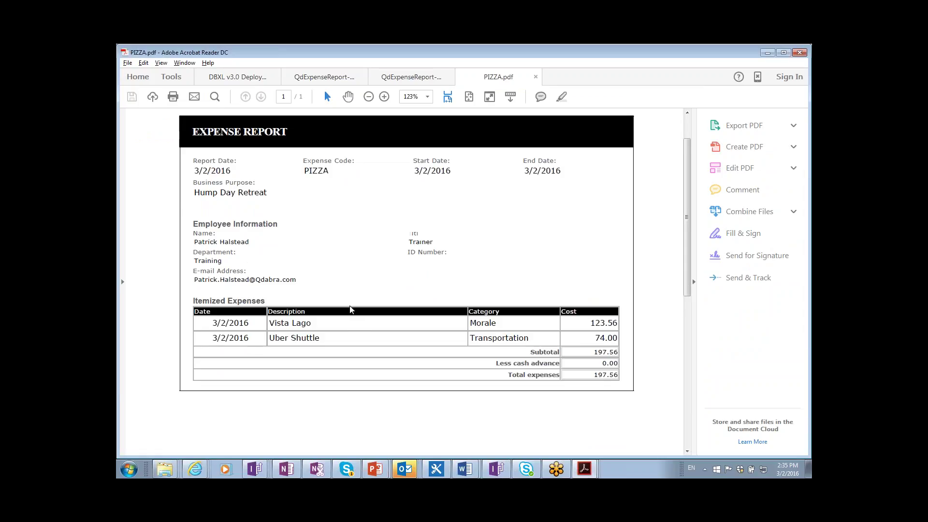
{"action": "scroll", "coordinate": [352, 310], "scroll_direction": "up", "scroll_amount": 2}
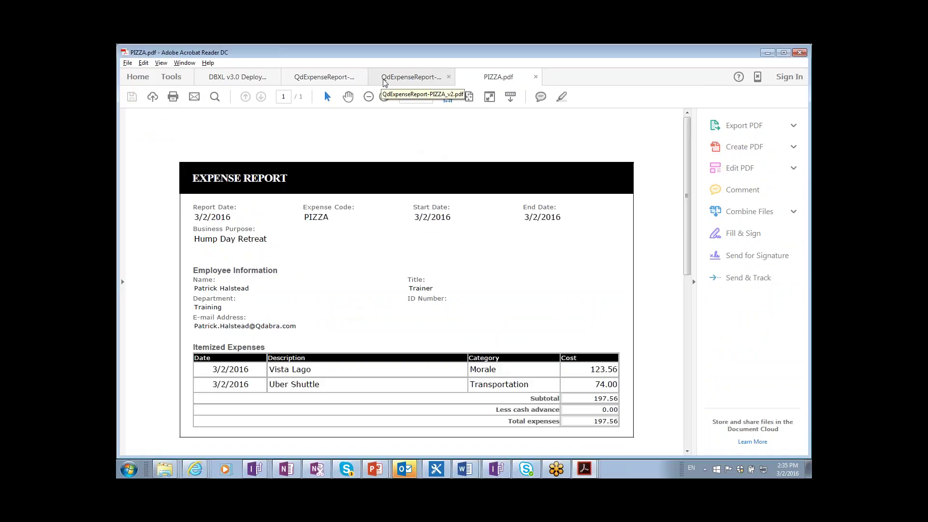
- Cycle through the open windows with Alt+Tab and land on the DBXL Administration Tool
{"action": "key", "text": "alt+Tab"}
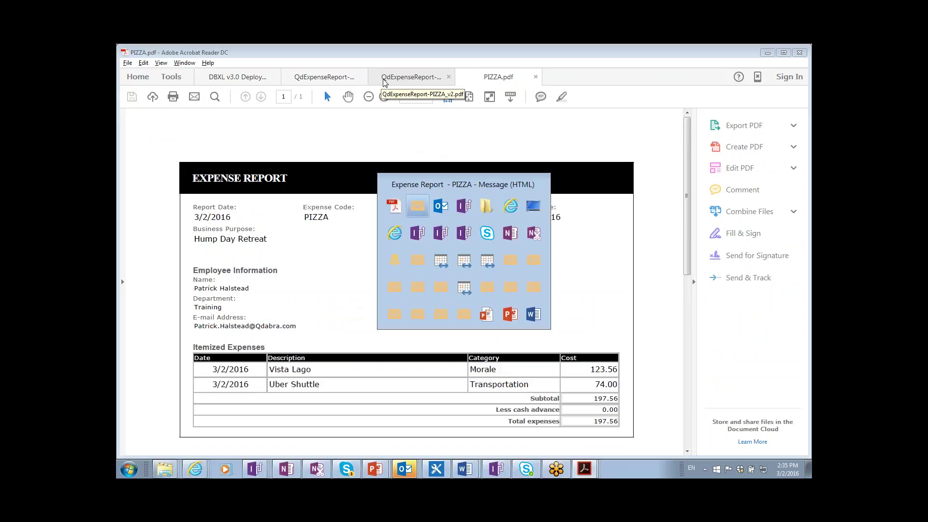
{"action": "key", "text": "alt+Tab"}
{"action": "key", "text": "alt+Tab"}
{"action": "key", "text": "alt+Tab"}
{"action": "key", "text": "alt+Tab"}
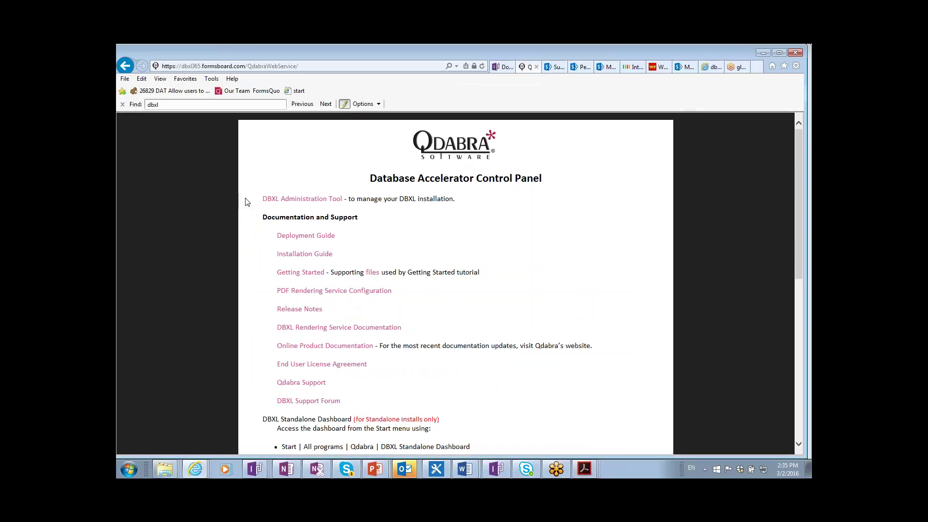
{"action": "key", "text": "alt+Tab"}
{"action": "key", "text": "alt+Tab"}
{"action": "key", "text": "alt+Tab"}
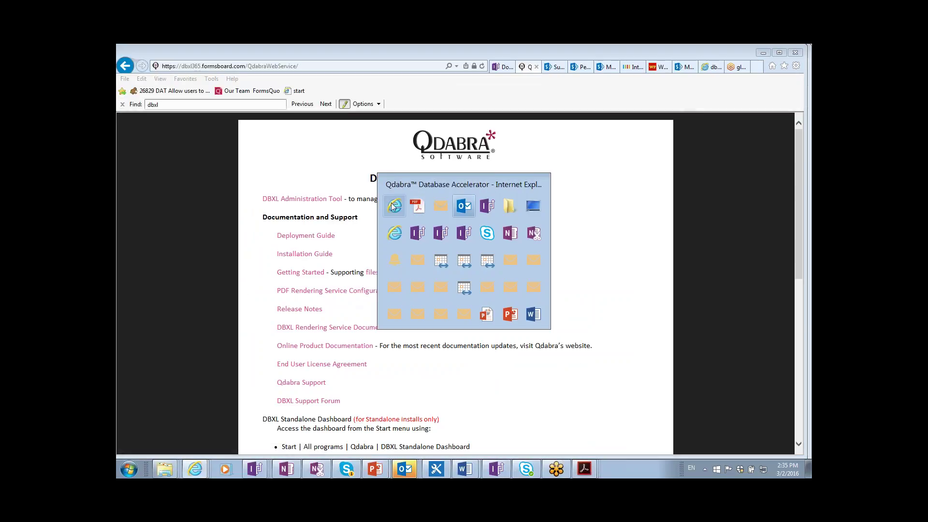
{"action": "key", "text": "alt+Tab"}
{"action": "key", "text": "alt+Tab"}
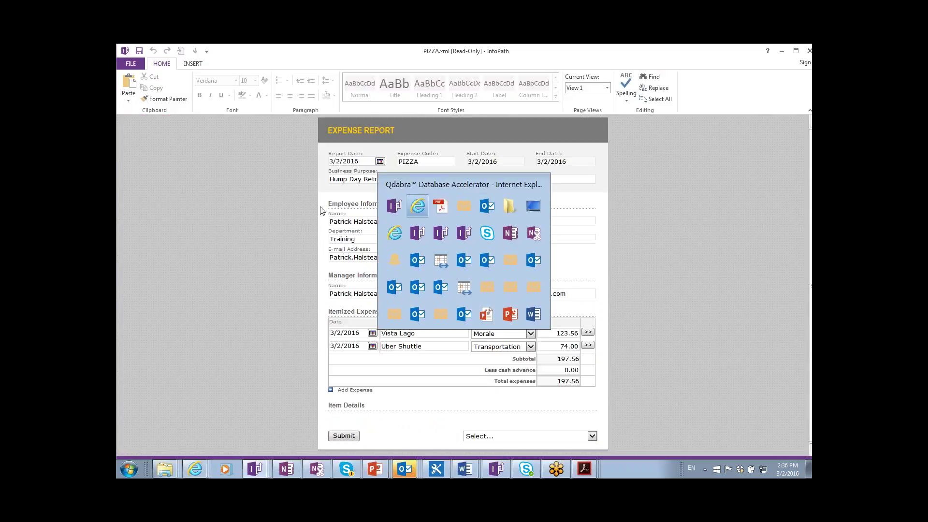
{"action": "key", "text": "alt+Tab"}
{"action": "key", "text": "alt+Tab"}
{"action": "key", "text": "alt+Tab"}
{"action": "key", "text": "alt+Tab"}
{"action": "key", "text": "alt+Tab"}
{"action": "key", "text": "alt+Tab"}
{"action": "key", "text": "alt+Tab"}
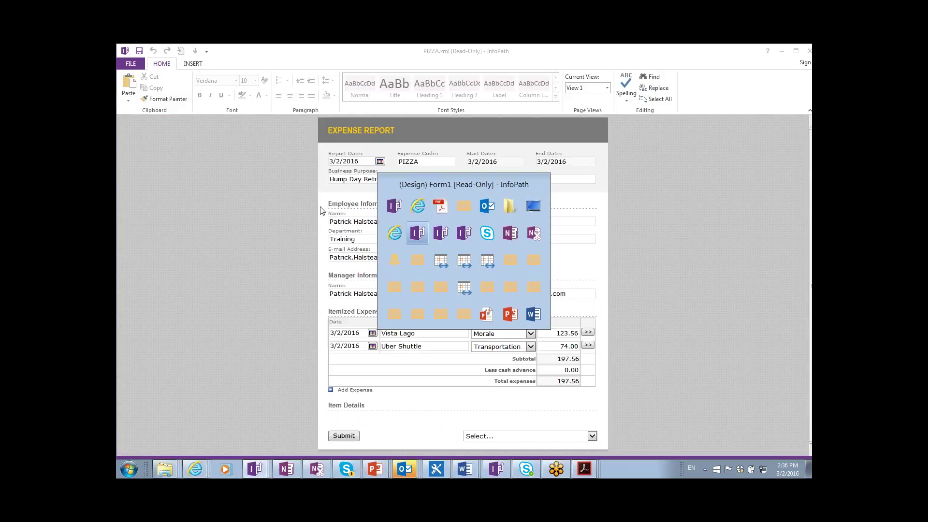
{"action": "key", "text": "Escape"}
{"action": "key", "text": "alt+Tab"}
{"action": "key", "text": "alt+Tab"}
{"action": "key", "text": "alt+Tab"}
{"action": "key", "text": "alt+Tab"}
{"action": "key", "text": "alt+Tab"}
{"action": "key", "text": "alt+Tab"}
{"action": "key", "text": "alt+Tab"}
{"action": "key", "text": "alt+Tab"}
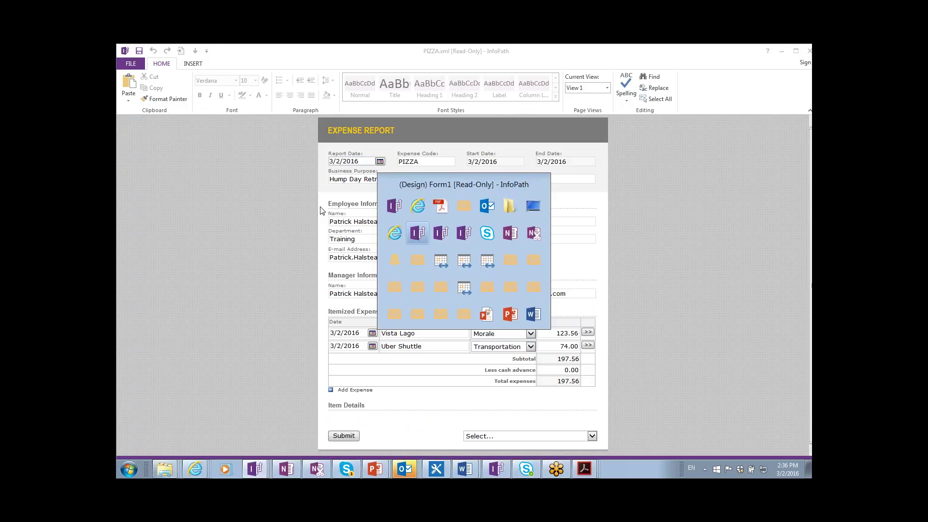
{"action": "key", "text": "alt+Tab"}
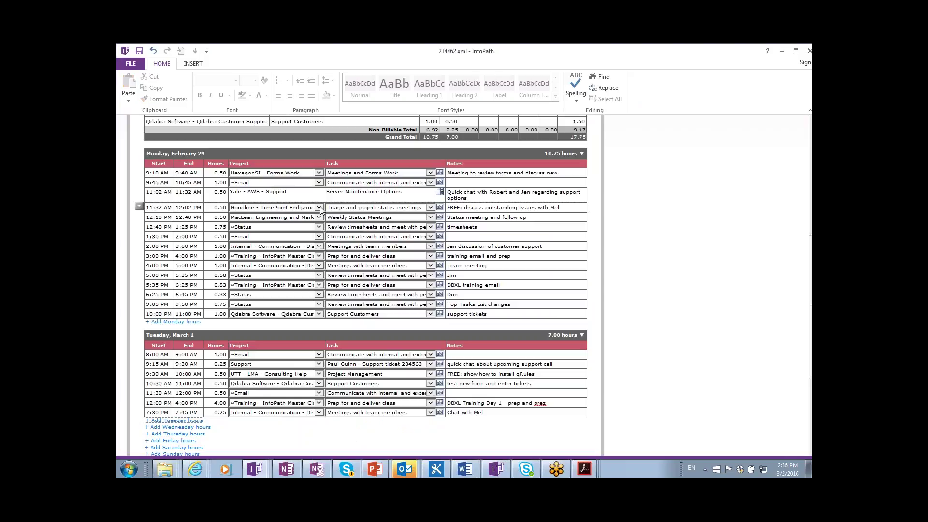
{"action": "key", "text": "alt+Tab"}
{"action": "key", "text": "alt+Tab"}
{"action": "key", "text": "alt+Tab"}
{"action": "key", "text": "alt+Tab"}
{"action": "key", "text": "alt+Tab"}
{"action": "key", "text": "alt+Tab"}
{"action": "key", "text": "alt+Tab"}
{"action": "key", "text": "alt+Tab"}
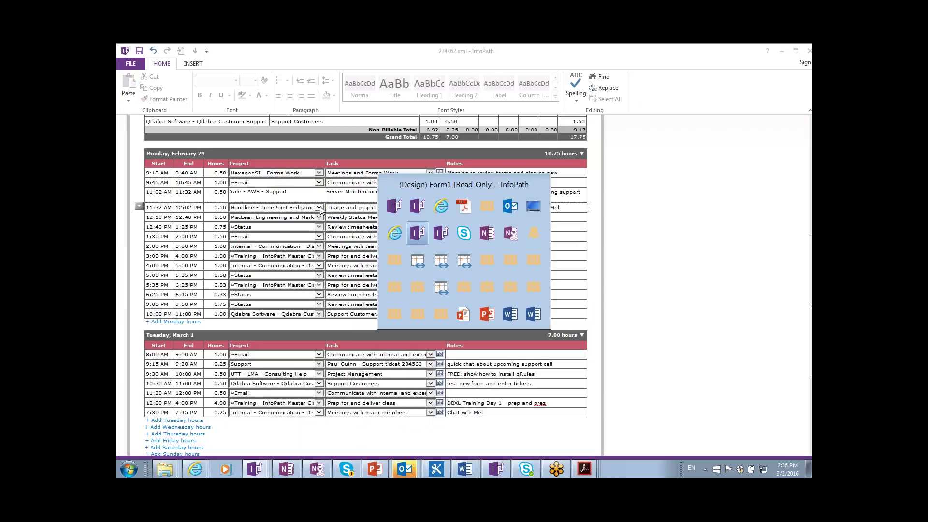
{"action": "key", "text": "alt+shift+Tab"}
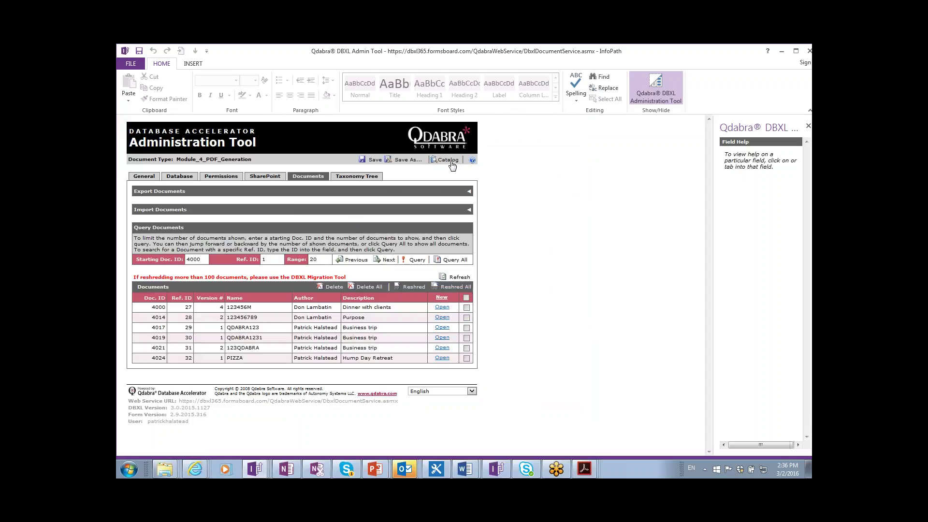
- From the Catalog's System Document Types, list QdRenderMapping's stored mapping documents
{"action": "left_click", "coordinate": [452, 165]}
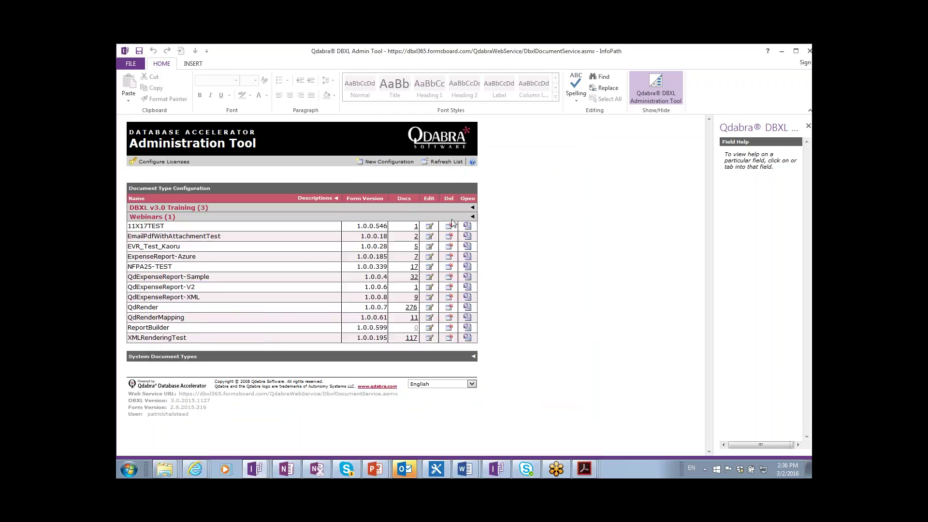
{"action": "left_click", "coordinate": [475, 358]}
{"action": "scroll", "coordinate": [487, 362], "scroll_direction": "down", "scroll_amount": 2}
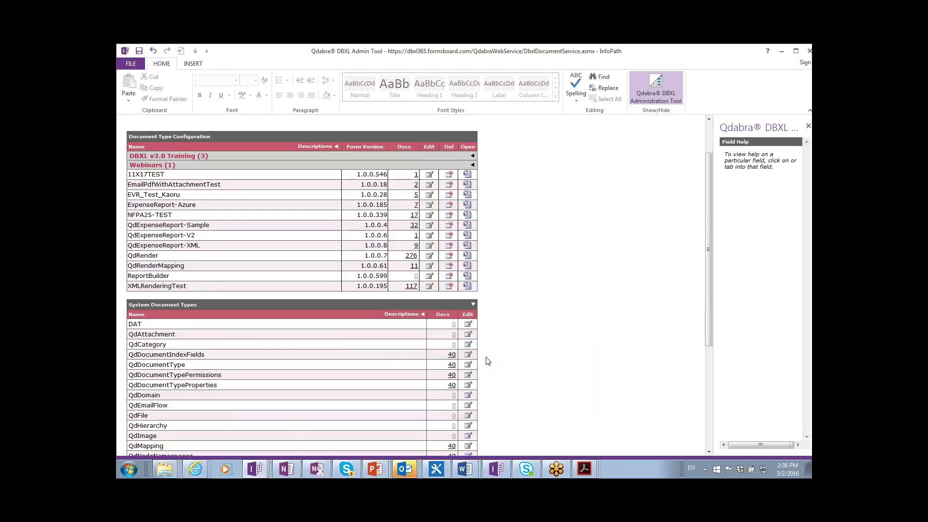
{"action": "scroll", "coordinate": [488, 362], "scroll_direction": "down", "scroll_amount": 6}
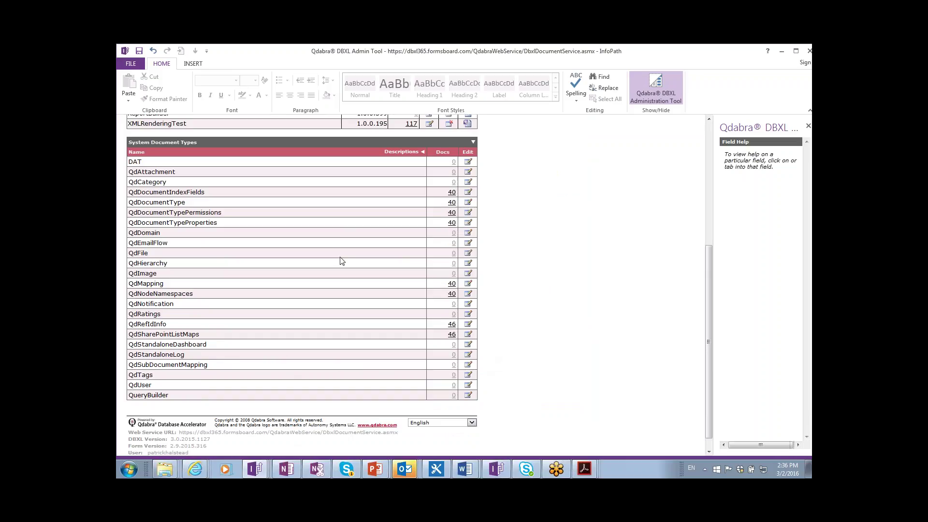
{"action": "scroll", "coordinate": [327, 251], "scroll_direction": "up", "scroll_amount": 5}
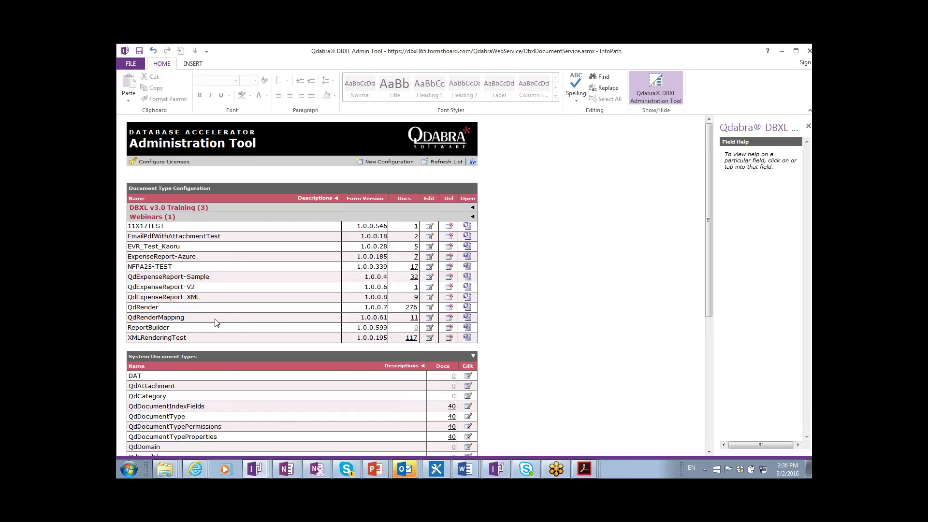
{"action": "scroll", "coordinate": [217, 320], "scroll_direction": "down", "scroll_amount": 2}
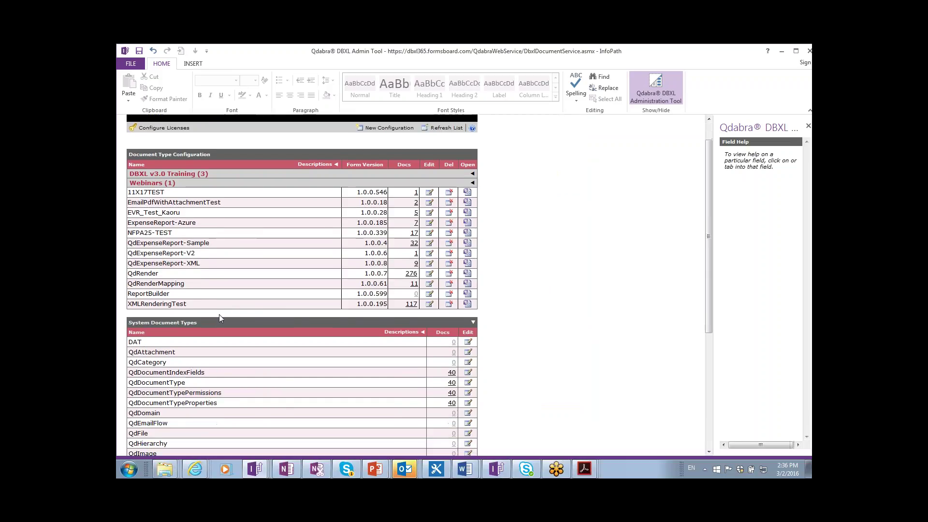
{"action": "scroll", "coordinate": [220, 318], "scroll_direction": "down", "scroll_amount": 2}
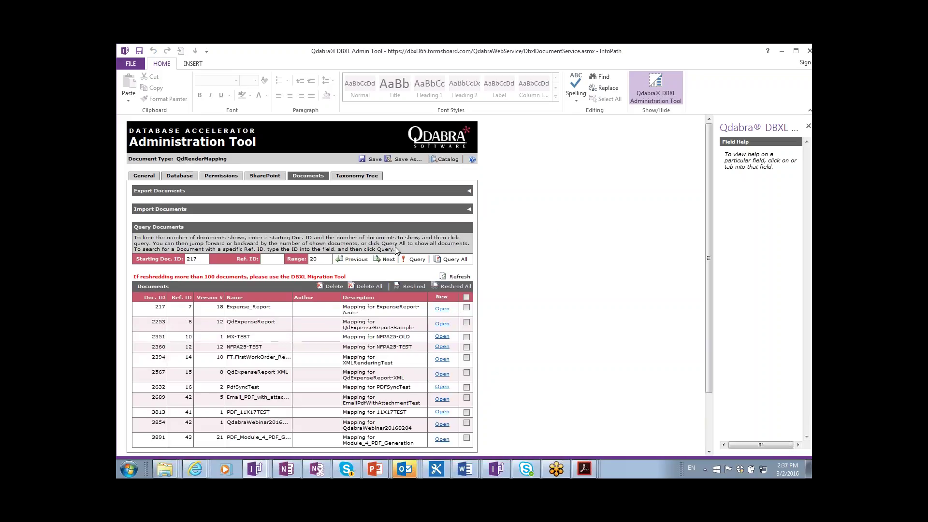
{"action": "scroll", "coordinate": [279, 285], "scroll_direction": "down", "scroll_amount": 2}
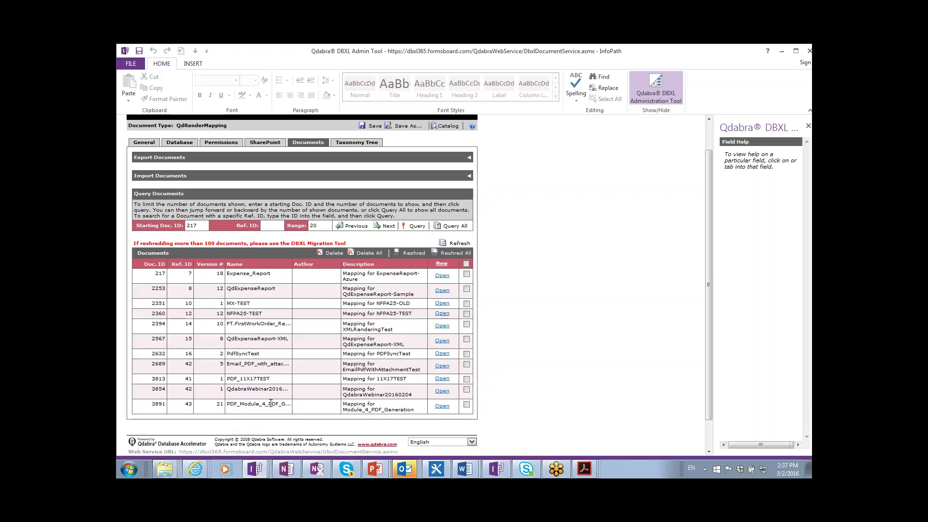
- Open the Module_4_PDF_Generation mapping, document 3891, and sign in with the admin password
{"action": "left_click", "coordinate": [442, 406]}
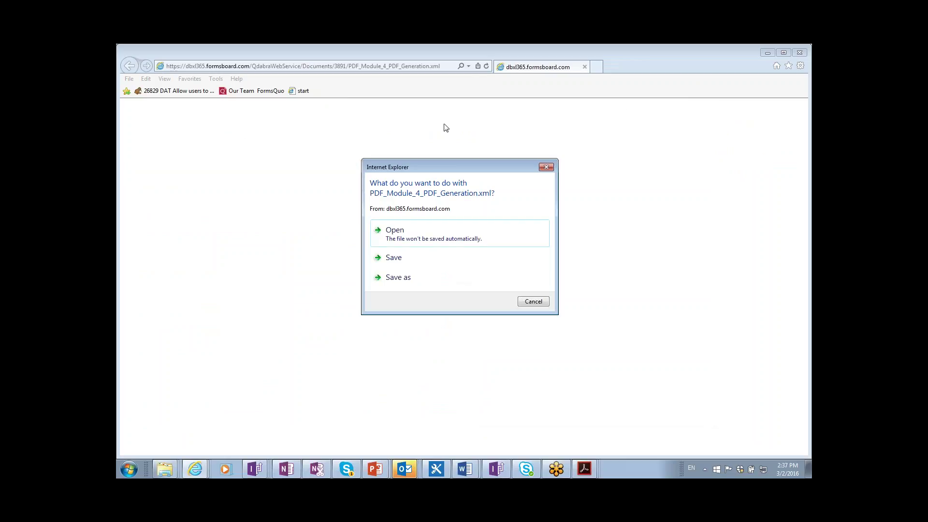
{"action": "left_click", "coordinate": [425, 230]}
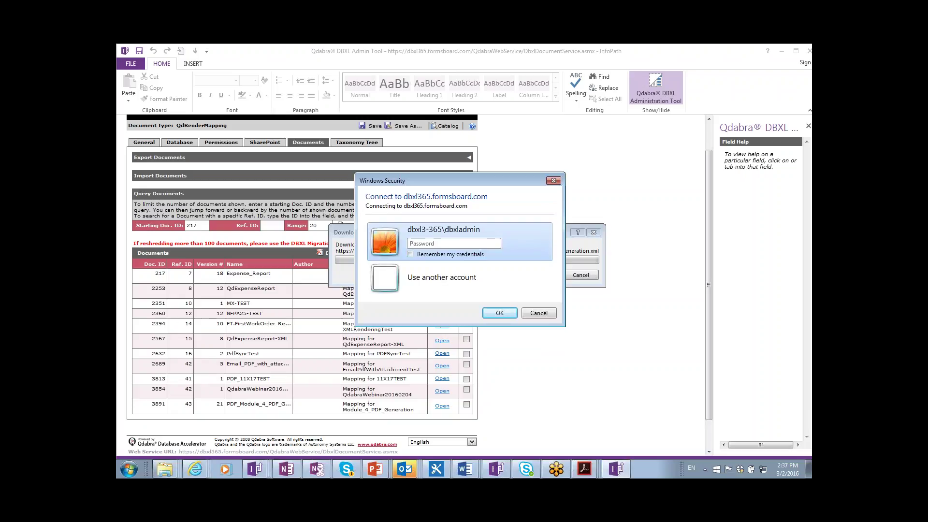
{"action": "type", "text": "****"}
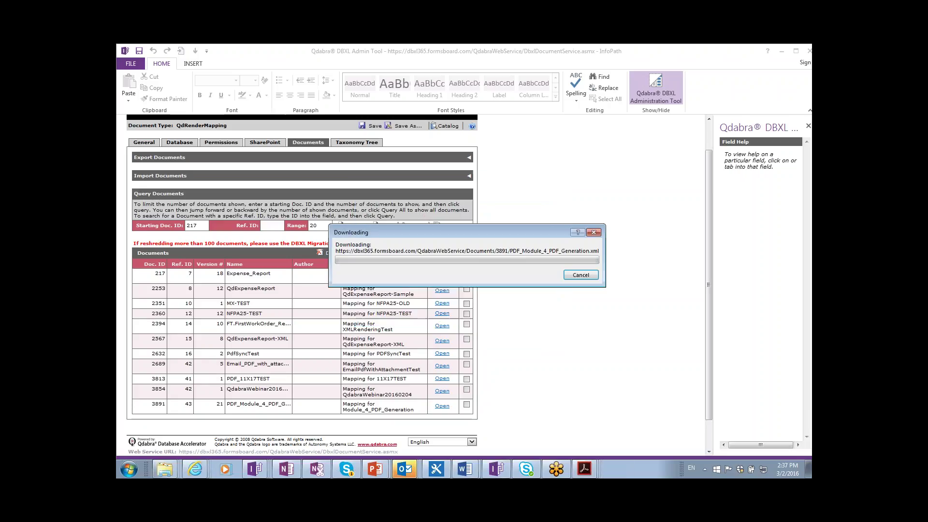
{"action": "type", "text": "***"}
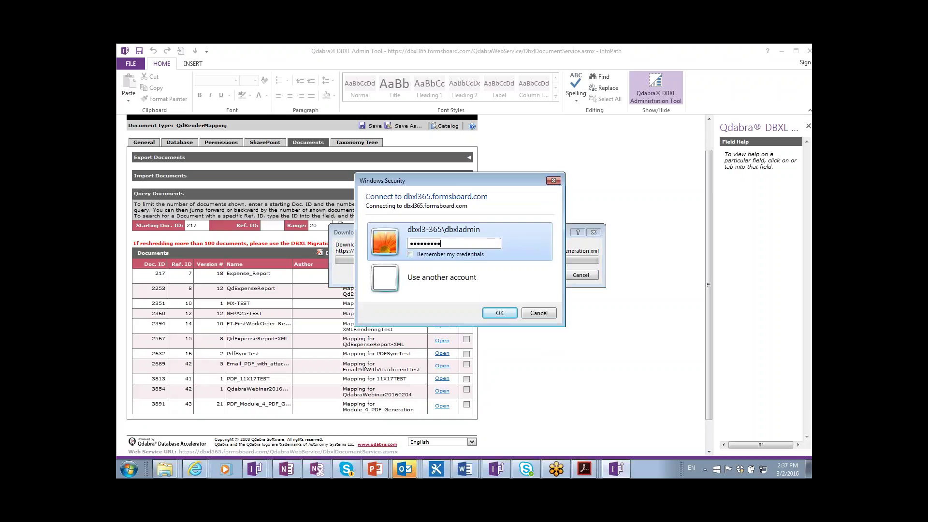
{"action": "key", "text": "Return"}
{"action": "type", "text": "****"}
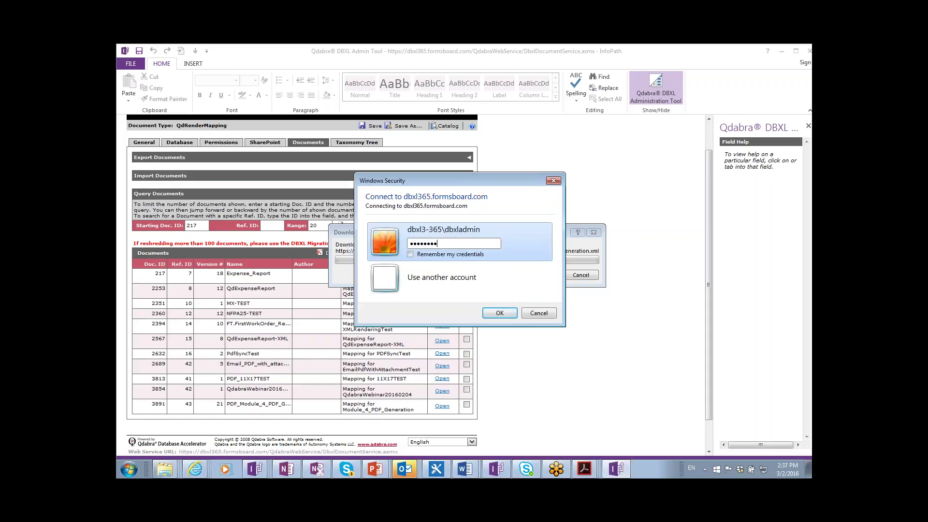
{"action": "key", "text": "Return"}
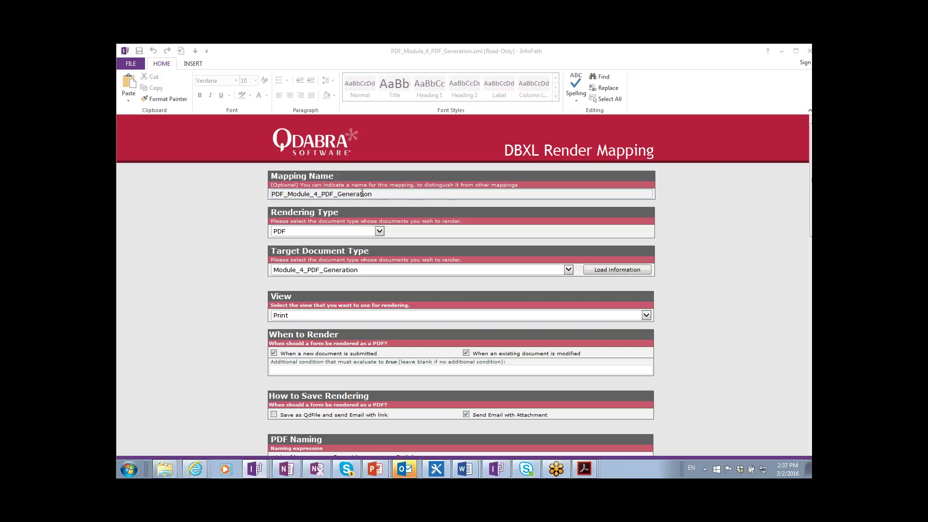
- Keep PDF rendering and the Module_4_PDF_Generation target type, and load its information
{"action": "left_click_drag", "start_coordinate": [376, 196], "coordinate": [265, 195]}
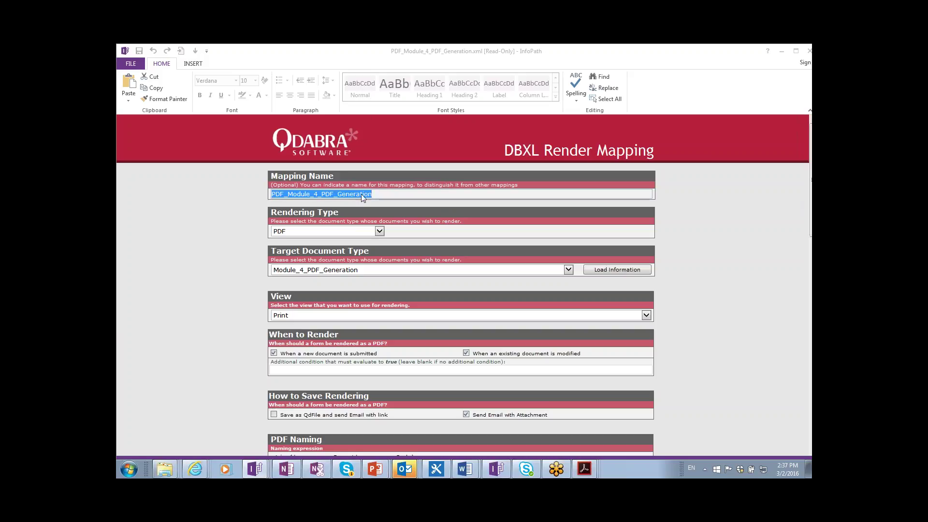
{"action": "left_click", "coordinate": [380, 194]}
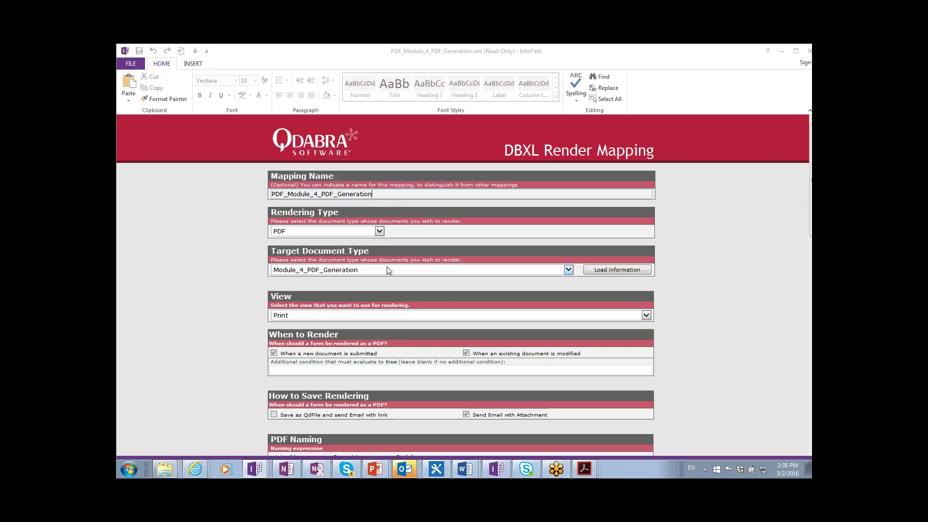
{"action": "left_click", "coordinate": [379, 231]}
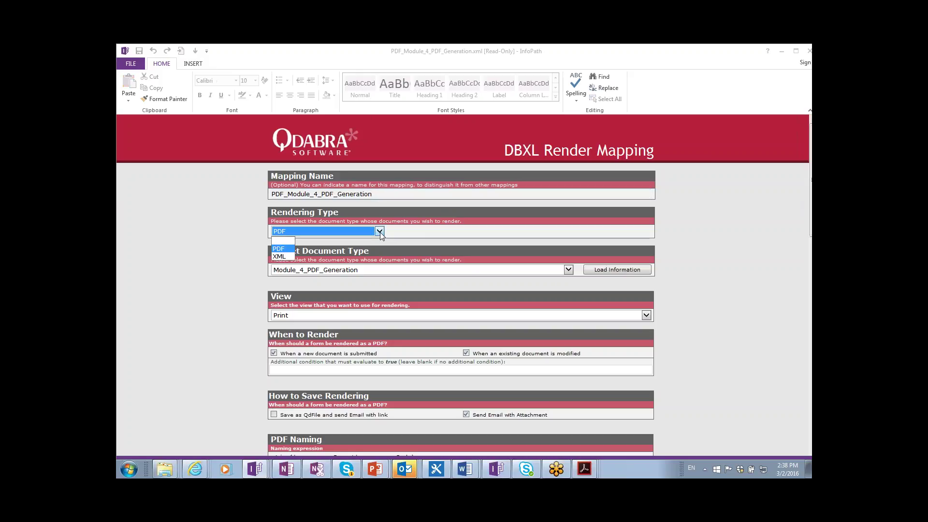
{"action": "left_click", "coordinate": [426, 233]}
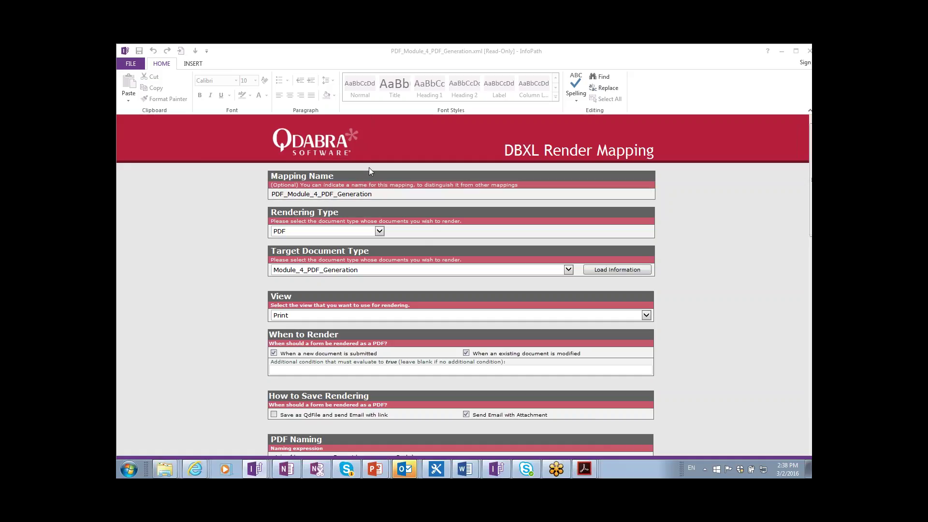
{"action": "left_click", "coordinate": [278, 194]}
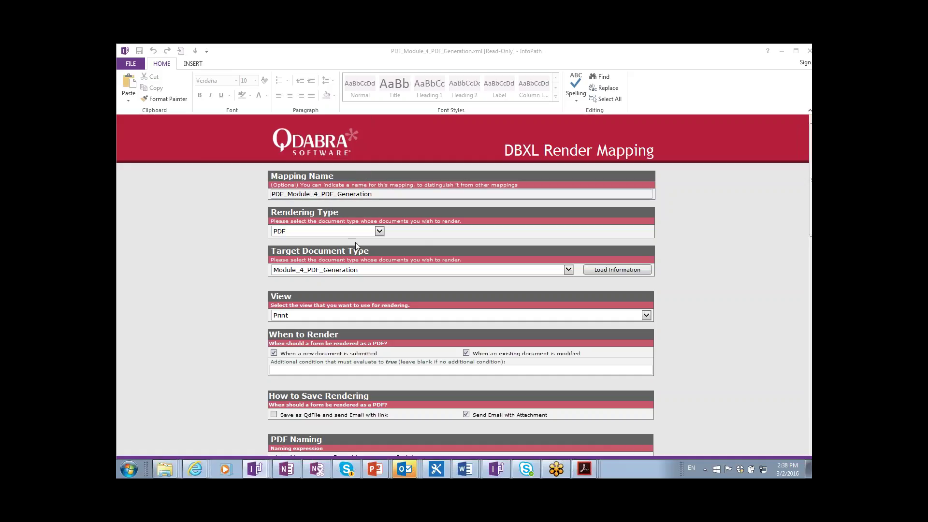
{"action": "left_click", "coordinate": [569, 269]}
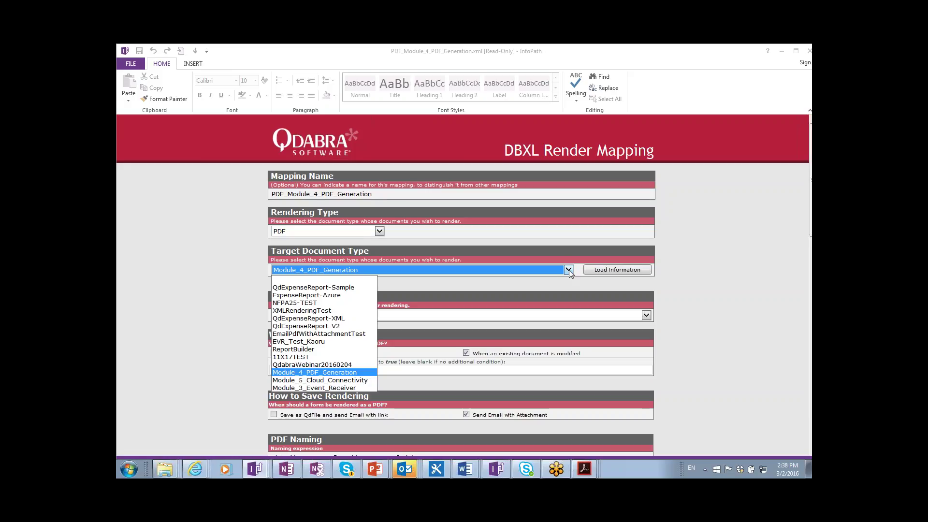
{"action": "left_click", "coordinate": [570, 270]}
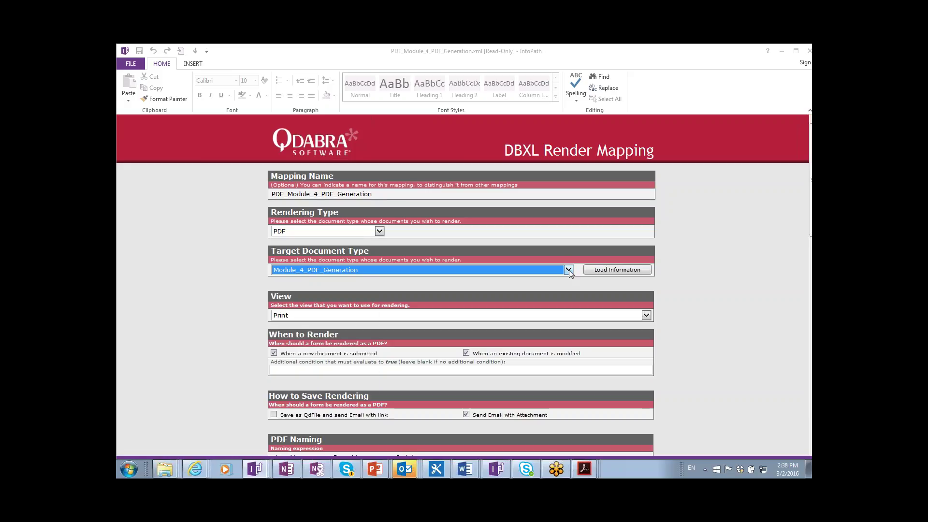
{"action": "left_click", "coordinate": [608, 270]}
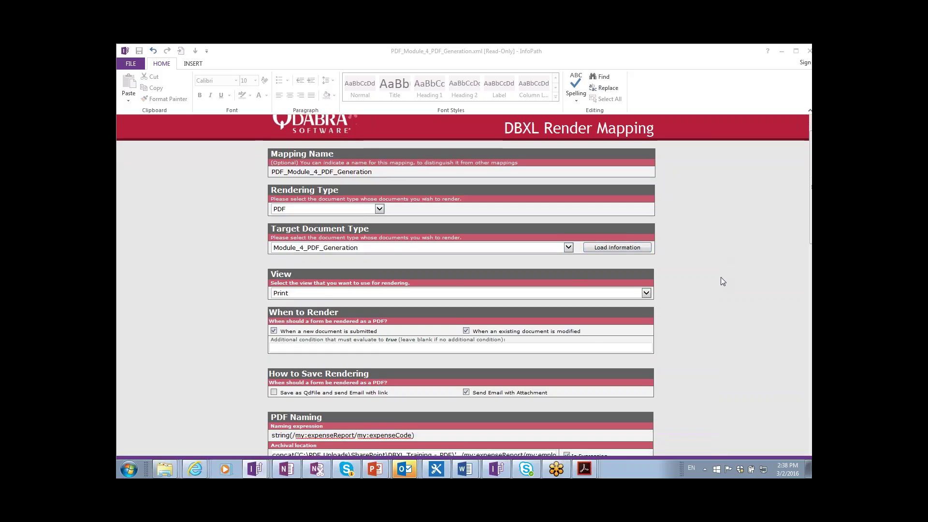
- Change the rendering view from Print to View 1, save the mapping, and return to the Control Panel
{"action": "scroll", "coordinate": [701, 275], "scroll_direction": "down", "scroll_amount": 1}
{"action": "scroll", "coordinate": [669, 271], "scroll_direction": "down", "scroll_amount": 1}
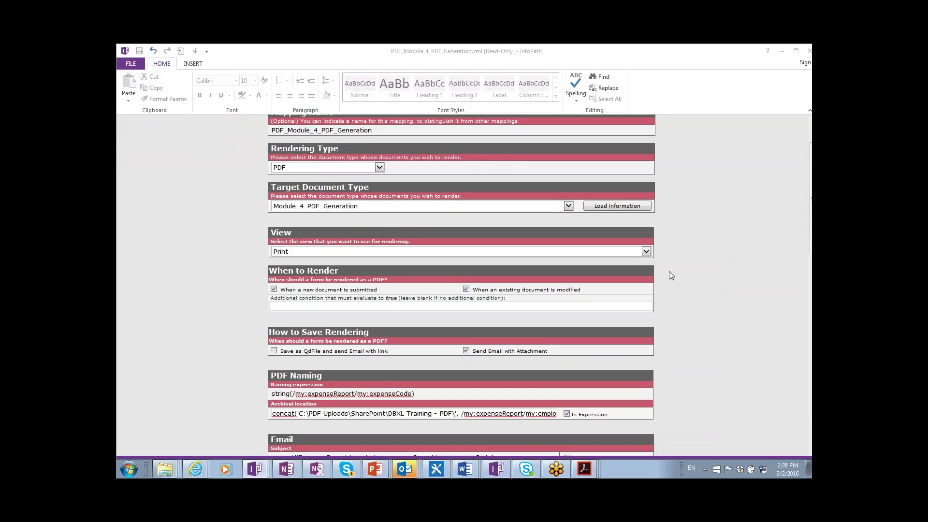
{"action": "left_click", "coordinate": [323, 248]}
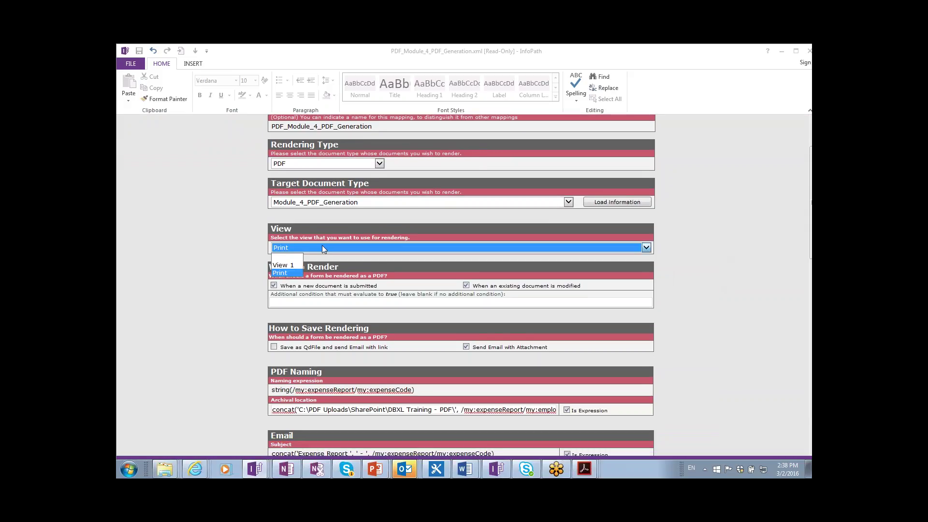
{"action": "left_click", "coordinate": [287, 266]}
{"action": "left_click", "coordinate": [663, 283]}
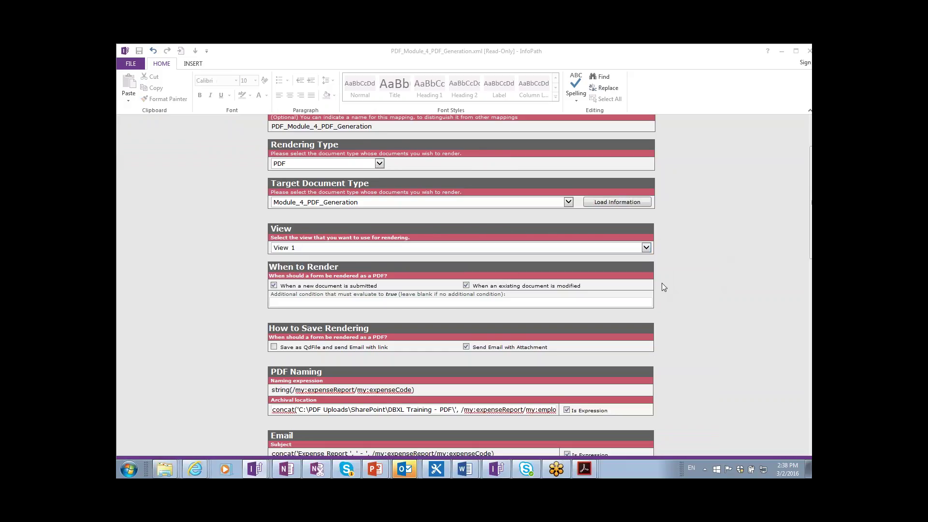
{"action": "scroll", "coordinate": [662, 283], "scroll_direction": "down", "scroll_amount": 5}
{"action": "scroll", "coordinate": [646, 288], "scroll_direction": "down", "scroll_amount": 7}
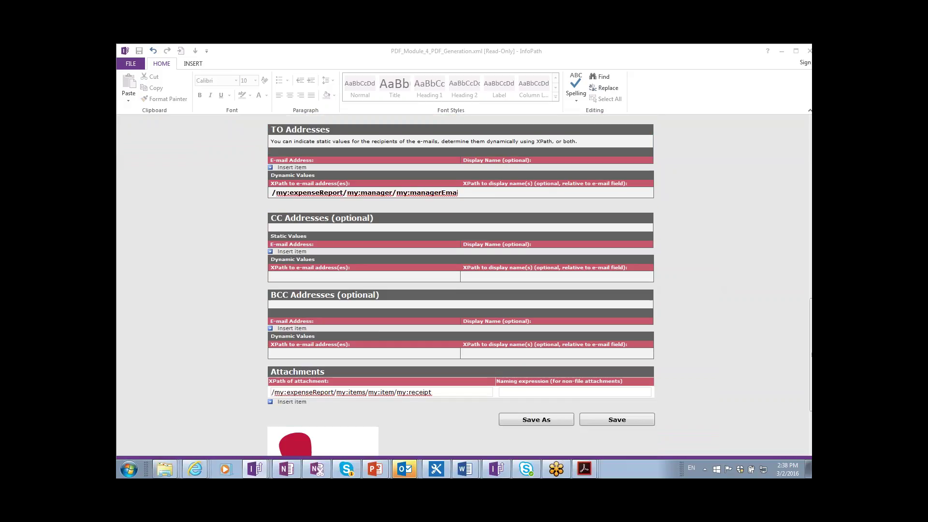
{"action": "left_click", "coordinate": [594, 312]}
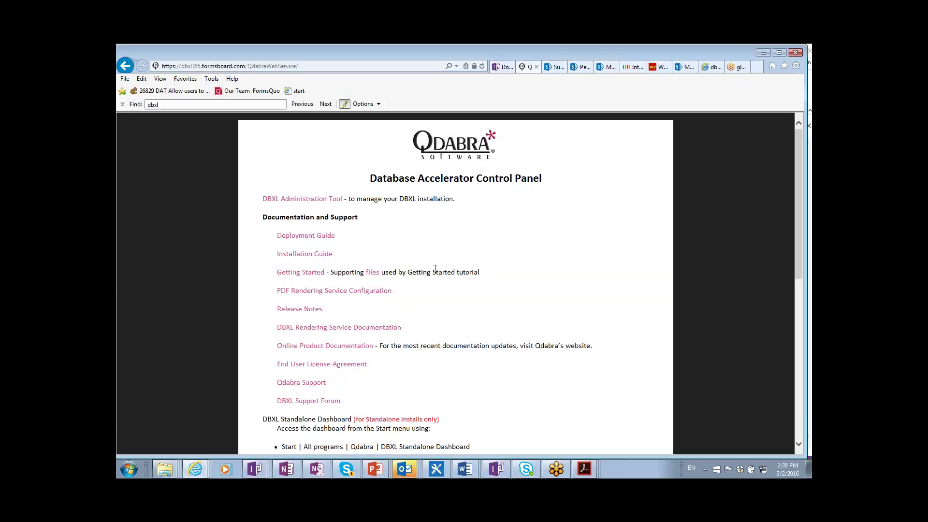
{"action": "key", "text": "alt+Tab"}
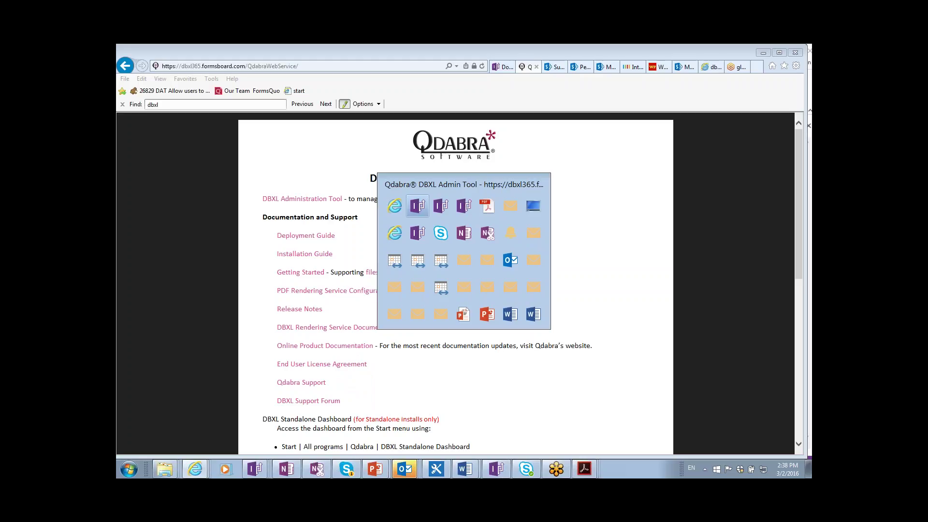
{"action": "key", "text": "alt+Tab"}
{"action": "key", "text": "alt+Tab"}
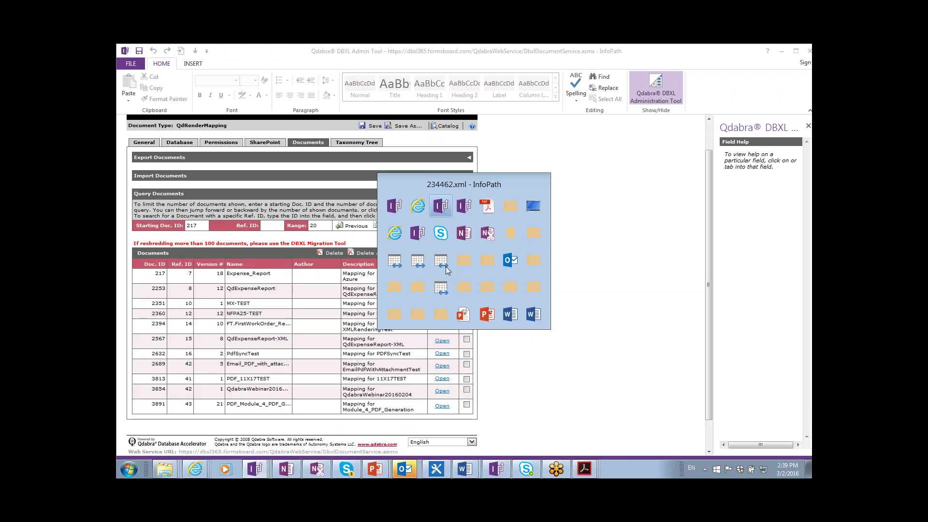
{"action": "key", "text": "alt+shift+Tab"}
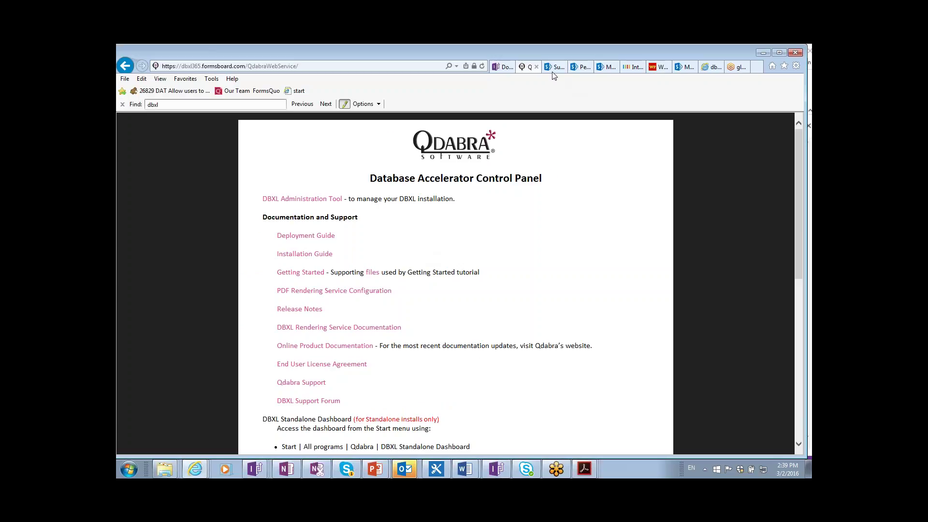
- Close the SharePoint Support tab and go to the Module_4_QdRender library
{"action": "left_click", "coordinate": [553, 68]}
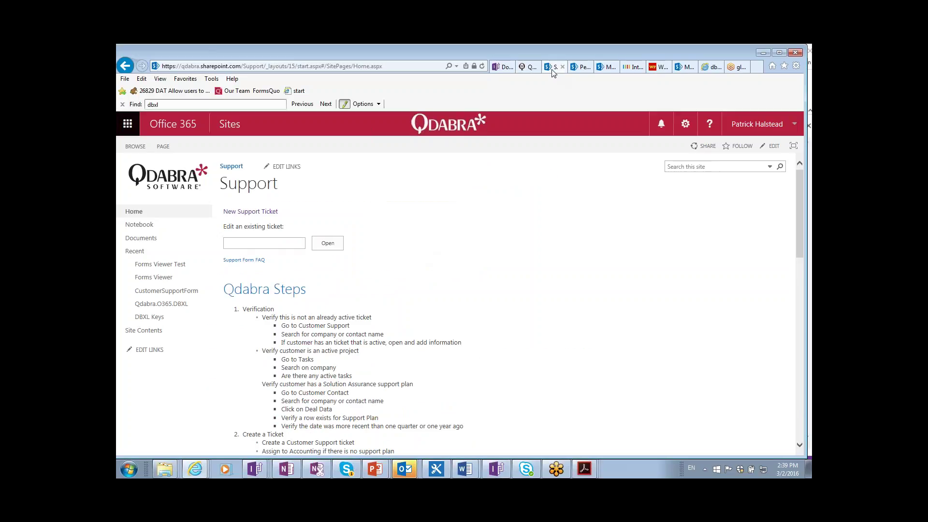
{"action": "left_click", "coordinate": [563, 66]}
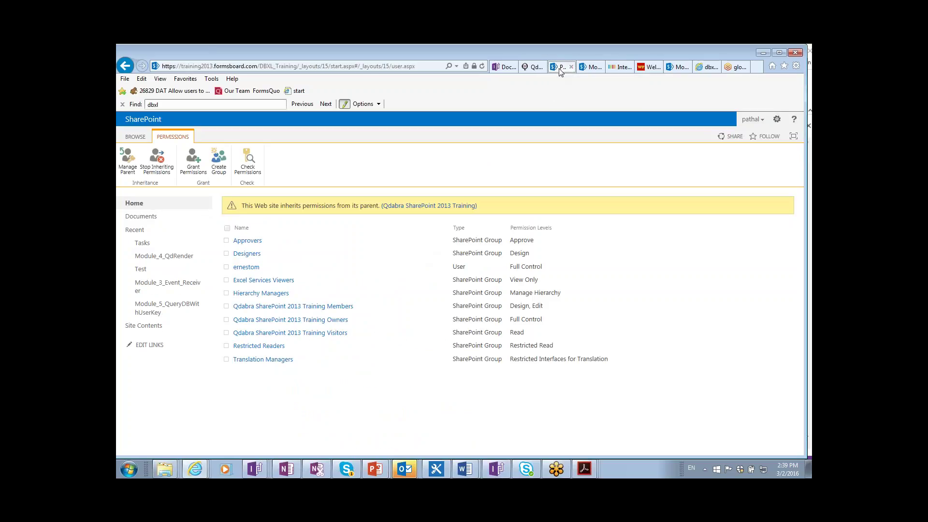
{"action": "left_click", "coordinate": [591, 67]}
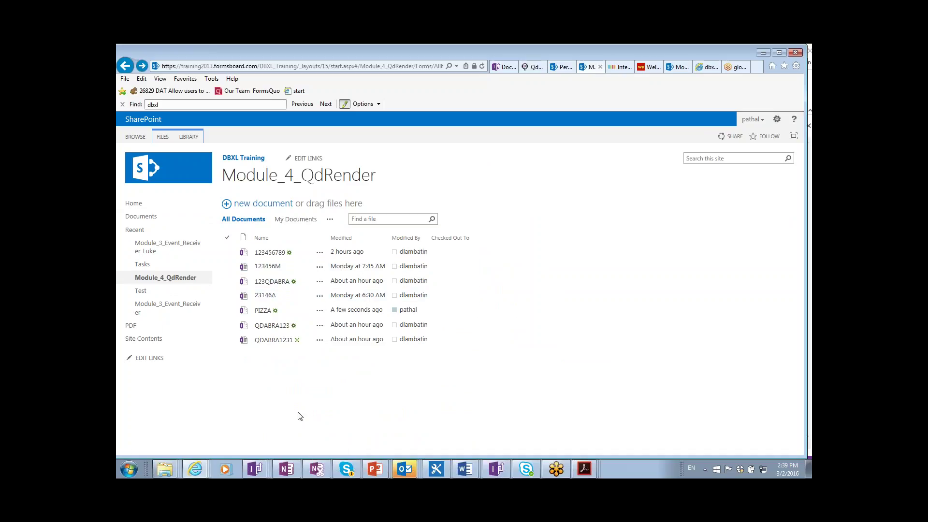
- Set the PIZZA expense report's status to Approved and submit it
{"action": "left_click", "coordinate": [264, 314]}
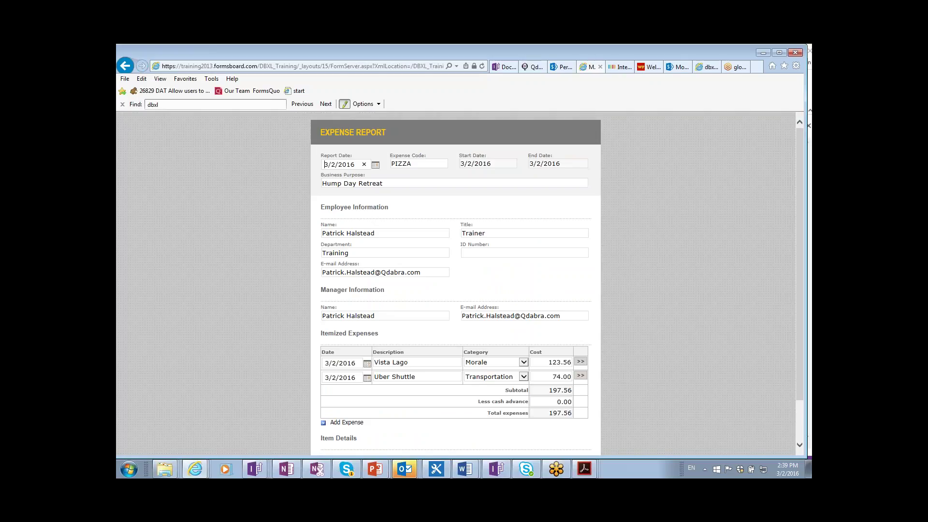
{"action": "scroll", "coordinate": [498, 434], "scroll_direction": "down", "scroll_amount": 2}
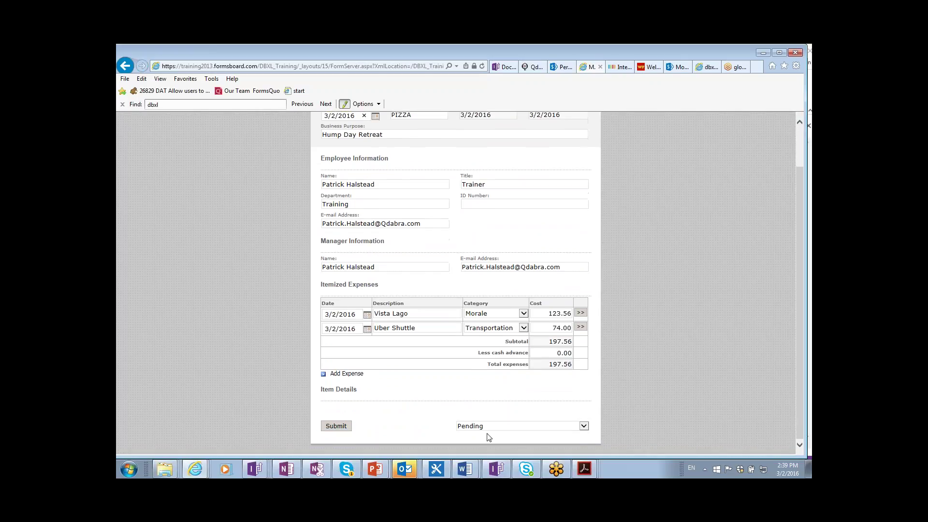
{"action": "left_click", "coordinate": [549, 431]}
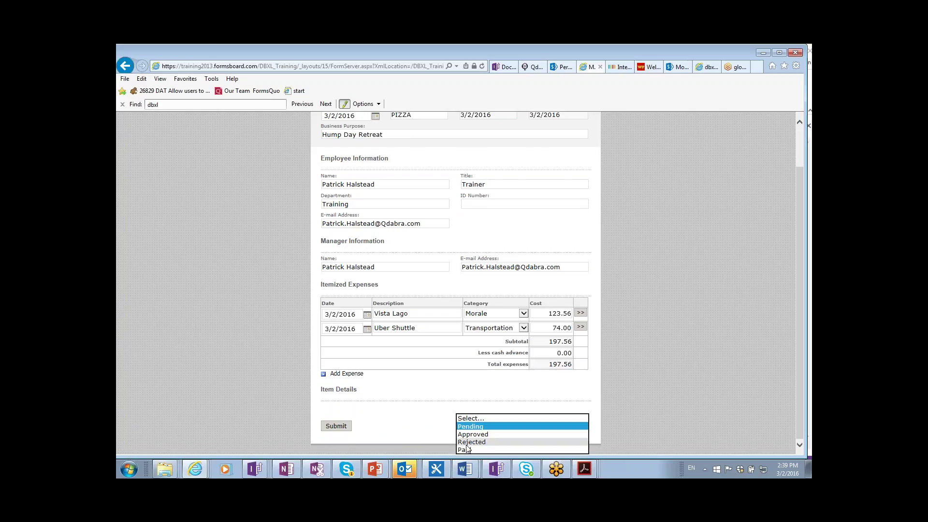
{"action": "left_click", "coordinate": [497, 434]}
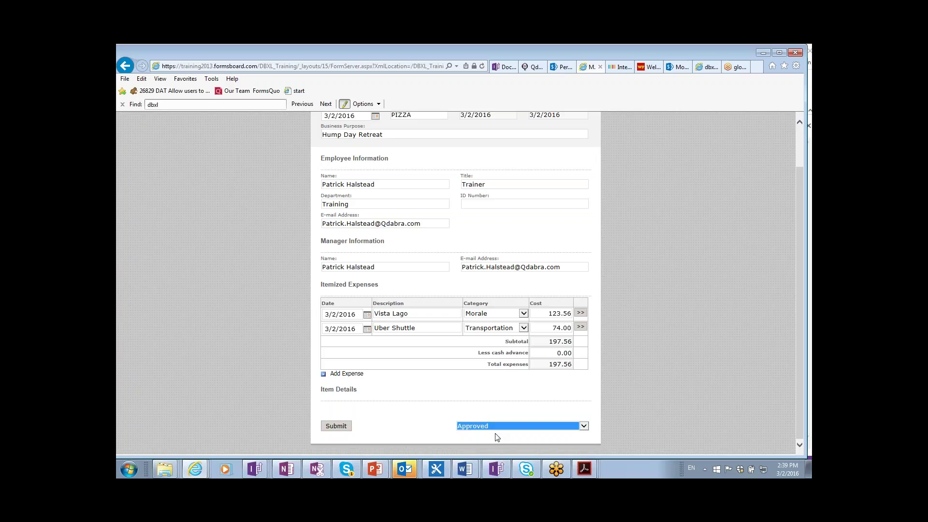
{"action": "left_click", "coordinate": [337, 427]}
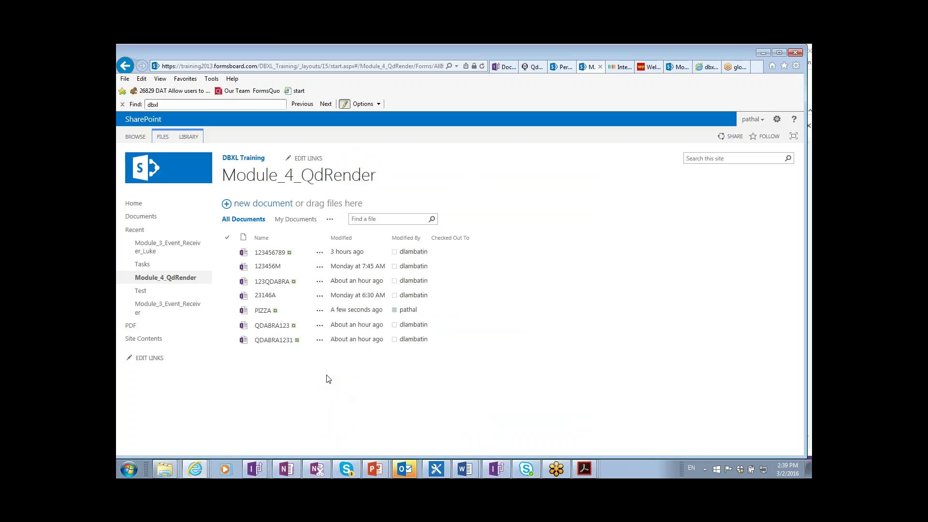
- In Outlook, delete the Delta Air Lines email and open PIZZA.pdf from the new Expense Report - PIZZA email
{"action": "key", "text": "alt+Tab"}
{"action": "key", "text": "alt+Tab"}
{"action": "key", "text": "alt+Tab"}
{"action": "key", "text": "alt+Tab"}
{"action": "key", "text": "alt+Tab"}
{"action": "key", "text": "alt+Tab"}
{"action": "key", "text": "alt+Tab"}
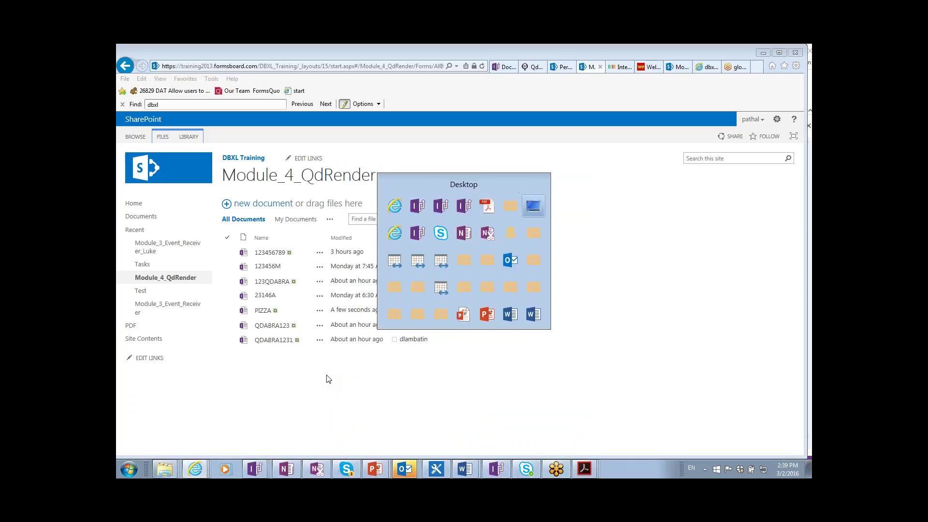
{"action": "key", "text": "alt+Tab"}
{"action": "key", "text": "alt+Tab"}
{"action": "key", "text": "alt+Tab"}
{"action": "key", "text": "alt+Tab"}
{"action": "key", "text": "alt+Tab"}
{"action": "key", "text": "alt+Tab"}
{"action": "key", "text": "alt+Tab"}
{"action": "key", "text": "alt+Tab"}
{"action": "key", "text": "alt+Tab"}
{"action": "key", "text": "alt+Tab"}
{"action": "key", "text": "alt+Tab"}
{"action": "key", "text": "alt+Tab"}
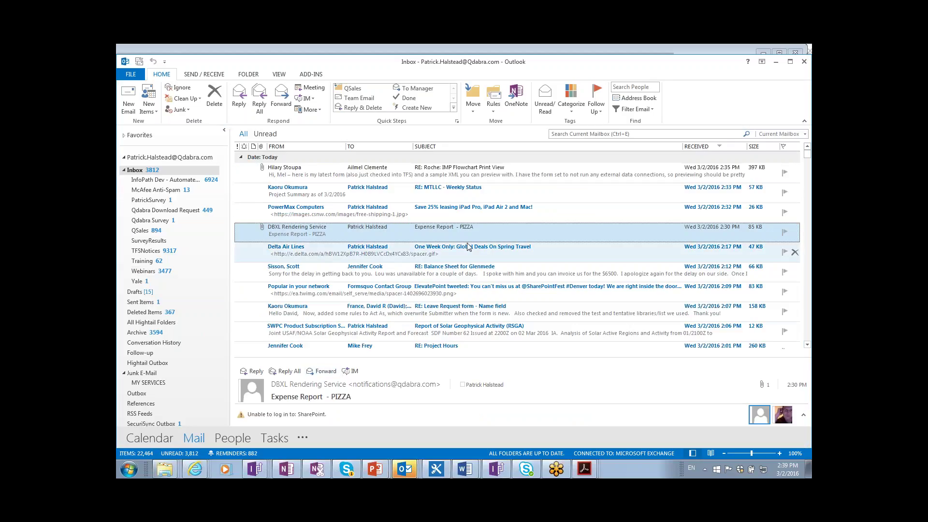
{"action": "left_click", "coordinate": [468, 247]}
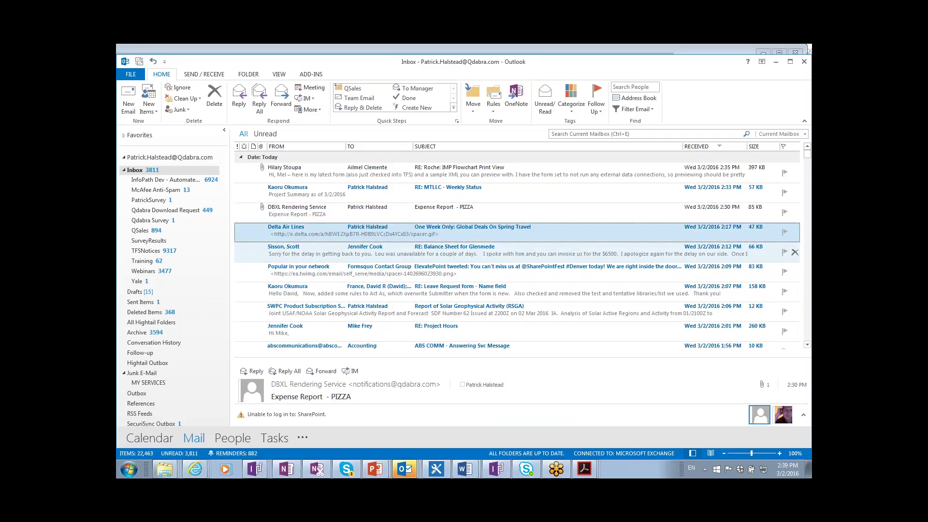
{"action": "key", "text": "Delete"}
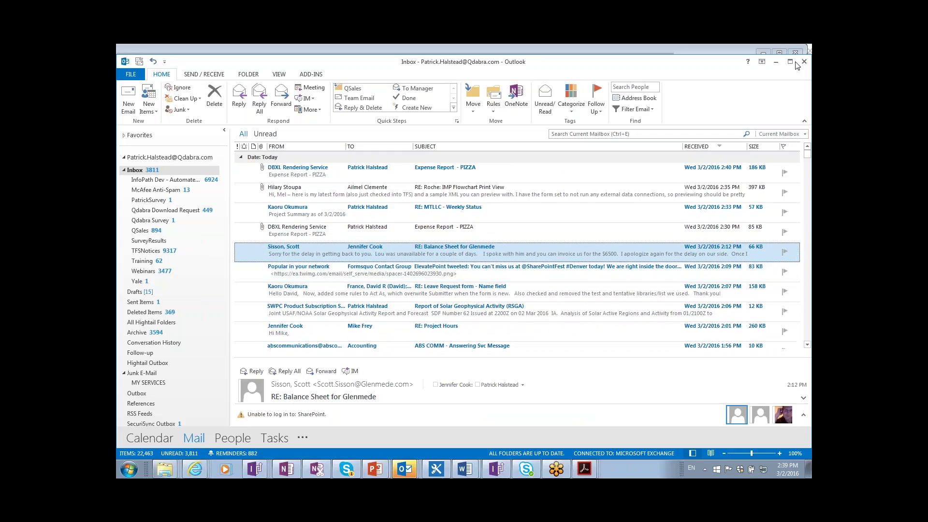
{"action": "left_click", "coordinate": [724, 85]}
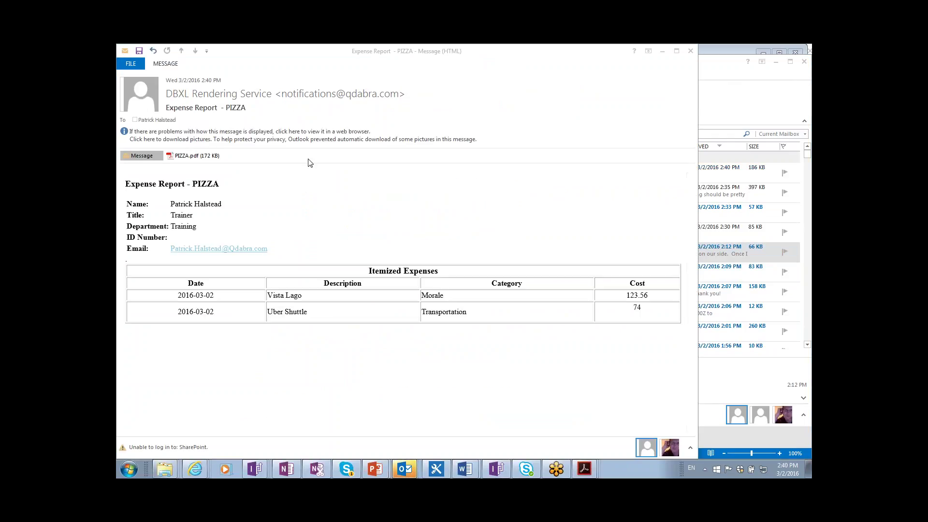
{"action": "double_click", "coordinate": [193, 157]}
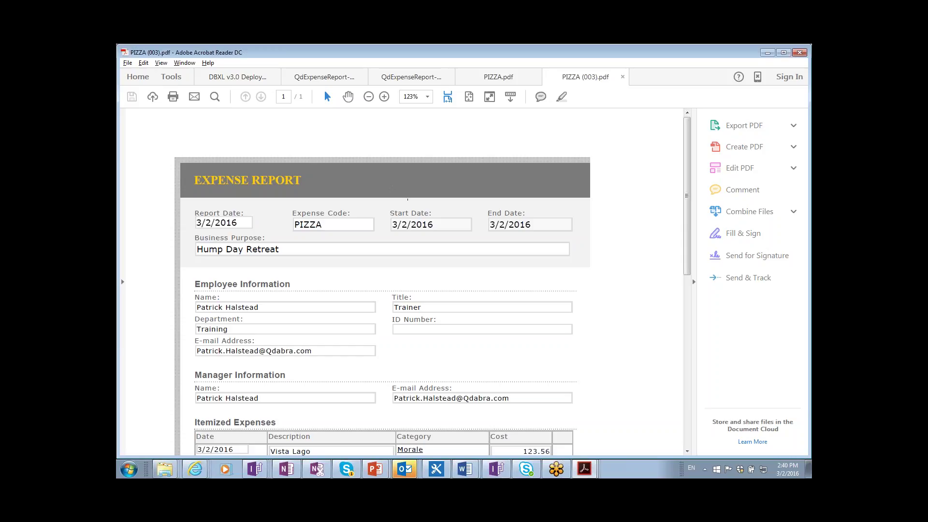
- View the emailed PIZZA (003).pdf at 100% zoom
{"action": "scroll", "coordinate": [406, 285], "scroll_direction": "down", "scroll_amount": 1}
{"action": "scroll", "coordinate": [406, 285], "scroll_direction": "up", "scroll_amount": 1}
{"action": "left_click", "coordinate": [428, 99]}
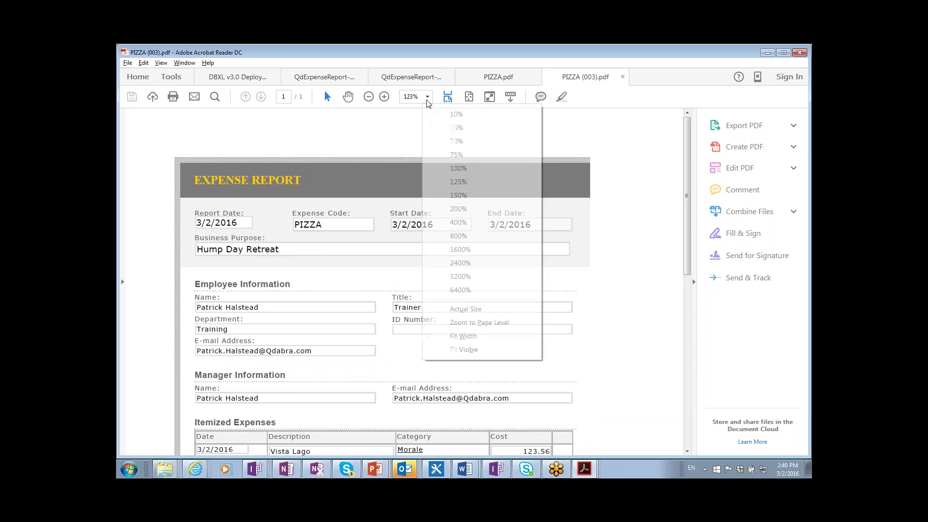
{"action": "left_click", "coordinate": [493, 170]}
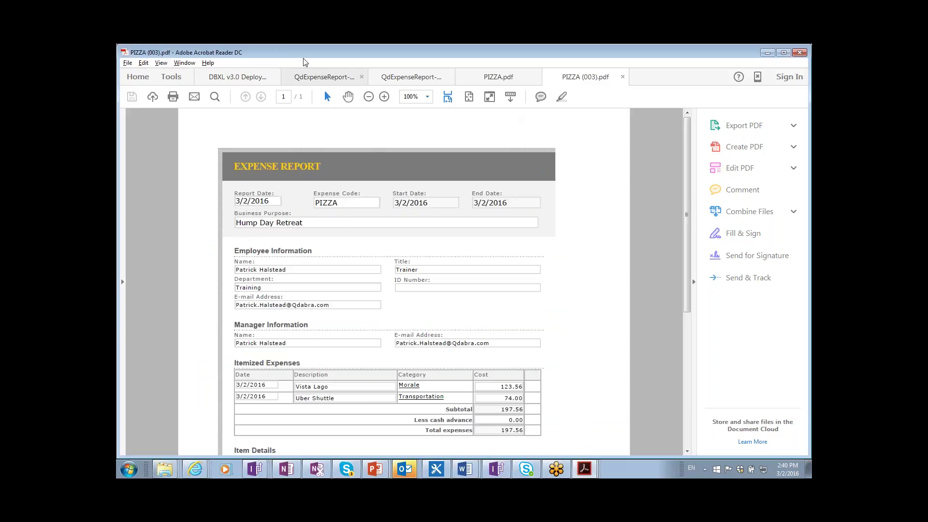
- Detach QdExpenseReport-PIZZA.pdf into its own window and place it beside PIZZA (003).pdf
{"action": "left_click", "coordinate": [304, 79]}
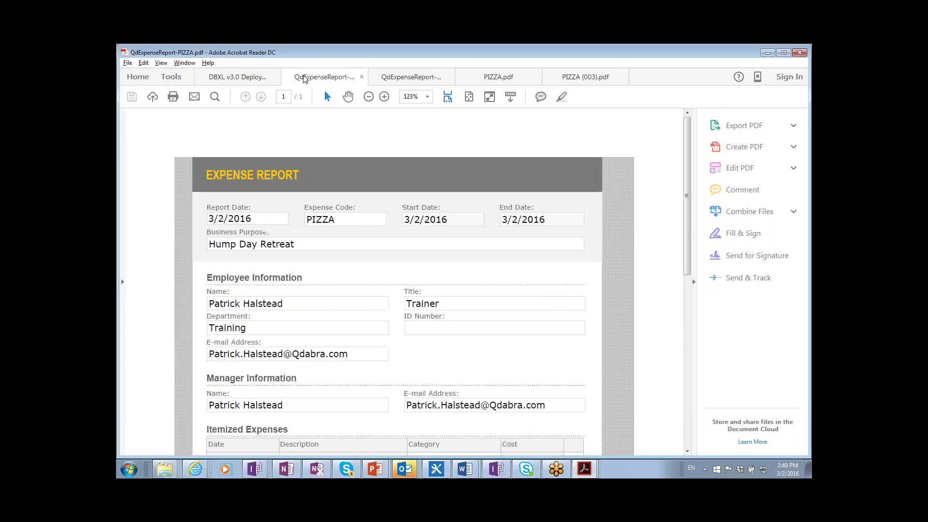
{"action": "left_click", "coordinate": [580, 80]}
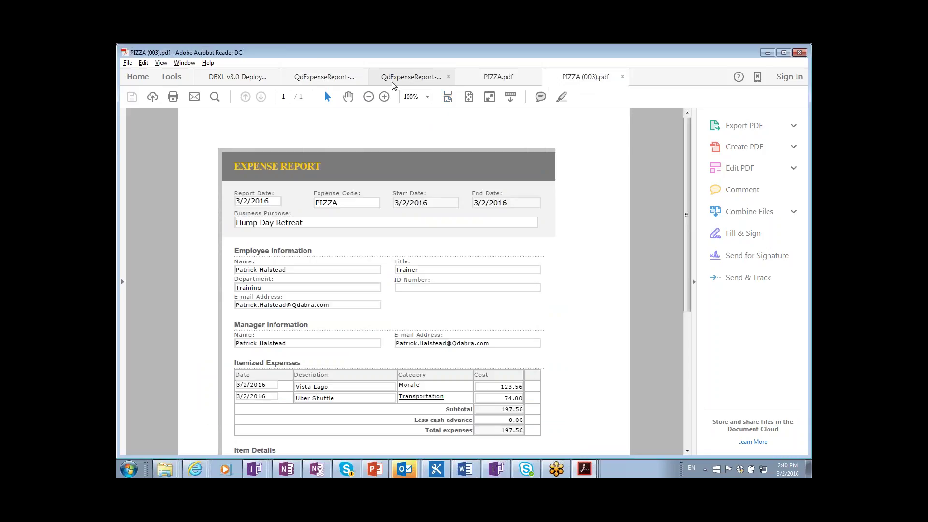
{"action": "left_click", "coordinate": [333, 84]}
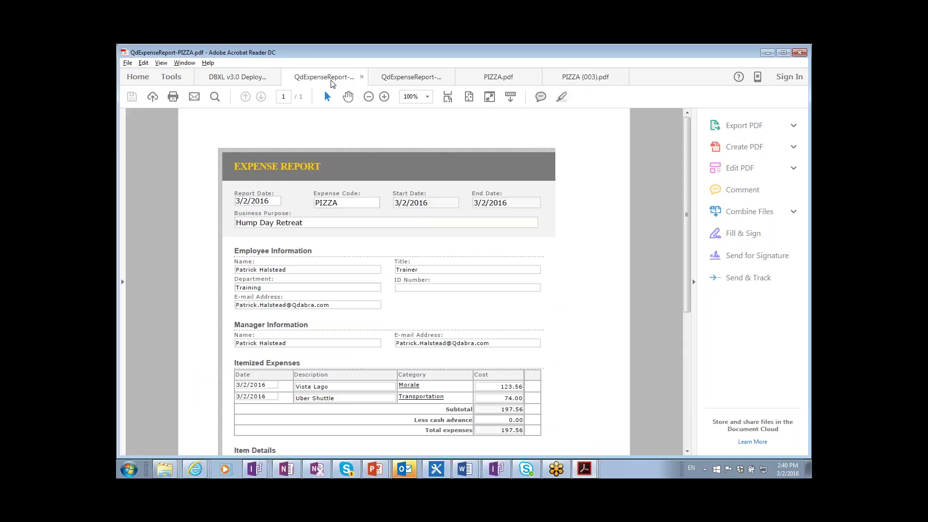
{"action": "left_click_drag", "start_coordinate": [332, 83], "coordinate": [517, 73]}
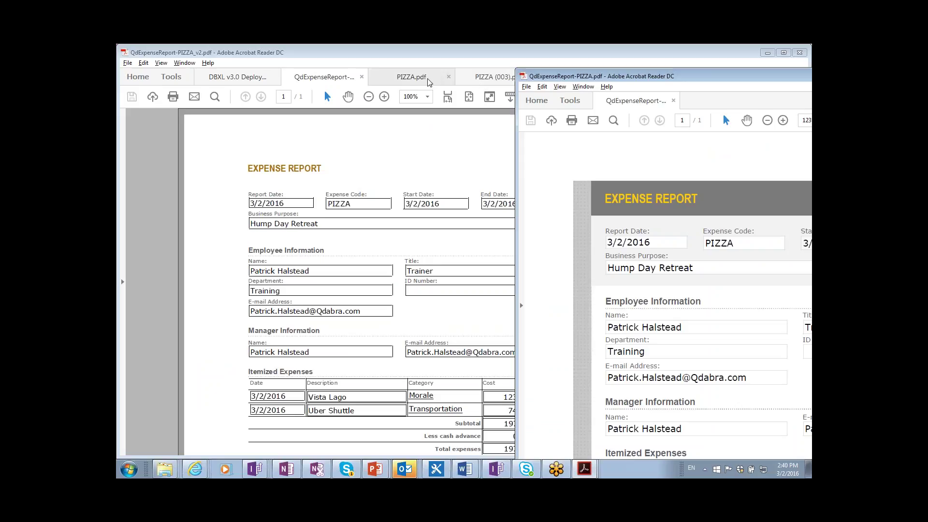
{"action": "left_click", "coordinate": [424, 82]}
{"action": "left_click", "coordinate": [486, 82]}
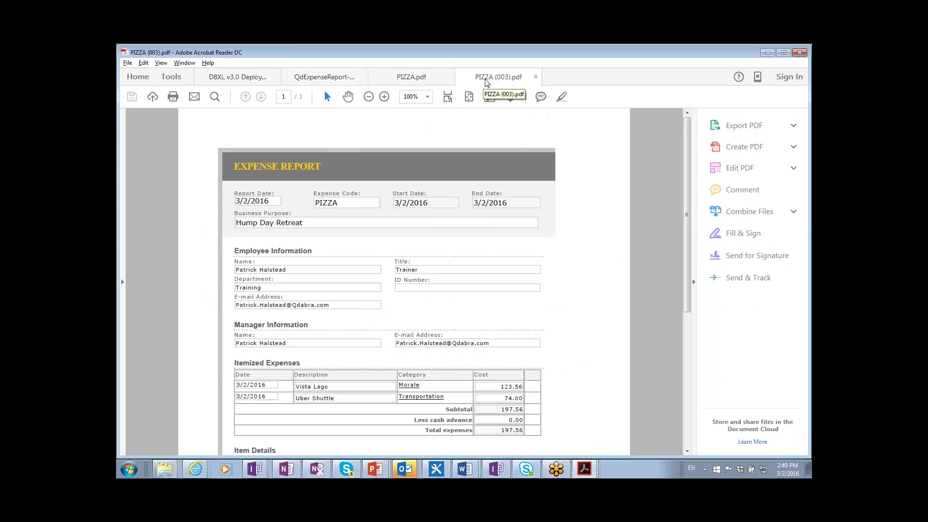
{"action": "key", "text": "alt+Tab"}
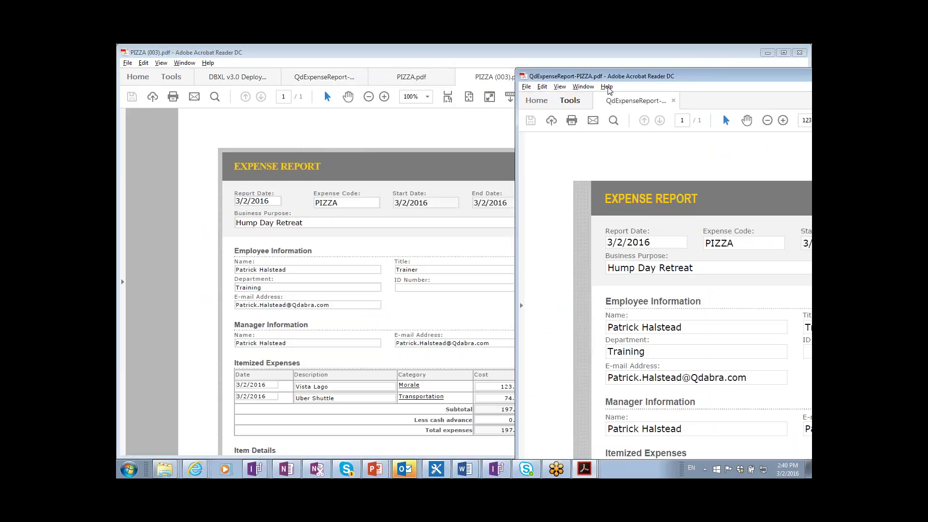
{"action": "left_click_drag", "start_coordinate": [598, 68], "coordinate": [599, 63]}
{"action": "left_click_drag", "start_coordinate": [575, 71], "coordinate": [513, 62]}
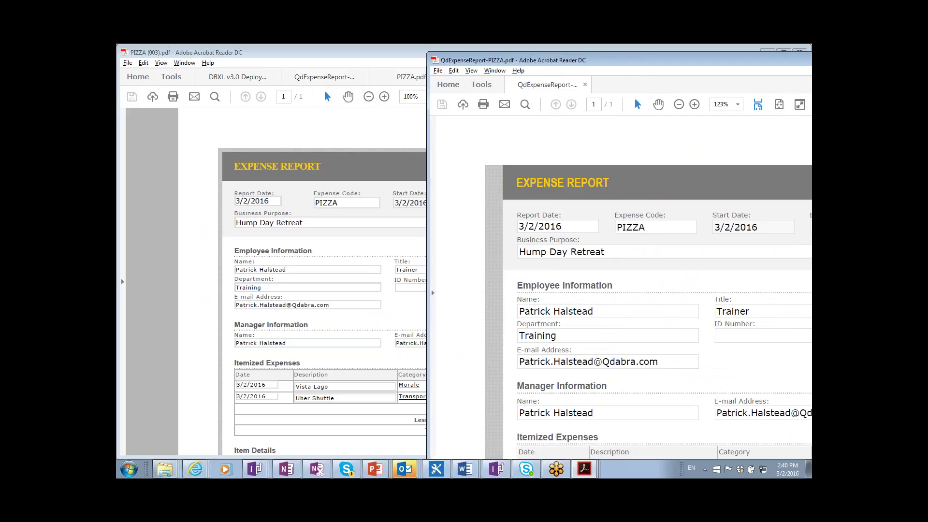
- Place the two PIZZA expense PDFs side by side and scroll down the QdExpenseReport-PIZZA form
{"action": "left_click", "coordinate": [395, 145]}
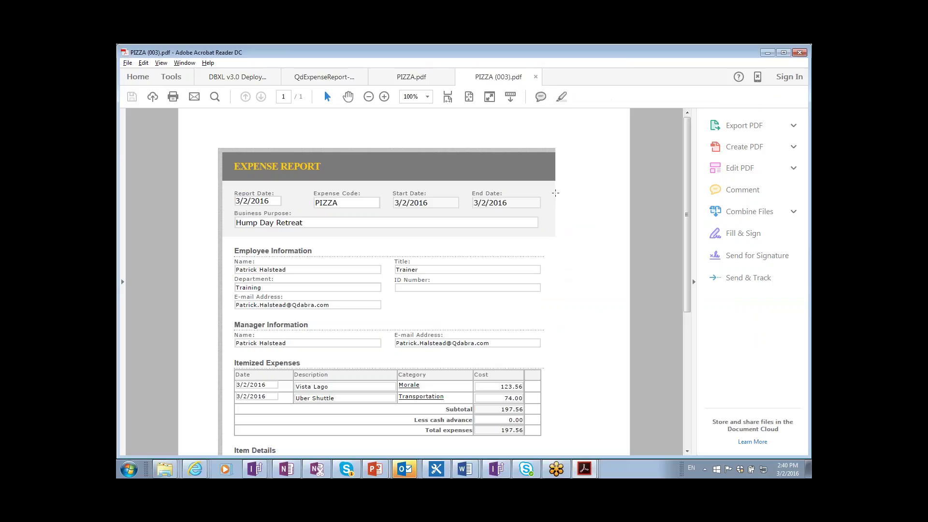
{"action": "scroll", "coordinate": [557, 244], "scroll_direction": "down", "scroll_amount": 5}
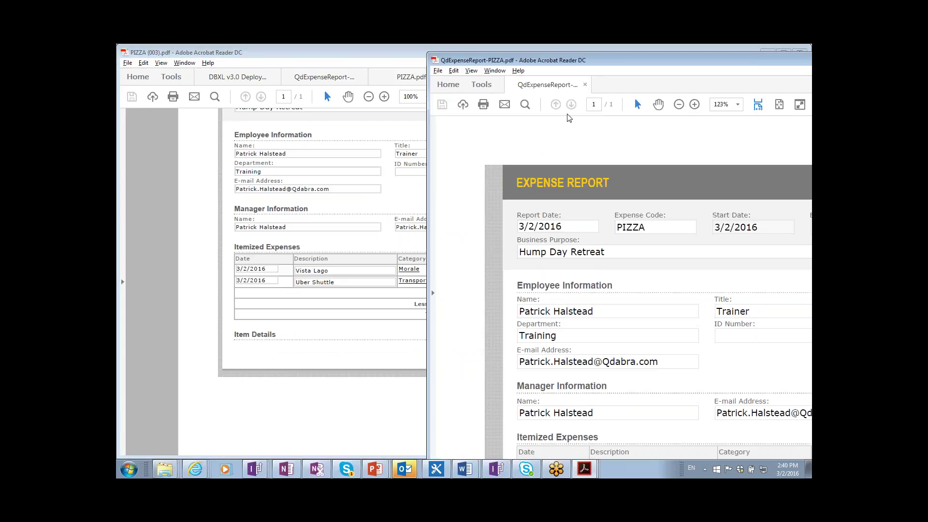
{"action": "left_click_drag", "start_coordinate": [613, 59], "coordinate": [396, 55]}
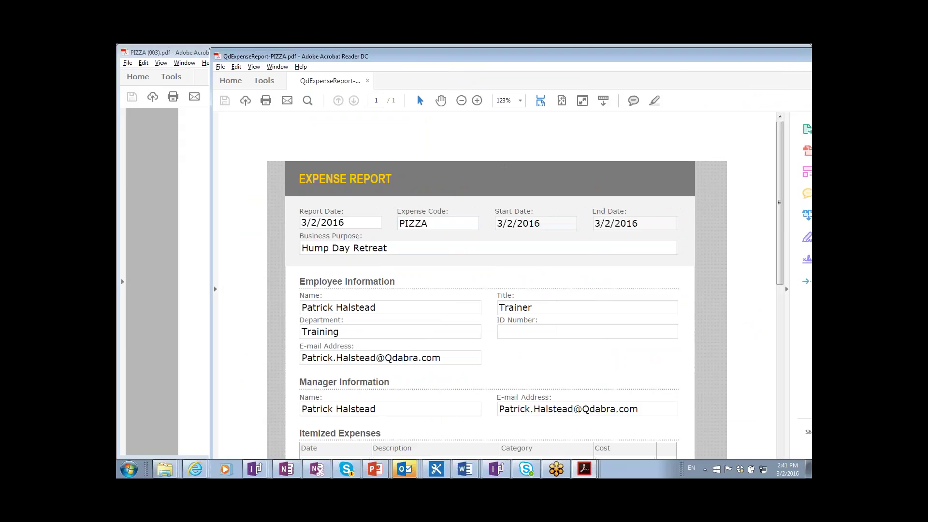
{"action": "scroll", "coordinate": [381, 219], "scroll_direction": "down", "scroll_amount": 5}
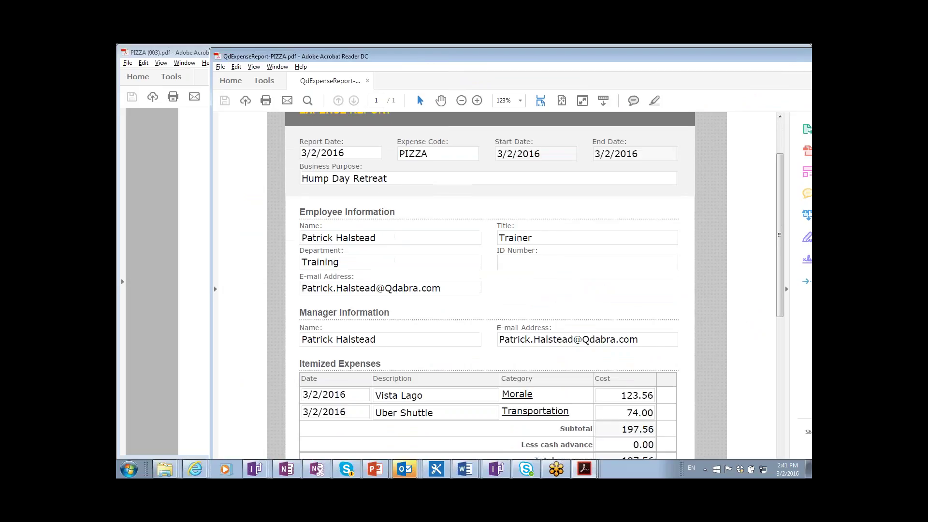
{"action": "scroll", "coordinate": [381, 218], "scroll_direction": "down", "scroll_amount": 4}
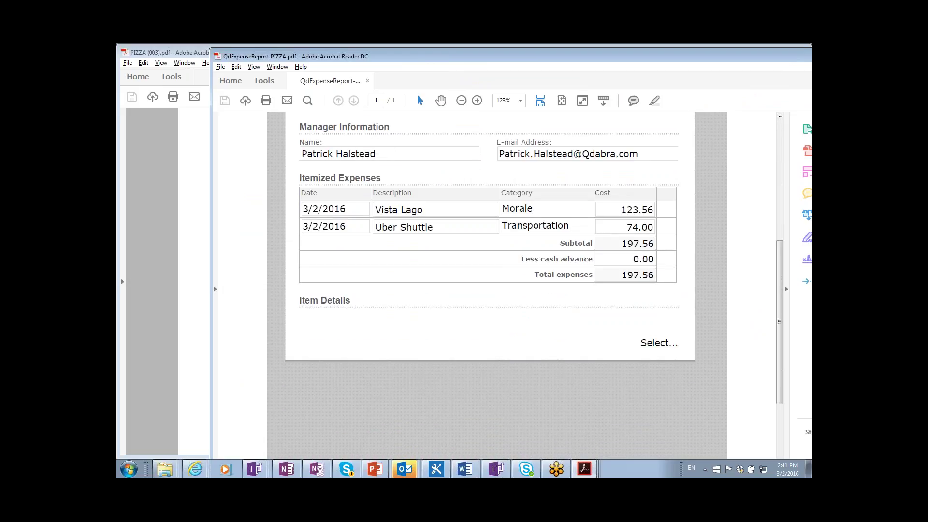
{"action": "scroll", "coordinate": [533, 230], "scroll_direction": "down", "scroll_amount": 3}
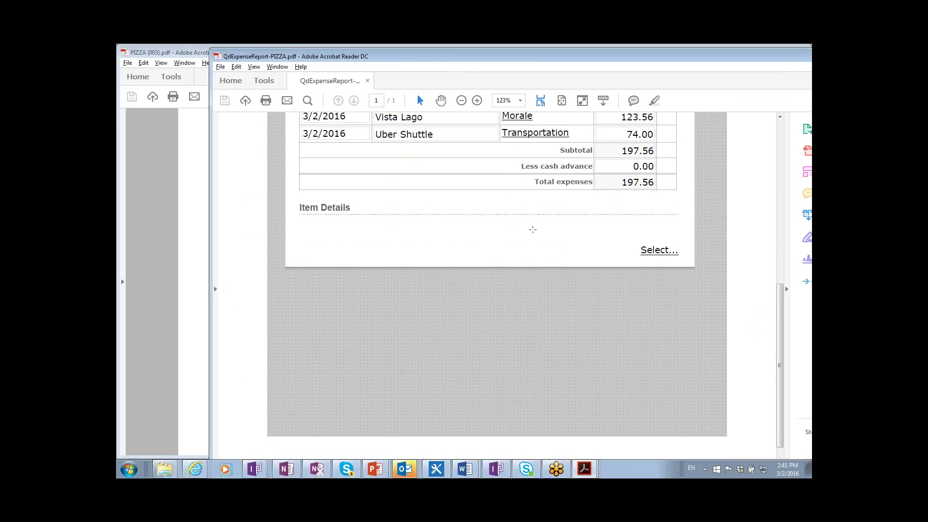
- Alternate between PIZZA (003).pdf and QdExpenseReport-PIZZA.pdf, scrolling each to compare their expense reports
{"action": "key", "text": "alt+Tab"}
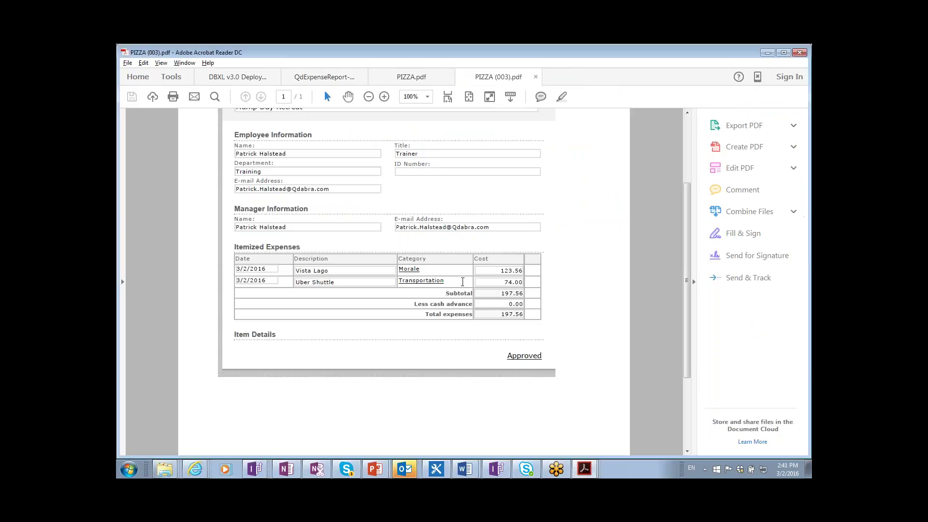
{"action": "scroll", "coordinate": [356, 358], "scroll_direction": "down", "scroll_amount": 2}
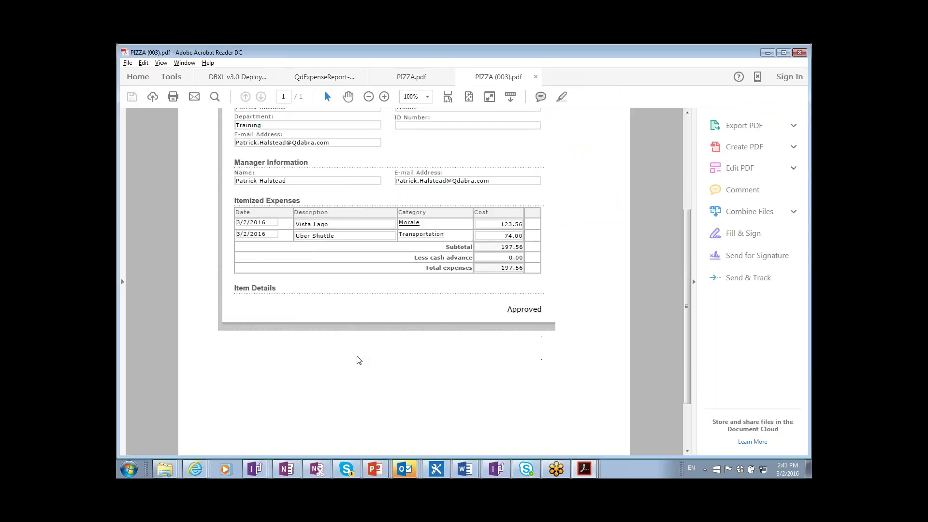
{"action": "scroll", "coordinate": [356, 359], "scroll_direction": "up", "scroll_amount": 3}
{"action": "scroll", "coordinate": [357, 343], "scroll_direction": "up", "scroll_amount": 3}
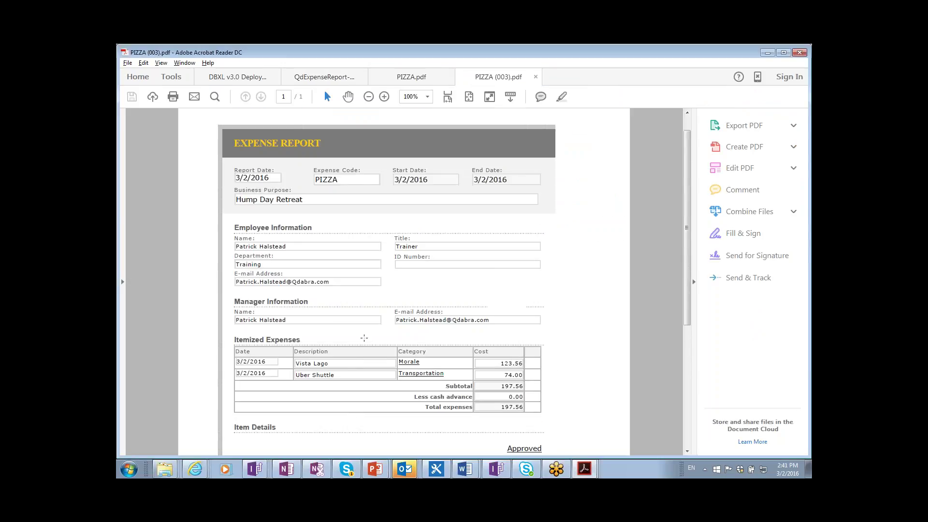
{"action": "key", "text": "alt+Tab"}
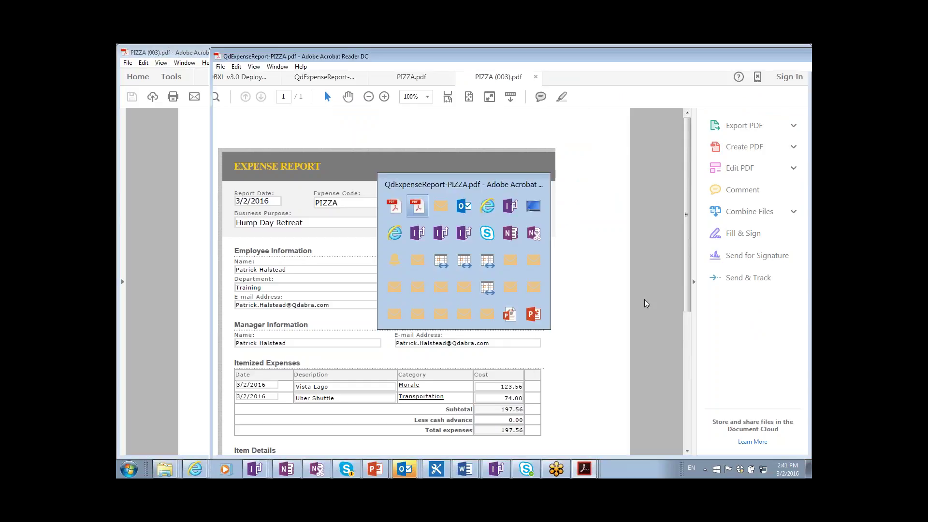
{"action": "scroll", "coordinate": [535, 287], "scroll_direction": "up", "scroll_amount": 1}
{"action": "scroll", "coordinate": [535, 287], "scroll_direction": "up", "scroll_amount": 10}
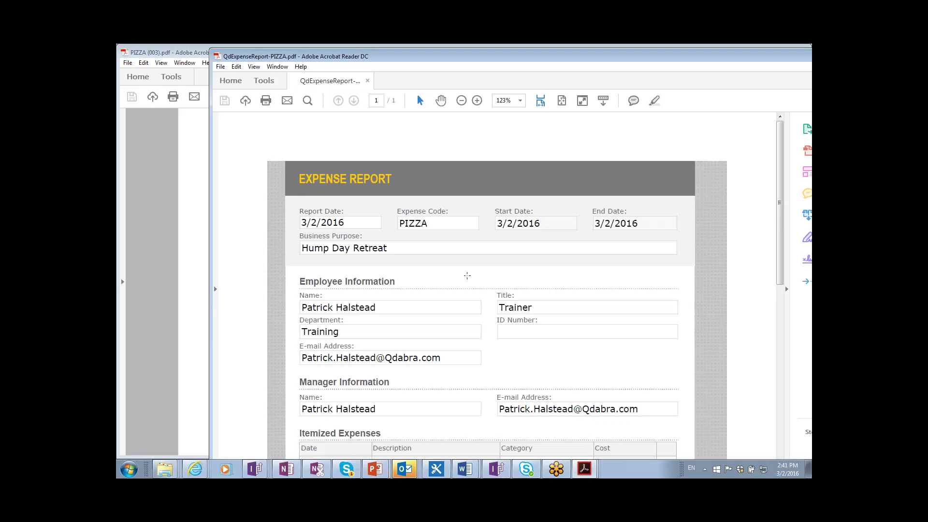
- Recheck PIZZA (003).pdf's report, then switch to the SharePoint library in Internet Explorer
{"action": "left_click", "coordinate": [186, 261]}
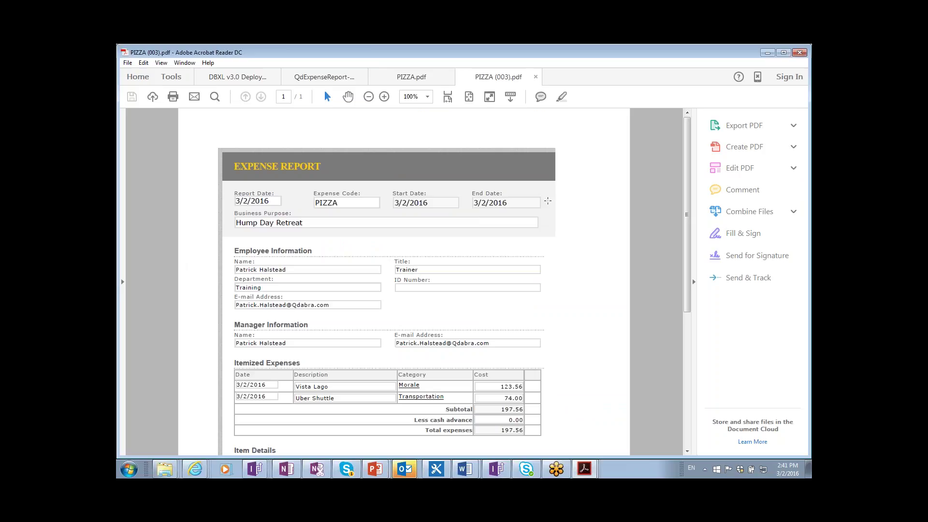
{"action": "scroll", "coordinate": [493, 327], "scroll_direction": "down", "scroll_amount": 4}
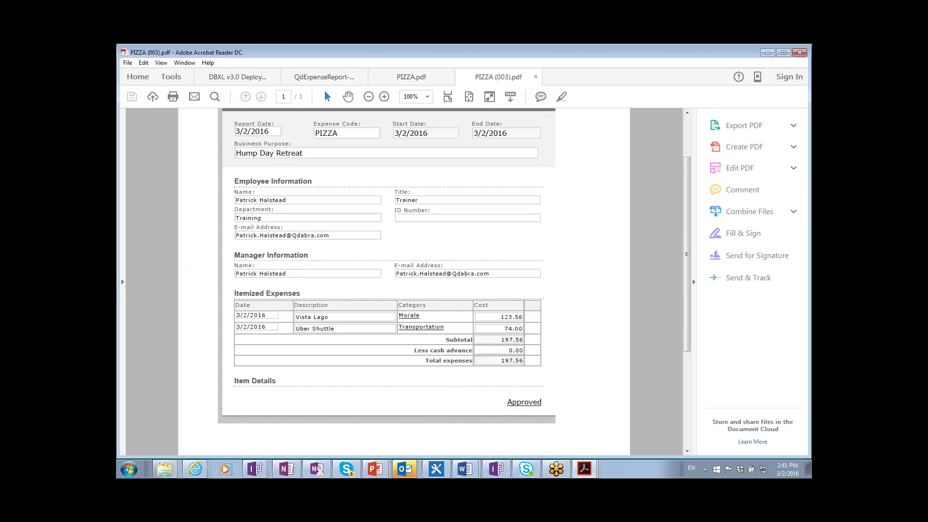
{"action": "scroll", "coordinate": [510, 289], "scroll_direction": "up", "scroll_amount": 2}
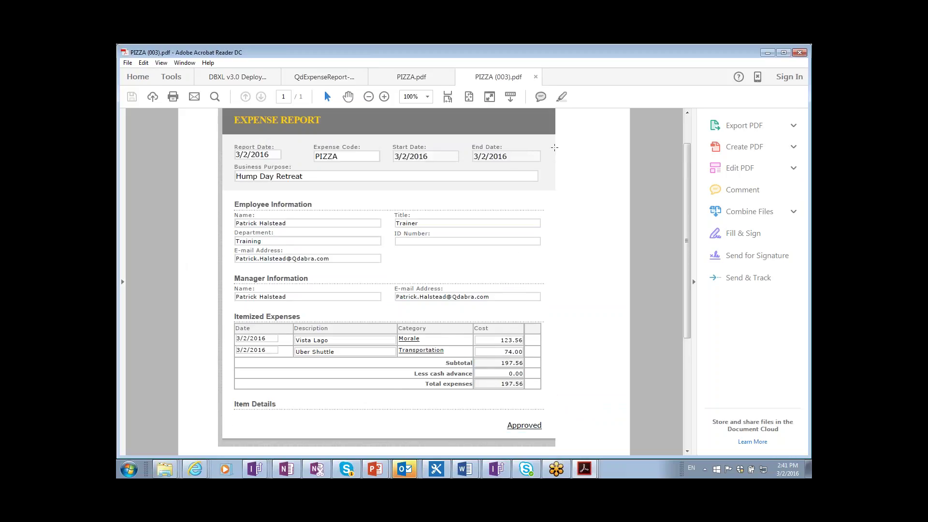
{"action": "scroll", "coordinate": [560, 157], "scroll_direction": "up", "scroll_amount": 2}
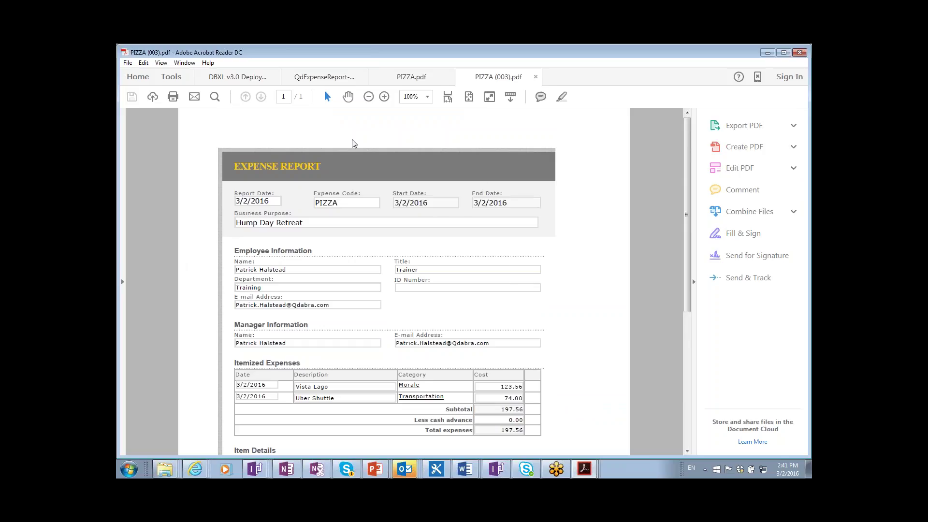
{"action": "key", "text": "alt+Tab"}
{"action": "key", "text": "alt+Tab"}
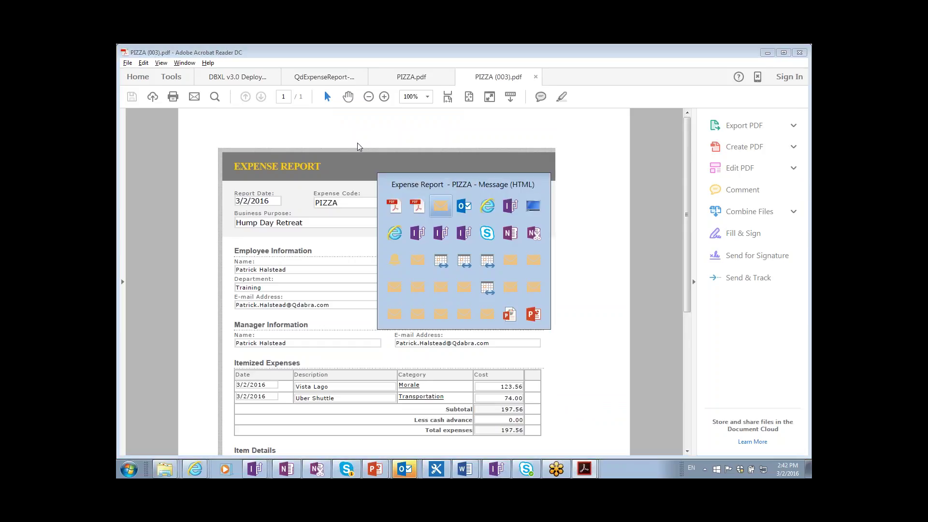
{"action": "key", "text": "alt+Tab"}
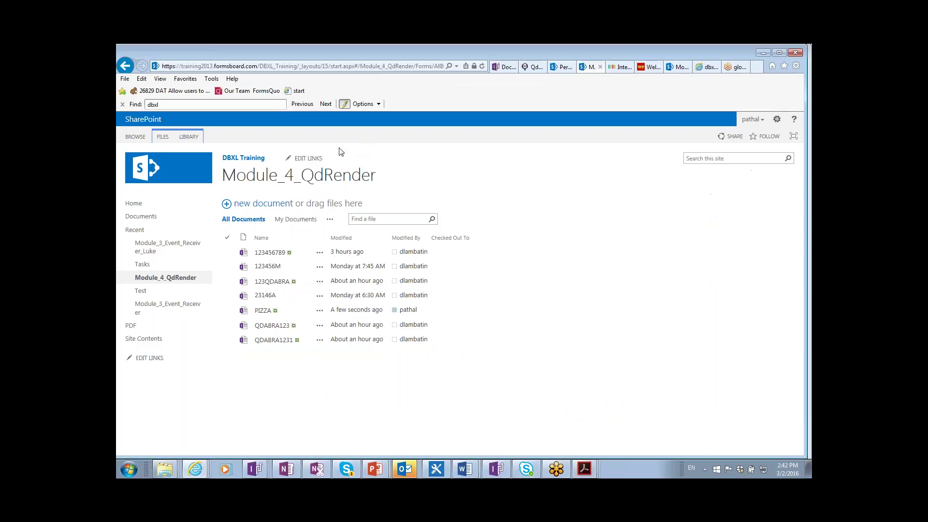
- Open the Qdabra Control Panel browser tab, then switch to the DBXL Admin Tool's Documents list
{"action": "left_click", "coordinate": [526, 68]}
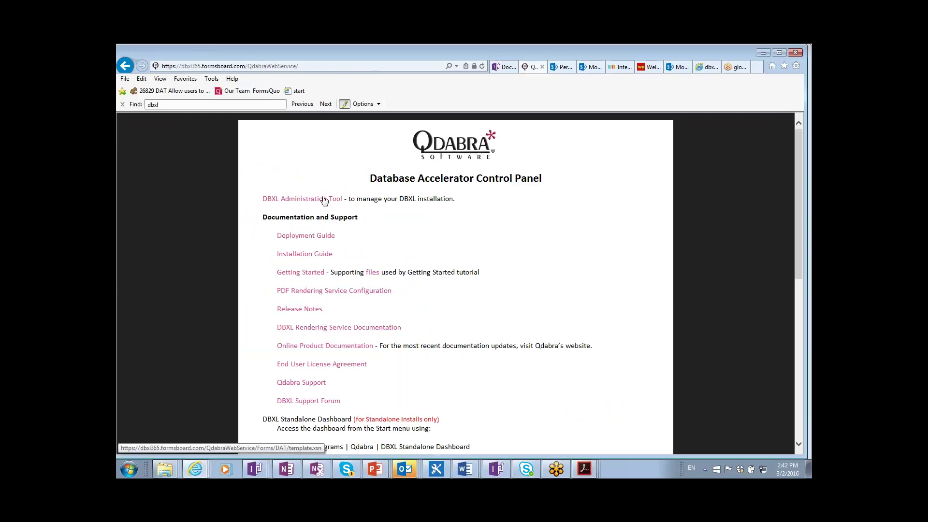
{"action": "key", "text": "alt+Tab"}
{"action": "key", "text": "alt+Tab"}
{"action": "key", "text": "alt+Tab"}
{"action": "key", "text": "alt+Tab"}
{"action": "key", "text": "alt+Tab"}
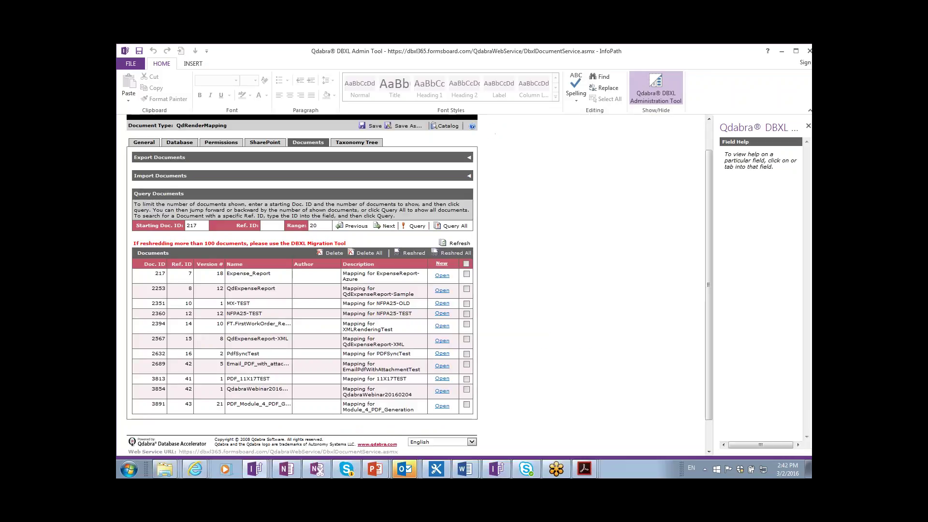
- Open the PDF_Module_4_PDF_Generation mapping without saving it, entering the admin password to load it
{"action": "mouse_move", "coordinate": [405, 469]}
{"action": "left_click", "coordinate": [441, 406]}
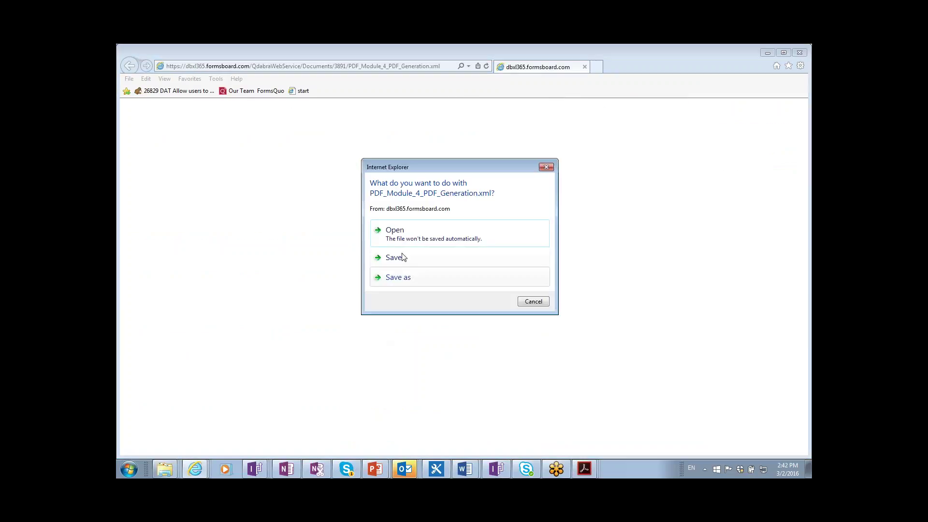
{"action": "left_click", "coordinate": [407, 238]}
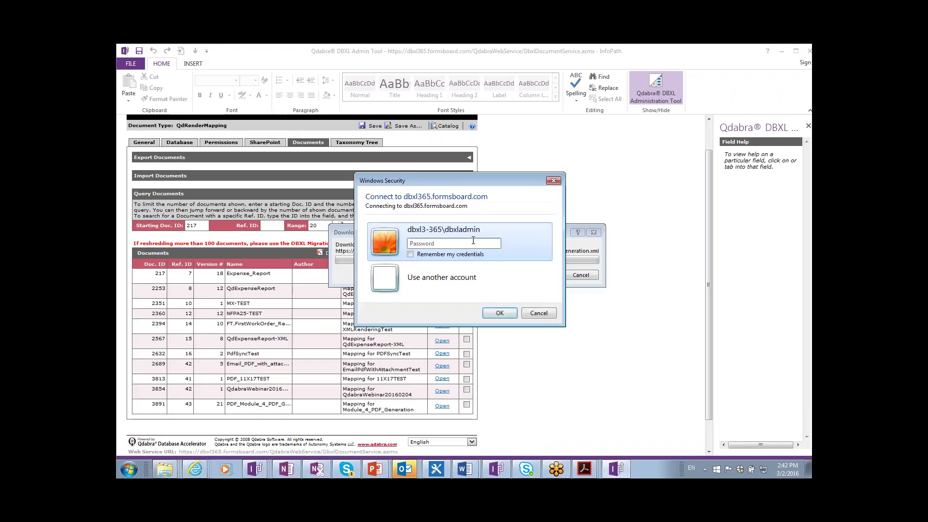
{"action": "left_click", "coordinate": [473, 240]}
{"action": "type", "text": "••••••••••"}
{"action": "key", "text": "Return"}
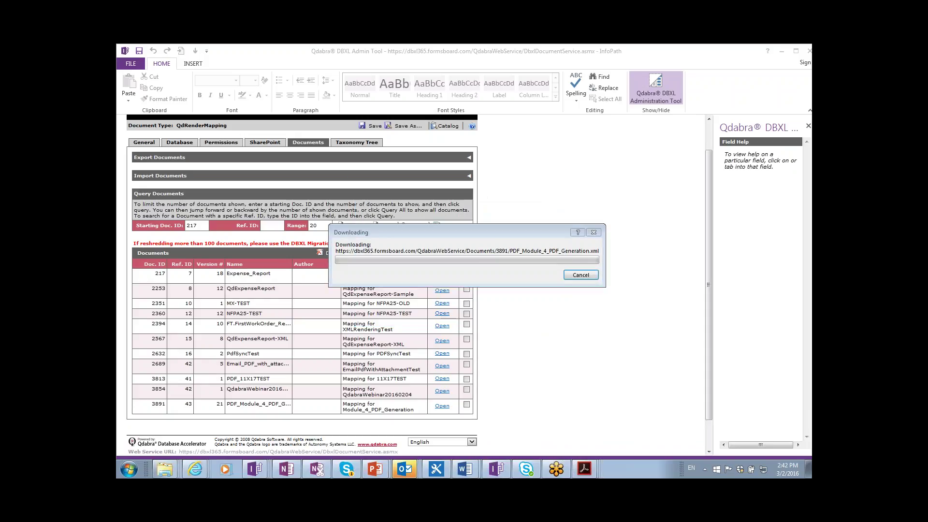
{"action": "type", "text": "••••"}
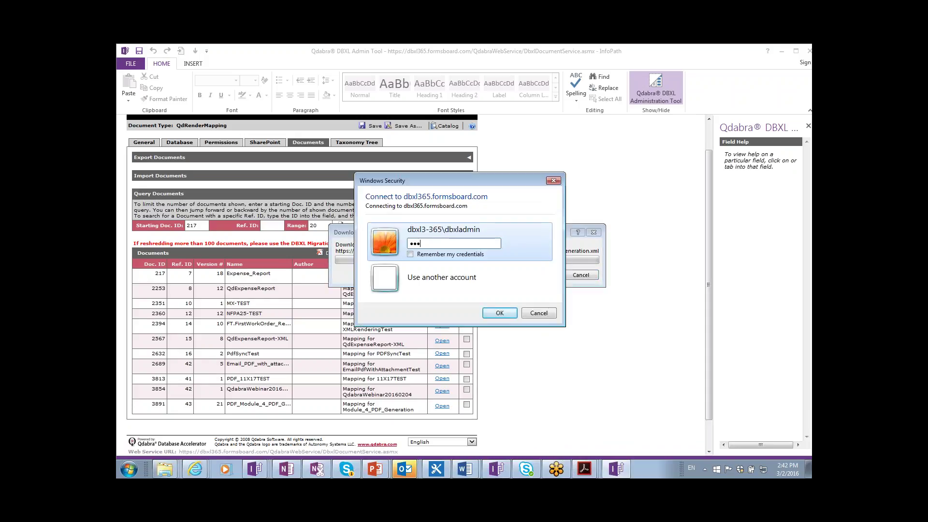
{"action": "type", "text": "•••••"}
{"action": "key", "text": "Return"}
{"action": "type", "text": "••••••••••"}
{"action": "key", "text": "Return"}
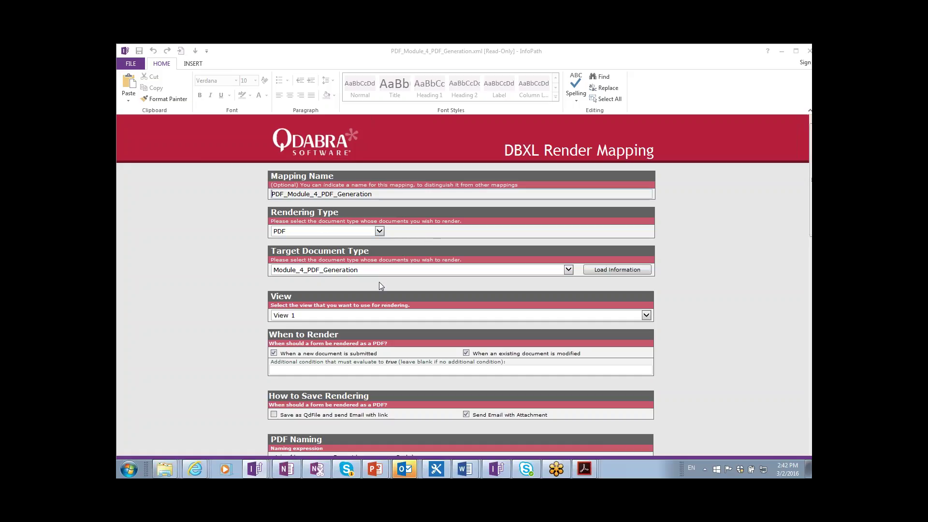
- Change the render mapping's view from View 1 to Print, then place the cursor in Additional condition
{"action": "scroll", "coordinate": [355, 265], "scroll_direction": "down", "scroll_amount": 1}
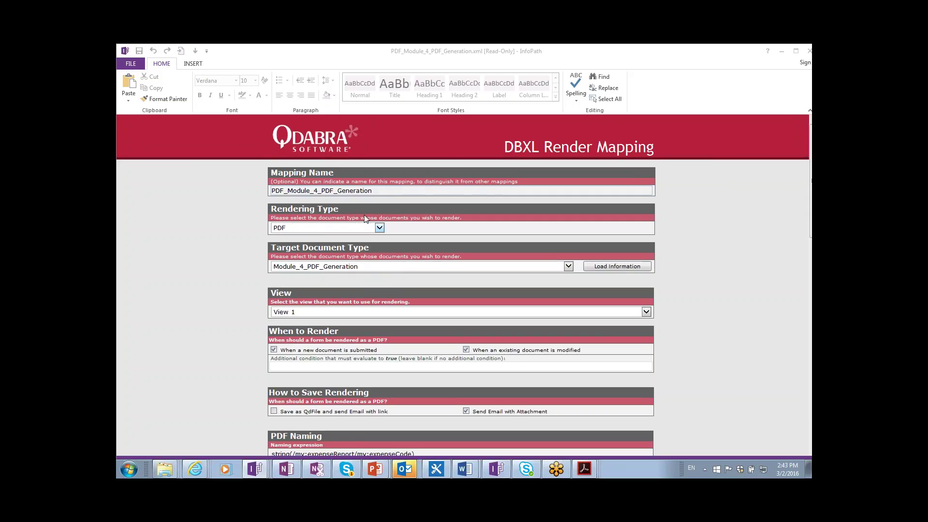
{"action": "left_click", "coordinate": [397, 313]}
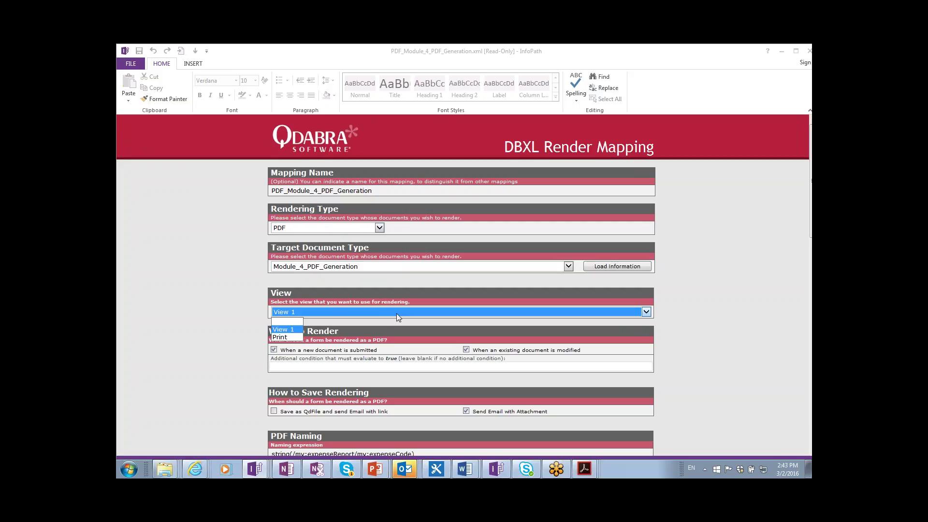
{"action": "left_click", "coordinate": [286, 338]}
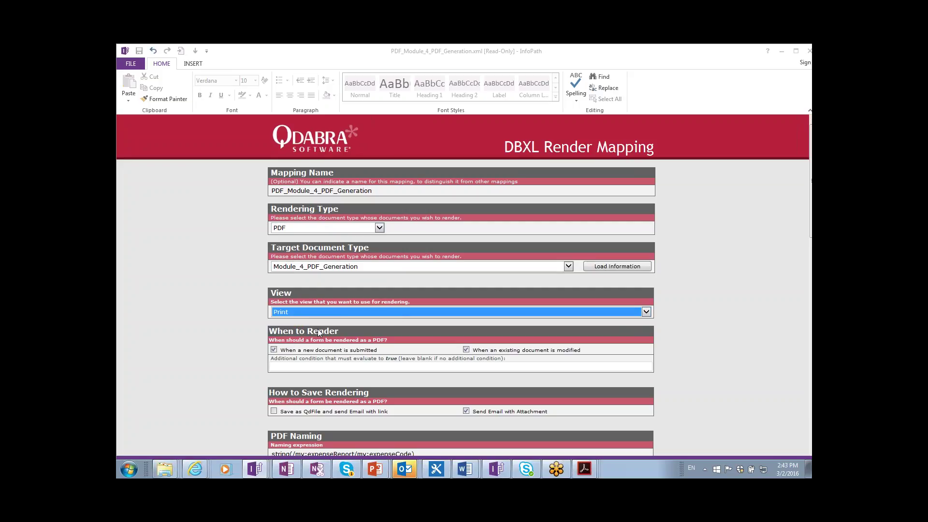
{"action": "left_click", "coordinate": [676, 344]}
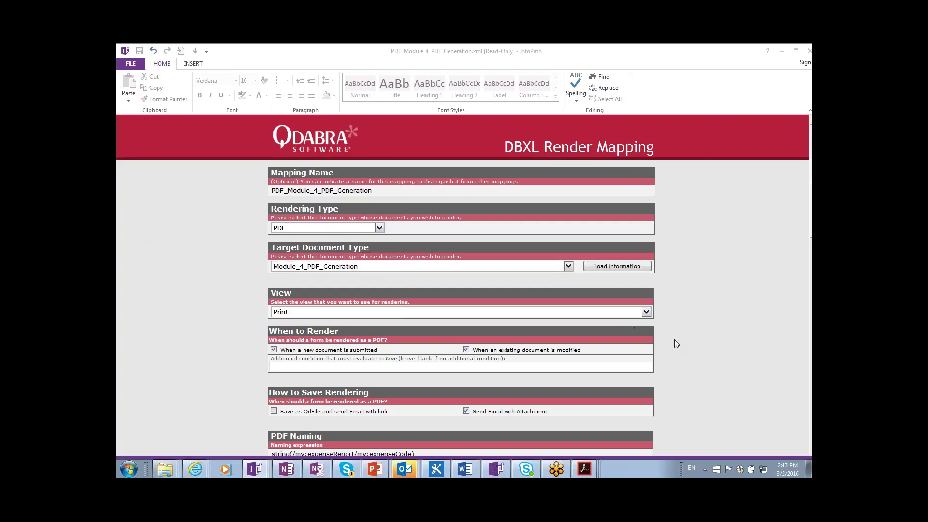
{"action": "scroll", "coordinate": [677, 344], "scroll_direction": "down", "scroll_amount": 2}
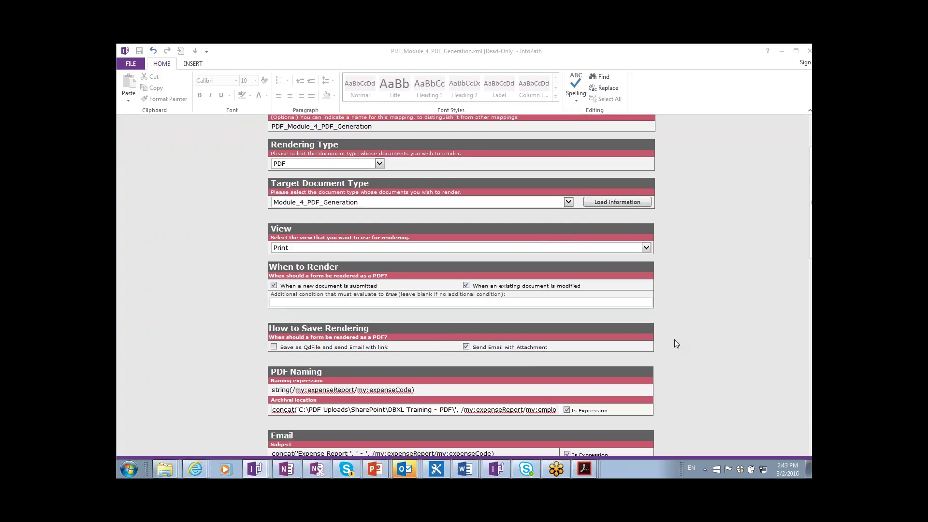
{"action": "scroll", "coordinate": [674, 339], "scroll_direction": "down", "scroll_amount": 1}
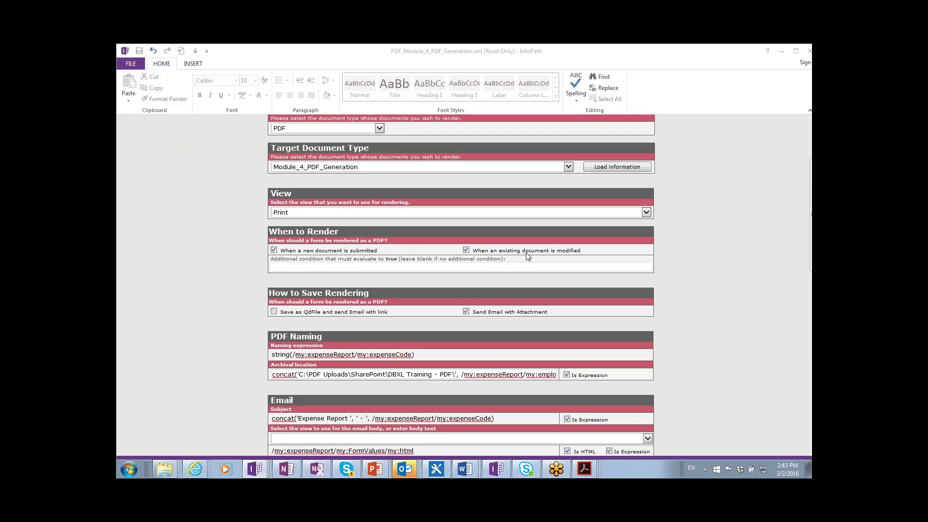
{"action": "left_click", "coordinate": [515, 266]}
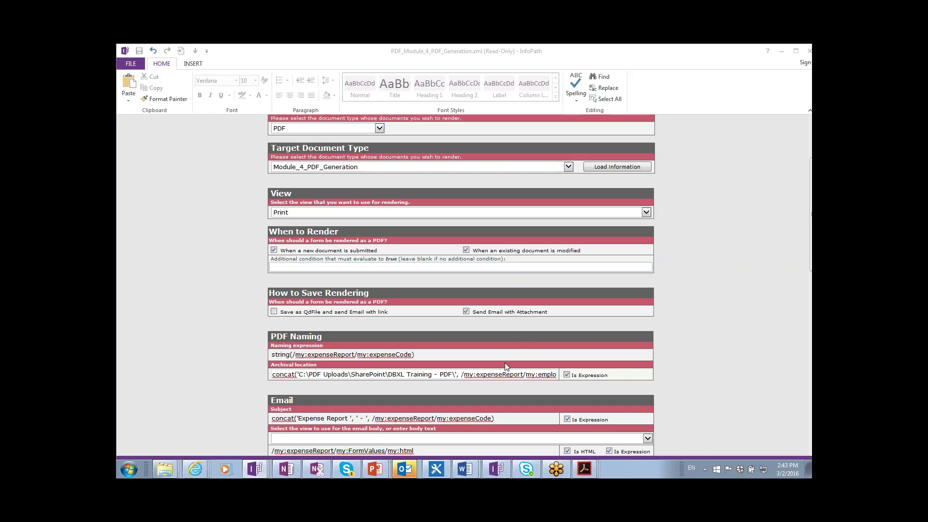
{"action": "scroll", "coordinate": [505, 360], "scroll_direction": "down", "scroll_amount": 1}
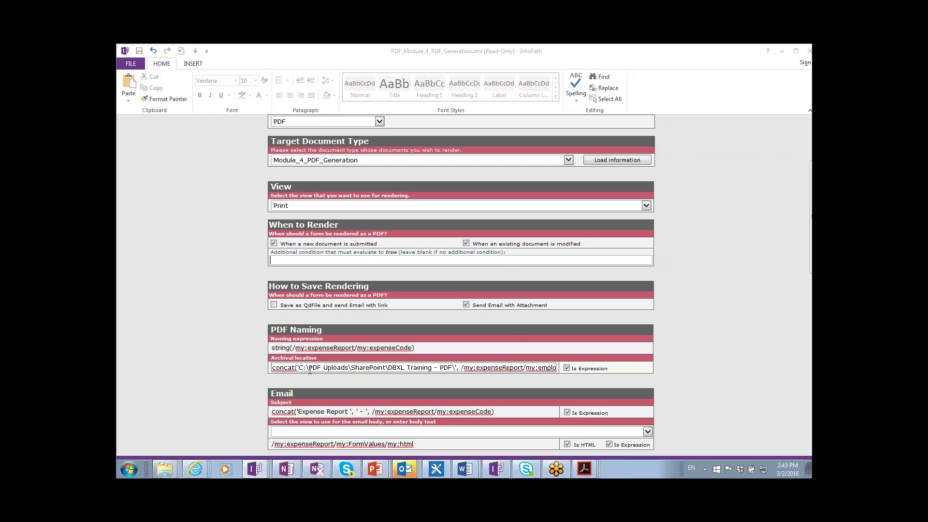
- Adapt the copied email body XPath into the condition /my:expenseReport/my:FormValues/my:Status='Approved'
{"action": "left_click", "coordinate": [420, 444]}
{"action": "left_click_drag", "start_coordinate": [420, 444], "coordinate": [289, 444]}
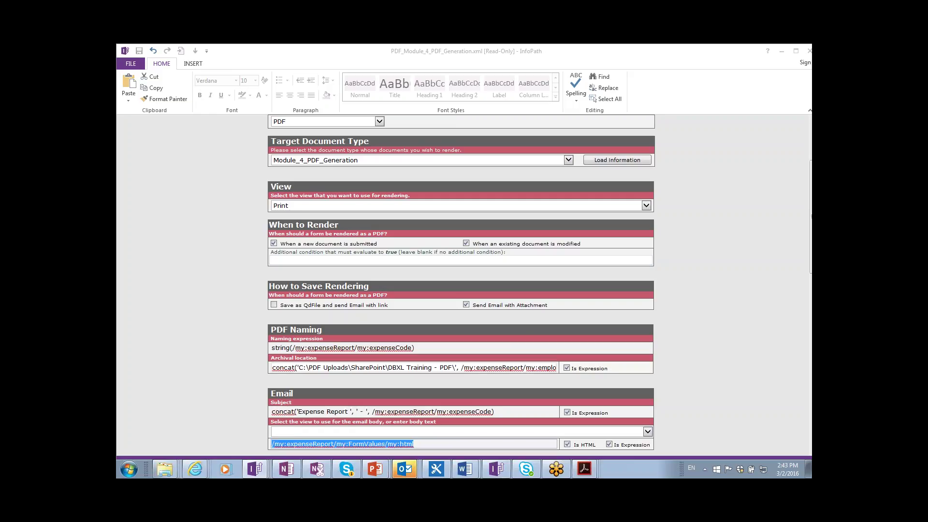
{"action": "left_click", "coordinate": [314, 264]}
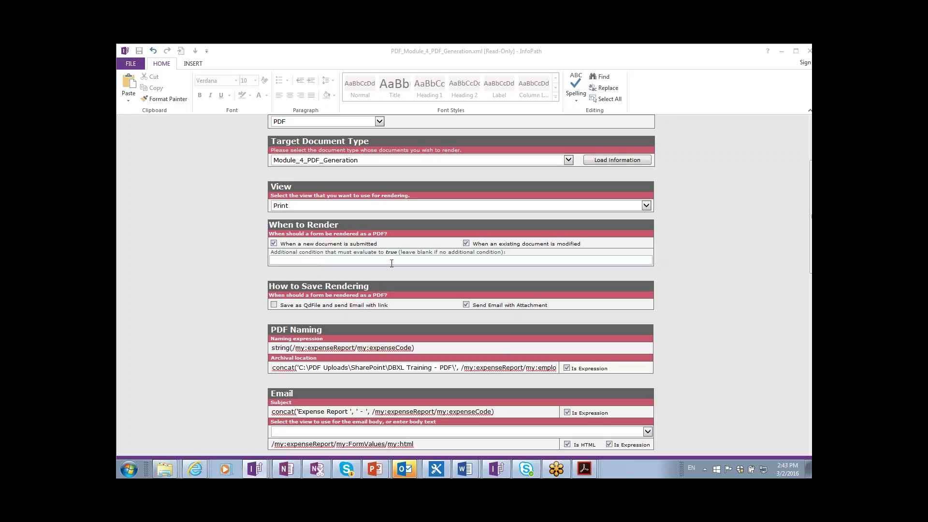
{"action": "type", "text": "/my:expenseReport/my:FormValues/my:html"}
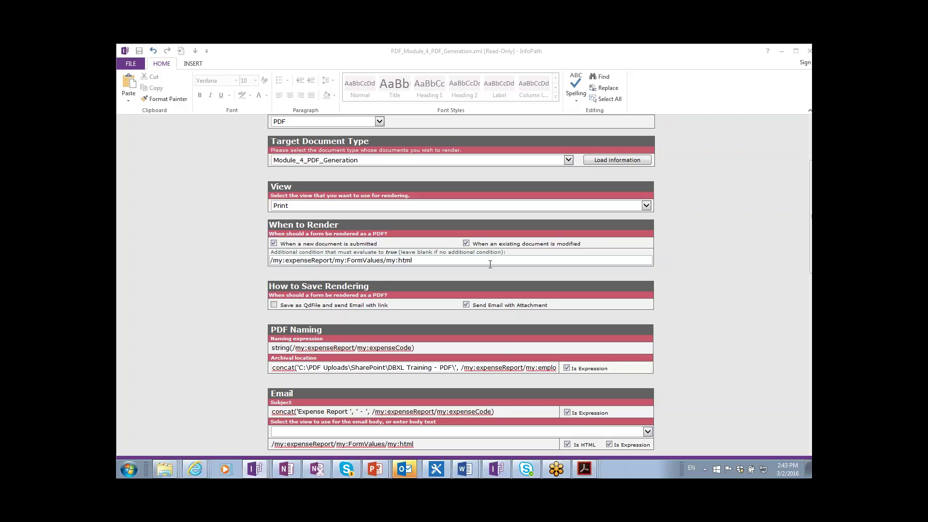
{"action": "key", "text": "BackSpace"}
{"action": "key", "text": "BackSpace"}
{"action": "key", "text": "BackSpace"}
{"action": "key", "text": "BackSpace"}
{"action": "key", "text": "BackSpace"}
{"action": "key", "text": "BackSpace"}
{"action": "key", "text": "BackSpace"}
{"action": "key", "text": "BackSpace"}
{"action": "key", "text": "BackSpace"}
{"action": "type", "text": "es/my:status"}
{"action": "key", "text": "BackSpace"}
{"action": "type", "text": "Status='Approved"}
{"action": "left_click", "coordinate": [720, 279]}
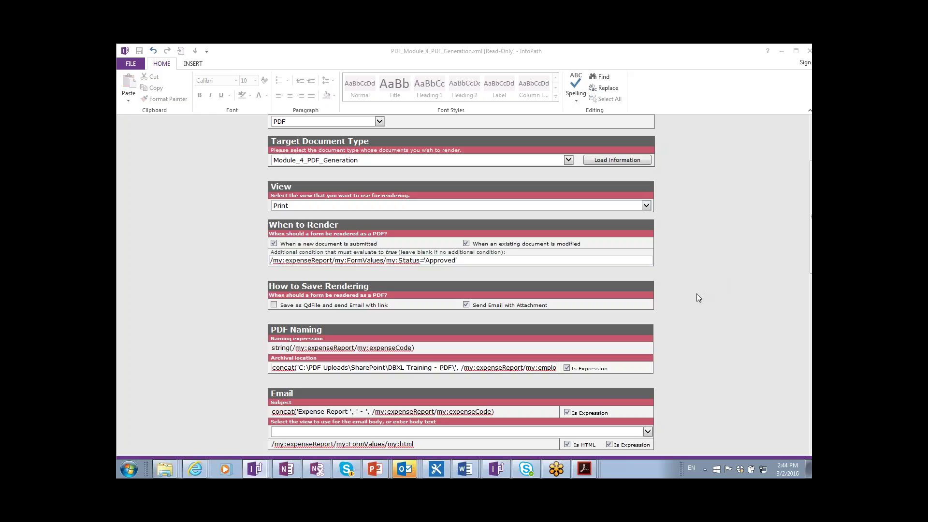
{"action": "scroll", "coordinate": [697, 294], "scroll_direction": "down", "scroll_amount": 1}
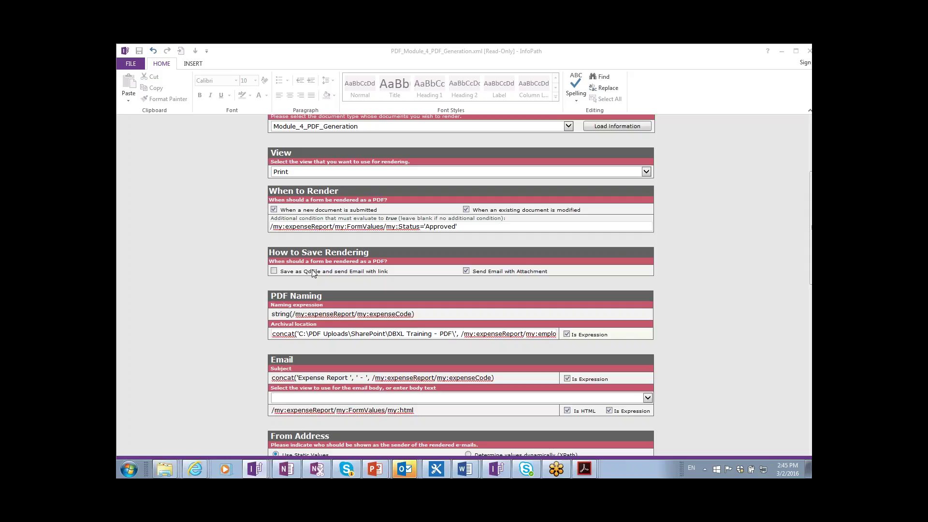
{"action": "left_click", "coordinate": [274, 271]}
- Select the PDF Naming expression, then switch to the remote server's DBXL Training - PDF folder
{"action": "scroll", "coordinate": [518, 274], "scroll_direction": "down", "scroll_amount": 1}
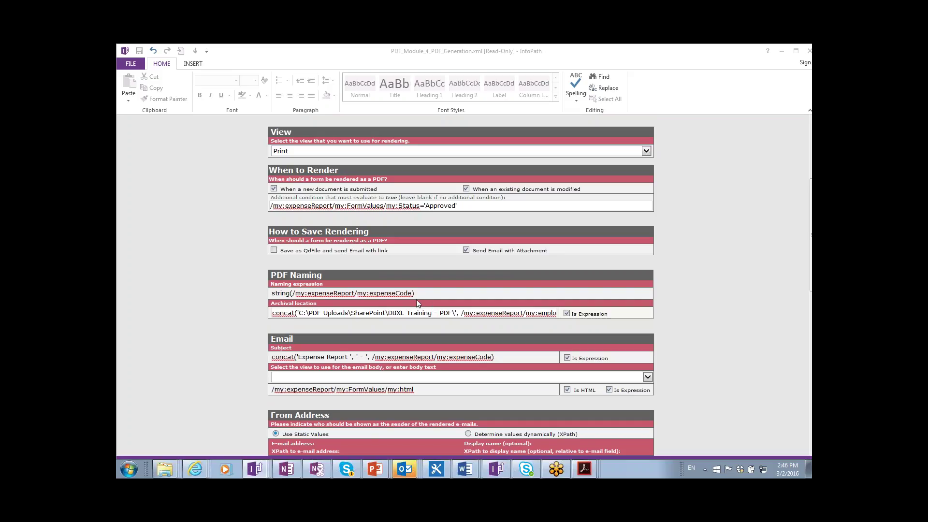
{"action": "scroll", "coordinate": [416, 300], "scroll_direction": "down", "scroll_amount": 1}
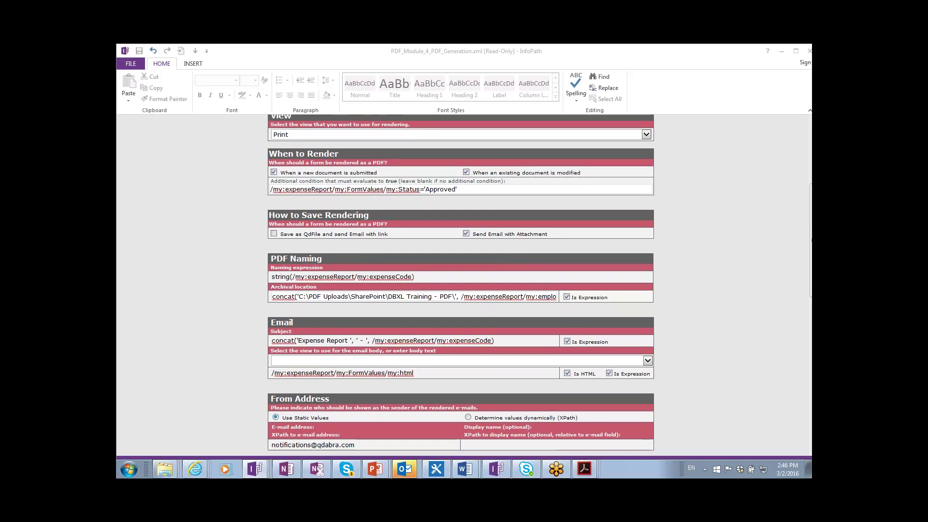
{"action": "scroll", "coordinate": [461, 285], "scroll_direction": "down", "scroll_amount": 1}
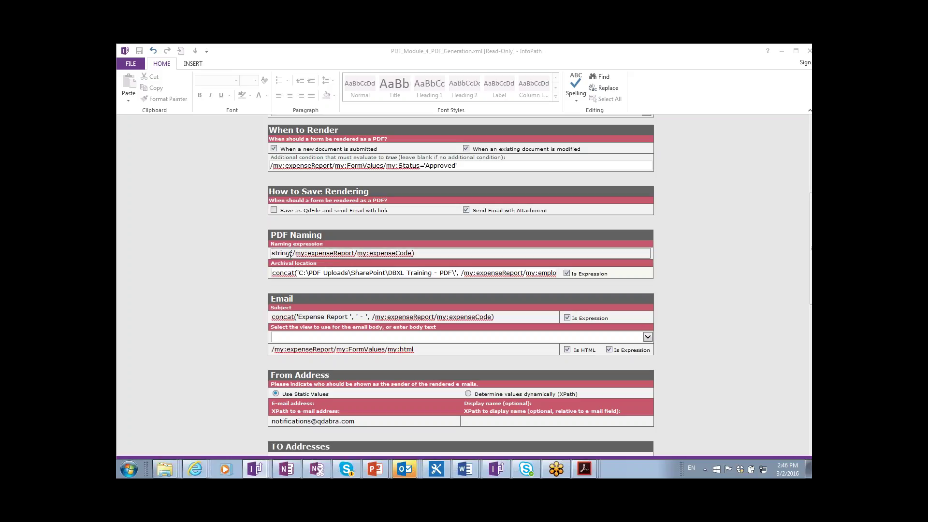
{"action": "triple_click", "coordinate": [426, 253]}
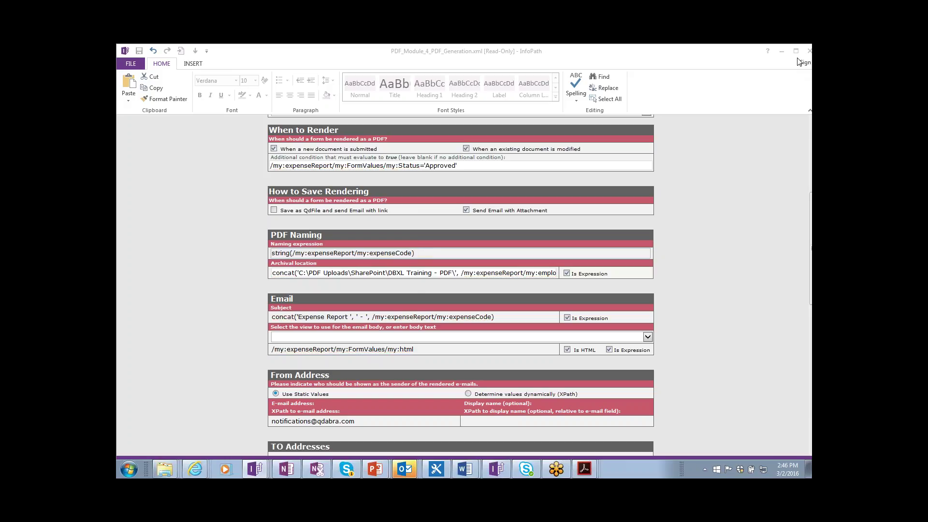
{"action": "left_click", "coordinate": [758, 143]}
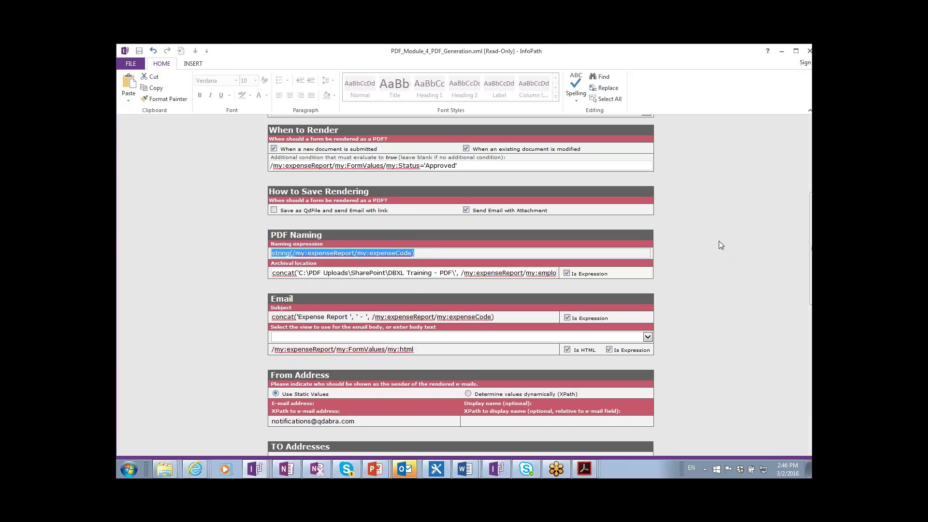
{"action": "left_click", "coordinate": [775, 231]}
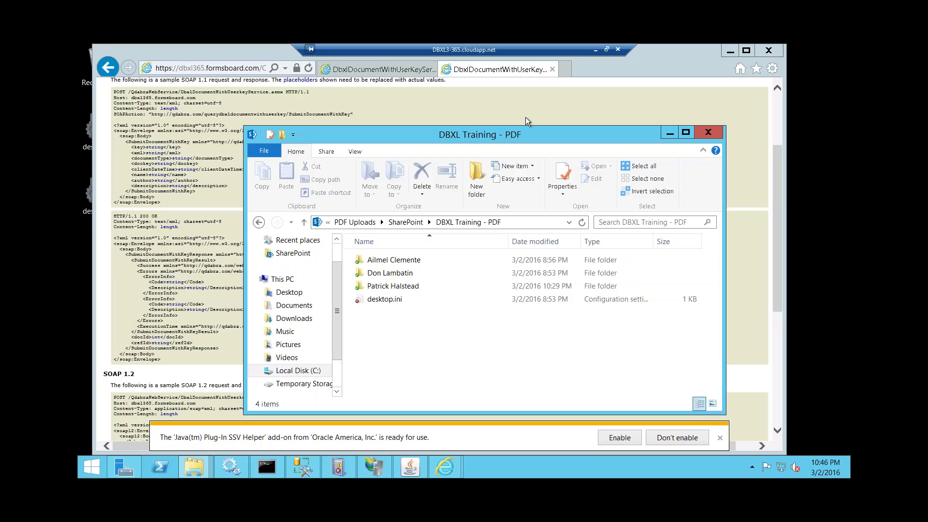
- Open an employee's archive folder, select PIZZA.pdf, and reveal the folder's full path
{"action": "left_click_drag", "start_coordinate": [527, 132], "coordinate": [479, 103]}
{"action": "double_click", "coordinate": [357, 259]}
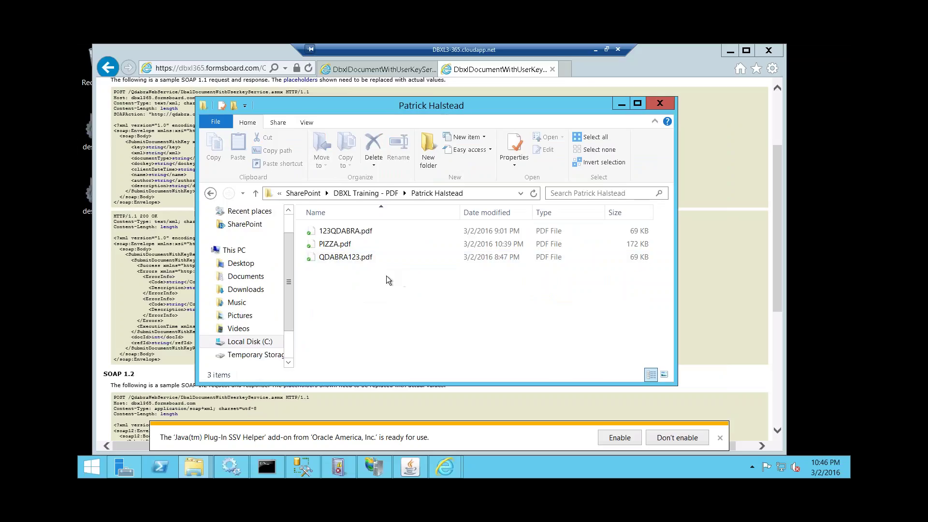
{"action": "left_click", "coordinate": [340, 246]}
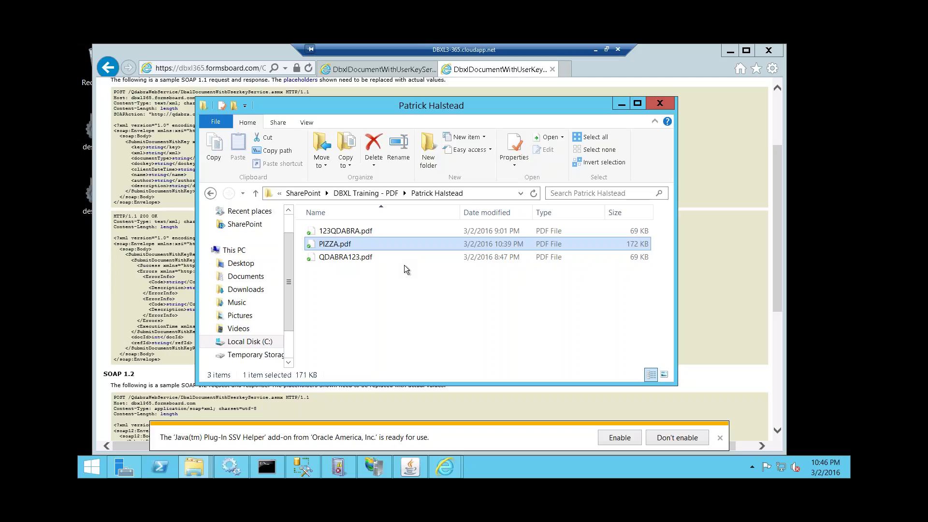
{"action": "left_click", "coordinate": [490, 193]}
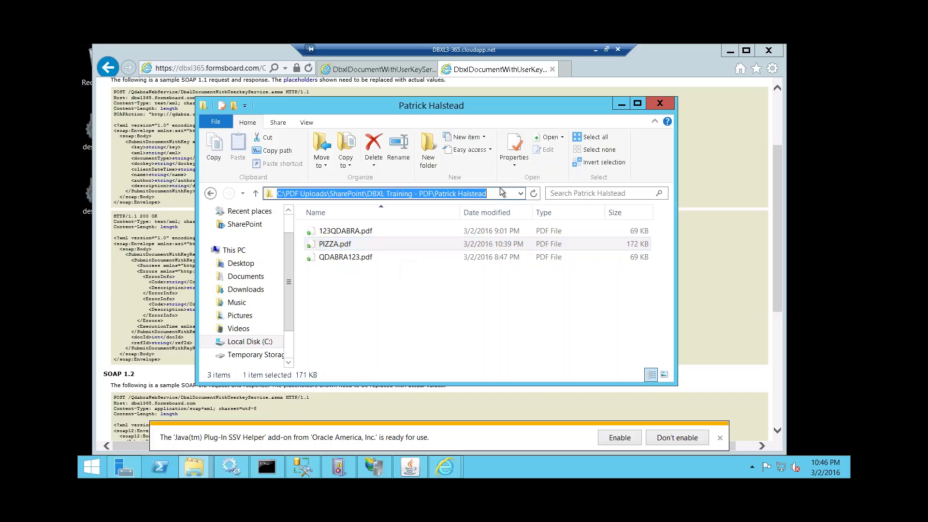
{"action": "key", "text": "End"}
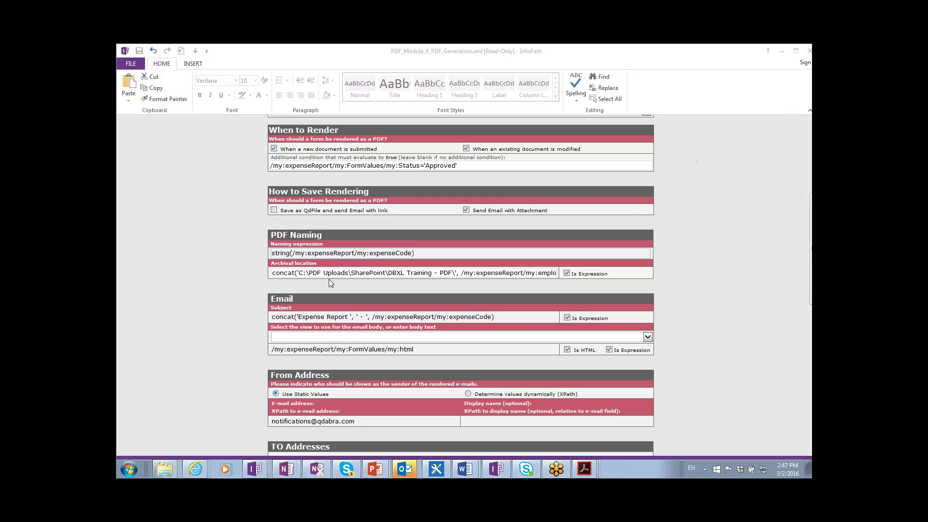
- Inspect the Archival location expression, highlighting its C:\PDF Uploads\SharePoint path and employee name part
{"action": "left_click", "coordinate": [299, 274]}
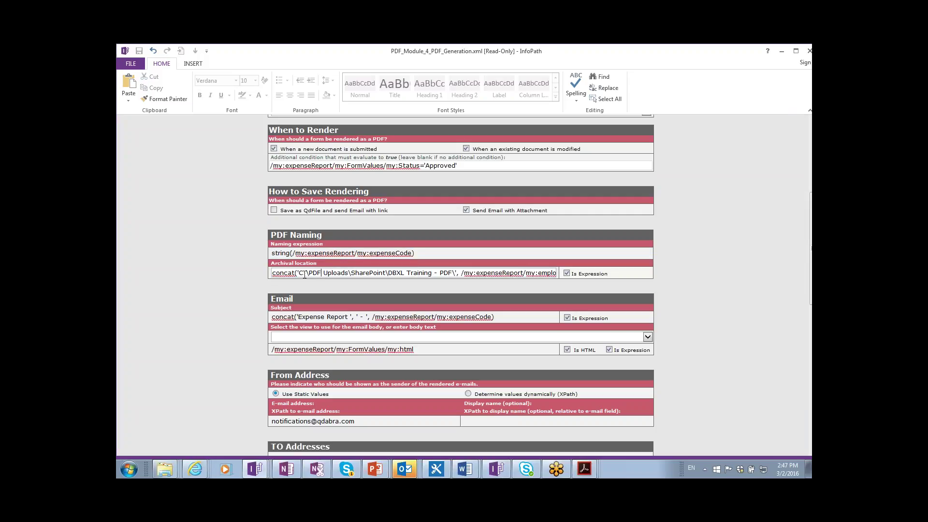
{"action": "left_click_drag", "start_coordinate": [299, 273], "coordinate": [556, 272]}
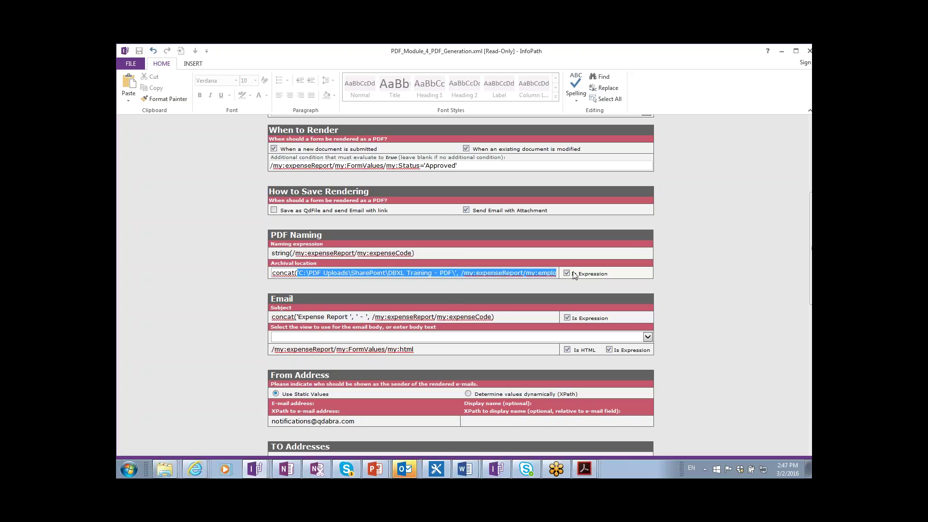
{"action": "left_click", "coordinate": [527, 275]}
{"action": "key", "text": "End"}
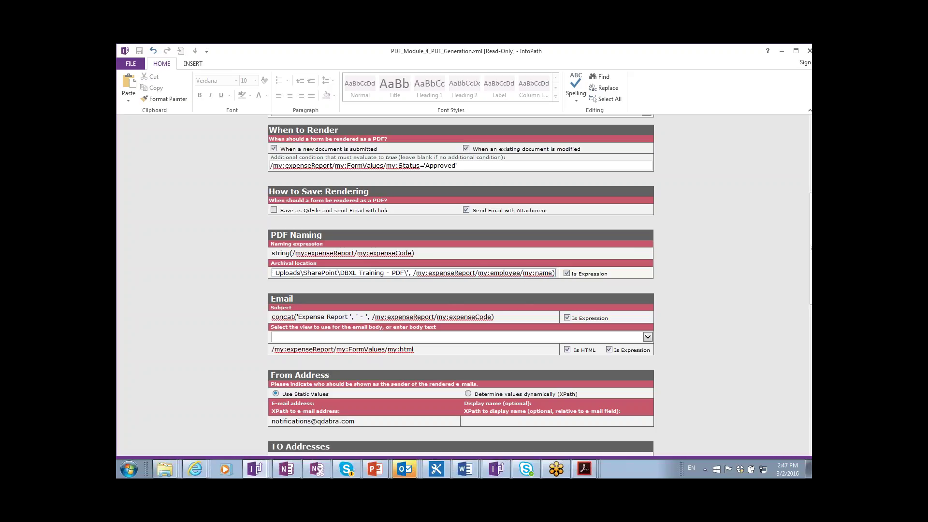
{"action": "key", "text": "shift+Left"}
{"action": "key", "text": "shift+Left"}
{"action": "key", "text": "shift+Left"}
{"action": "key", "text": "shift+Left"}
{"action": "key", "text": "shift+Left"}
{"action": "key", "text": "shift+Left"}
{"action": "key", "text": "shift+Left"}
{"action": "key", "text": "shift+Left"}
{"action": "key", "text": "shift+Left"}
{"action": "key", "text": "shift+Left"}
{"action": "key", "text": "shift+Left"}
{"action": "key", "text": "shift+Left"}
{"action": "key", "text": "shift+Left"}
{"action": "key", "text": "shift+Left"}
{"action": "key", "text": "shift+Left"}
{"action": "key", "text": "shift+Left"}
{"action": "key", "text": "shift+Left"}
{"action": "key", "text": "shift+Left"}
{"action": "key", "text": "shift+Left"}
{"action": "key", "text": "shift+Left"}
{"action": "key", "text": "shift+Left"}
{"action": "key", "text": "shift+Left"}
{"action": "key", "text": "shift+Left"}
{"action": "key", "text": "shift+Left"}
{"action": "key", "text": "shift+Left"}
{"action": "key", "text": "shift+Left"}
{"action": "key", "text": "shift+Left"}
{"action": "key", "text": "shift+Left"}
{"action": "key", "text": "shift+Left"}
{"action": "key", "text": "shift+Left"}
{"action": "key", "text": "shift+Left"}
{"action": "key", "text": "shift+Left"}
{"action": "key", "text": "shift+Left"}
{"action": "key", "text": "shift+Left"}
{"action": "key", "text": "shift+Left"}
{"action": "key", "text": "shift+Left"}
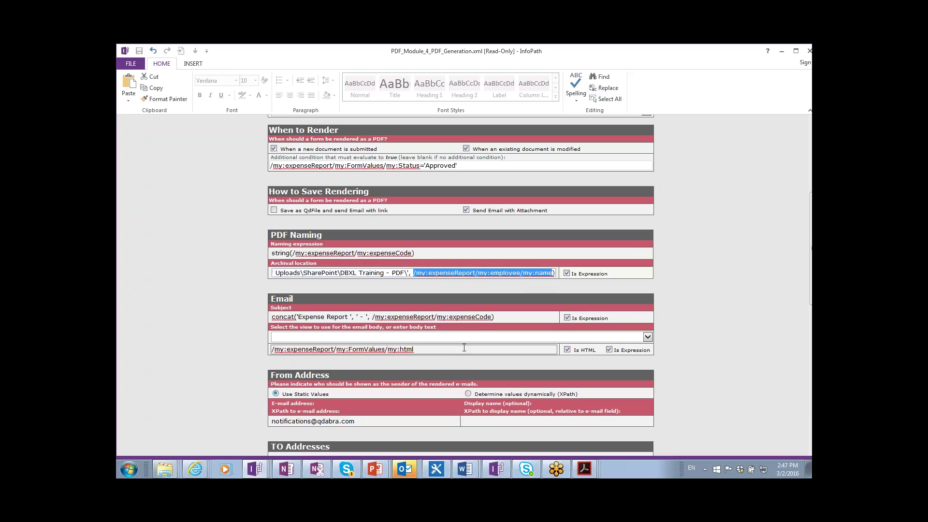
- Compare the Email Subject expression with the end of the Archival location expression
{"action": "left_click", "coordinate": [511, 317]}
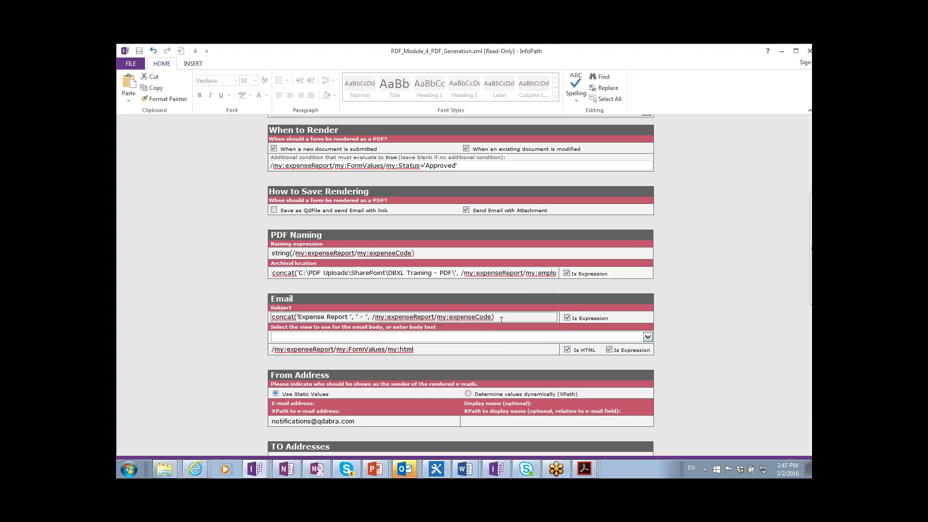
{"action": "key", "text": "ctrl+a"}
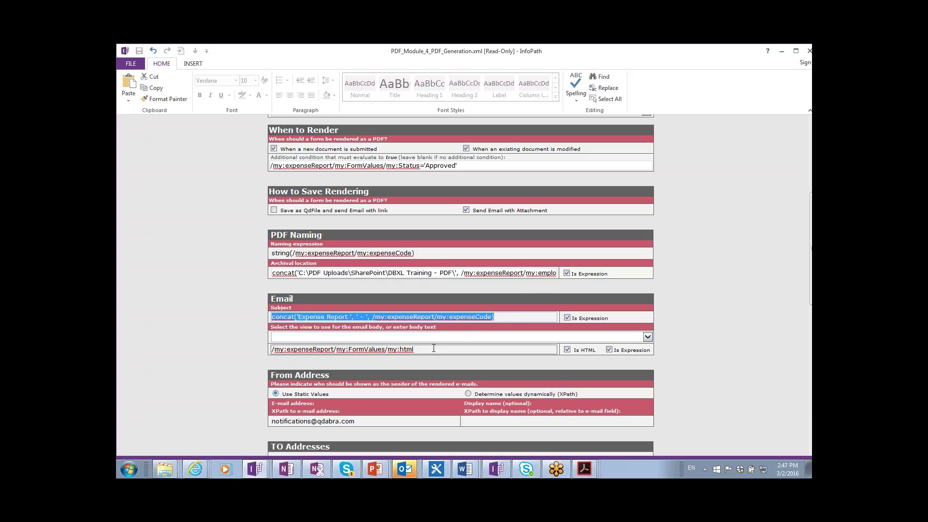
{"action": "scroll", "coordinate": [434, 348], "scroll_direction": "down", "scroll_amount": 3}
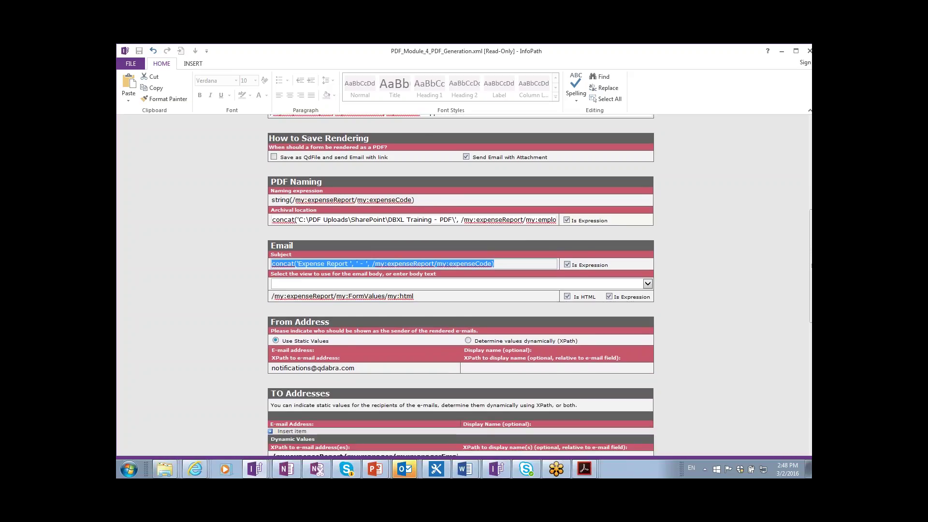
{"action": "left_click", "coordinate": [489, 217]}
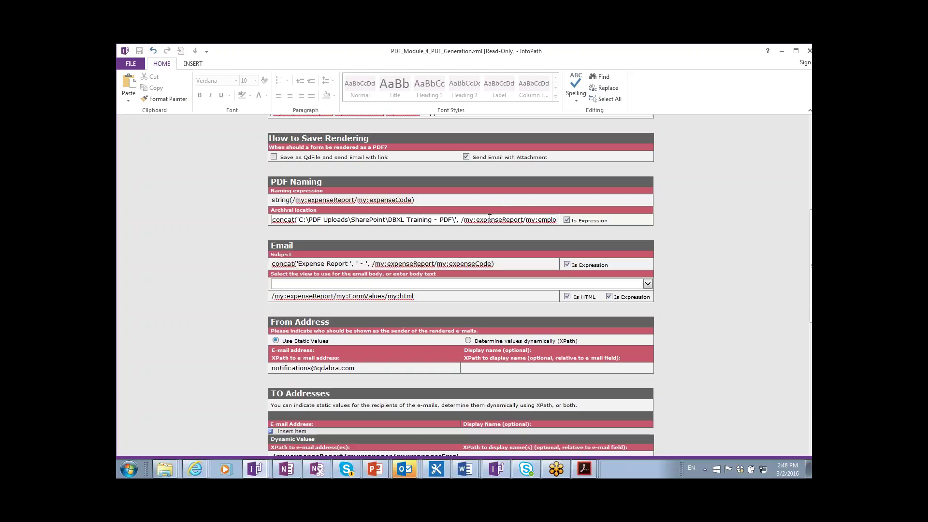
{"action": "key", "text": "End"}
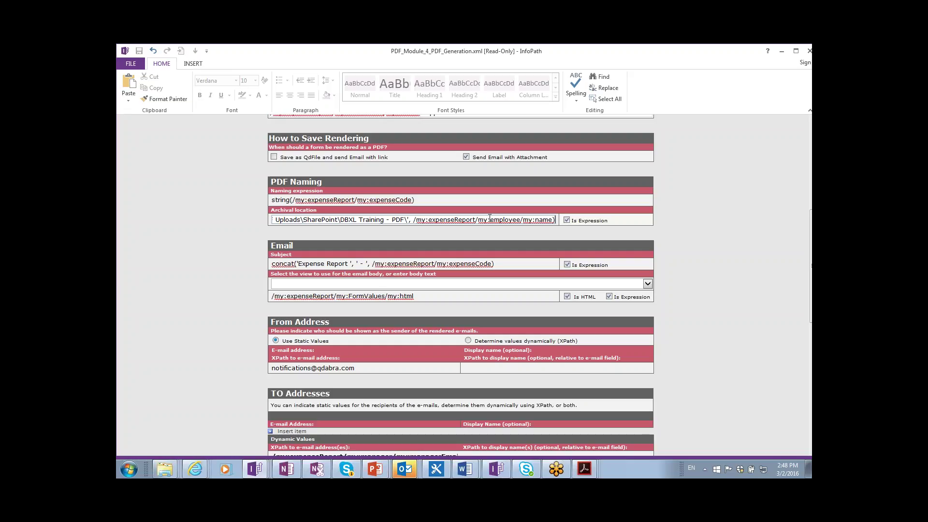
{"action": "left_click", "coordinate": [497, 262]}
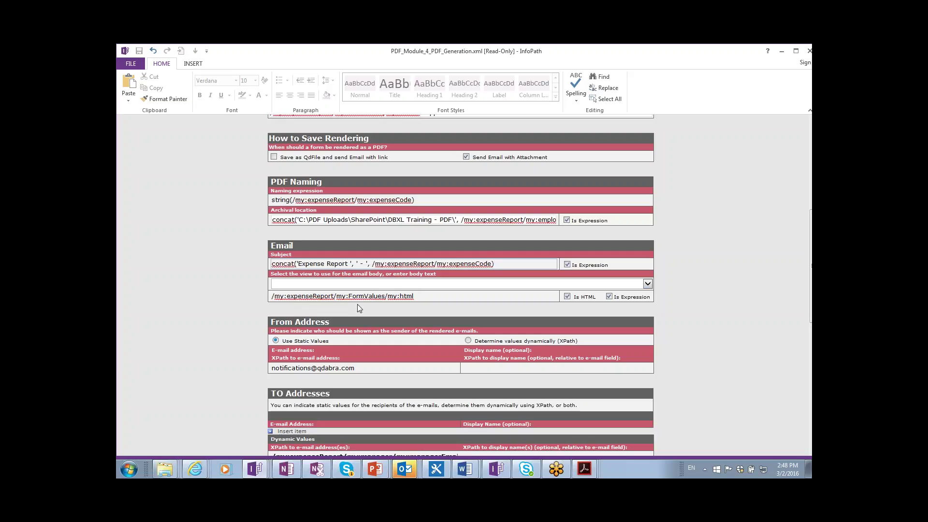
{"action": "scroll", "coordinate": [585, 283], "scroll_direction": "down", "scroll_amount": 1}
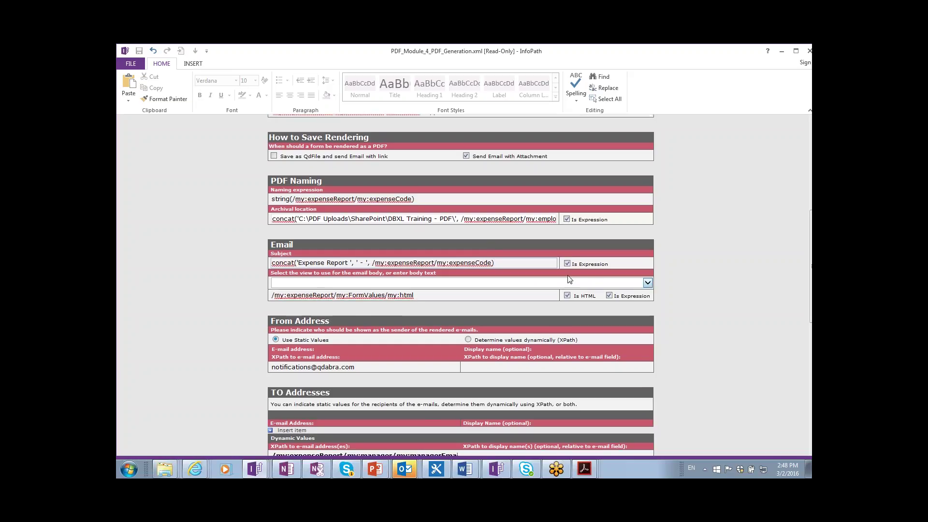
- Review the expense-code PDF naming expression and the 'Expense Report - ' email subject
{"action": "left_click", "coordinate": [404, 200]}
{"action": "key", "text": "ctrl+a"}
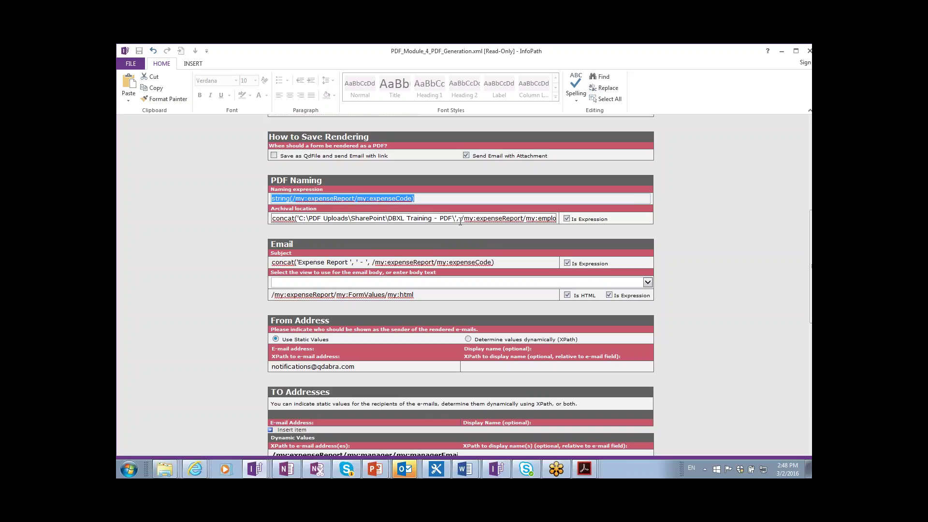
{"action": "left_click", "coordinate": [421, 202]}
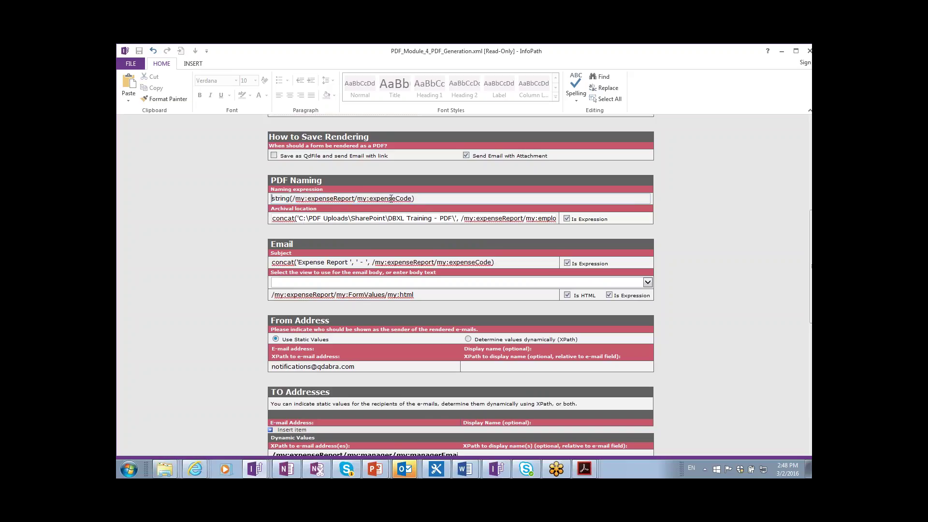
{"action": "left_click", "coordinate": [360, 202]}
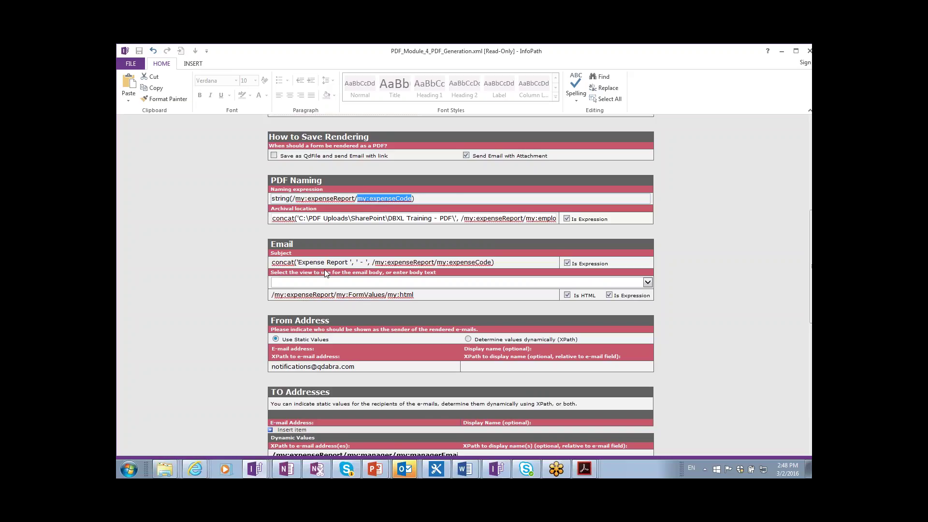
{"action": "left_click", "coordinate": [330, 266]}
{"action": "left_click", "coordinate": [286, 244]}
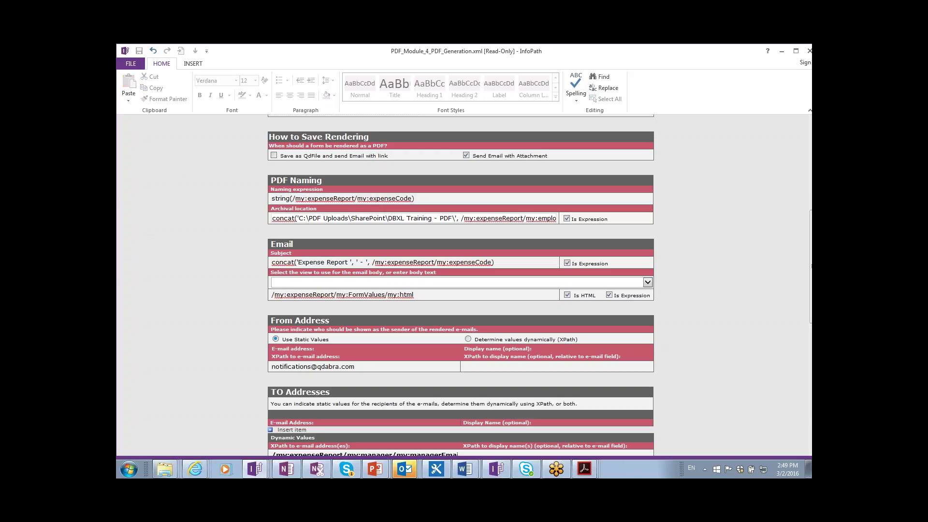
{"action": "left_click_drag", "start_coordinate": [494, 261], "coordinate": [283, 265]}
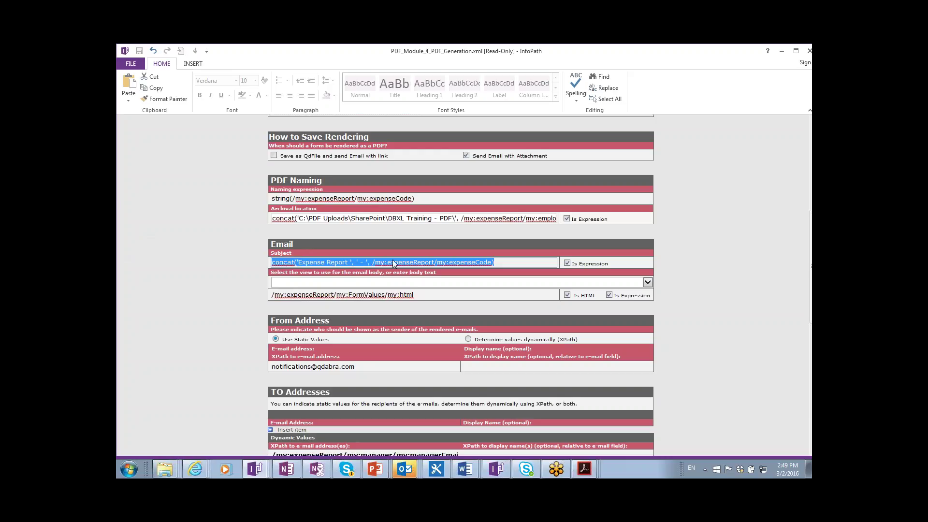
{"action": "key", "text": "alt+Tab"}
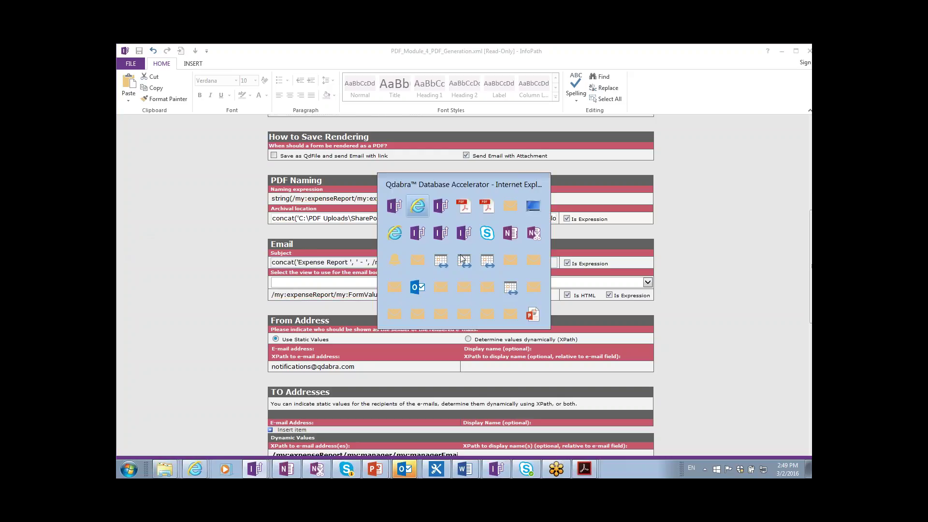
{"action": "key", "text": "alt+Tab"}
{"action": "key", "text": "alt+Tab"}
{"action": "key", "text": "alt+Tab"}
{"action": "key", "text": "alt+Tab"}
{"action": "key", "text": "alt+Tab"}
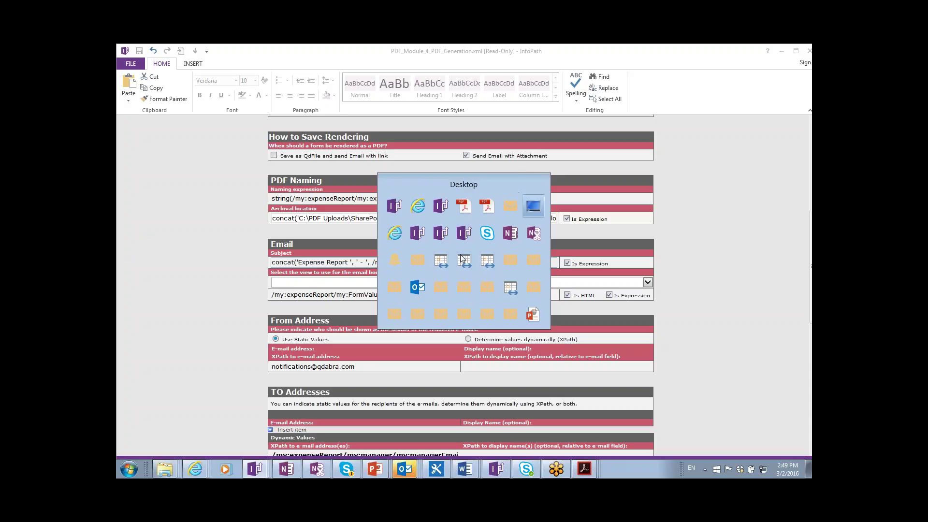
{"action": "key", "text": "alt+shift+Tab"}
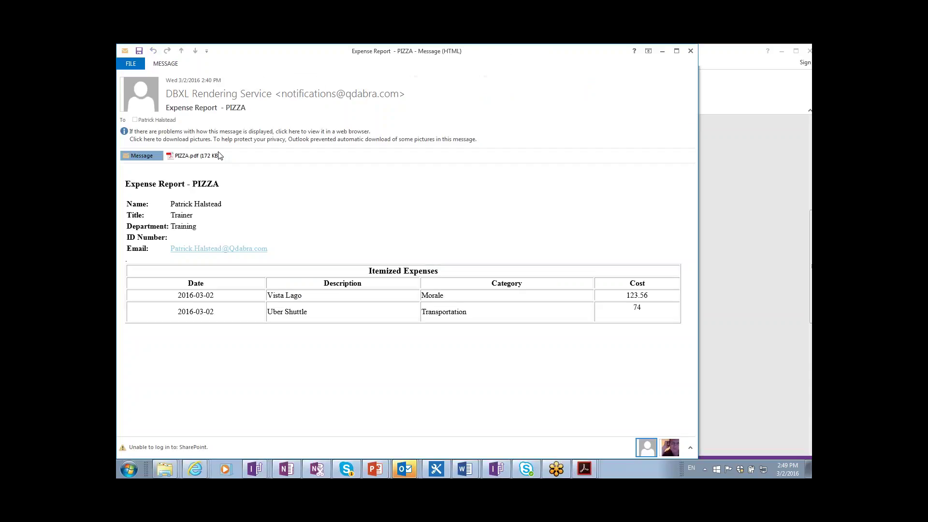
{"action": "left_click_drag", "start_coordinate": [174, 107], "coordinate": [248, 108]}
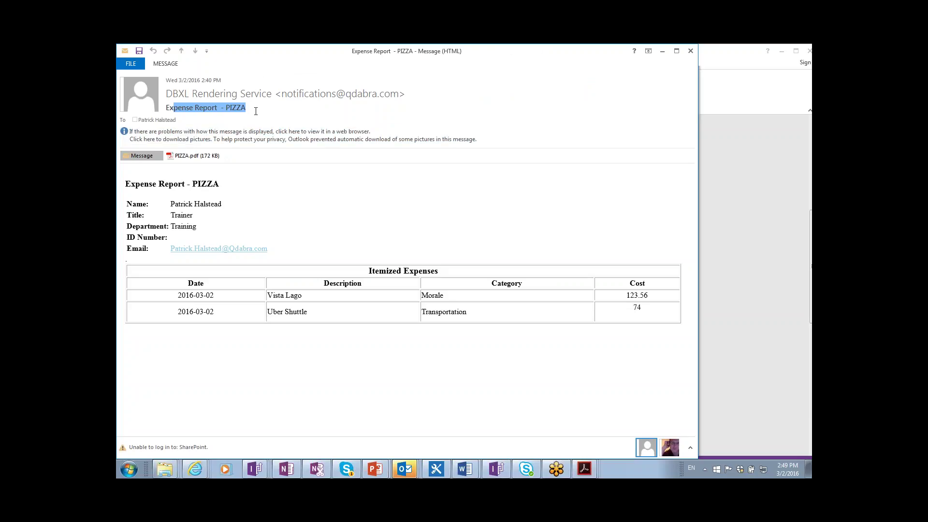
{"action": "left_click", "coordinate": [253, 111]}
{"action": "left_click_drag", "start_coordinate": [253, 110], "coordinate": [167, 109]}
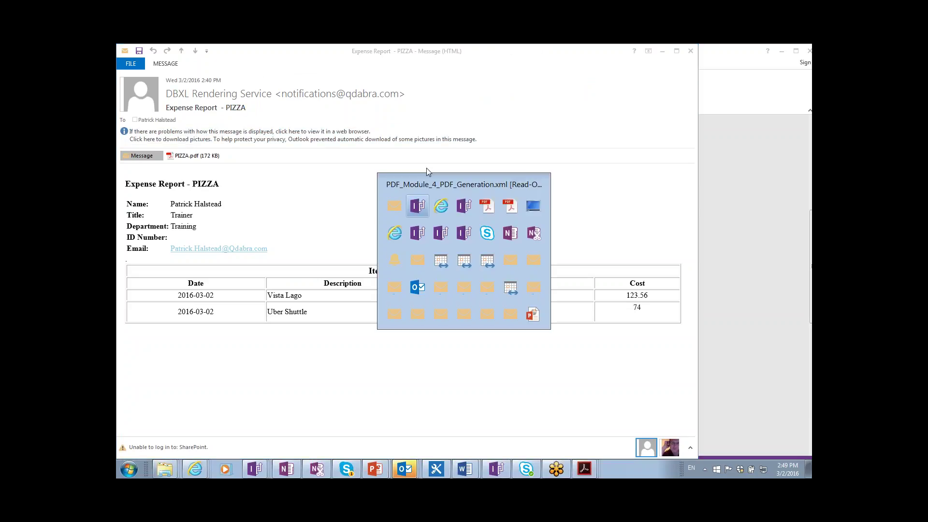
{"action": "key", "text": "alt+Tab"}
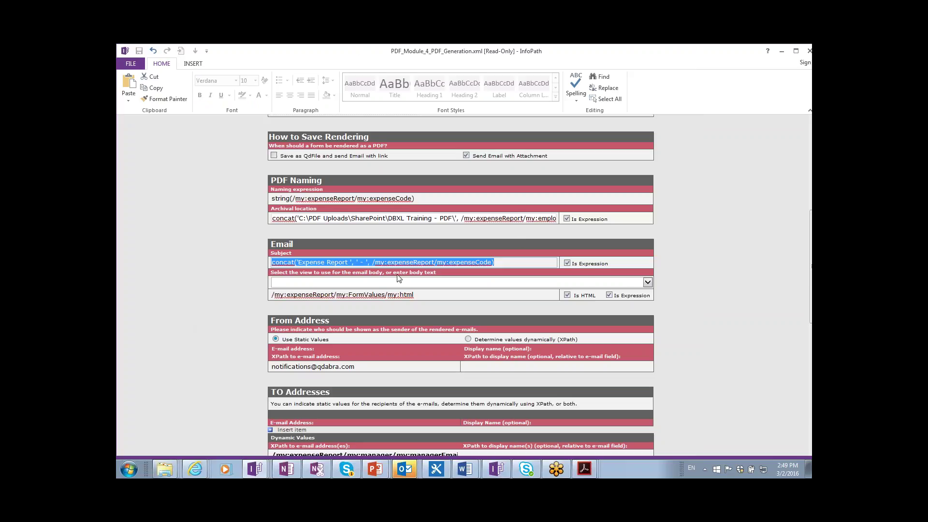
- Set the email body to View 1, then compare it with the Outlook email's Itemized Expenses table
{"action": "left_click", "coordinate": [366, 284]}
{"action": "left_click", "coordinate": [366, 284]}
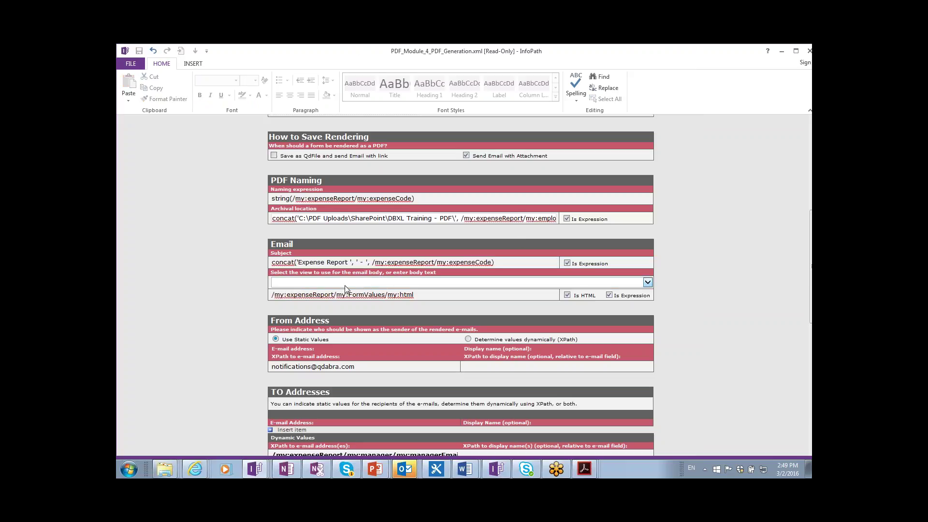
{"action": "left_click", "coordinate": [344, 284]}
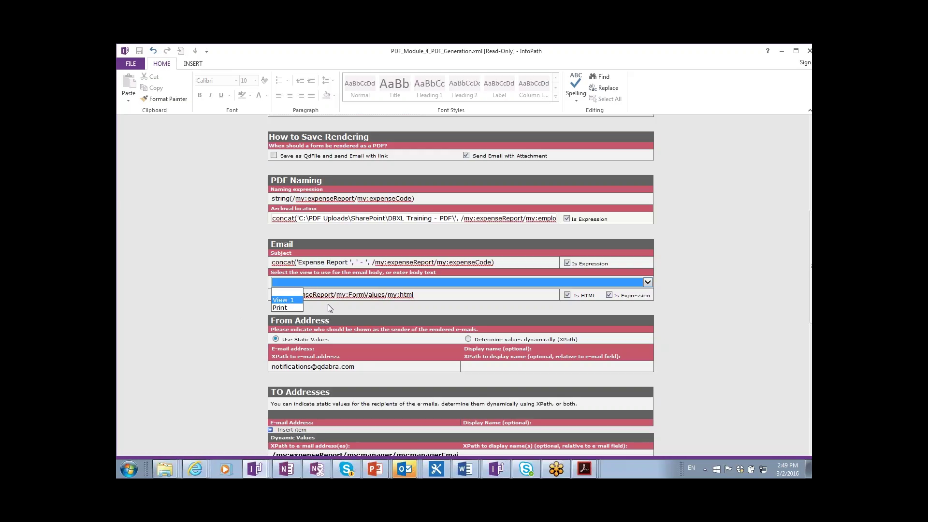
{"action": "left_click", "coordinate": [293, 301]}
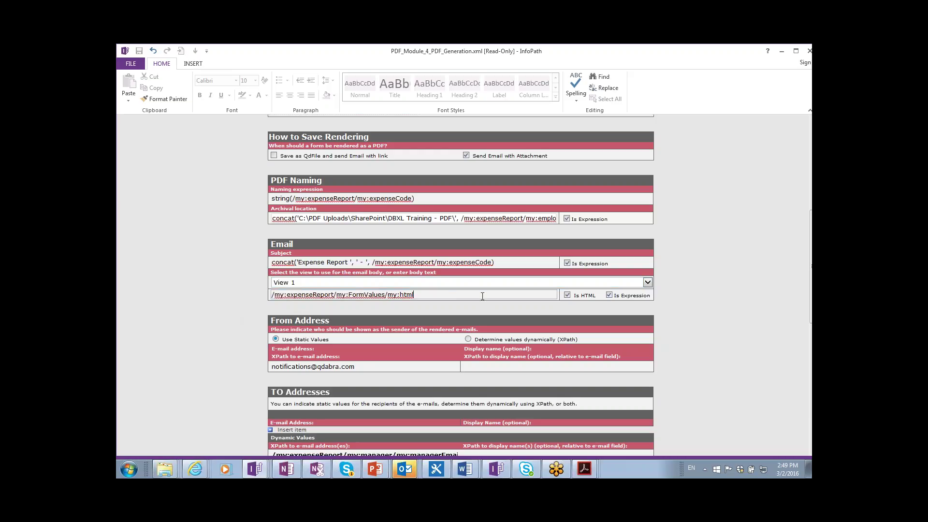
{"action": "left_click_drag", "start_coordinate": [414, 295], "coordinate": [281, 297]}
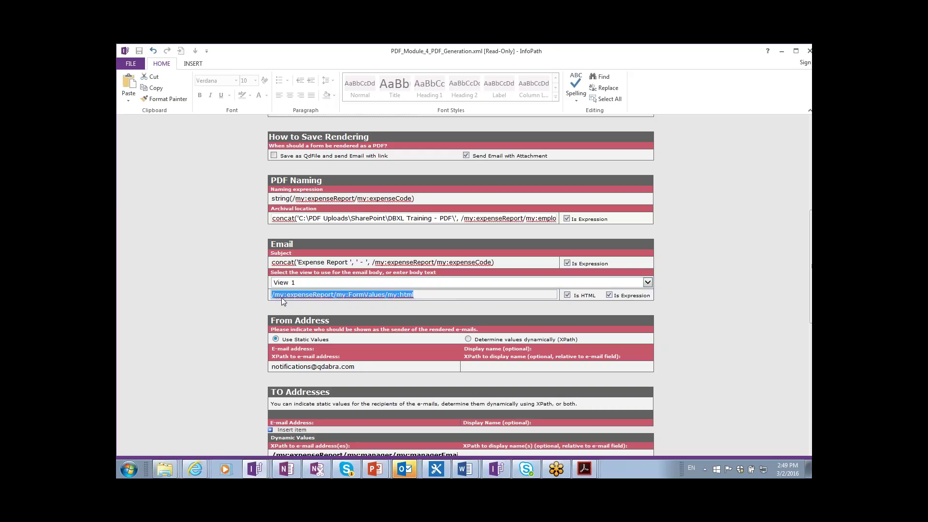
{"action": "key", "text": "alt+Tab"}
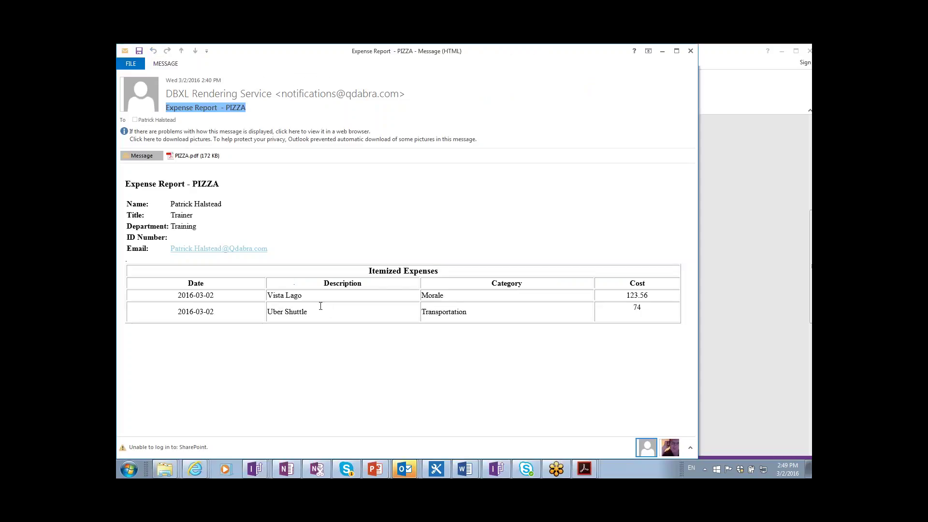
{"action": "left_click_drag", "start_coordinate": [300, 374], "coordinate": [164, 180]}
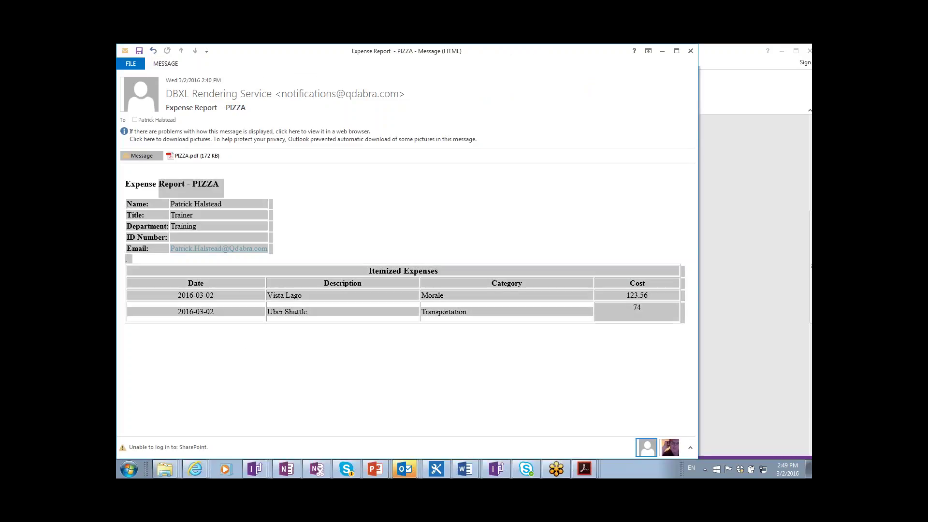
{"action": "key", "text": "alt+Tab"}
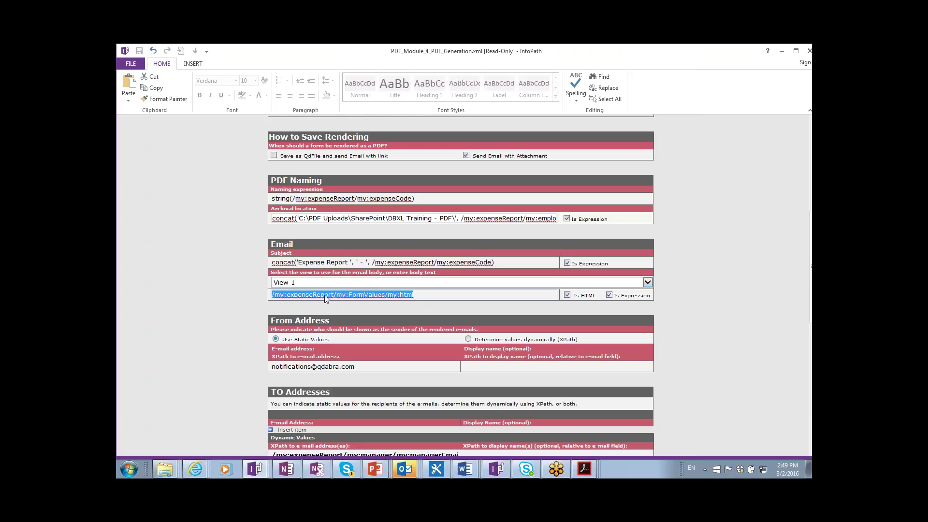
{"action": "left_click", "coordinate": [721, 339]}
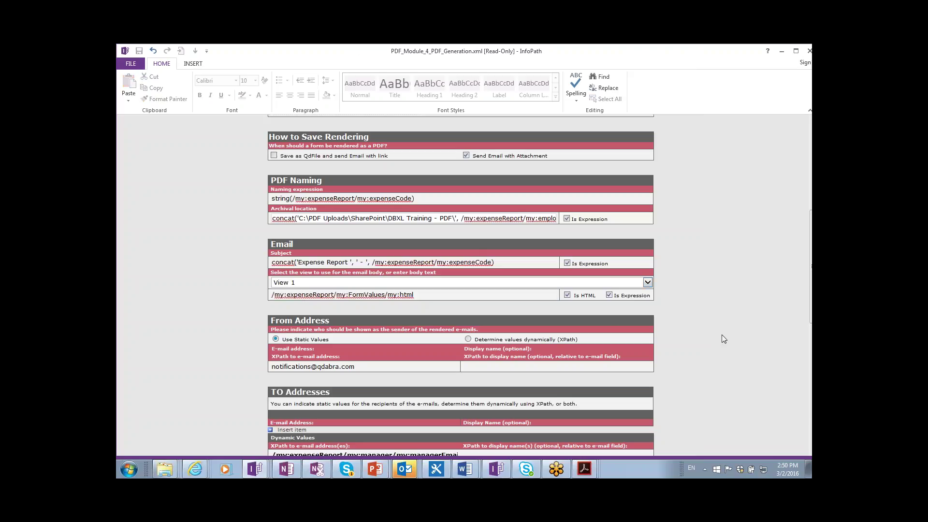
{"action": "scroll", "coordinate": [722, 335], "scroll_direction": "down", "scroll_amount": 3}
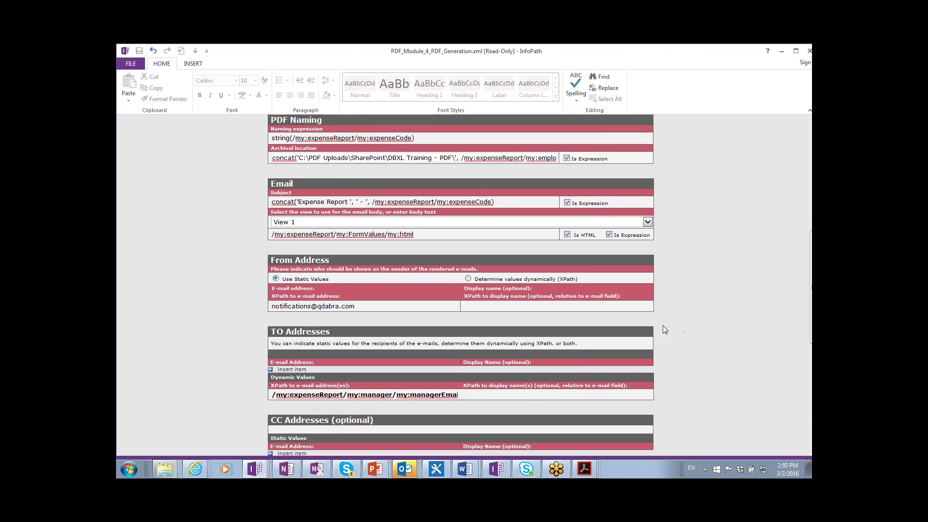
{"action": "scroll", "coordinate": [665, 330], "scroll_direction": "down", "scroll_amount": 1}
{"action": "scroll", "coordinate": [663, 326], "scroll_direction": "down", "scroll_amount": 1}
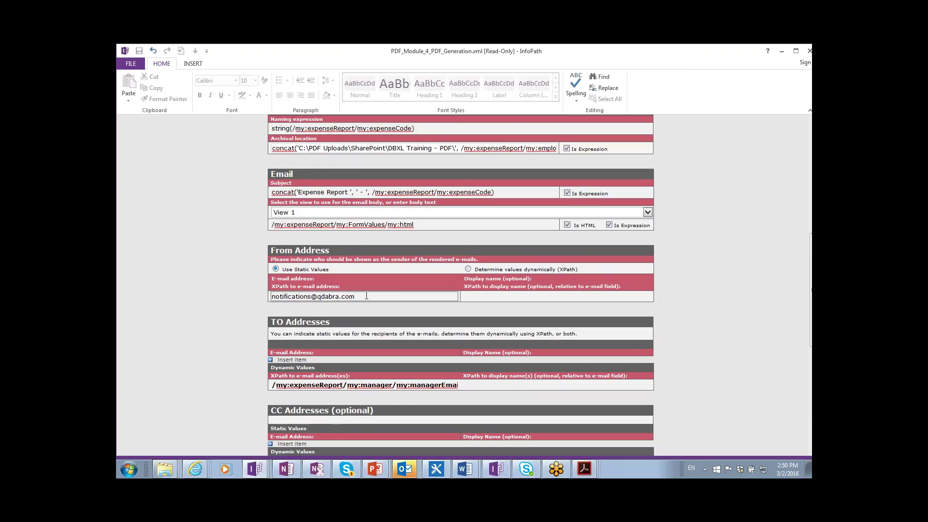
{"action": "left_click_drag", "start_coordinate": [357, 298], "coordinate": [271, 296]}
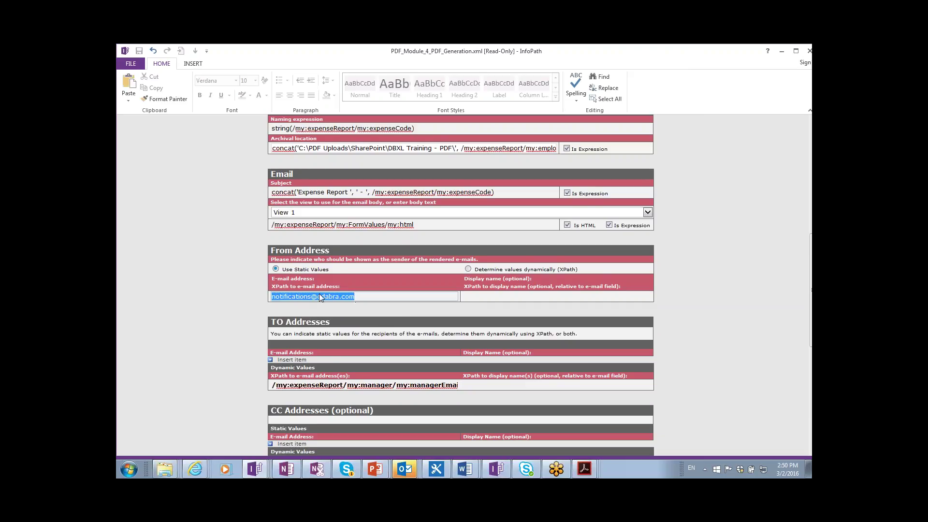
{"action": "scroll", "coordinate": [439, 330], "scroll_direction": "down", "scroll_amount": 3}
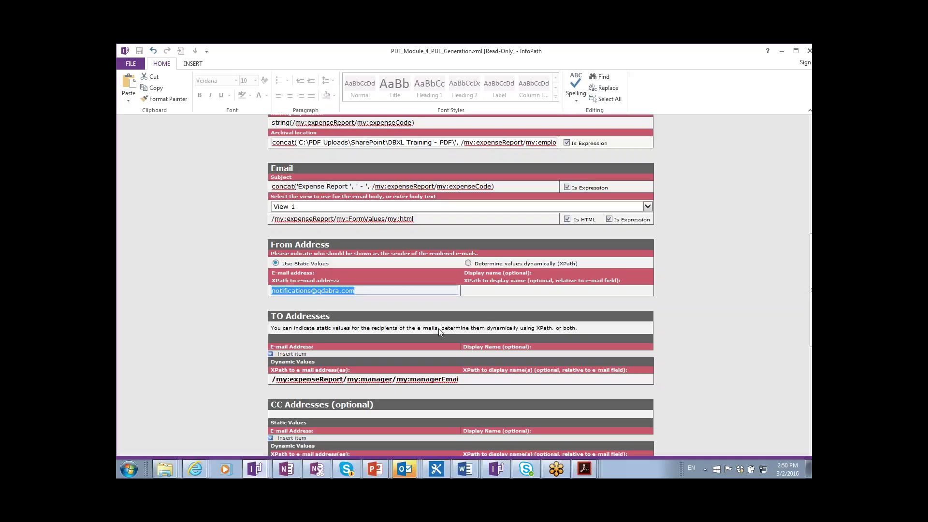
{"action": "left_click_drag", "start_coordinate": [407, 347], "coordinate": [457, 346]}
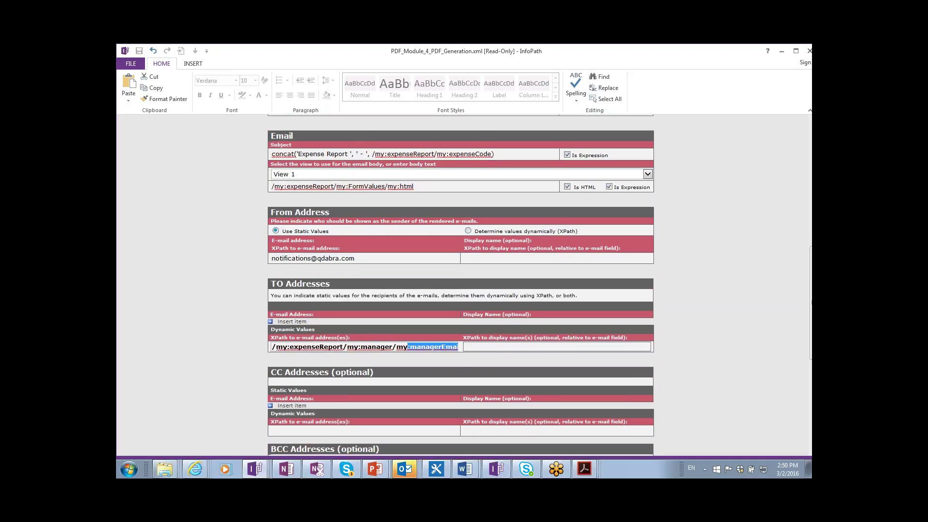
{"action": "scroll", "coordinate": [461, 347], "scroll_direction": "down", "scroll_amount": 3}
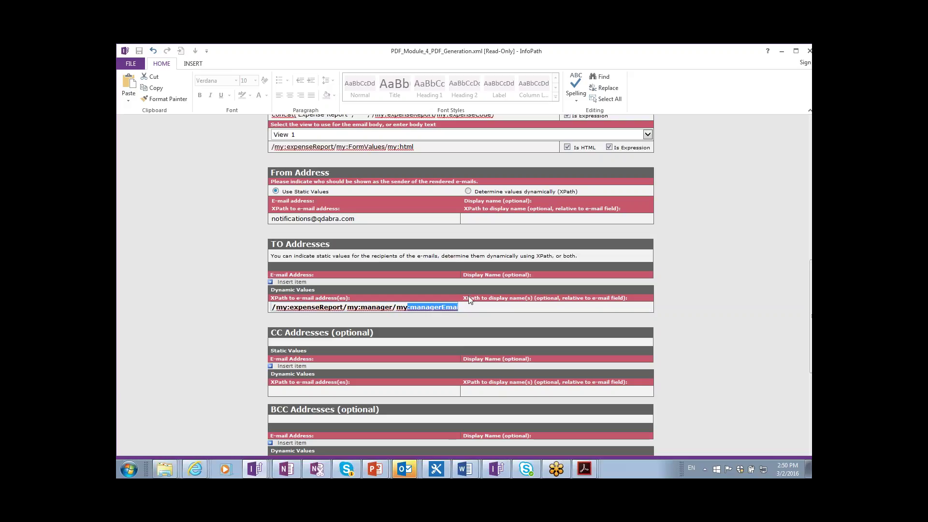
- Review the TO, CC and receipt attachment XPaths, save the render mapping, and switch to the Control Panel
{"action": "left_click", "coordinate": [291, 282]}
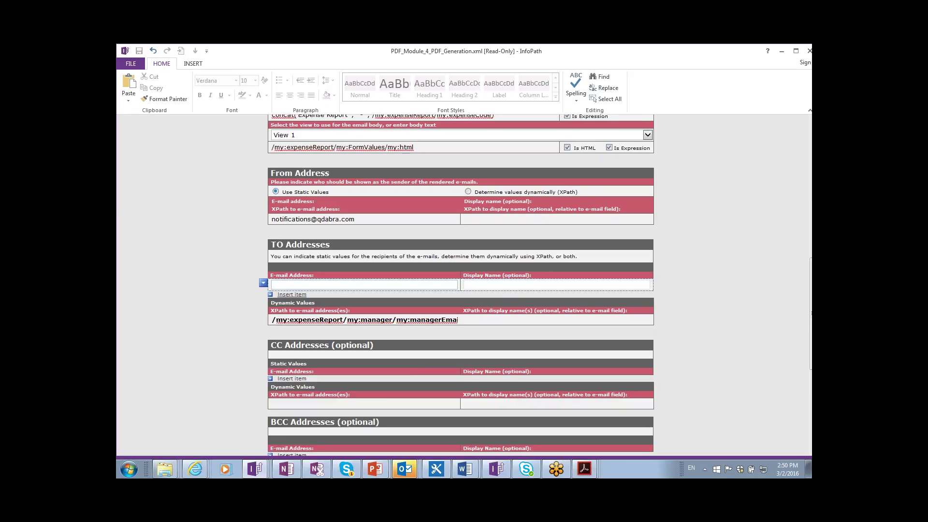
{"action": "key", "text": "ctrl+z"}
{"action": "left_click", "coordinate": [348, 309]}
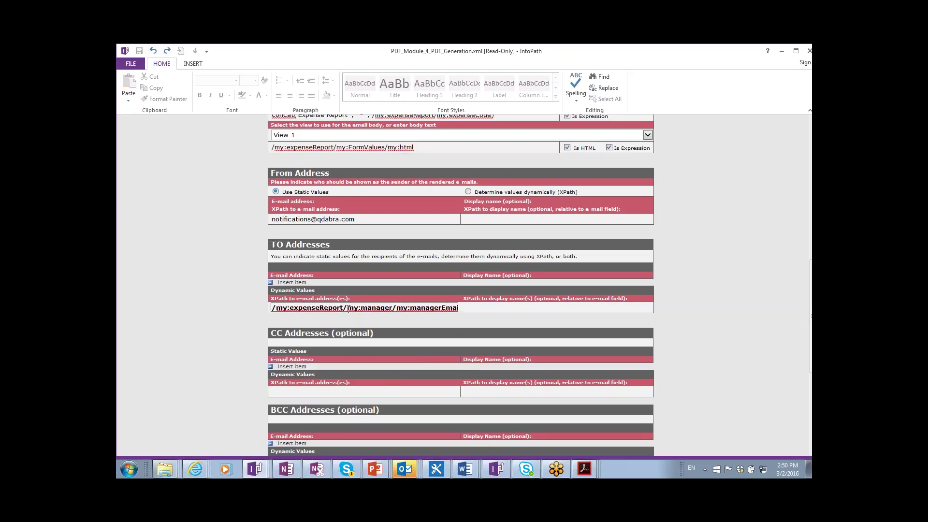
{"action": "scroll", "coordinate": [359, 318], "scroll_direction": "down", "scroll_amount": 2}
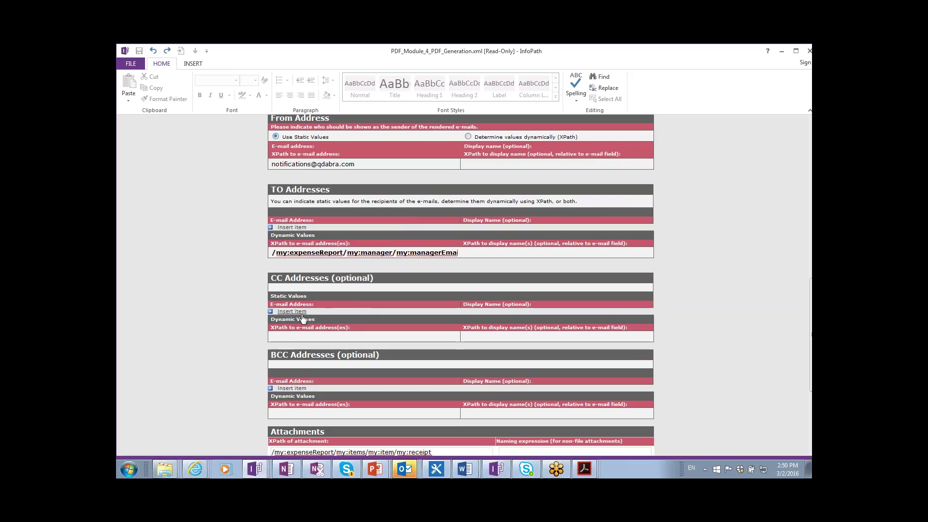
{"action": "left_click", "coordinate": [299, 334]}
{"action": "scroll", "coordinate": [302, 334], "scroll_direction": "down", "scroll_amount": 2}
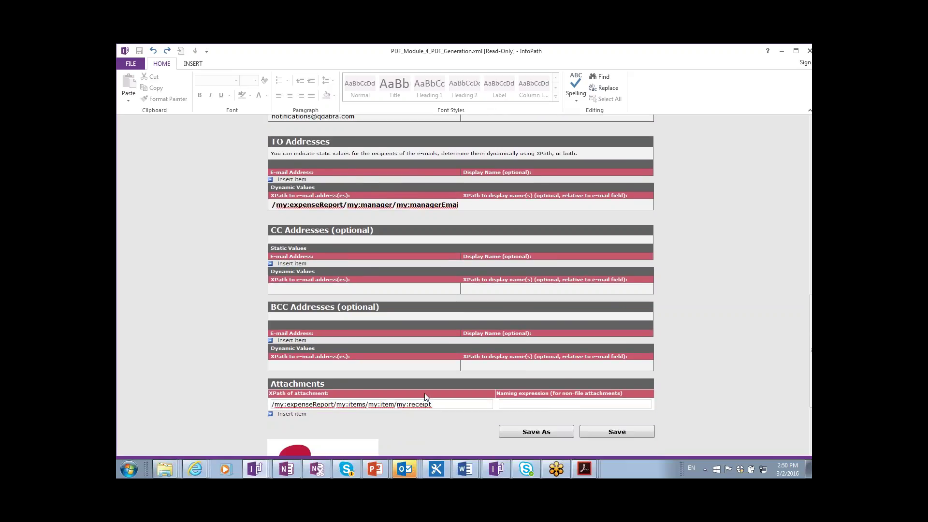
{"action": "left_click_drag", "start_coordinate": [435, 405], "coordinate": [271, 404]}
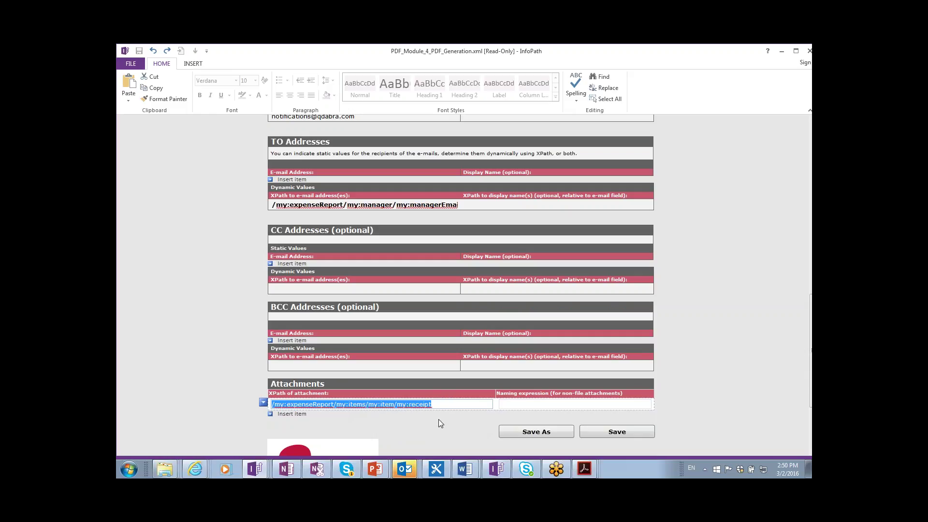
{"action": "left_click", "coordinate": [604, 431]}
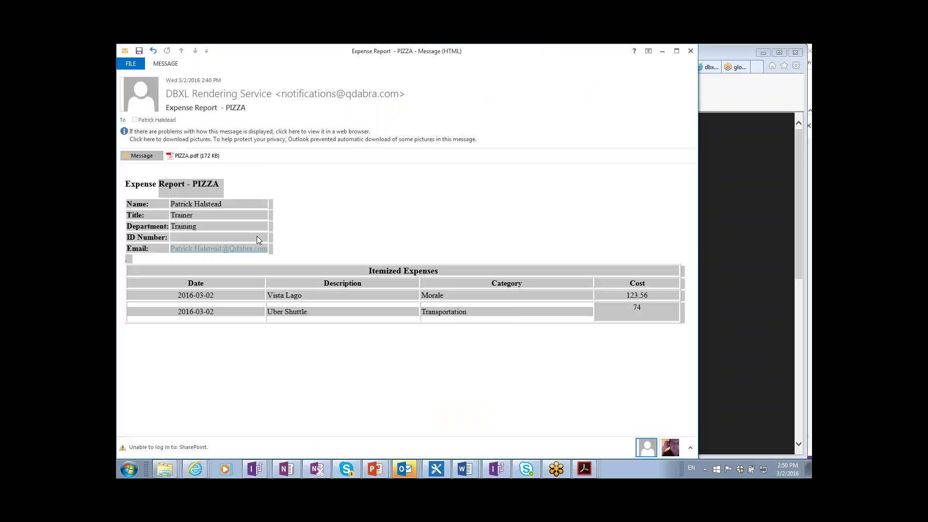
{"action": "key", "text": "alt+Tab"}
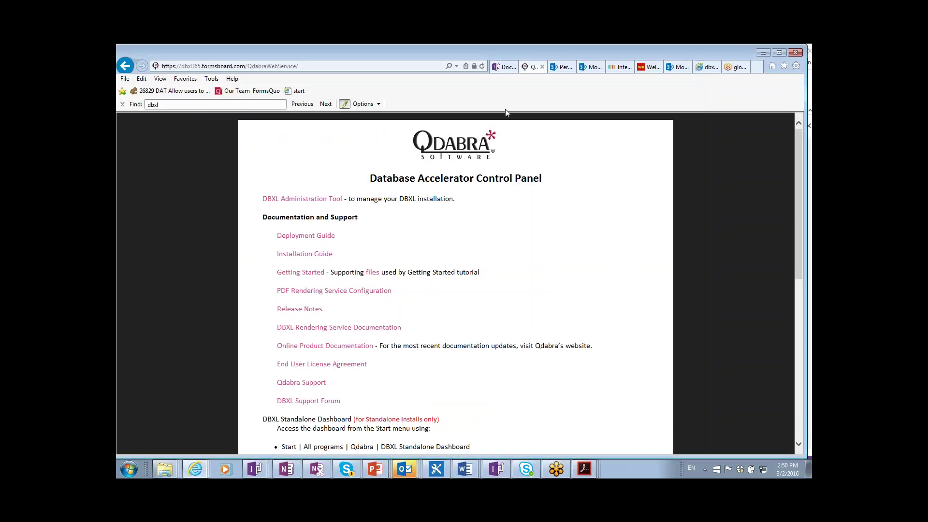
- Go to the training SharePoint site and open the Module_4_QdRender form library
{"action": "left_click", "coordinate": [570, 69]}
{"action": "left_click", "coordinate": [621, 68]}
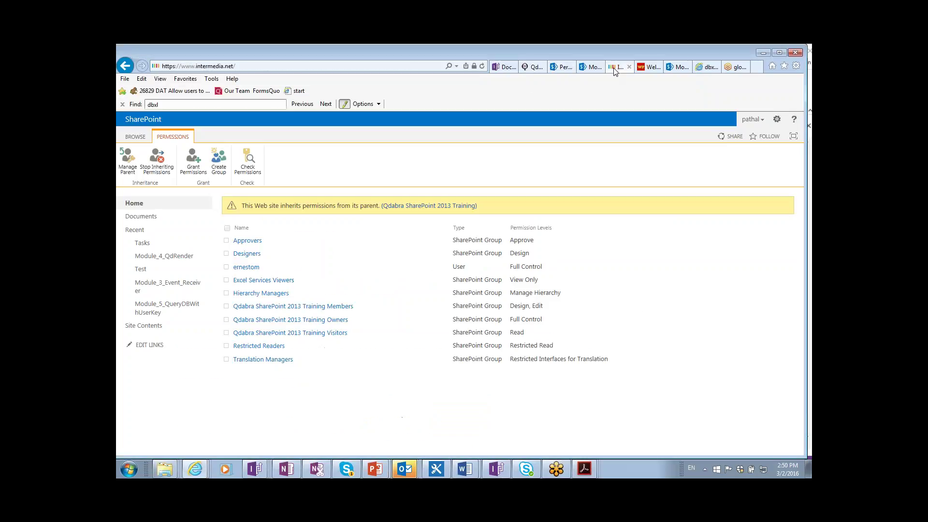
{"action": "mouse_move", "coordinate": [467, 150]}
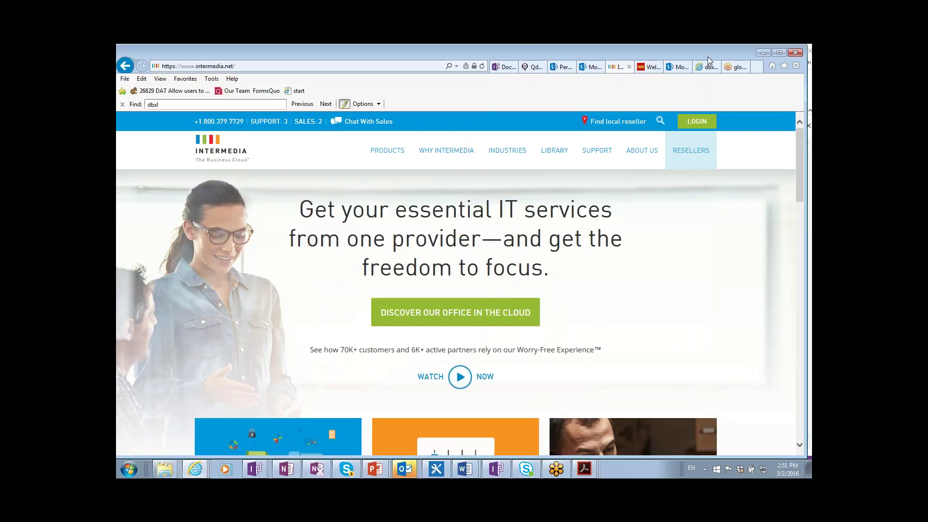
{"action": "left_click", "coordinate": [672, 69]}
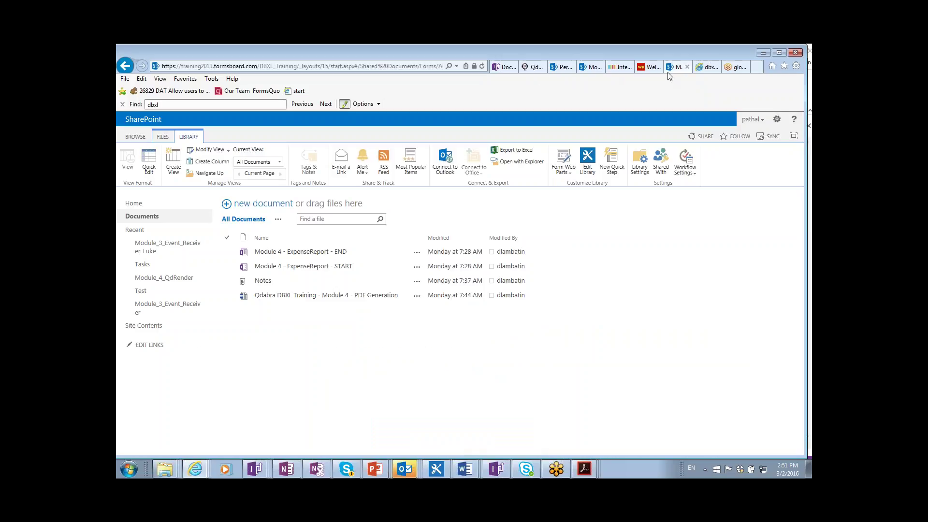
{"action": "left_click", "coordinate": [175, 278]}
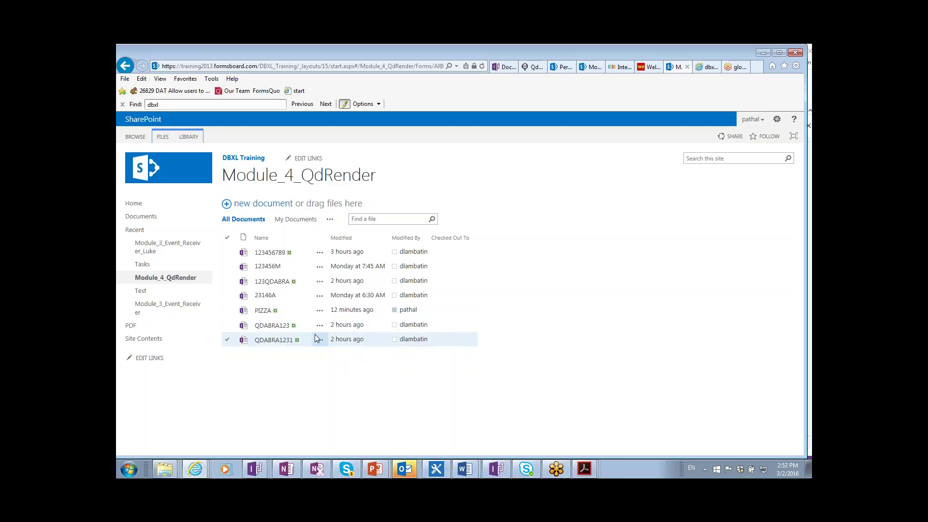
- Open the PIZZA form and attach Qdabra Q.png as the Vista Lago receipt picture
{"action": "left_click", "coordinate": [265, 311]}
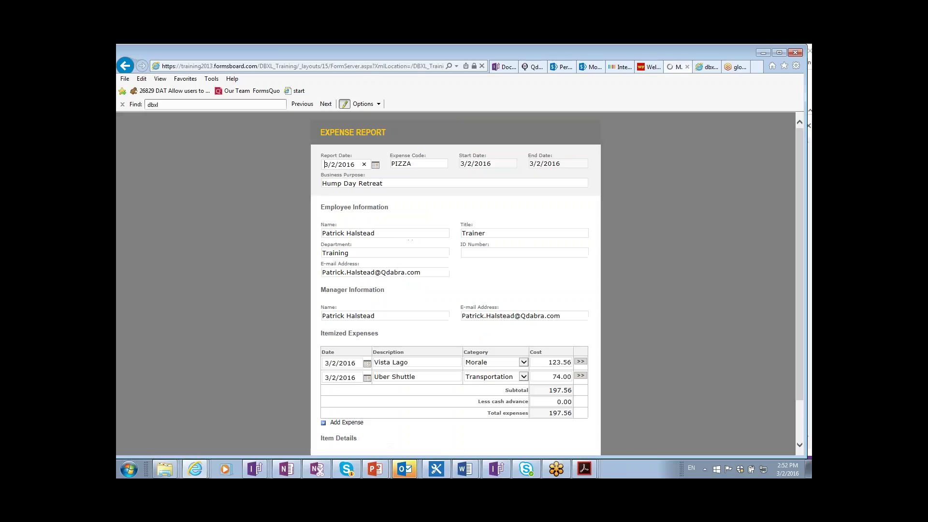
{"action": "scroll", "coordinate": [464, 117], "scroll_direction": "down", "scroll_amount": 2}
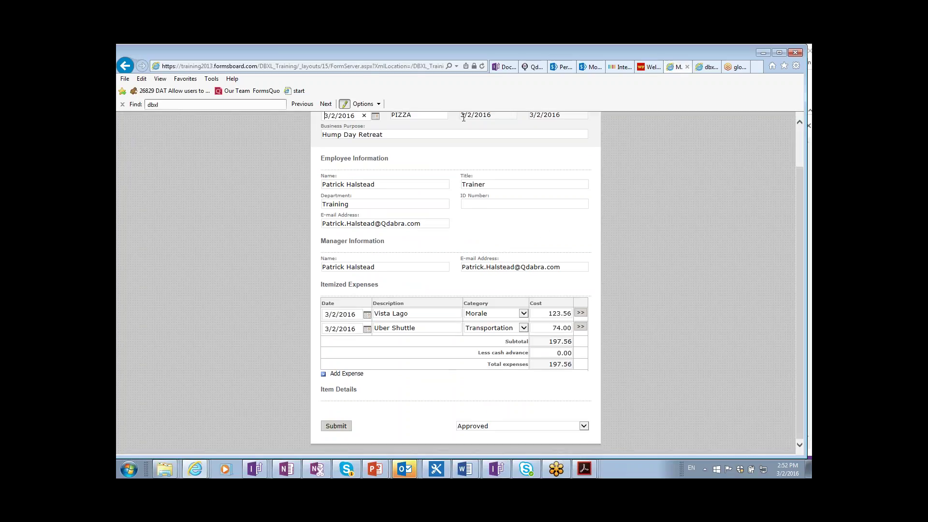
{"action": "left_click", "coordinate": [581, 314]}
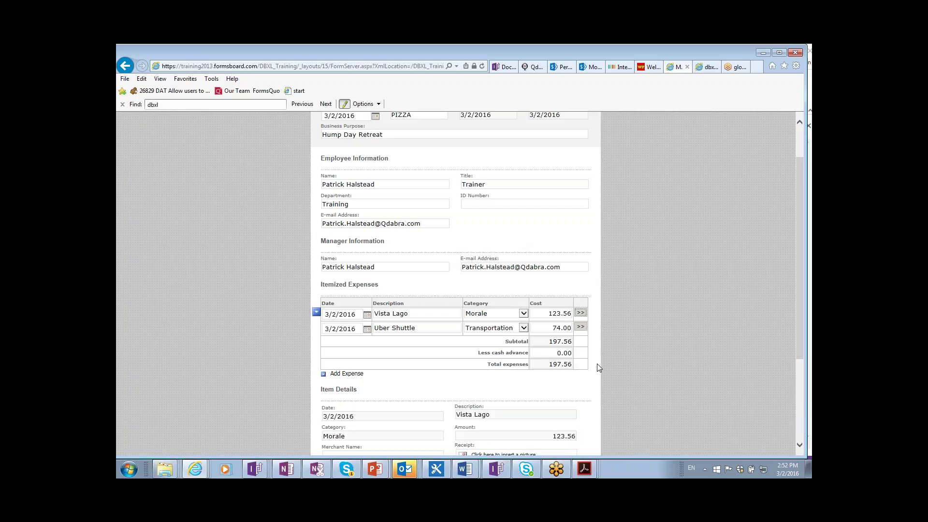
{"action": "scroll", "coordinate": [599, 369], "scroll_direction": "down", "scroll_amount": 1}
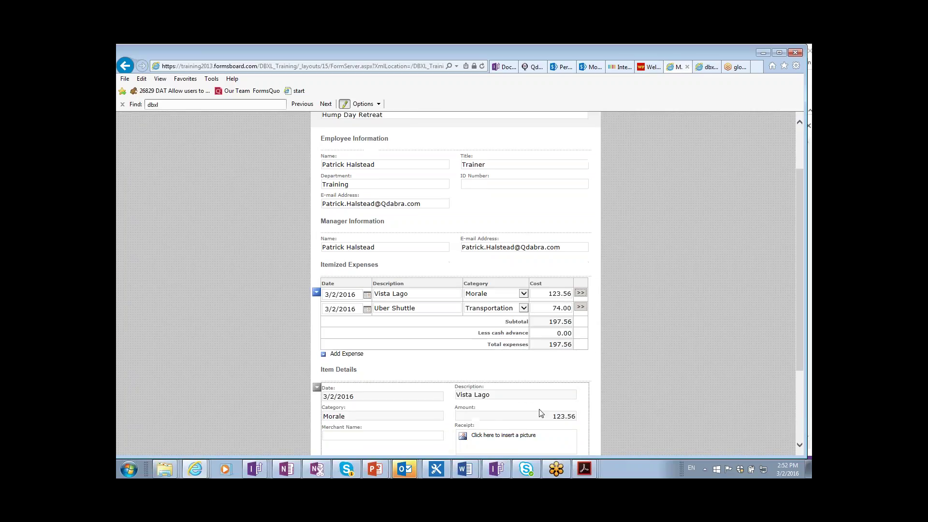
{"action": "left_click", "coordinate": [515, 435]}
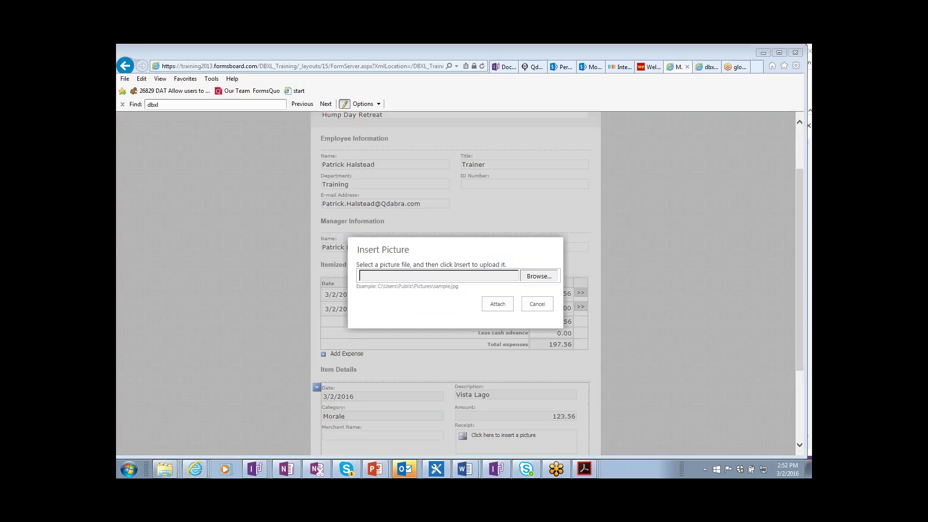
{"action": "left_click", "coordinate": [539, 276]}
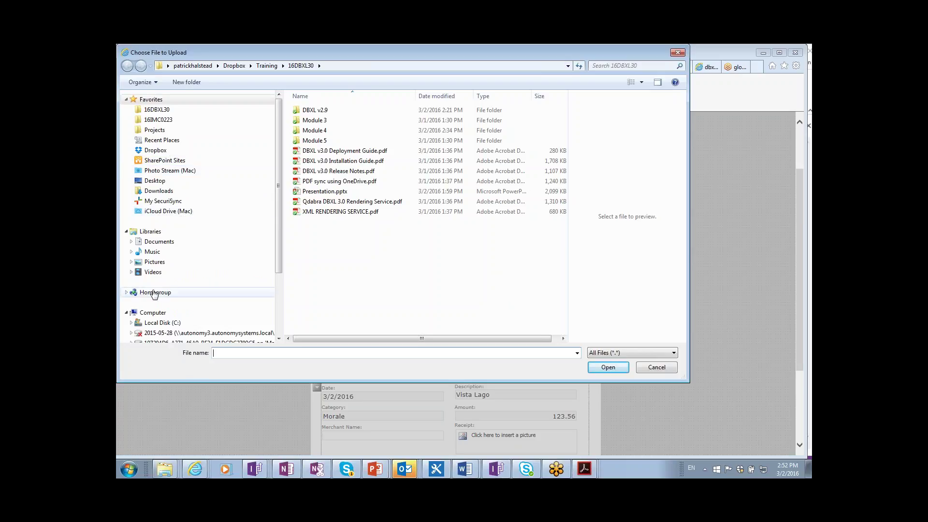
{"action": "left_click", "coordinate": [155, 261]}
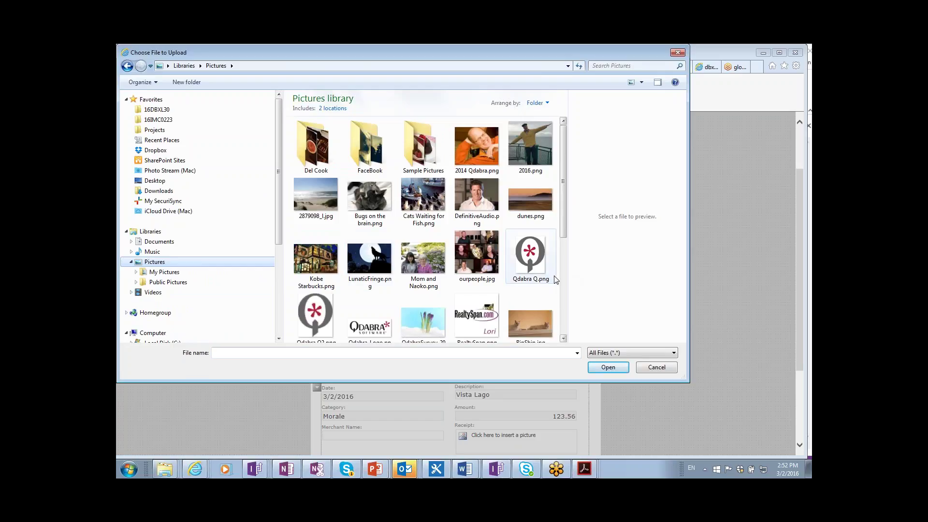
{"action": "double_click", "coordinate": [540, 268]}
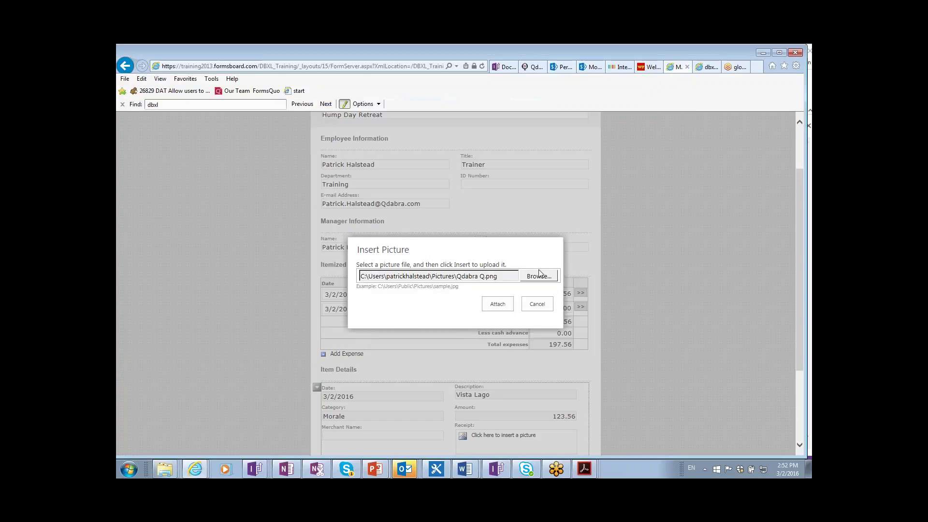
{"action": "left_click", "coordinate": [503, 311]}
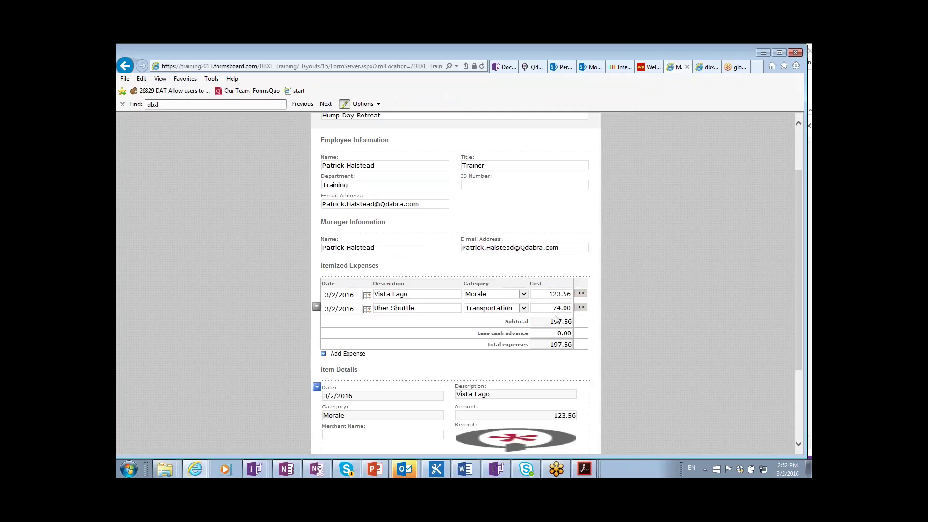
- Attach Tama.png as the Uber Shuttle receipt picture
{"action": "left_click", "coordinate": [580, 309]}
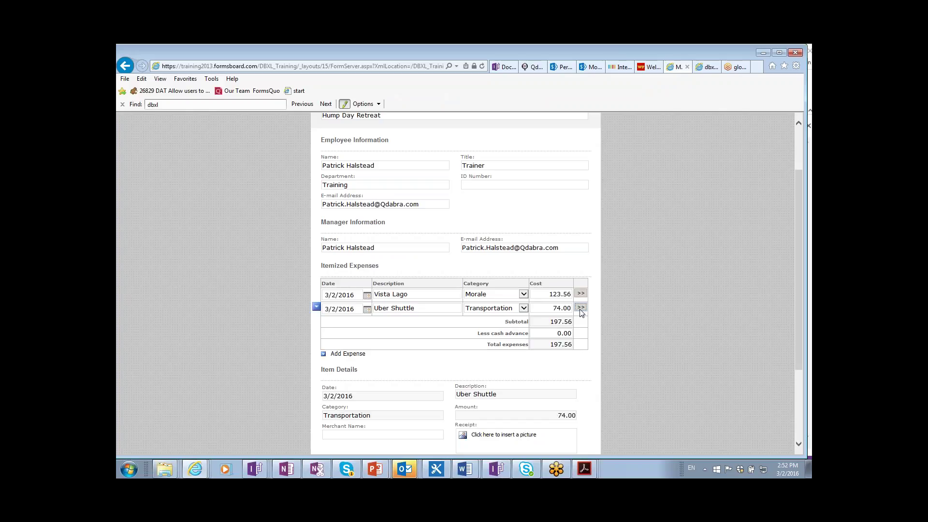
{"action": "left_click", "coordinate": [519, 438]}
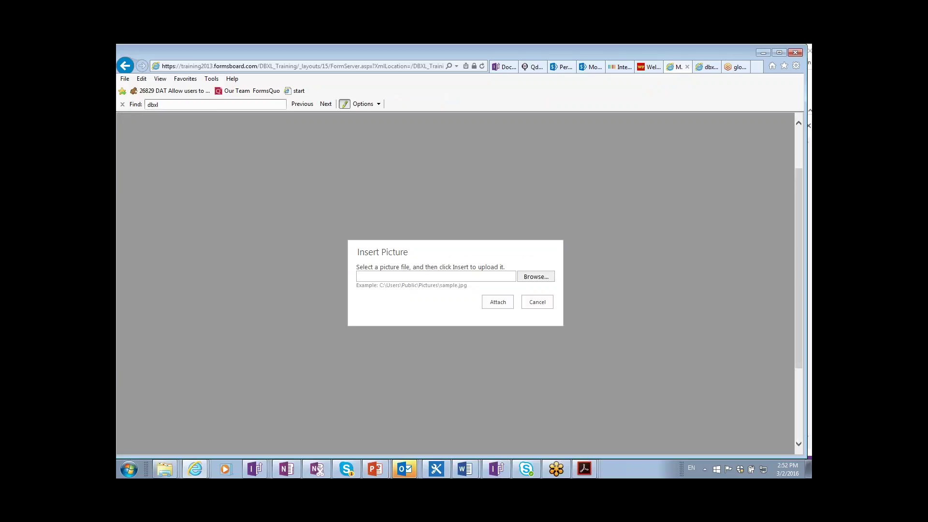
{"action": "left_click", "coordinate": [537, 278]}
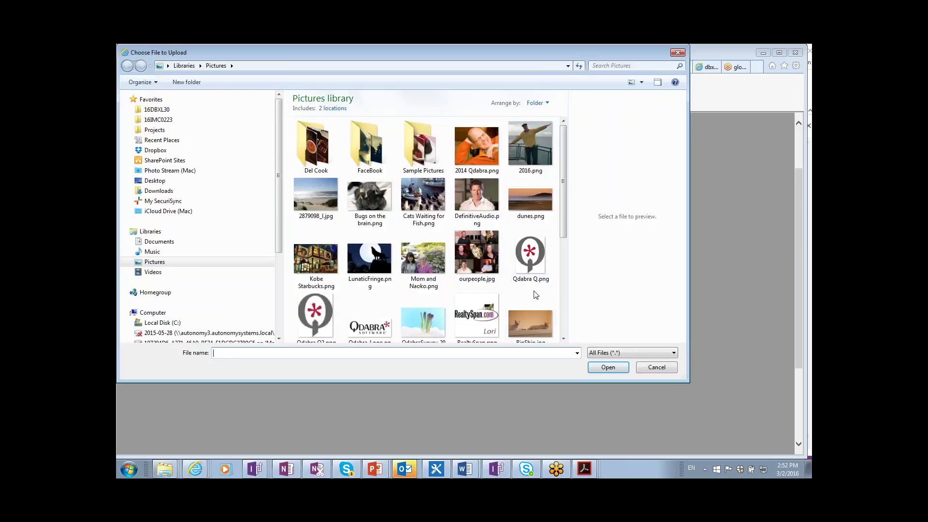
{"action": "left_click", "coordinate": [562, 324]}
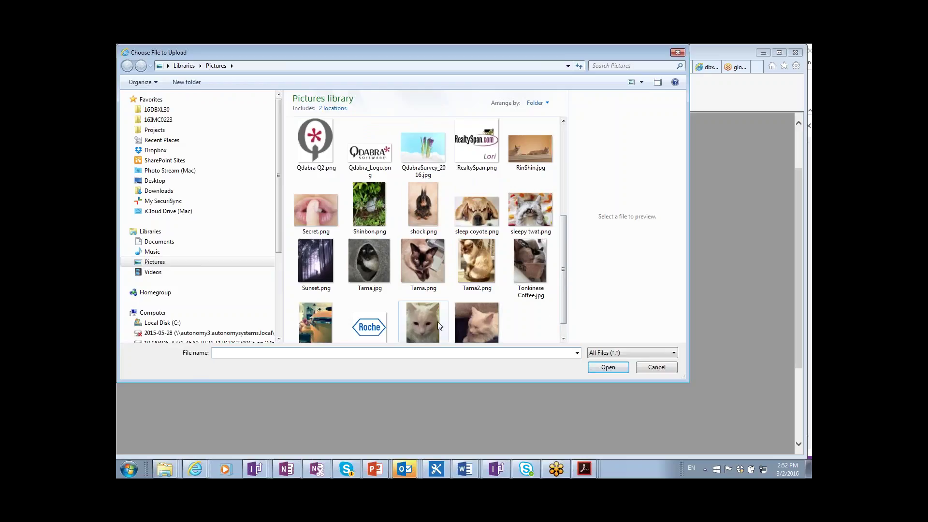
{"action": "left_click", "coordinate": [425, 271]}
{"action": "left_click", "coordinate": [609, 368]}
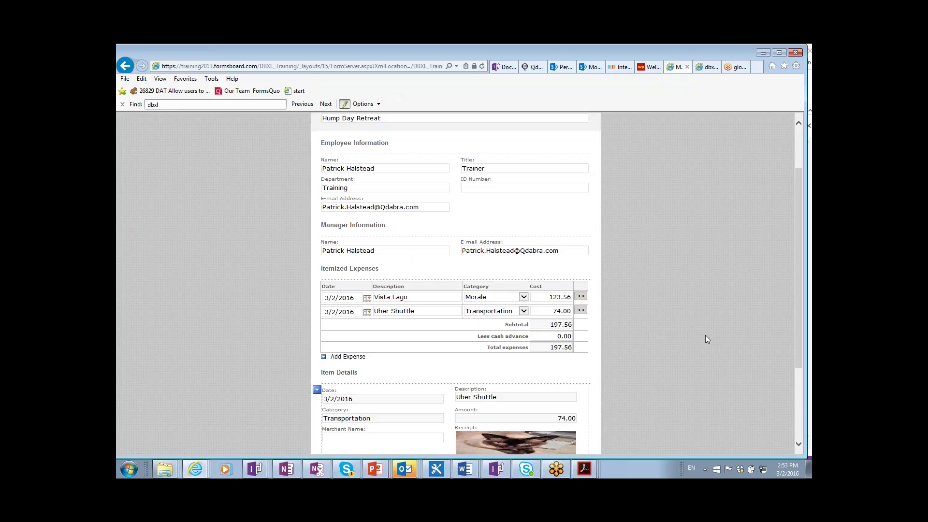
- Change the Uber Shuttle cost to 63 and Vista Lago cost to 97, then submit
{"action": "scroll", "coordinate": [706, 336], "scroll_direction": "down", "scroll_amount": 1}
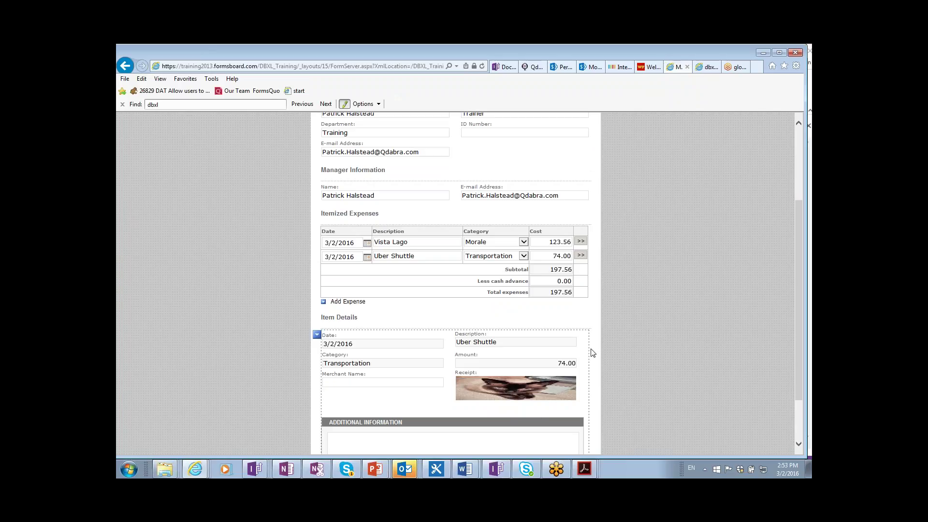
{"action": "scroll", "coordinate": [593, 348], "scroll_direction": "down", "scroll_amount": 3}
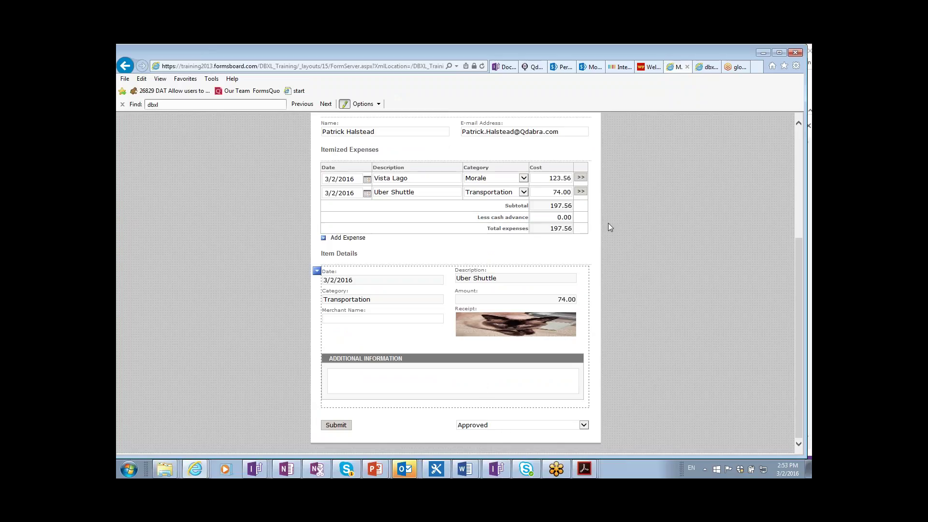
{"action": "left_click", "coordinate": [560, 192]}
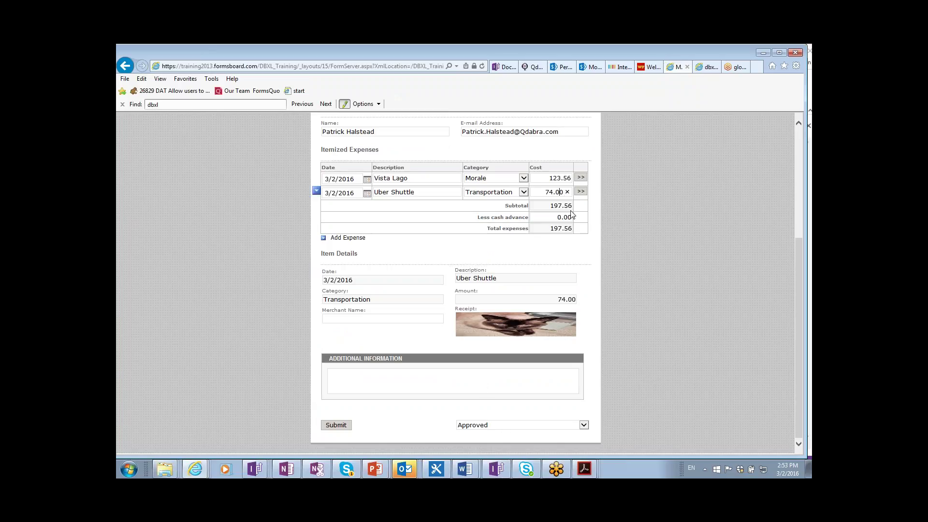
{"action": "key", "text": "BackSpace"}
{"action": "key", "text": "BackSpace"}
{"action": "type", "text": "63"}
{"action": "left_click", "coordinate": [559, 180]}
{"action": "key", "text": "BackSpace"}
{"action": "key", "text": "BackSpace"}
{"action": "key", "text": "BackSpace"}
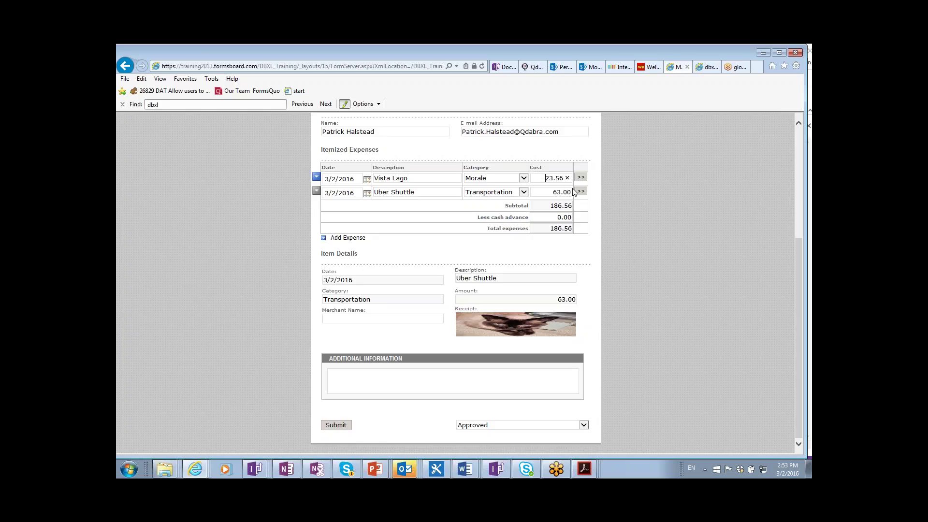
{"action": "type", "text": "976"}
{"action": "key", "text": "BackSpace"}
{"action": "key", "text": "Delete"}
{"action": "key", "text": "Delete"}
{"action": "key", "text": "Delete"}
{"action": "key", "text": "Tab"}
{"action": "left_click", "coordinate": [329, 427]}
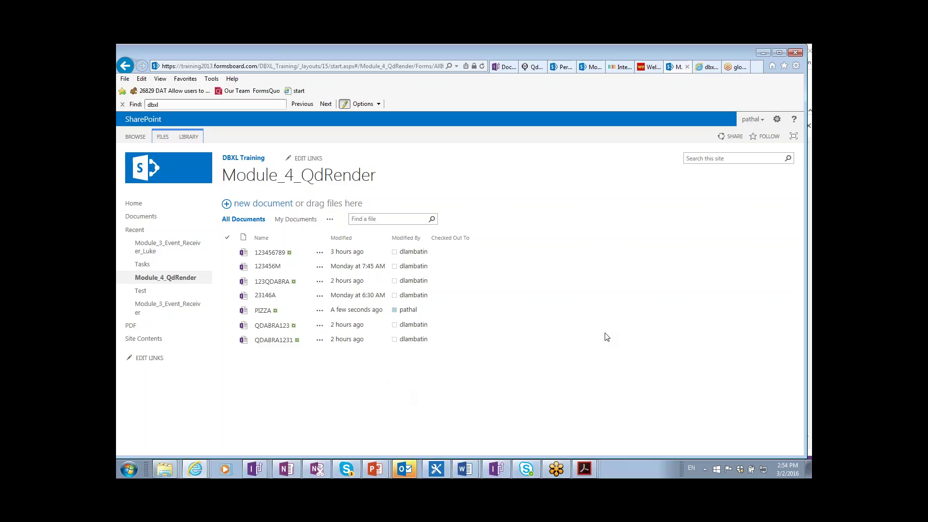
- Switch to Outlook and open the newest Expense Report - PIZZA email
{"action": "key", "text": "alt+Tab"}
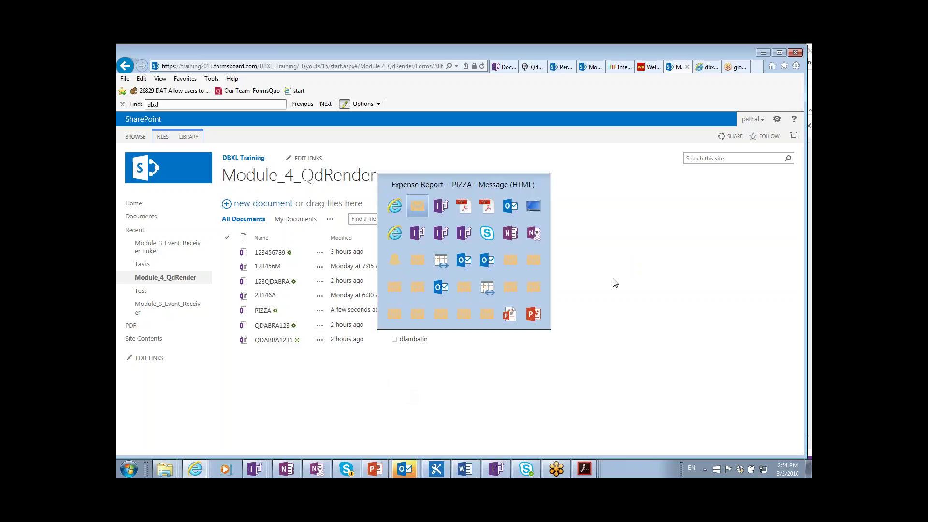
{"action": "key", "text": "alt+Tab"}
{"action": "key", "text": "alt+Tab"}
{"action": "key", "text": "alt+Tab"}
{"action": "key", "text": "alt+Tab"}
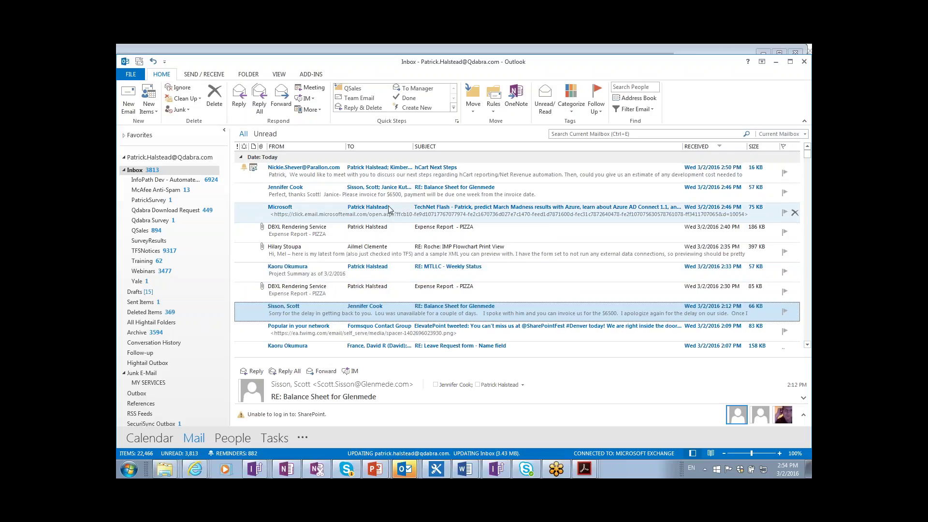
{"action": "key", "text": "alt+Tab"}
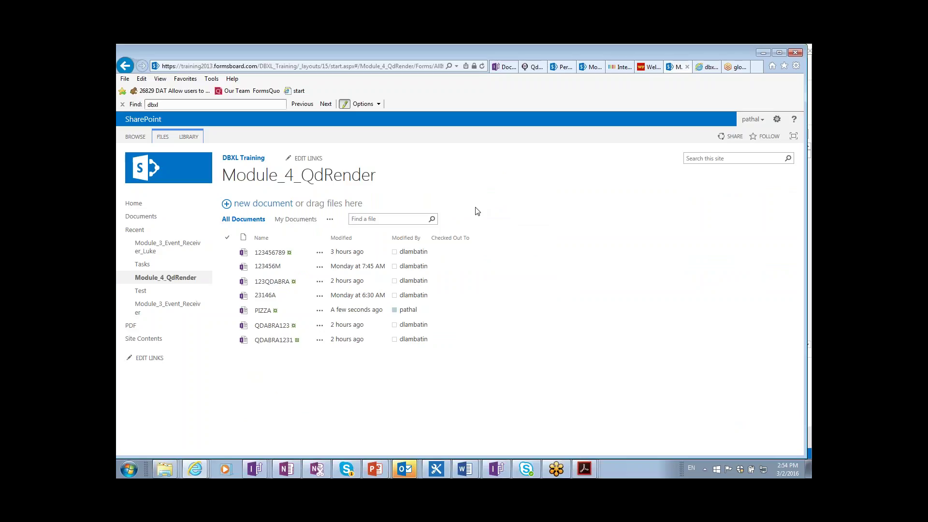
{"action": "key", "text": "alt+Tab"}
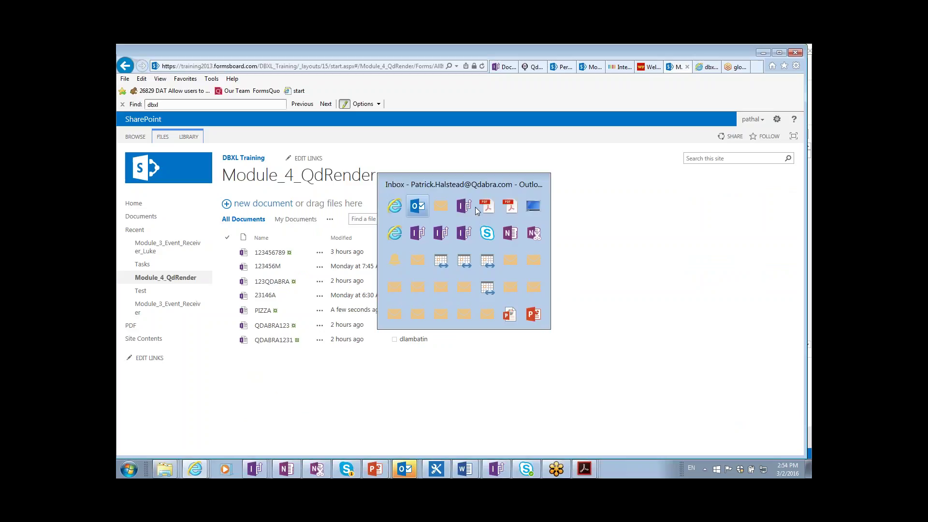
{"action": "scroll", "coordinate": [445, 200], "scroll_direction": "up", "scroll_amount": 2}
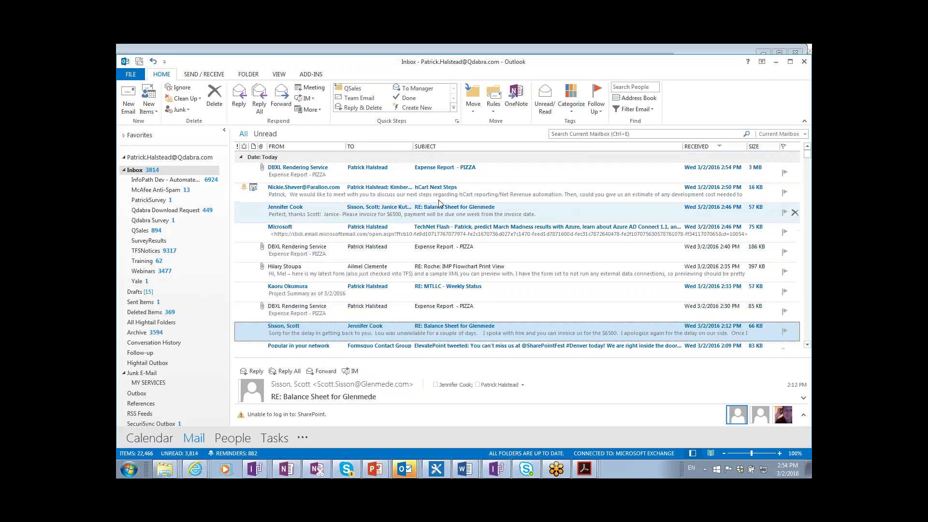
{"action": "left_click", "coordinate": [423, 176]}
{"action": "double_click", "coordinate": [423, 175]}
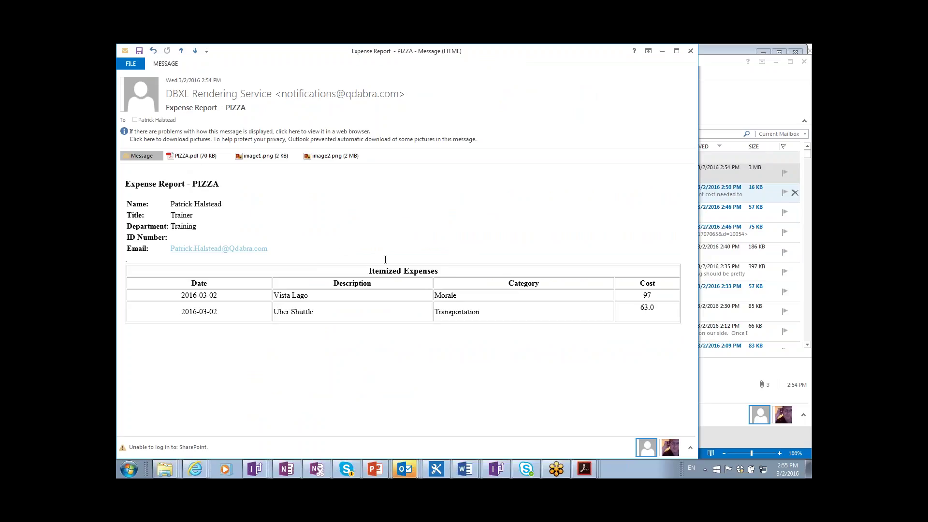
- Preview the image1.png and image2.png attachments, then open PIZZA.pdf in Acrobat Reader
{"action": "left_click", "coordinate": [251, 157]}
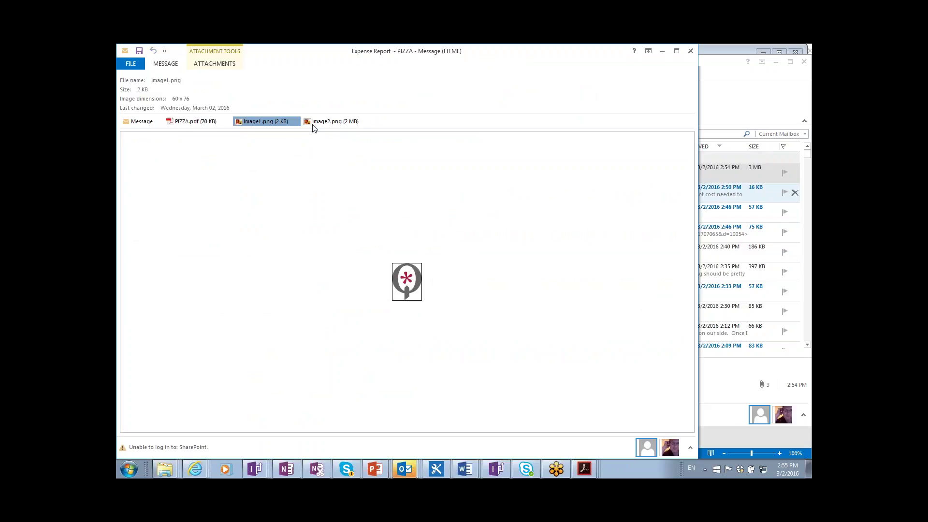
{"action": "left_click", "coordinate": [313, 123]}
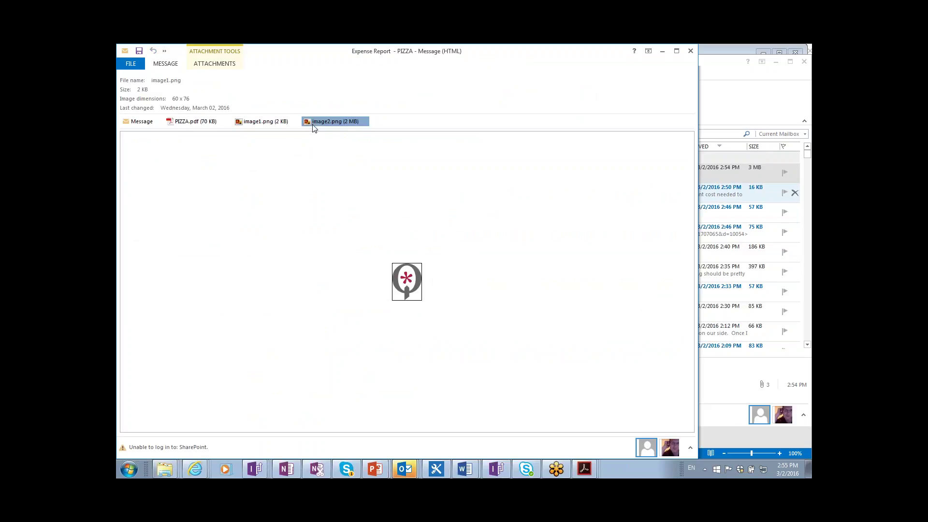
{"action": "left_click_drag", "start_coordinate": [312, 125], "coordinate": [333, 116]}
{"action": "left_click", "coordinate": [333, 124]}
{"action": "left_click", "coordinate": [343, 124]}
{"action": "left_click", "coordinate": [264, 124]}
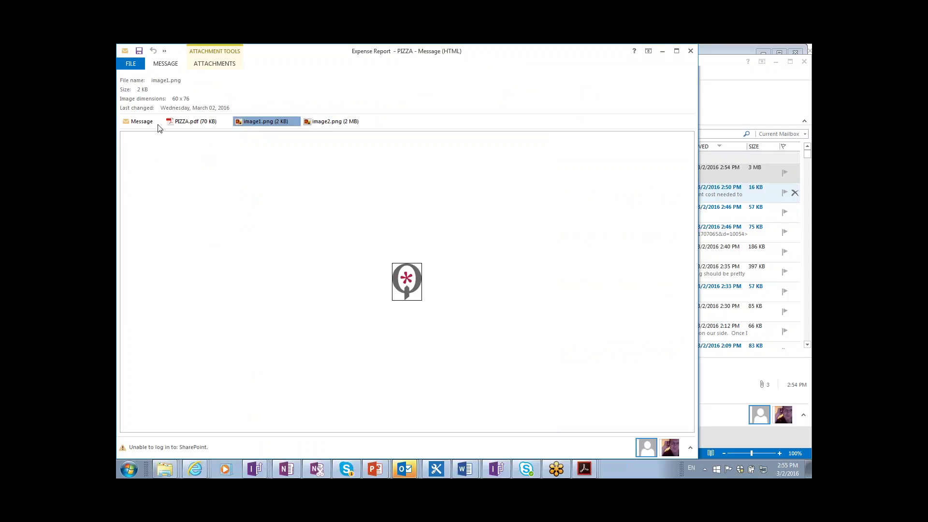
{"action": "left_click", "coordinate": [183, 124]}
{"action": "double_click", "coordinate": [183, 125]}
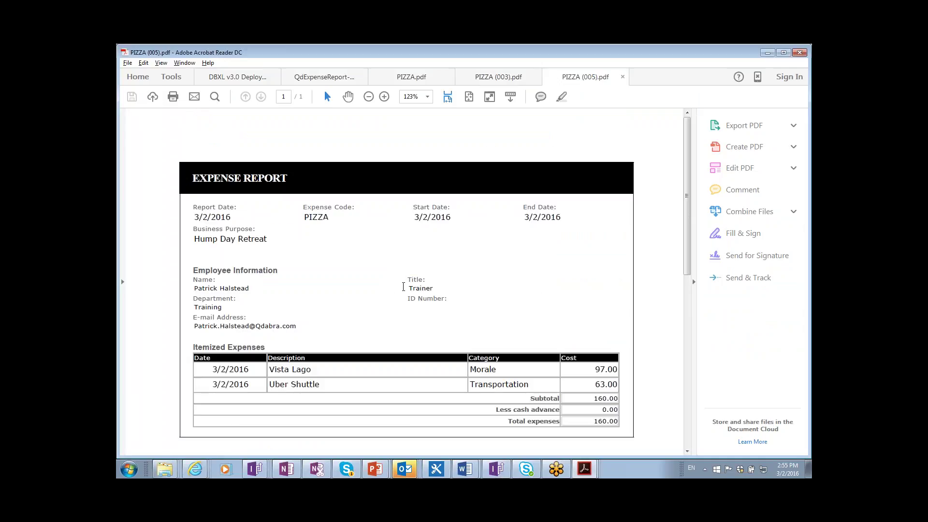
- Close the PIZZA (005).pdf tab in Acrobat and switch to the DBXL Admin Tool
{"action": "double_click", "coordinate": [125, 52]}
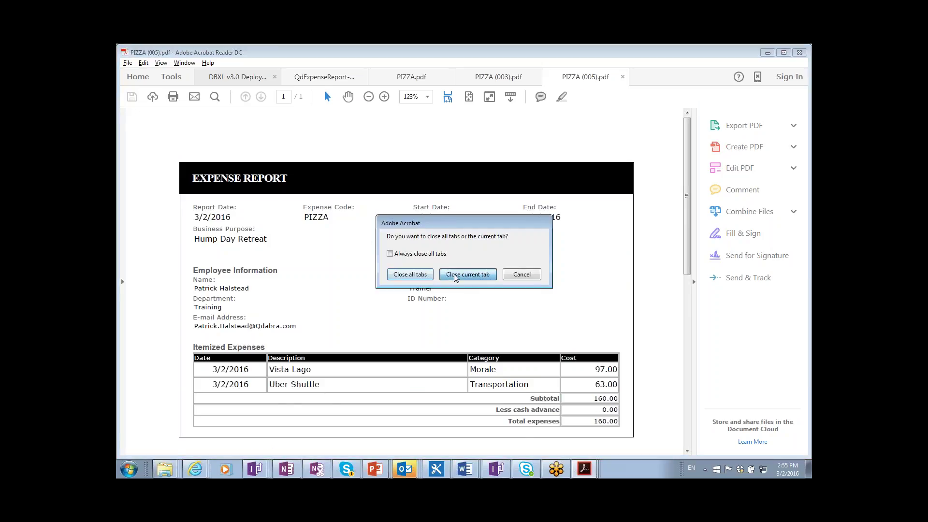
{"action": "left_click", "coordinate": [468, 274]}
{"action": "key", "text": "alt+Tab"}
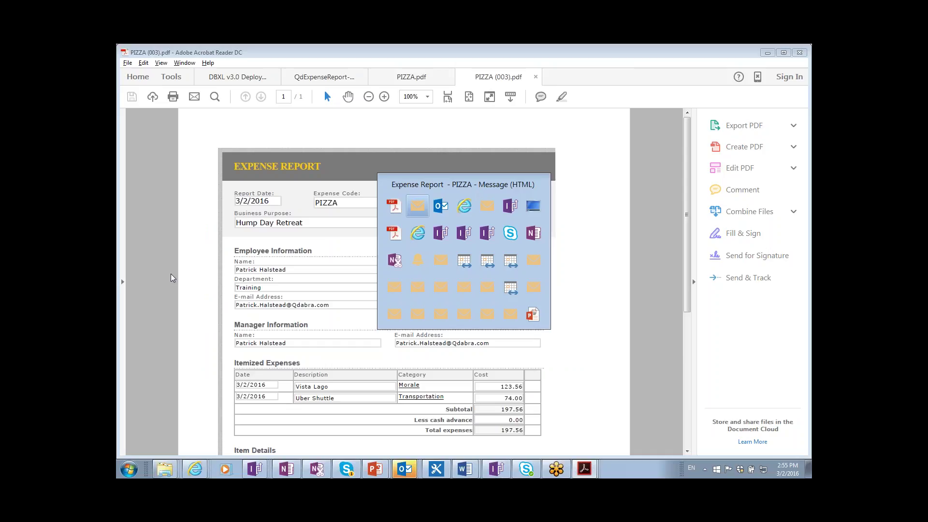
{"action": "key", "text": "alt+Tab"}
{"action": "key", "text": "alt+Tab"}
{"action": "key", "text": "alt+Tab"}
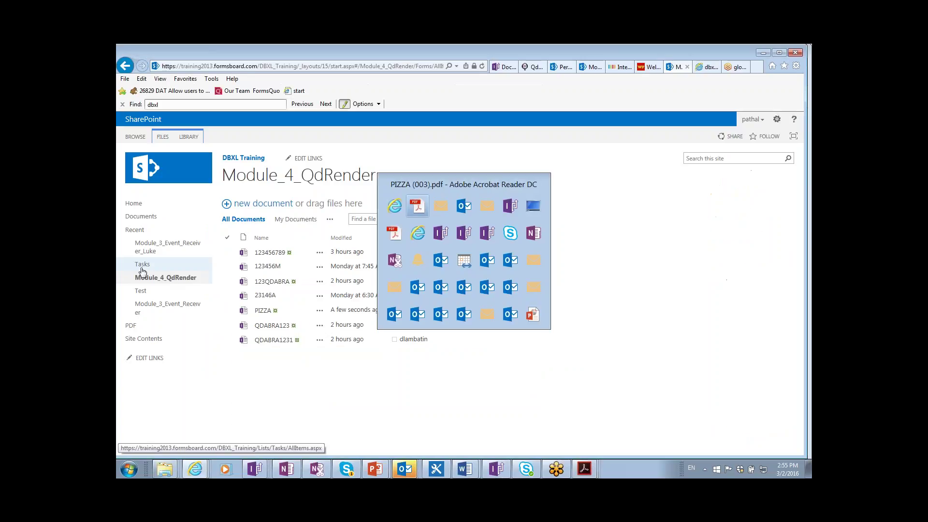
{"action": "key", "text": "alt+Tab"}
{"action": "key", "text": "alt+Tab"}
{"action": "key", "text": "alt+Tab"}
{"action": "key", "text": "alt+Tab"}
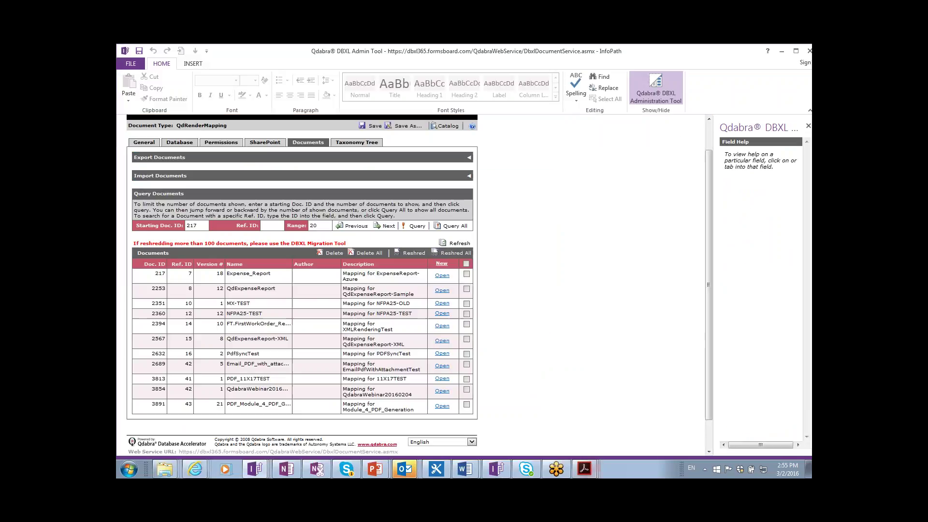
- Open the PDF_Module_4_PDF_Generation mapping 3891, signing in with the administrator credentials
{"action": "left_click", "coordinate": [446, 407]}
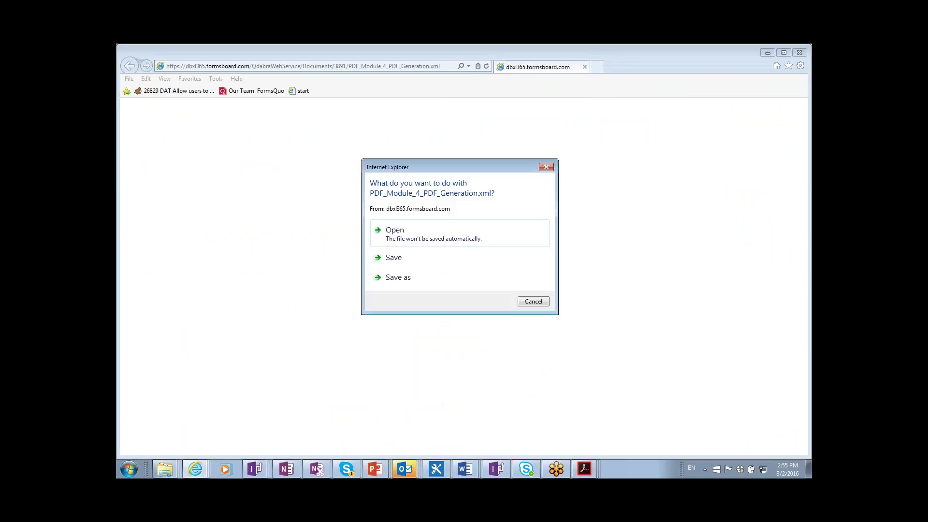
{"action": "left_click", "coordinate": [438, 240]}
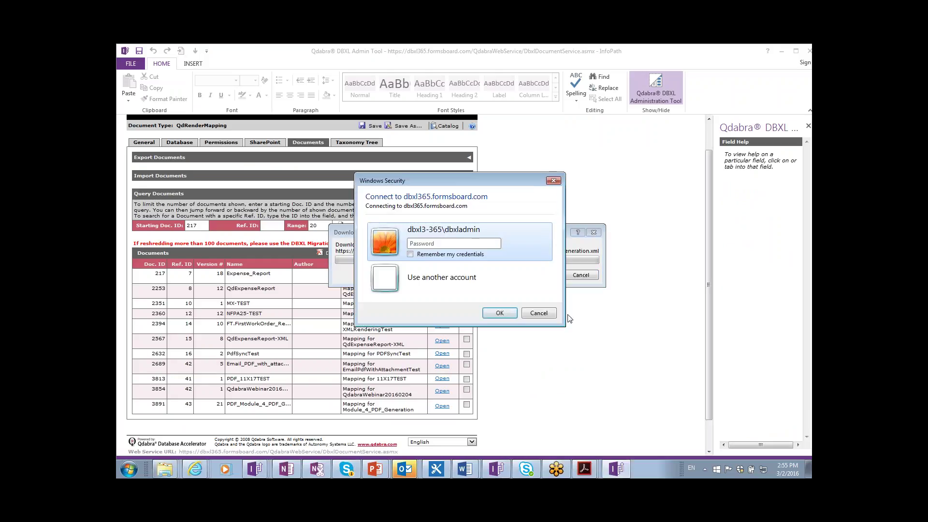
{"action": "type", "text": "•"}
{"action": "key", "text": "BackSpace"}
{"action": "type", "text": "••••••••••"}
{"action": "key", "text": "Return"}
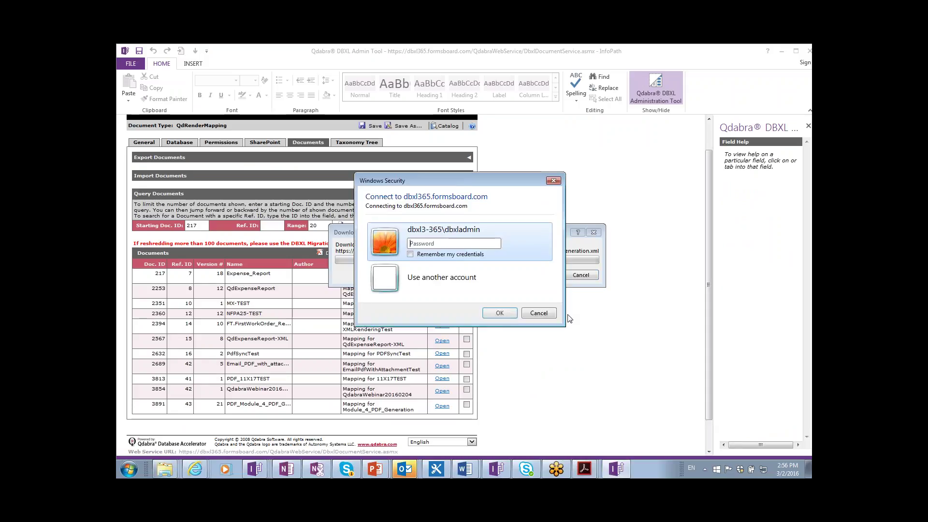
{"action": "type", "text": "•"}
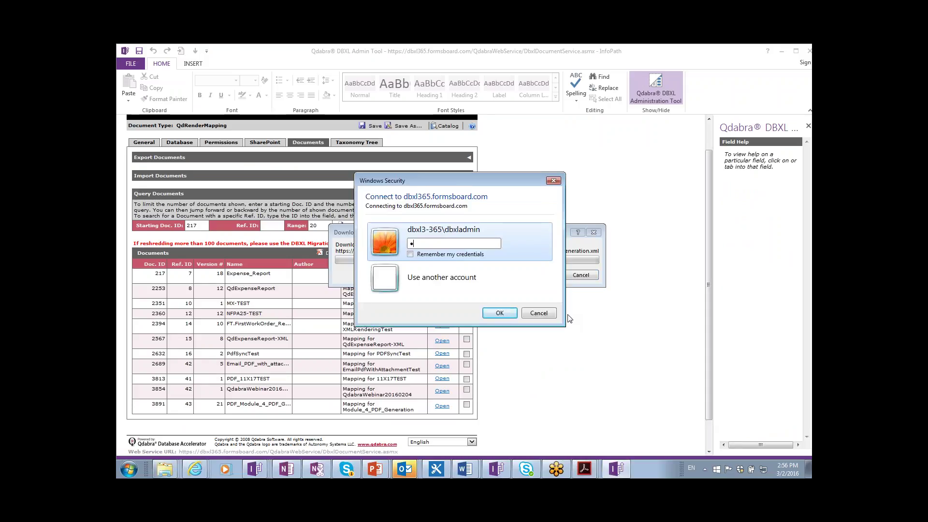
{"action": "type", "text": "•••••••"}
{"action": "key", "text": "Return"}
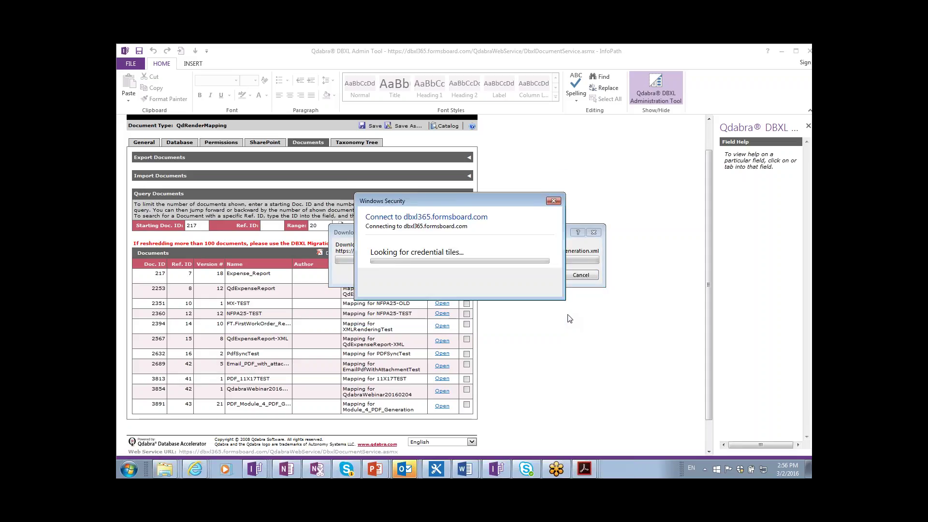
{"action": "type", "text": "•"}
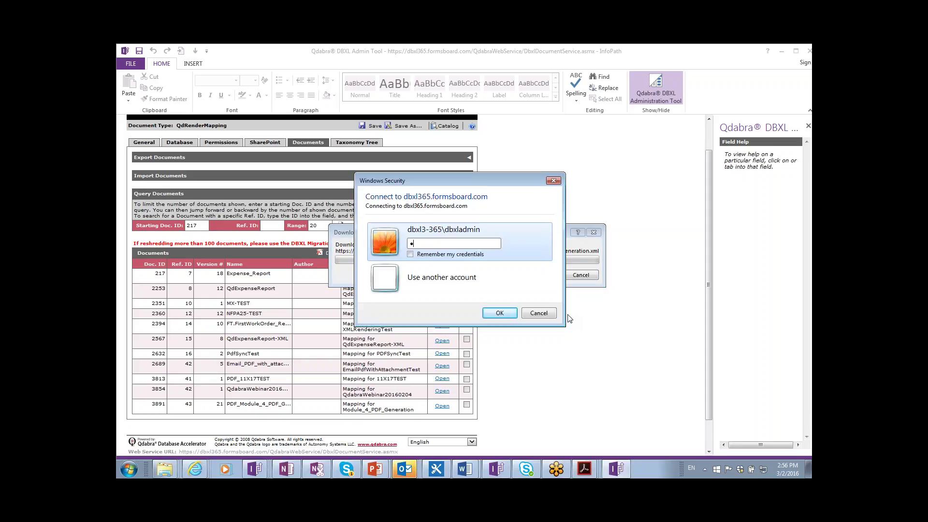
{"action": "type", "text": "•••••••••"}
{"action": "key", "text": "Return"}
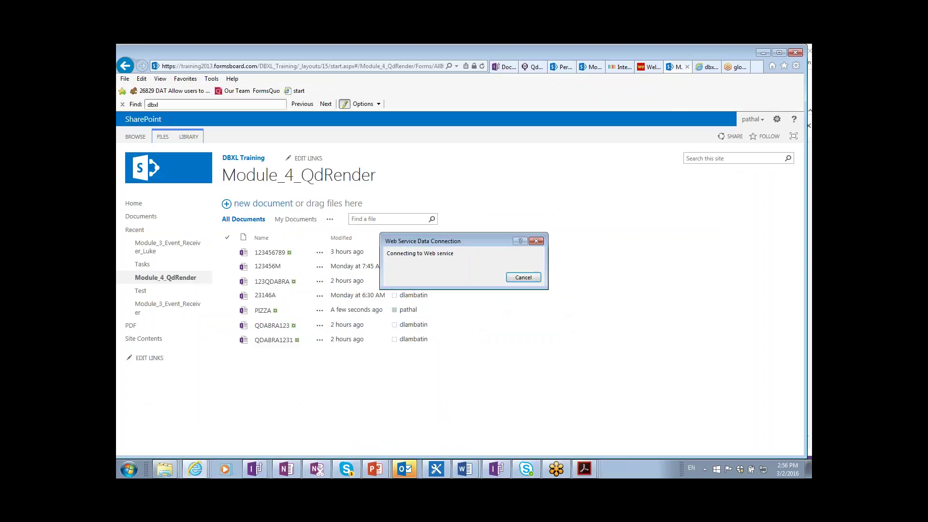
{"action": "key", "text": "Return"}
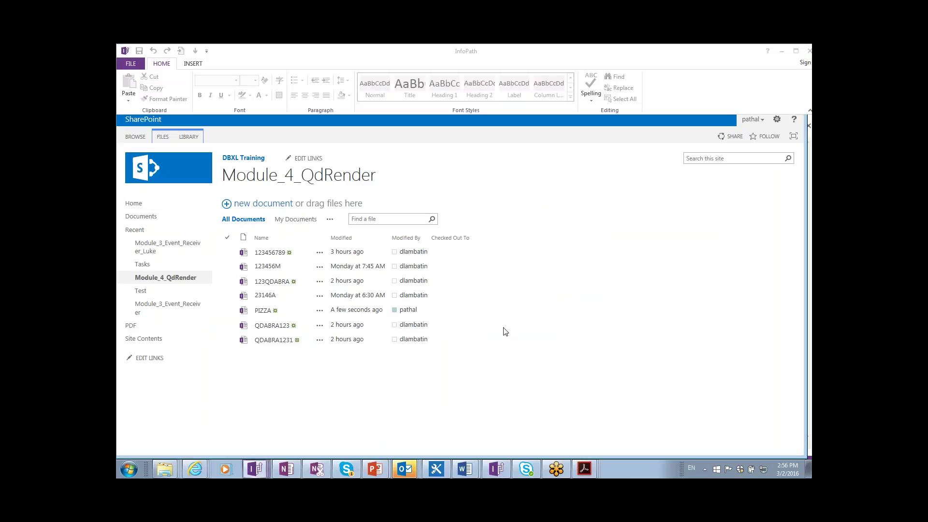
- Clear the email body XPath, uncheck Is HTML and Is Expression, and save the mapping
{"action": "scroll", "coordinate": [662, 345], "scroll_direction": "down", "scroll_amount": 5}
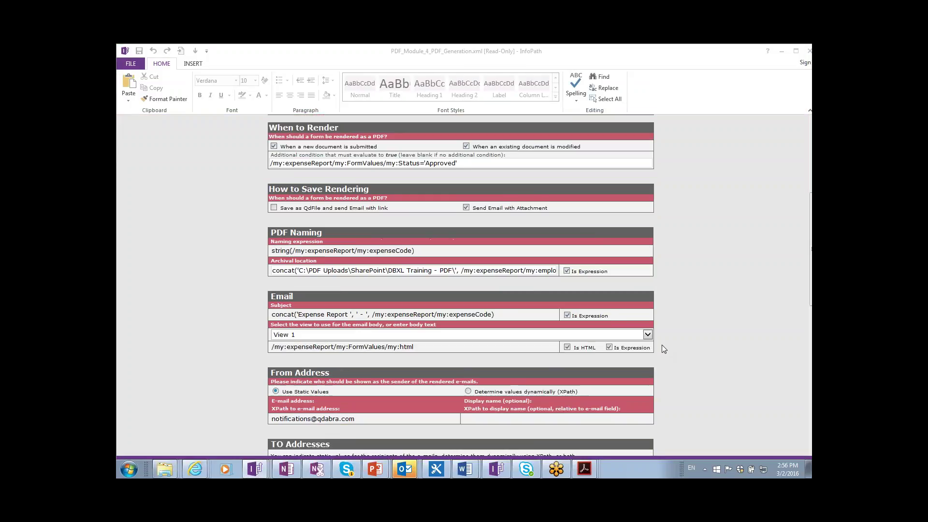
{"action": "triple_click", "coordinate": [441, 324]}
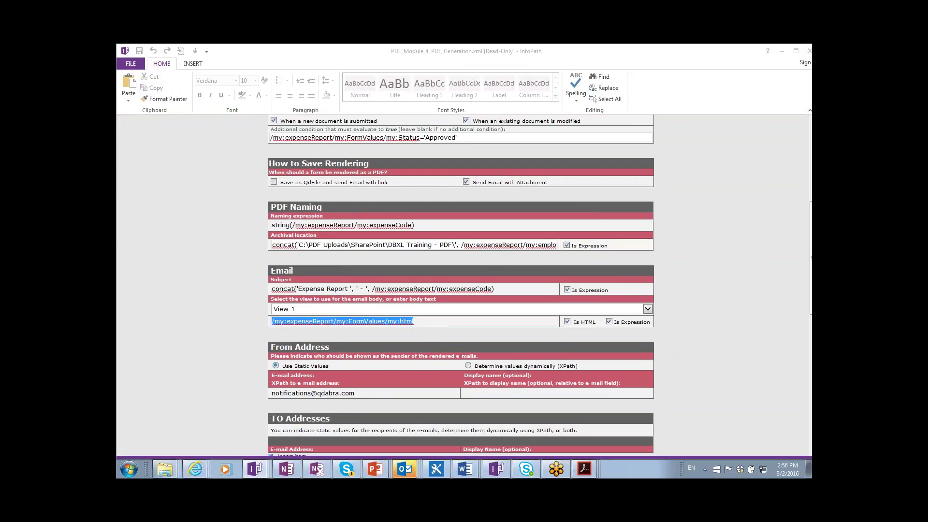
{"action": "key", "text": "Delete"}
{"action": "key", "text": "Tab"}
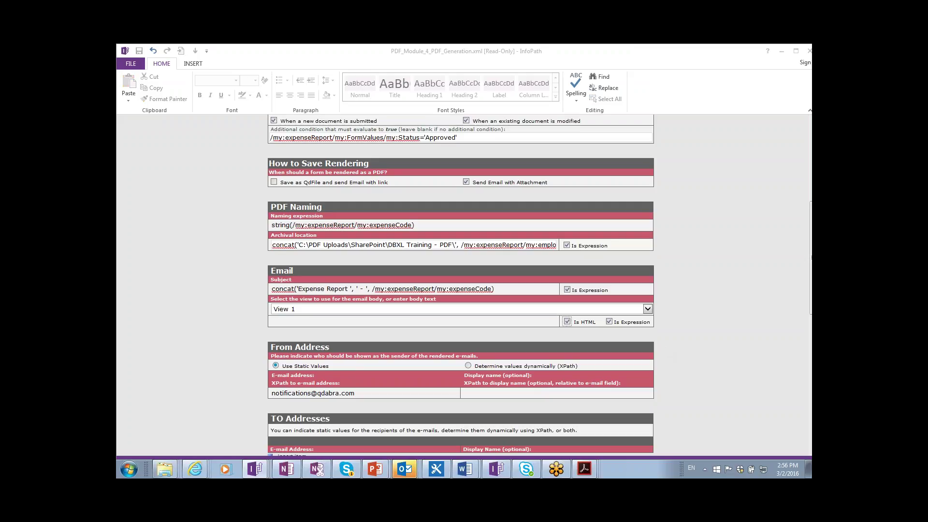
{"action": "key", "text": "space"}
{"action": "left_click", "coordinate": [609, 322]}
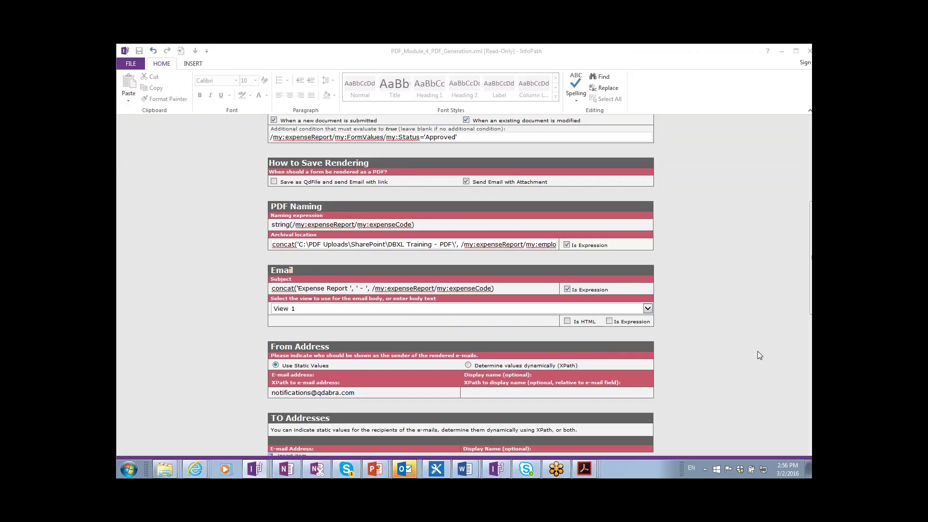
{"action": "scroll", "coordinate": [758, 356], "scroll_direction": "down", "scroll_amount": 10}
{"action": "left_click", "coordinate": [602, 314]}
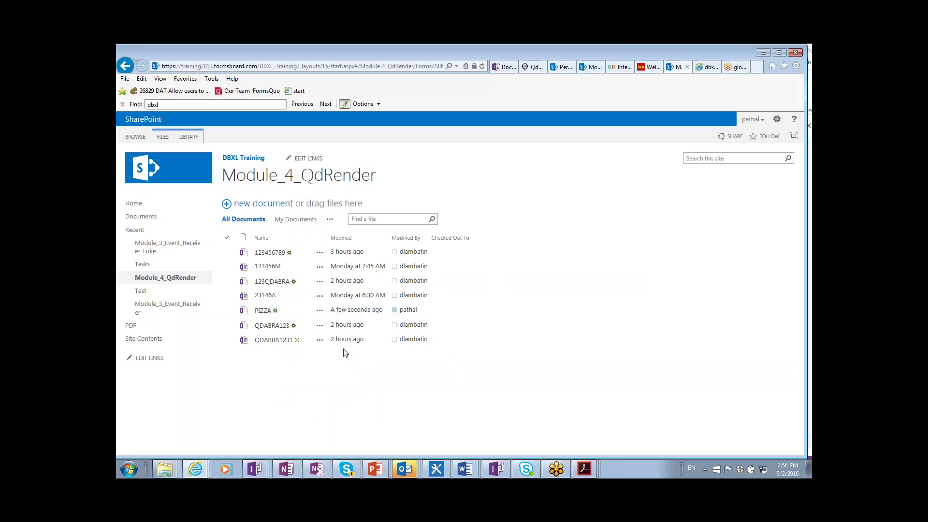
- Open the PIZZA form and change the Vista Lago cost to 37.00
{"action": "left_click", "coordinate": [260, 314]}
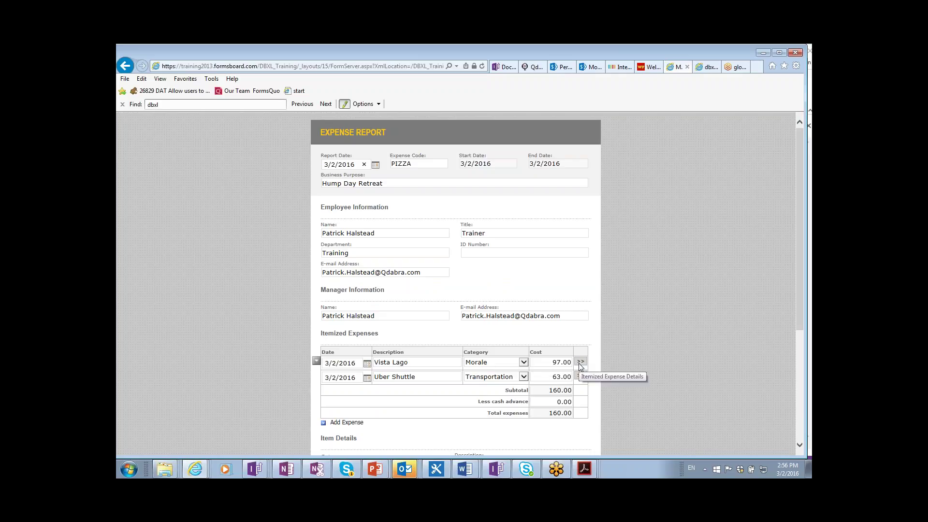
{"action": "left_click", "coordinate": [562, 364]}
{"action": "key", "text": "BackSpace"}
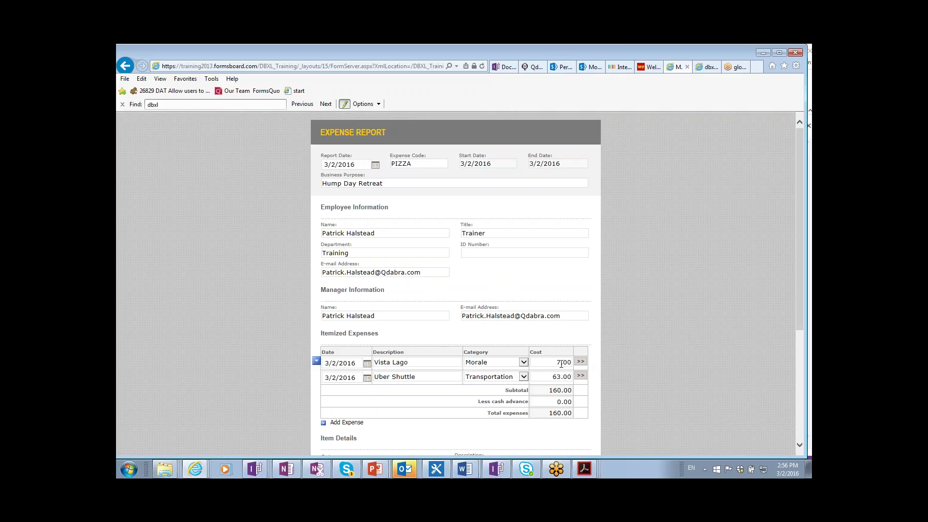
{"action": "type", "text": "3"}
- Set the status to Approved, add the note 'one more time', and submit
{"action": "scroll", "coordinate": [575, 394], "scroll_direction": "down", "scroll_amount": 4}
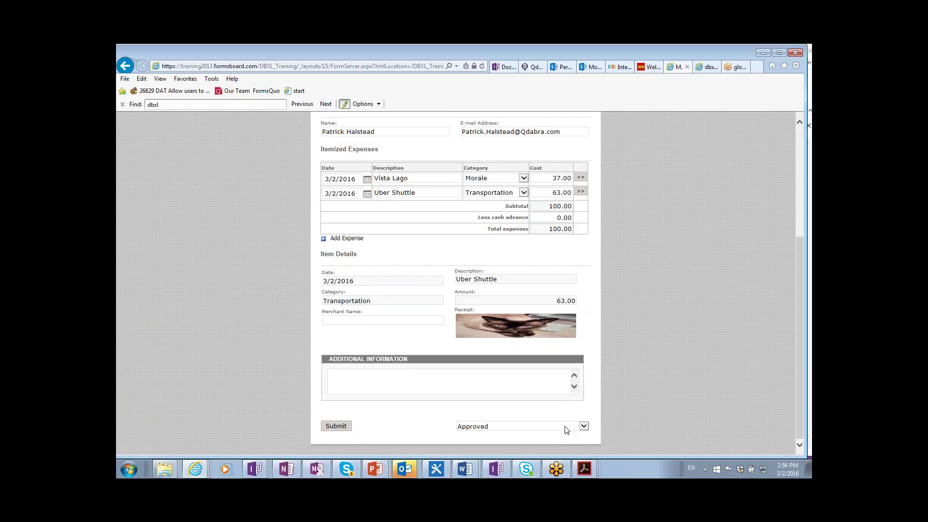
{"action": "left_click", "coordinate": [565, 427]}
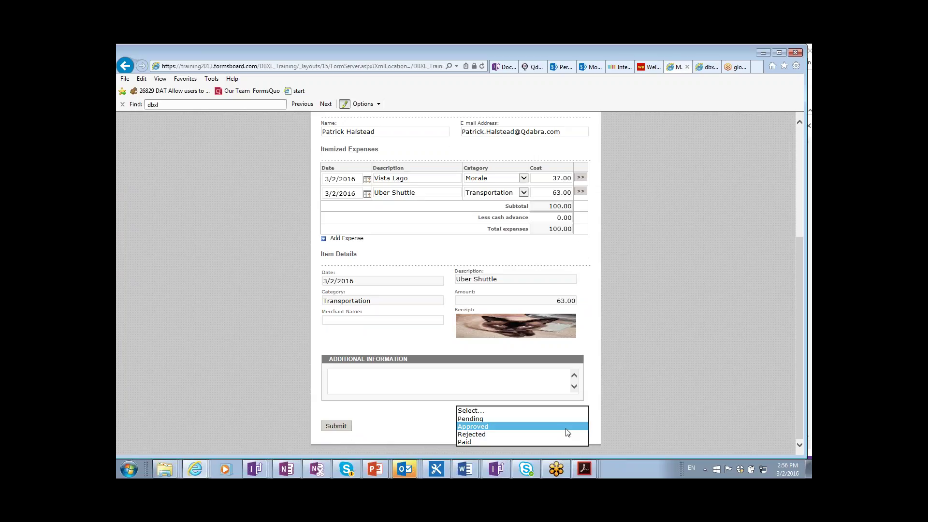
{"action": "left_click", "coordinate": [566, 429]}
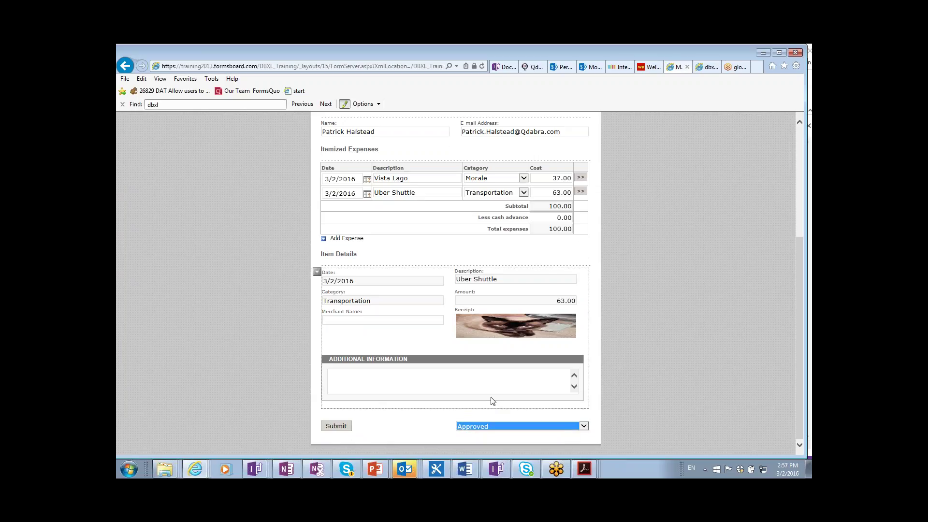
{"action": "left_click", "coordinate": [471, 382]}
{"action": "type", "text": "one more time"}
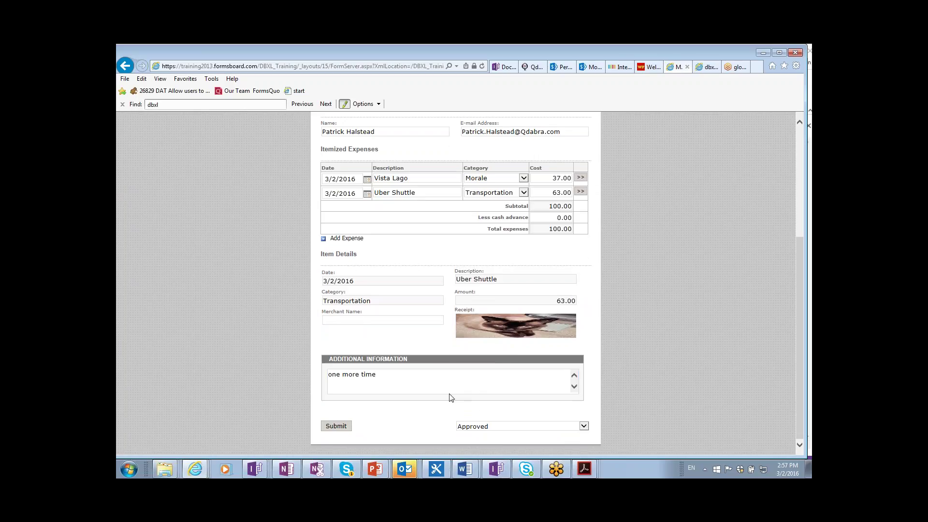
{"action": "left_click", "coordinate": [339, 426]}
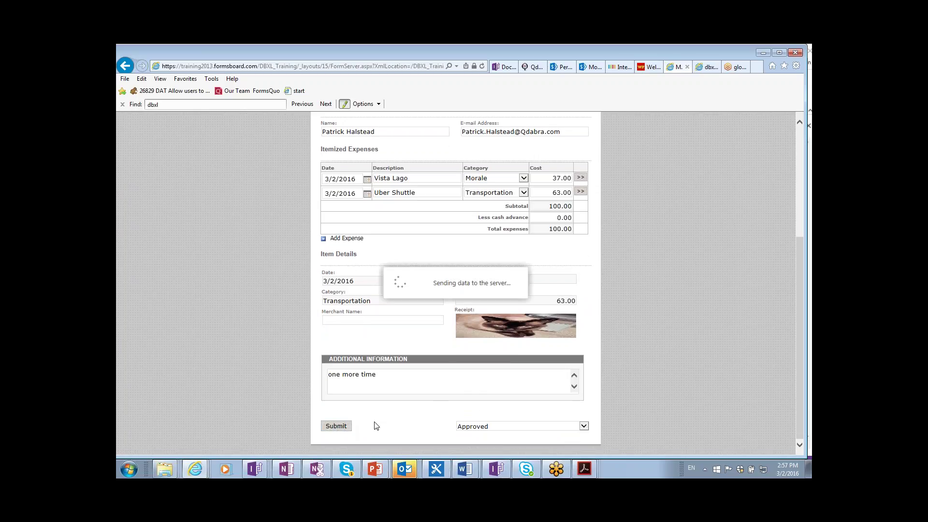
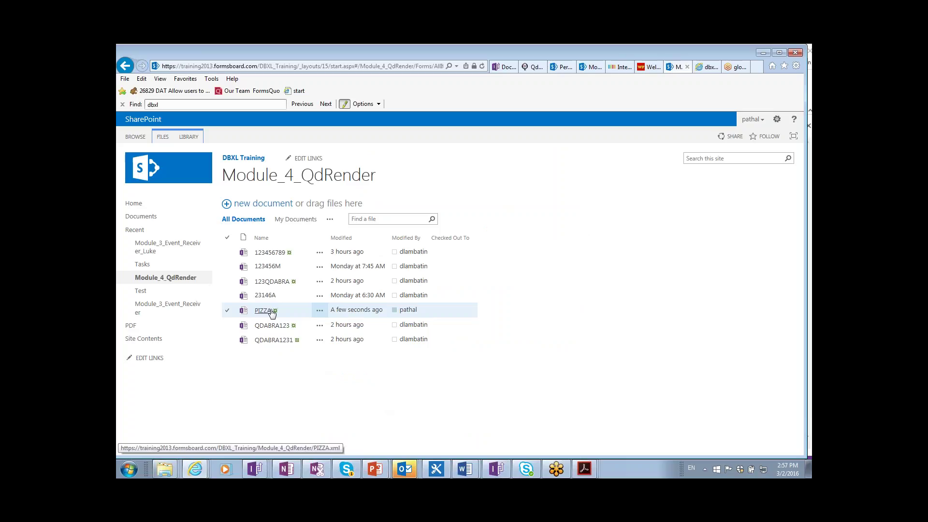
- In the DBXL admin tool, select the Module_4 mapping name and the Module_4_PDF_Generation description
{"action": "key", "text": "alt+Tab"}
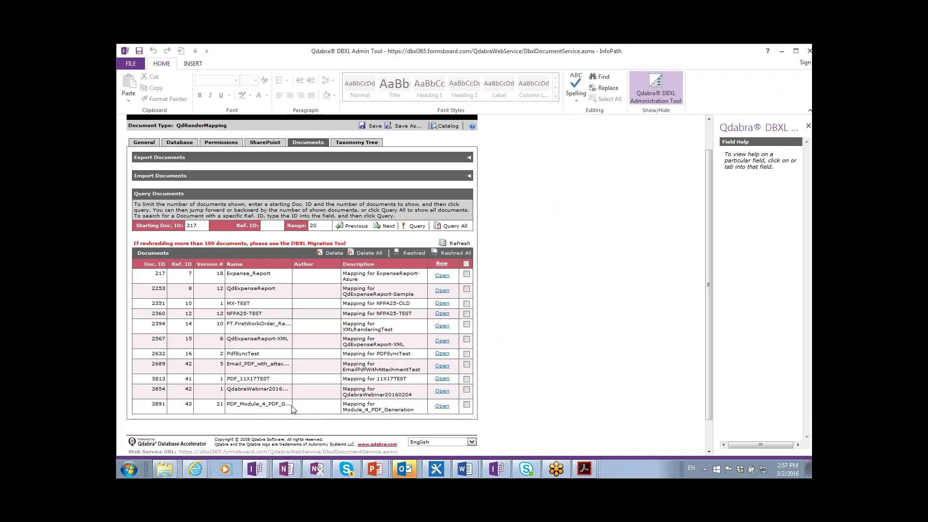
{"action": "left_click_drag", "start_coordinate": [236, 406], "coordinate": [268, 406]}
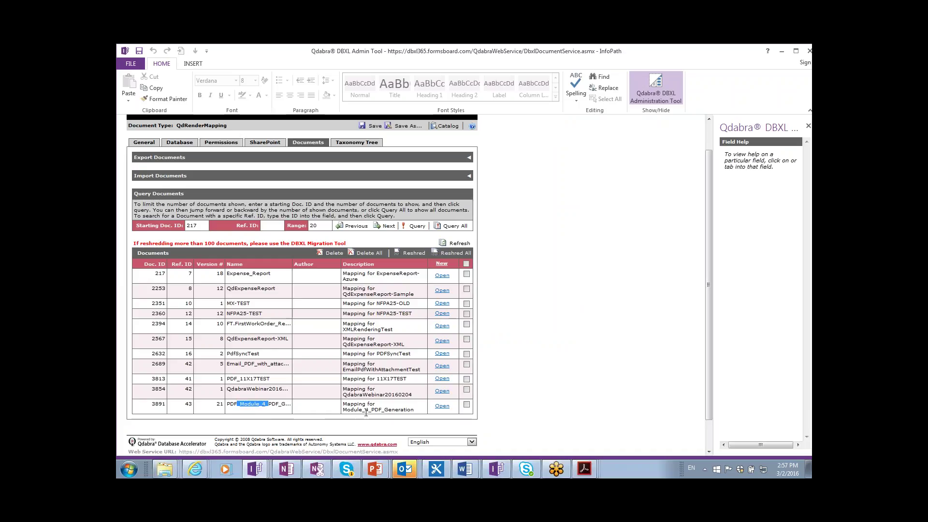
{"action": "left_click_drag", "start_coordinate": [343, 410], "coordinate": [414, 410]}
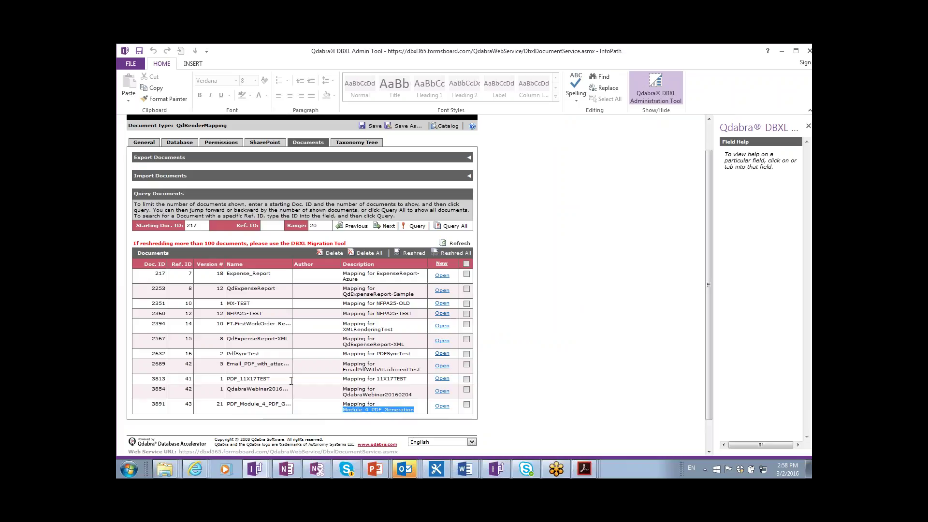
{"action": "key", "text": "alt+Tab"}
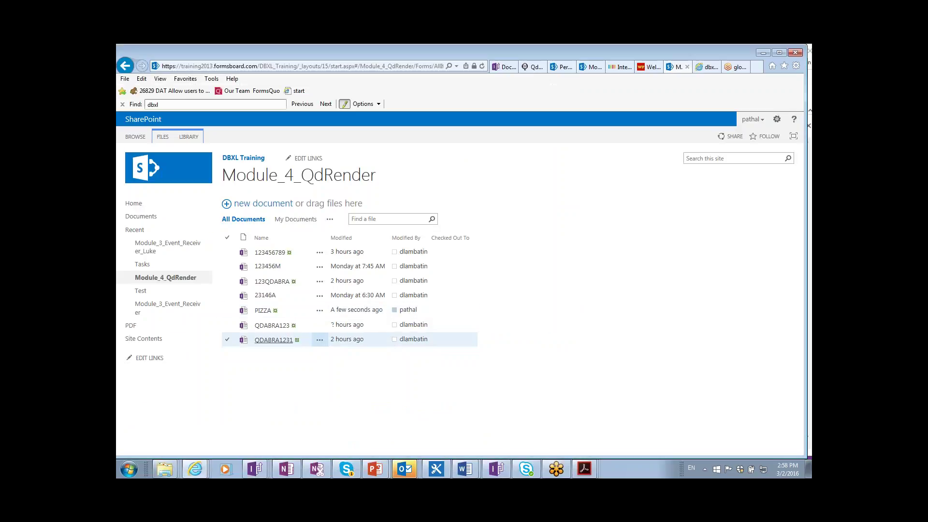
- Open the newest Expense Report - PIZZA email in Outlook and preview PIZZA.pdf
{"action": "key", "text": "alt+Tab"}
{"action": "key", "text": "alt+Tab"}
{"action": "key", "text": "alt+Tab"}
{"action": "key", "text": "alt+Tab"}
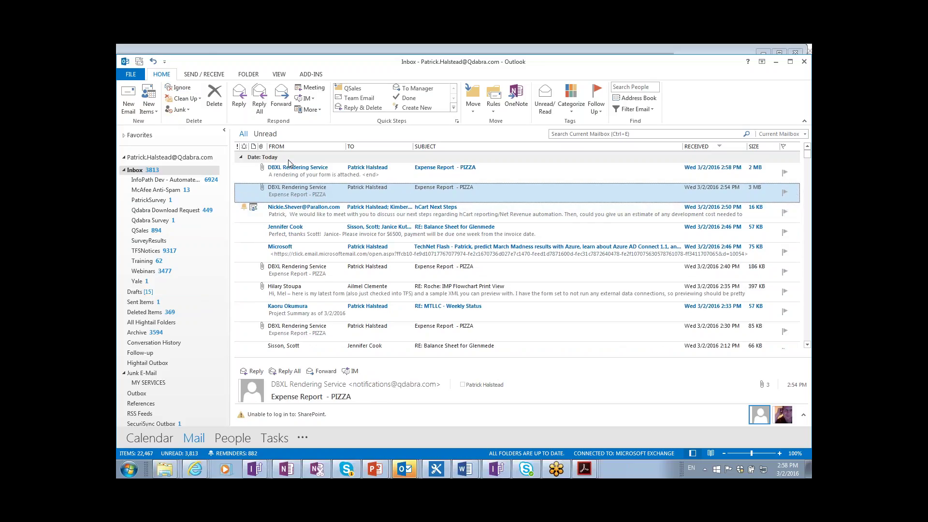
{"action": "left_click", "coordinate": [295, 176]}
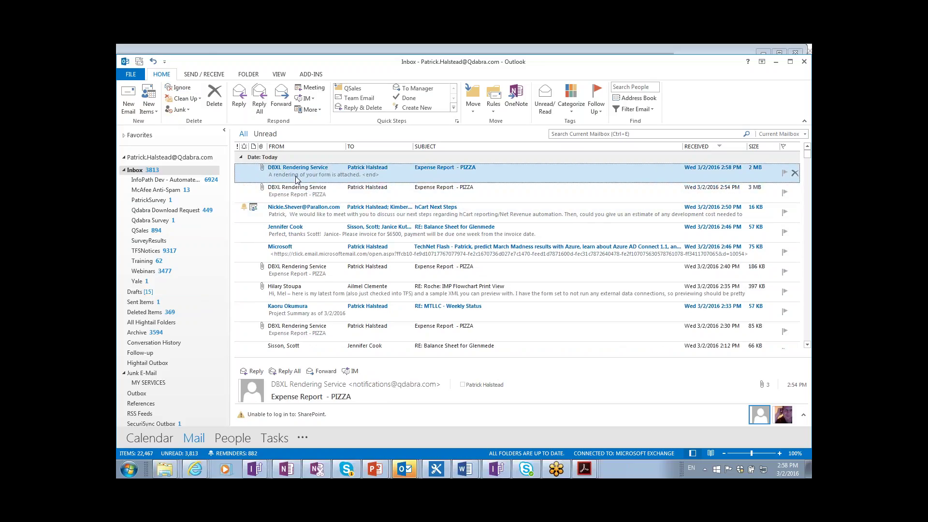
{"action": "double_click", "coordinate": [296, 180]}
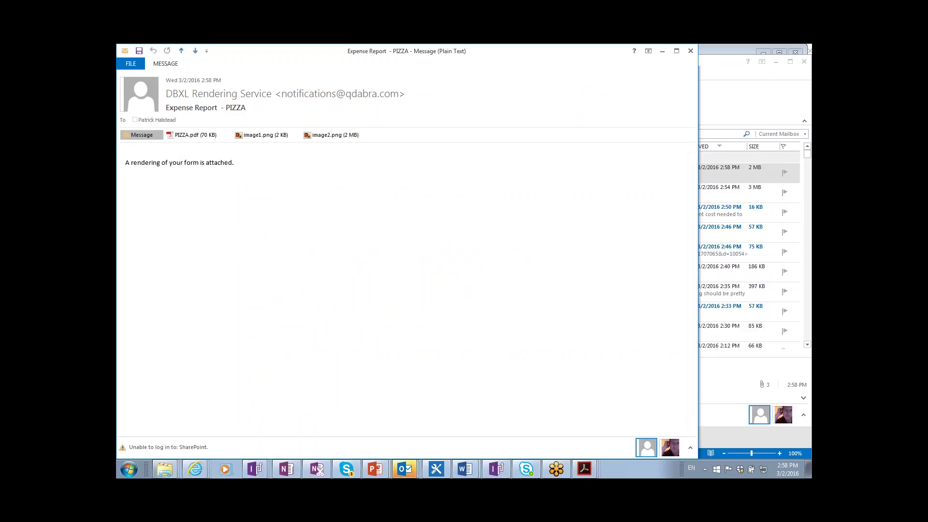
{"action": "left_click", "coordinate": [190, 138]}
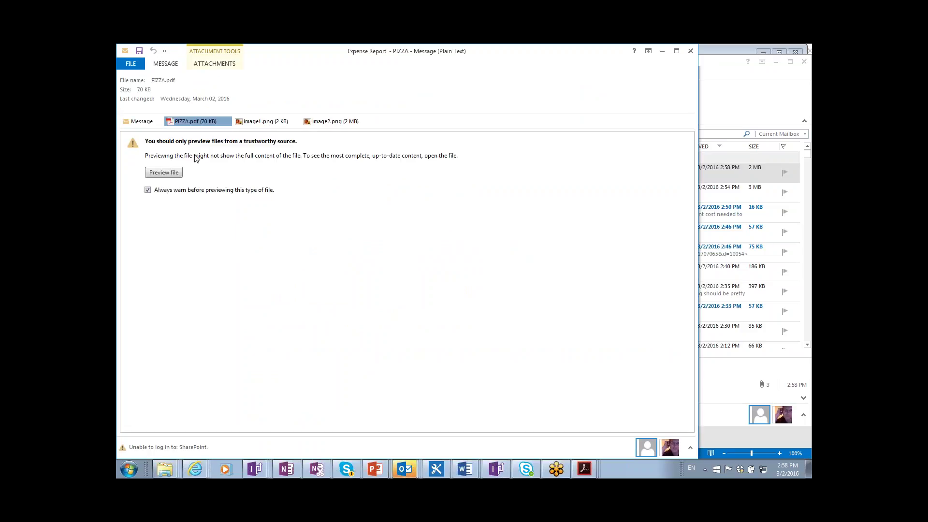
{"action": "left_click", "coordinate": [175, 175]}
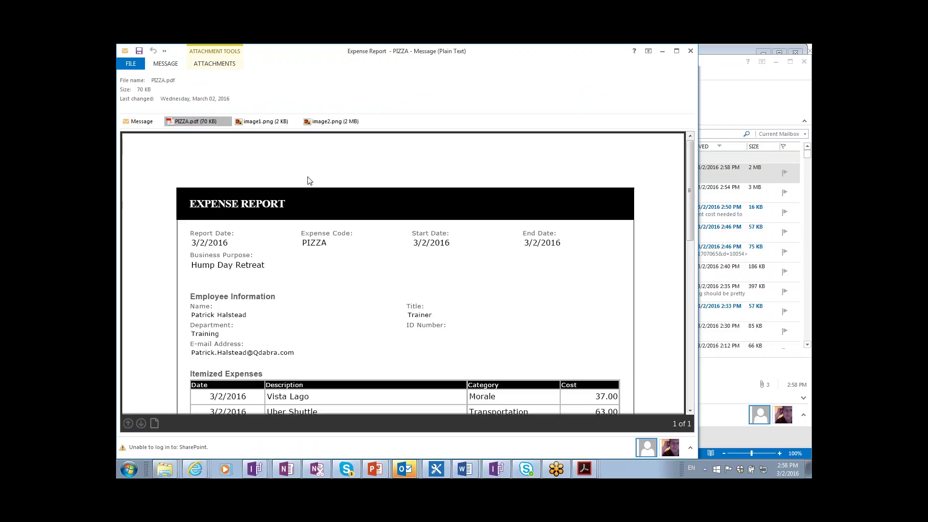
- Preview the image1.png and image2.png attachments, return to PIZZA.pdf, and close the message
{"action": "scroll", "coordinate": [308, 185], "scroll_direction": "down", "scroll_amount": 5}
{"action": "scroll", "coordinate": [307, 183], "scroll_direction": "up", "scroll_amount": 5}
{"action": "left_click", "coordinate": [259, 124]}
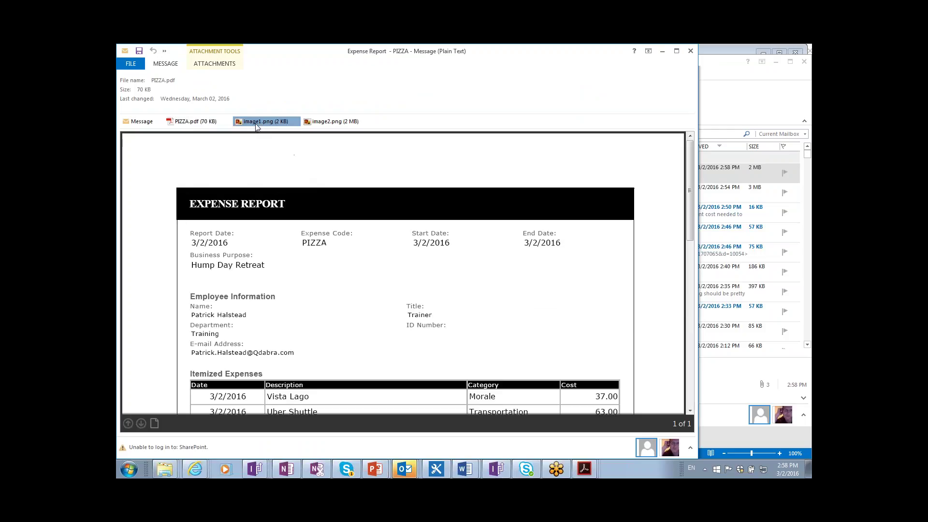
{"action": "left_click", "coordinate": [327, 122]}
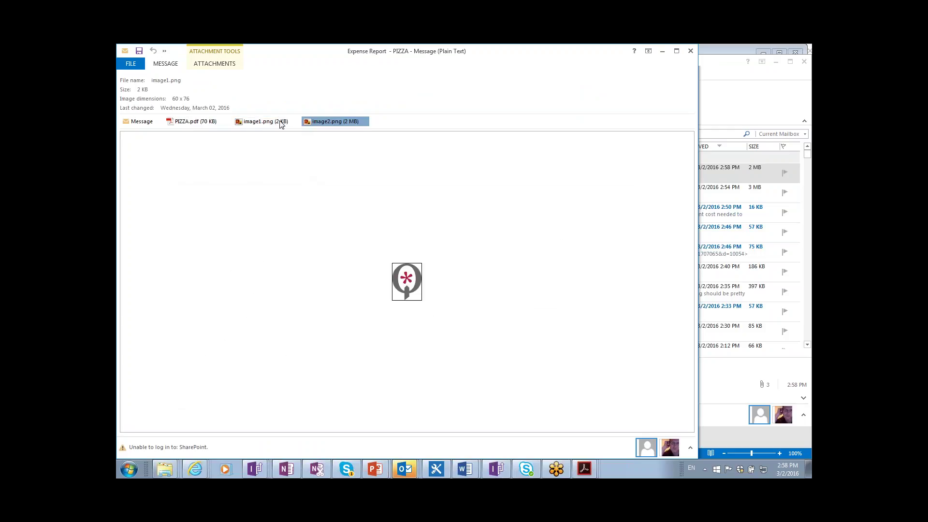
{"action": "left_click", "coordinate": [196, 123]}
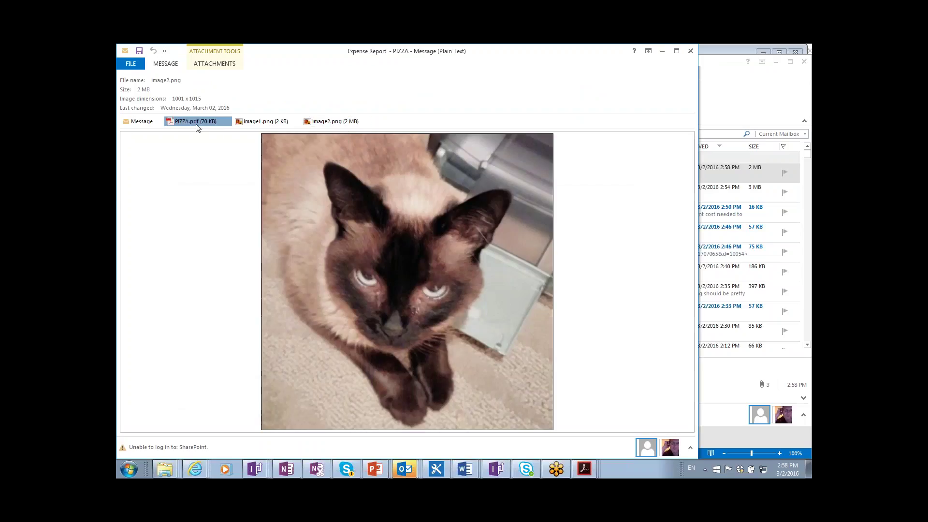
{"action": "double_click", "coordinate": [126, 53]}
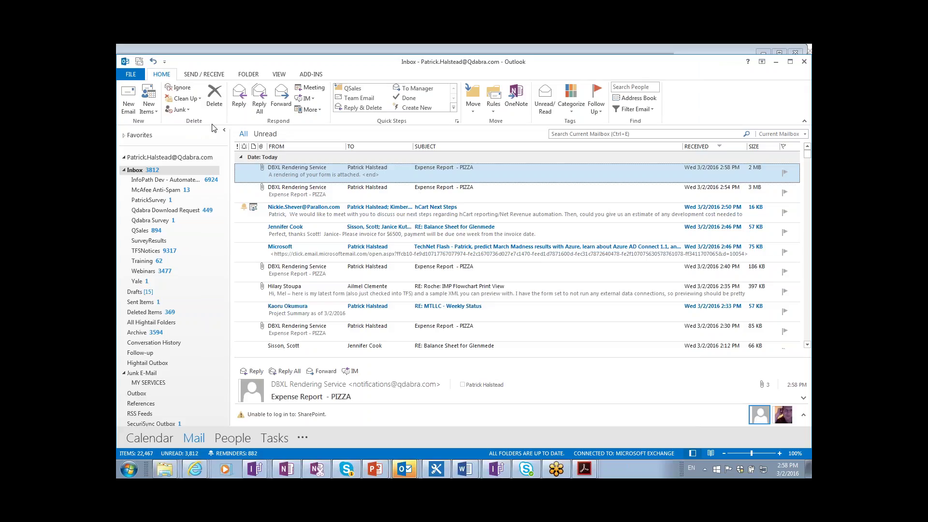
{"action": "key", "text": "alt+Tab"}
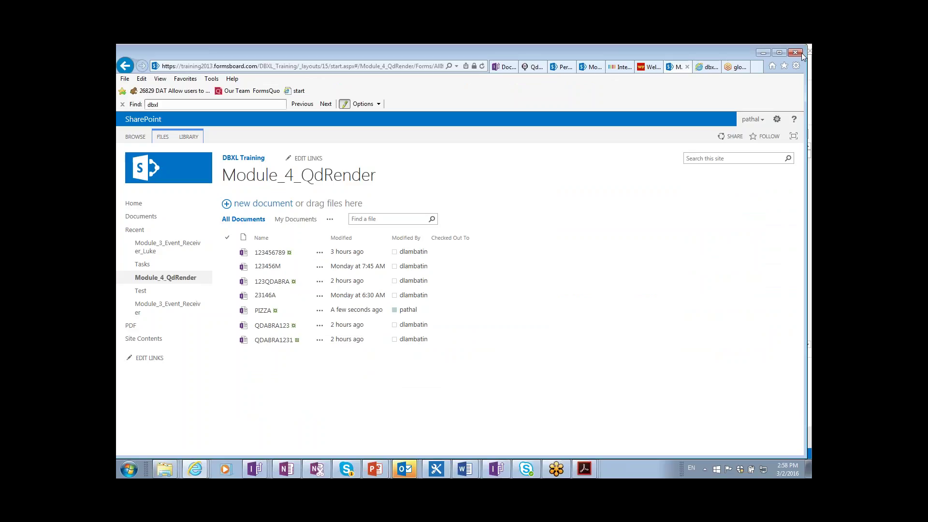
- Close the Internet Explorer window showing the Module_4_QdRender library
{"action": "left_click", "coordinate": [796, 53]}
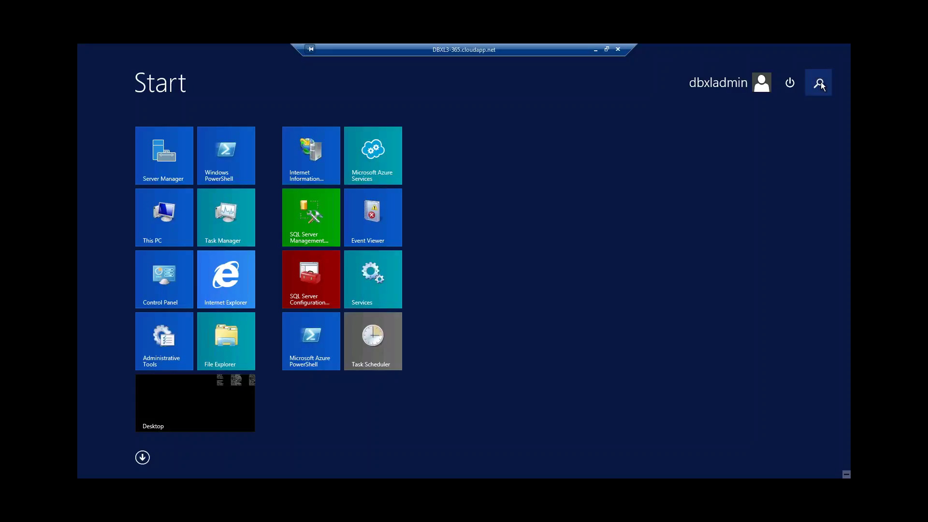
- Search the Start screen for 'Event Viewer', launch it, and bring its window forward
{"action": "left_click", "coordinate": [820, 84]}
{"action": "type", "text": "Event"}
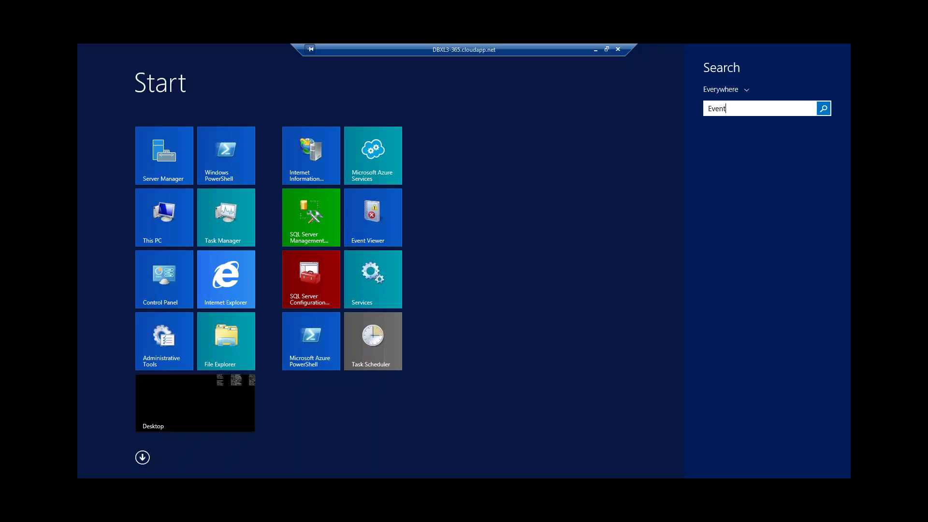
{"action": "type", "text": " Viewer"}
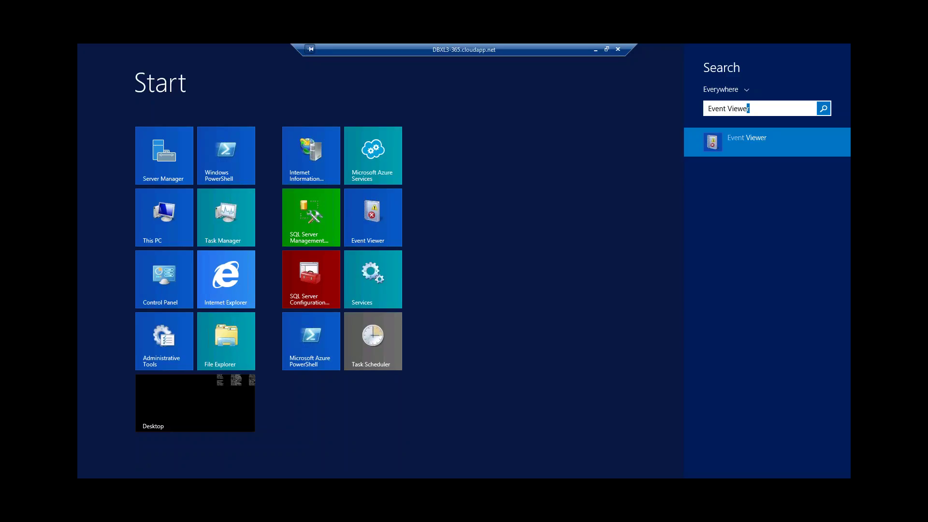
{"action": "left_click", "coordinate": [763, 141]}
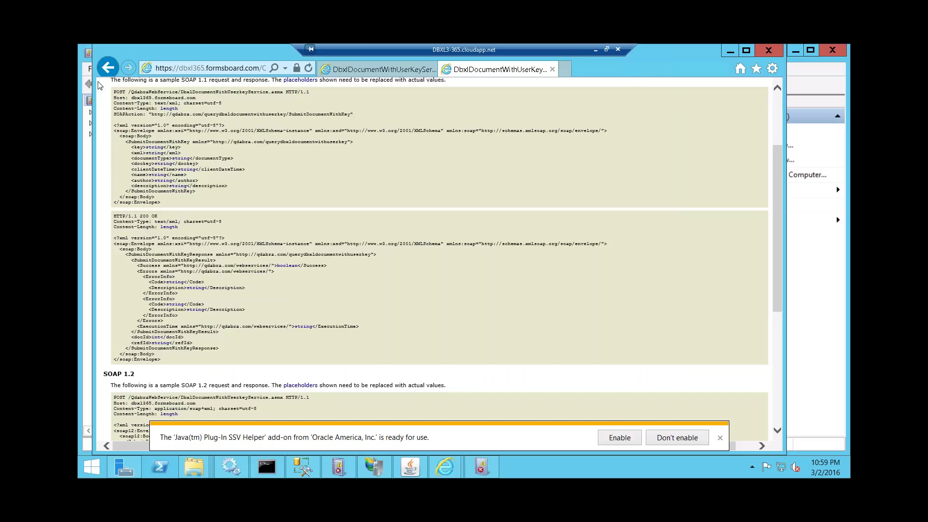
{"action": "left_click", "coordinate": [483, 467]}
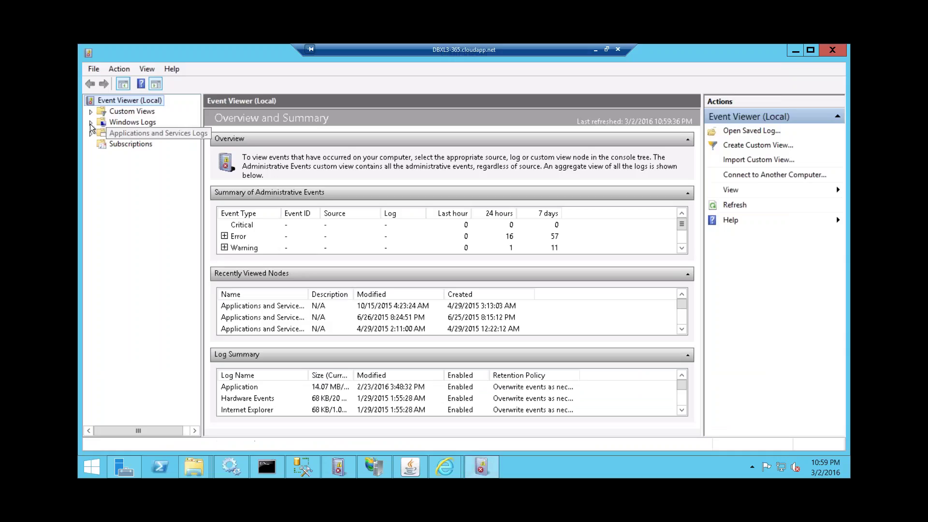
- Expand Windows Logs and Applications and Services Logs, open the Qdabra log, and sort by date
{"action": "left_click", "coordinate": [91, 122]}
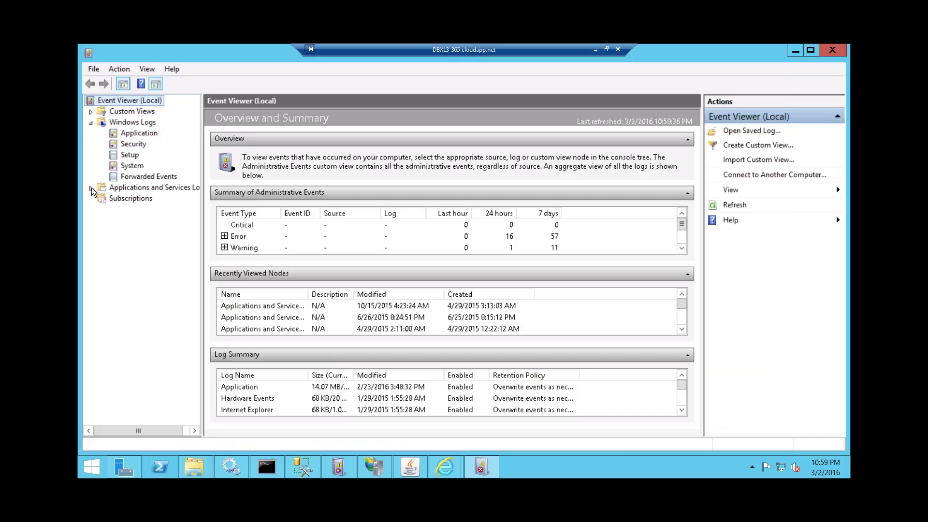
{"action": "left_click", "coordinate": [91, 188]}
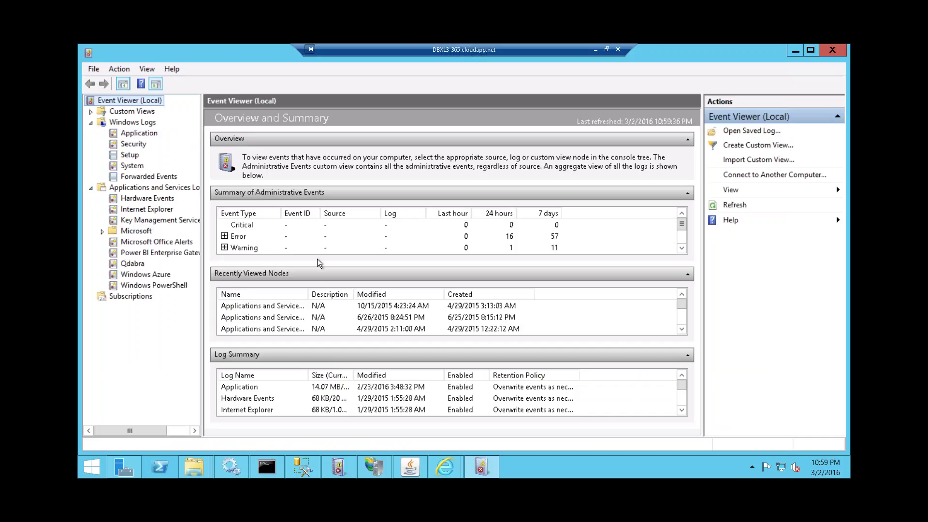
{"action": "left_click", "coordinate": [132, 263]}
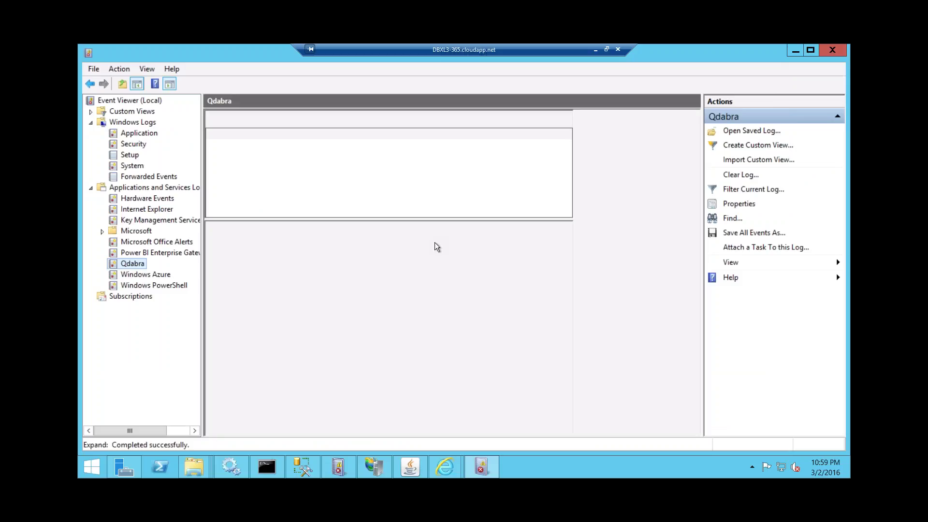
{"action": "left_click", "coordinate": [414, 118]}
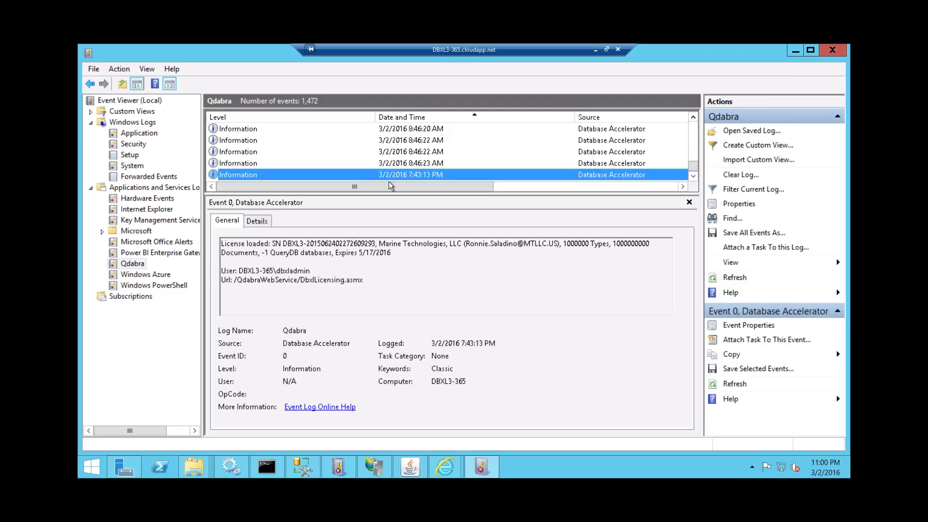
- Review the webservice starting, web service initialized and 7:43:13 PM license-loaded event details
{"action": "left_click", "coordinate": [321, 167]}
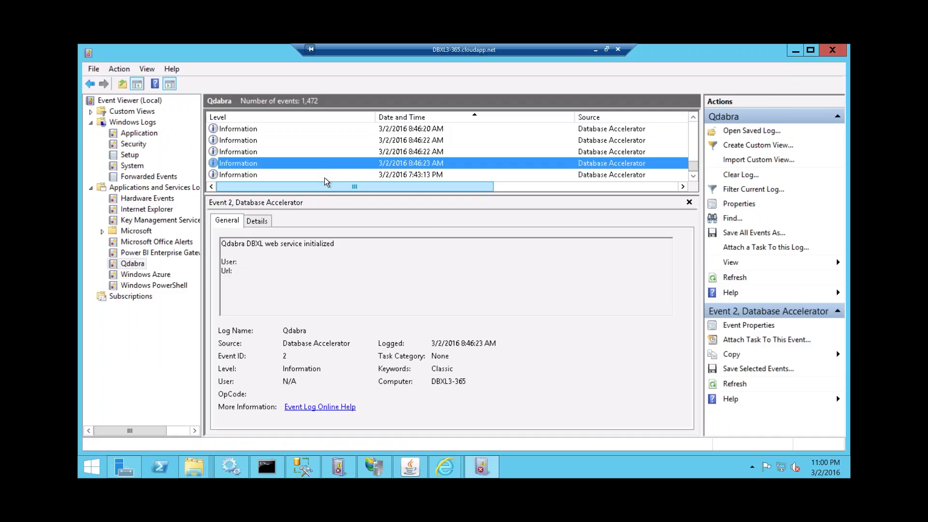
{"action": "left_click", "coordinate": [296, 153]}
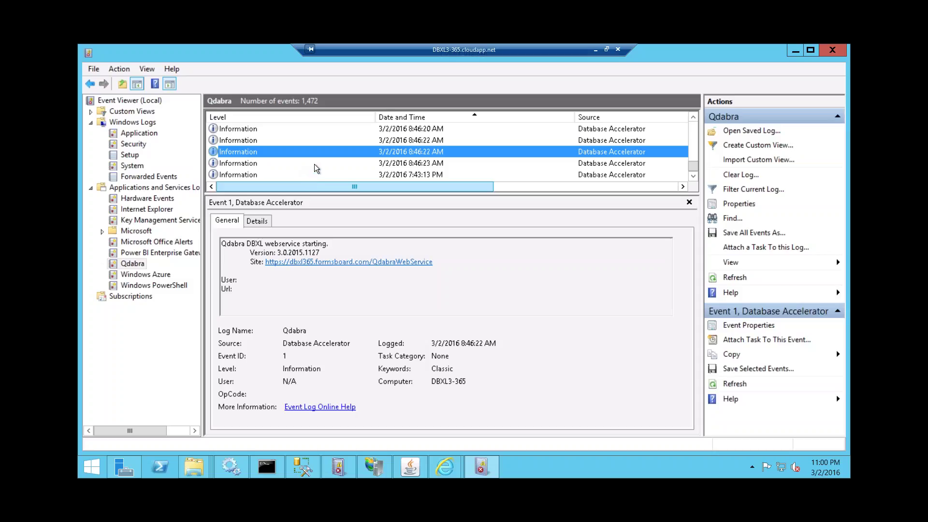
{"action": "left_click", "coordinate": [315, 165]}
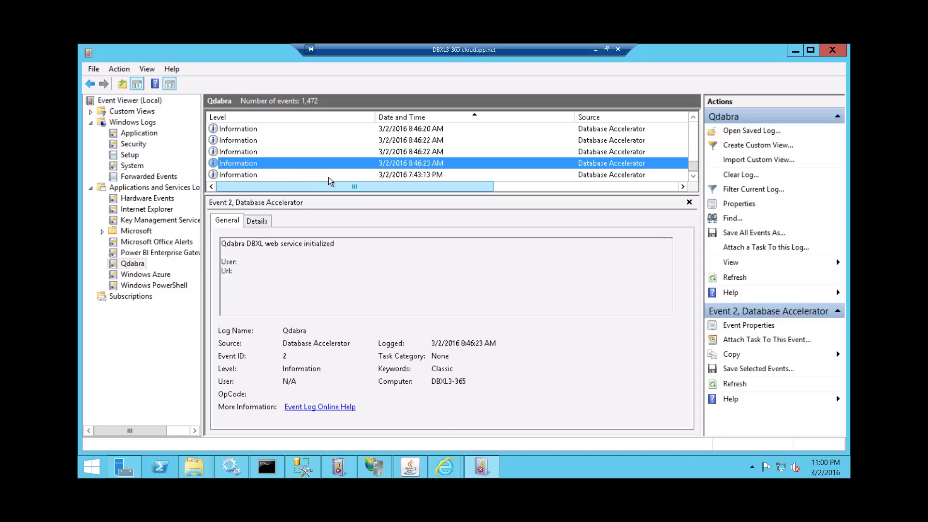
{"action": "left_click", "coordinate": [327, 177]}
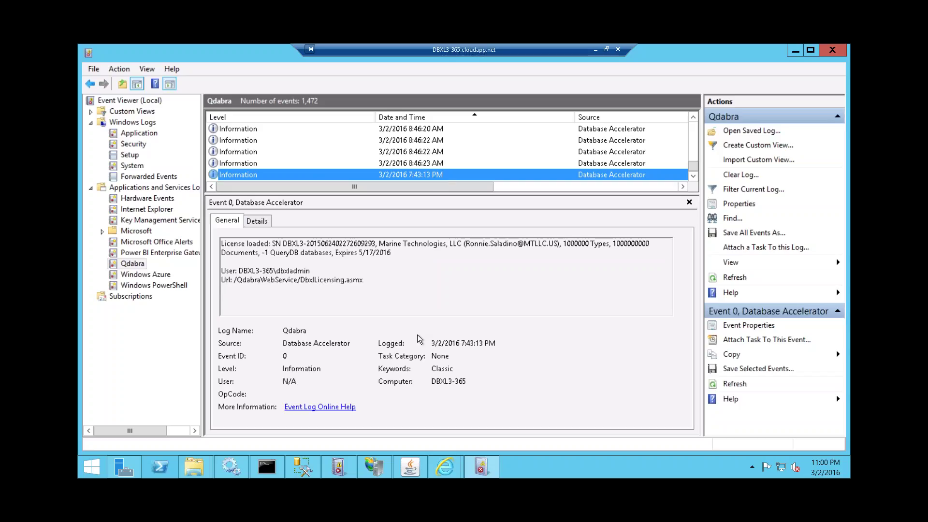
{"action": "mouse_move", "coordinate": [231, 467]}
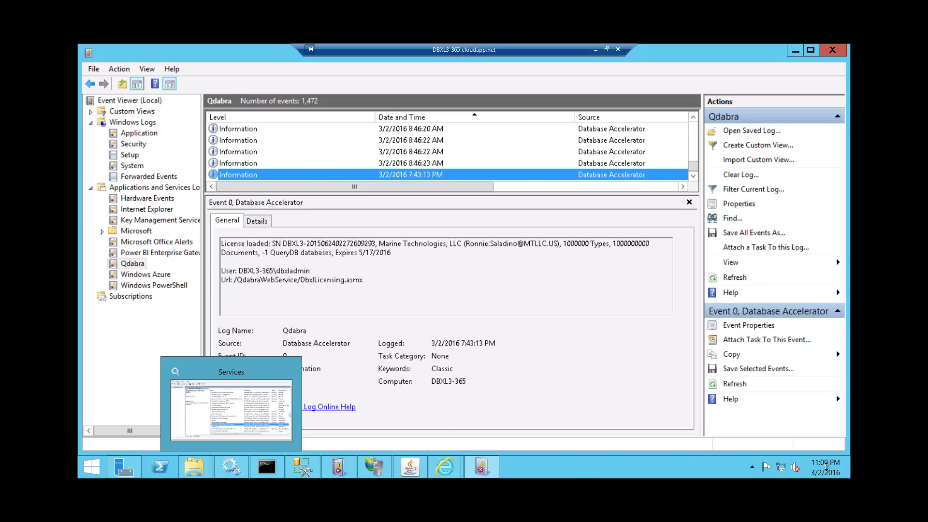
{"action": "mouse_move", "coordinate": [826, 468]}
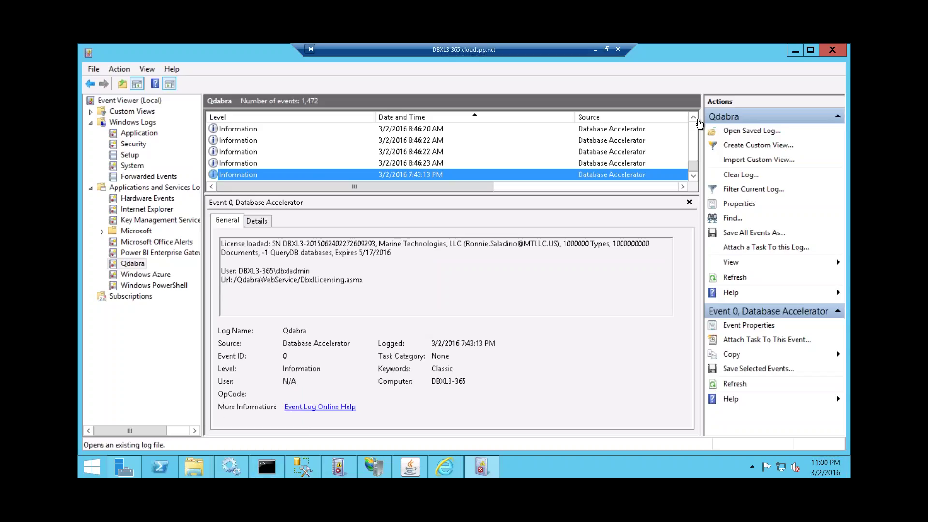
{"action": "scroll", "coordinate": [696, 118], "scroll_direction": "up", "scroll_amount": 1}
- Inspect the 2/29/2016 error event, scrolling through its details text
{"action": "scroll", "coordinate": [697, 119], "scroll_direction": "up", "scroll_amount": 4}
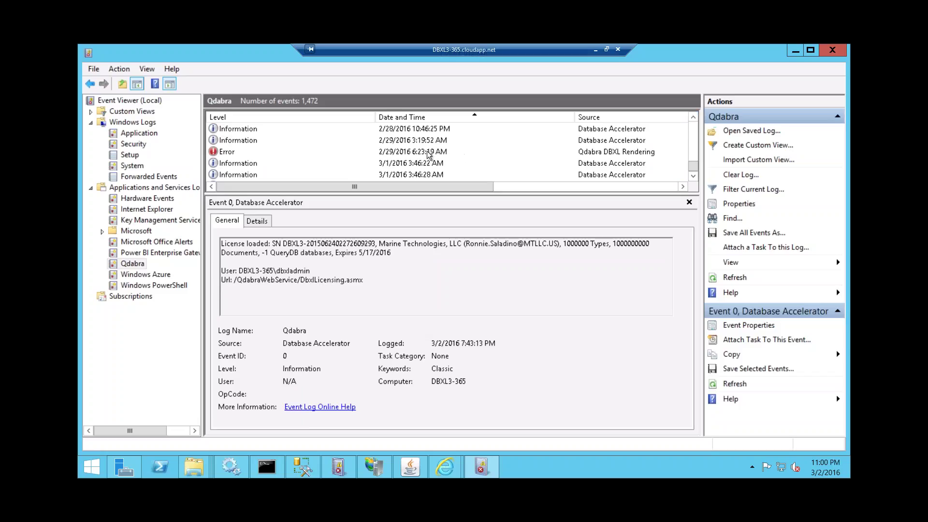
{"action": "left_click", "coordinate": [427, 154]}
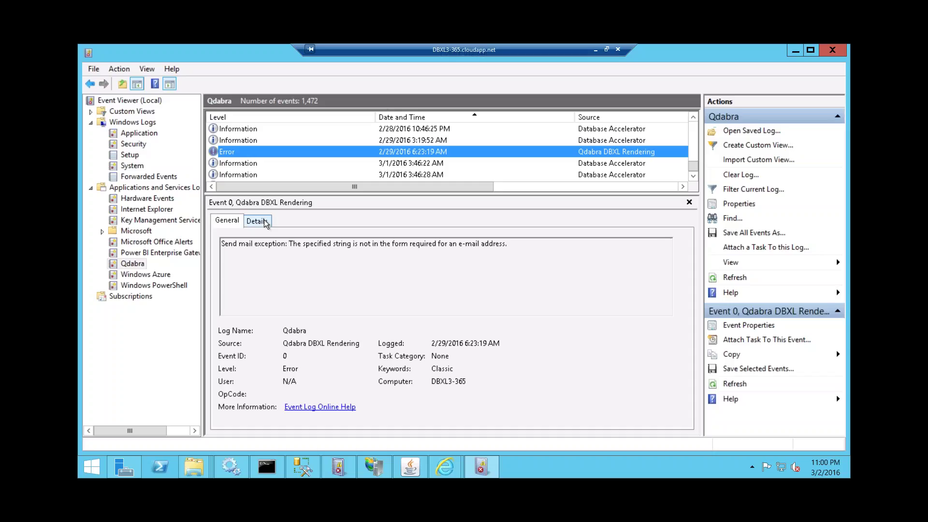
{"action": "left_click", "coordinate": [693, 118]}
{"action": "left_click", "coordinate": [694, 118]}
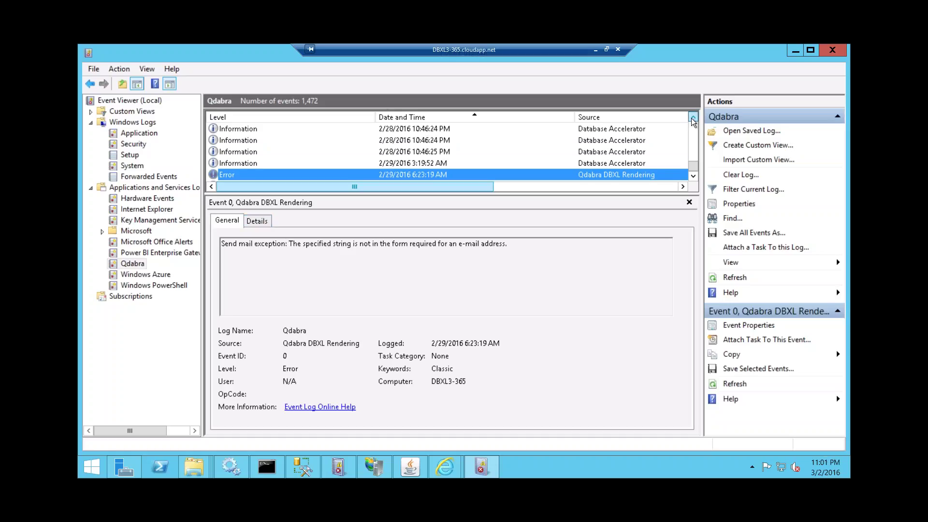
{"action": "left_click", "coordinate": [694, 118]}
{"action": "left_click", "coordinate": [693, 119]}
{"action": "left_click", "coordinate": [693, 178]}
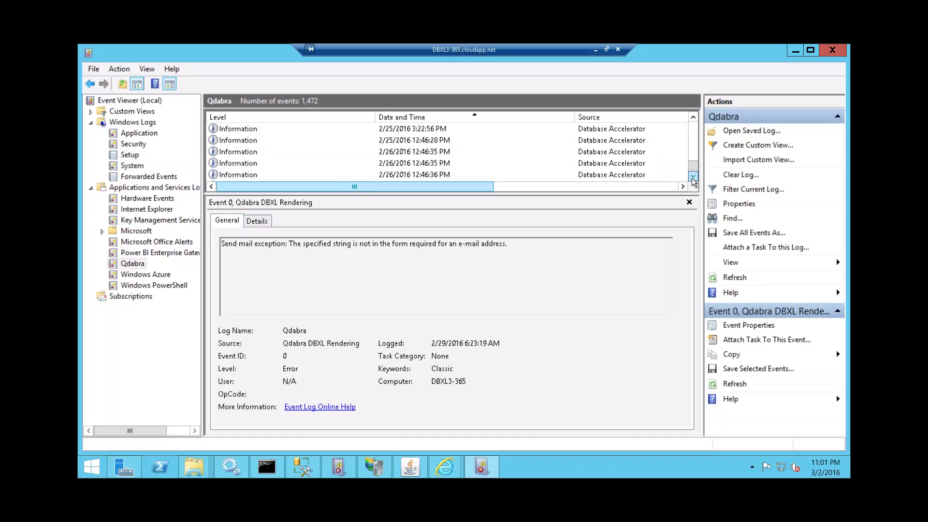
{"action": "left_click", "coordinate": [693, 178]}
{"action": "left_click", "coordinate": [693, 177]}
{"action": "left_click", "coordinate": [693, 177]}
{"action": "left_click", "coordinate": [693, 177]}
{"action": "left_click", "coordinate": [693, 177]}
{"action": "left_click", "coordinate": [692, 177]}
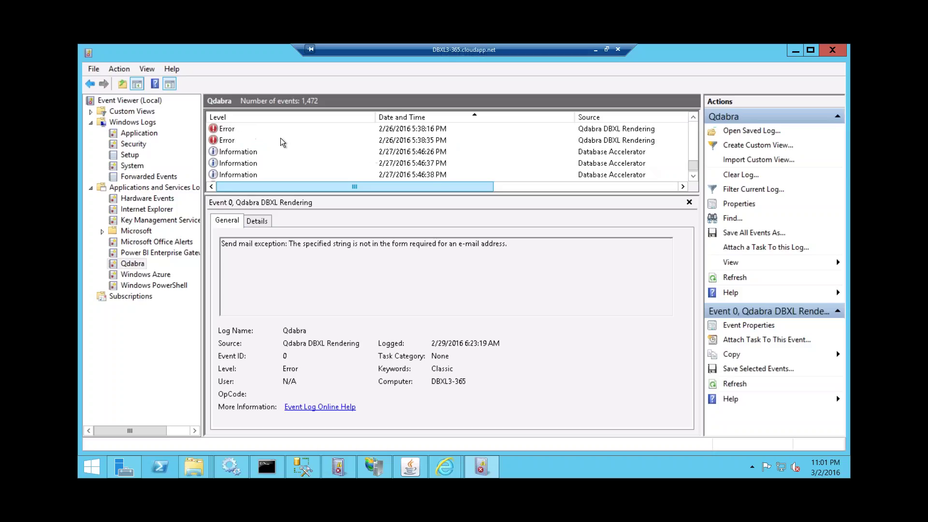
- Check the 5:38:35 PM and 5:38:16 PM rendering errors, then open the 11:43:15 AM Database Accelerator error
{"action": "left_click", "coordinate": [281, 139]}
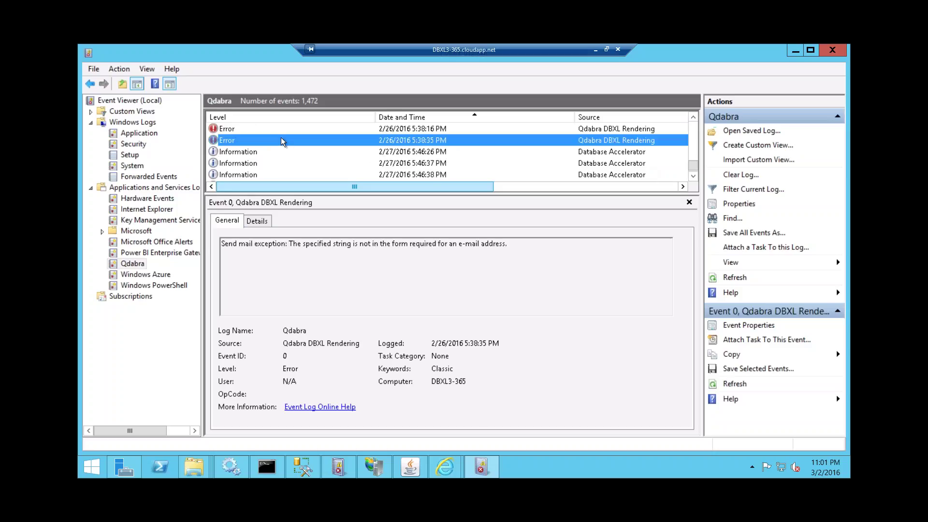
{"action": "left_click", "coordinate": [274, 130]}
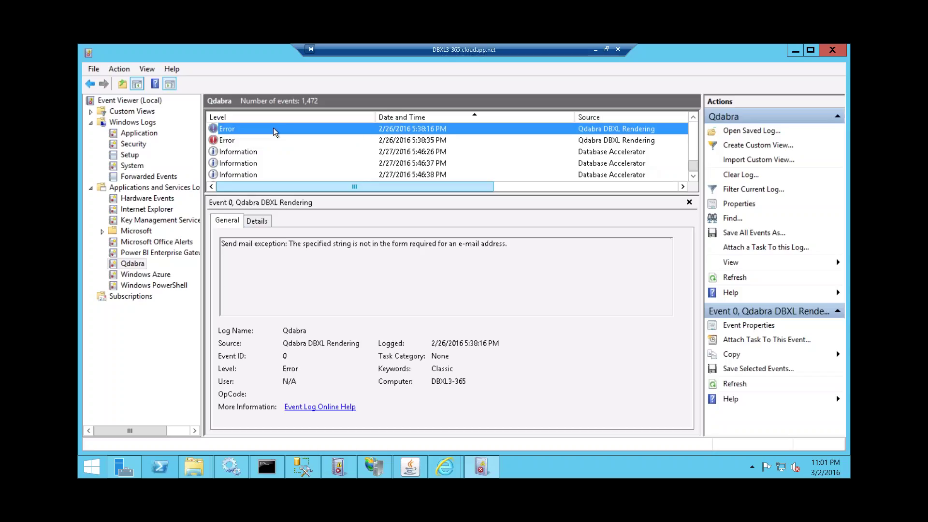
{"action": "scroll", "coordinate": [382, 157], "scroll_direction": "up", "scroll_amount": 15}
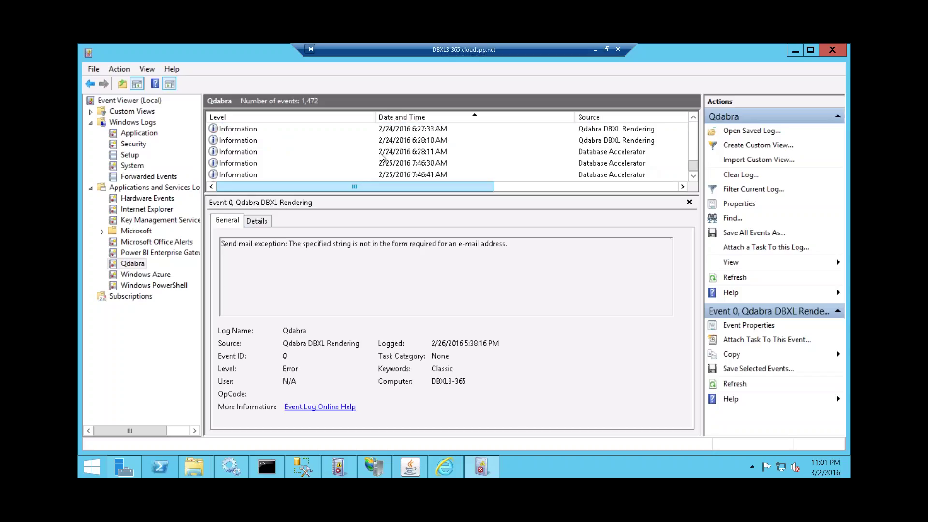
{"action": "scroll", "coordinate": [382, 158], "scroll_direction": "up", "scroll_amount": 1}
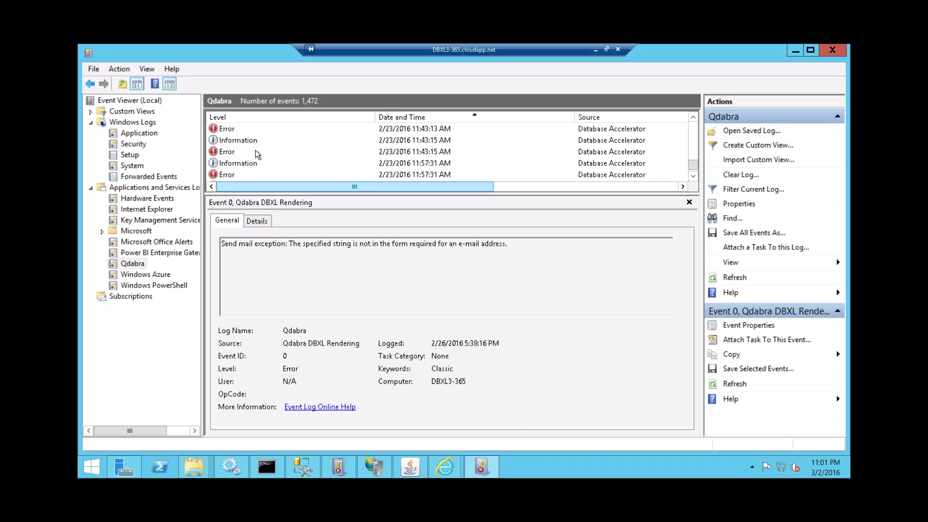
{"action": "left_click", "coordinate": [256, 153]}
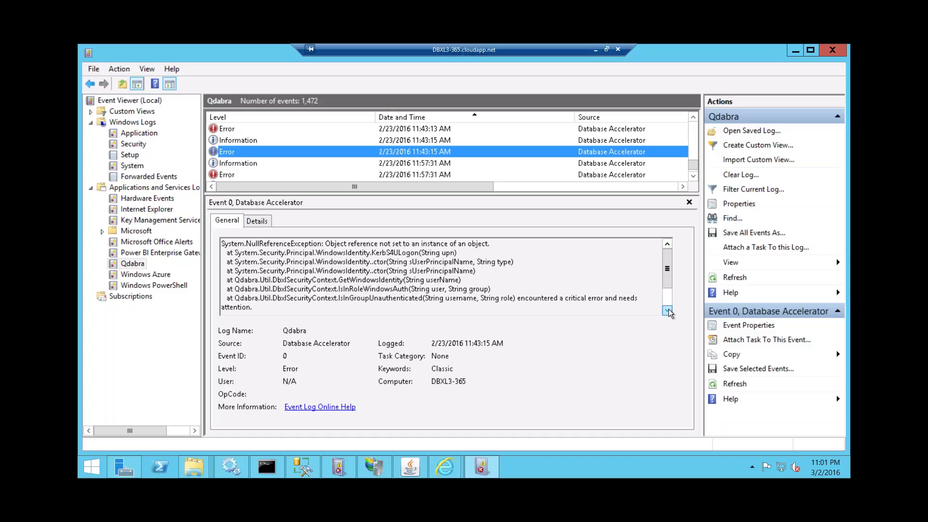
- Scroll the error's General text and select the DbxlDocumentWithUserKeyService name in the Url
{"action": "left_click", "coordinate": [668, 311]}
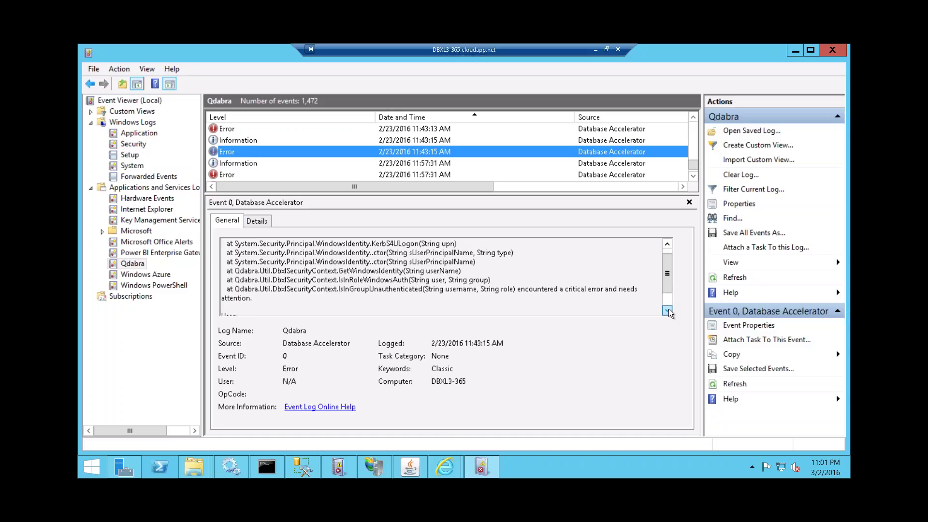
{"action": "left_click", "coordinate": [668, 311]}
{"action": "left_click", "coordinate": [668, 310]}
{"action": "left_click", "coordinate": [668, 310]}
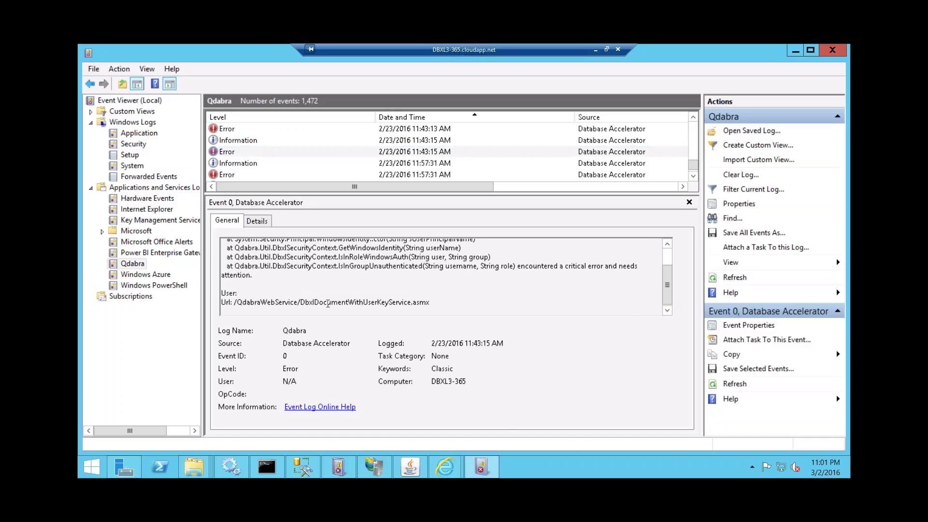
{"action": "double_click", "coordinate": [327, 303]}
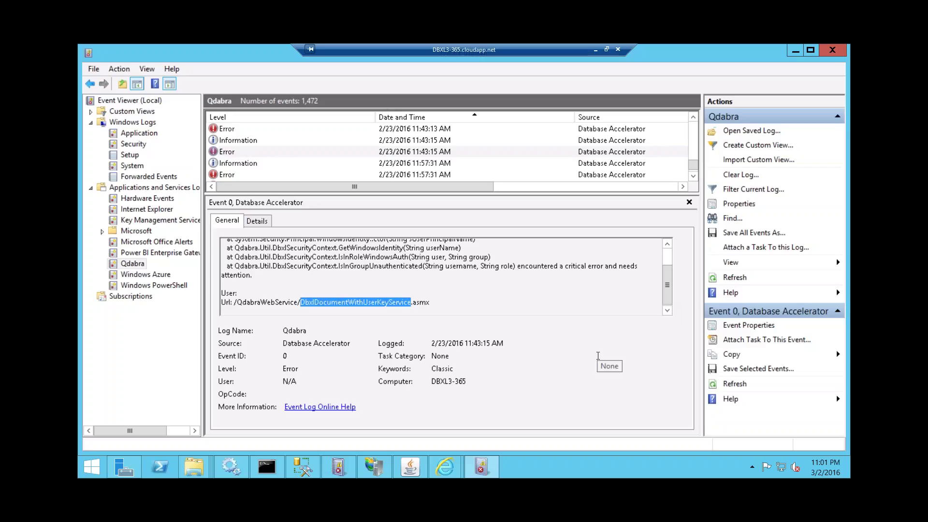
- Review the 11:57:31 AM, 11:43:13 AM and 11:58:32 AM errors, then reopen the 5:38:16 PM send-mail exception
{"action": "left_click", "coordinate": [349, 175]}
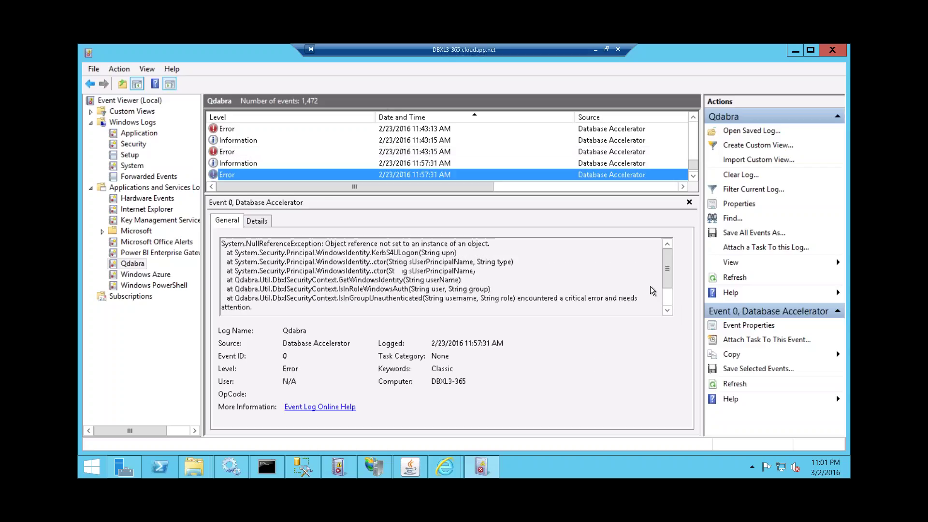
{"action": "left_click", "coordinate": [667, 311]}
{"action": "left_click", "coordinate": [668, 311]}
{"action": "left_click", "coordinate": [667, 311]}
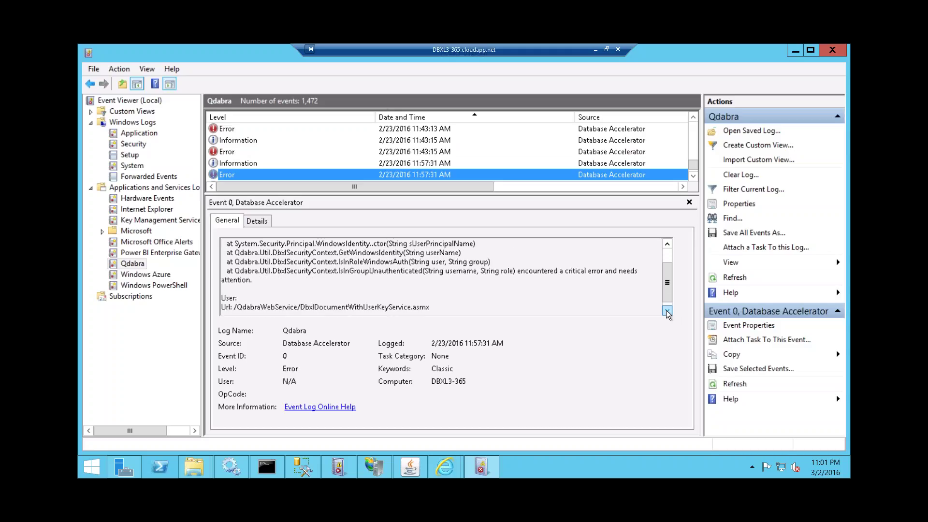
{"action": "left_click", "coordinate": [667, 311]}
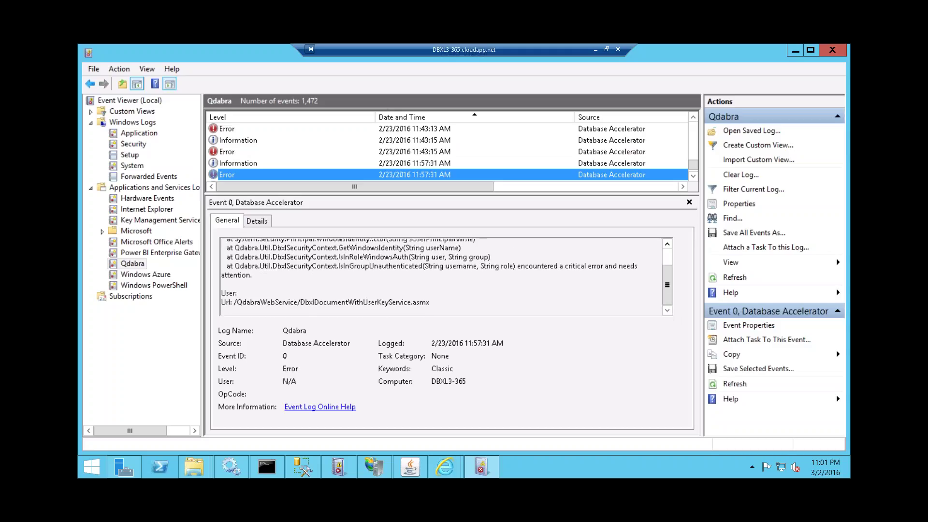
{"action": "left_click", "coordinate": [277, 129]}
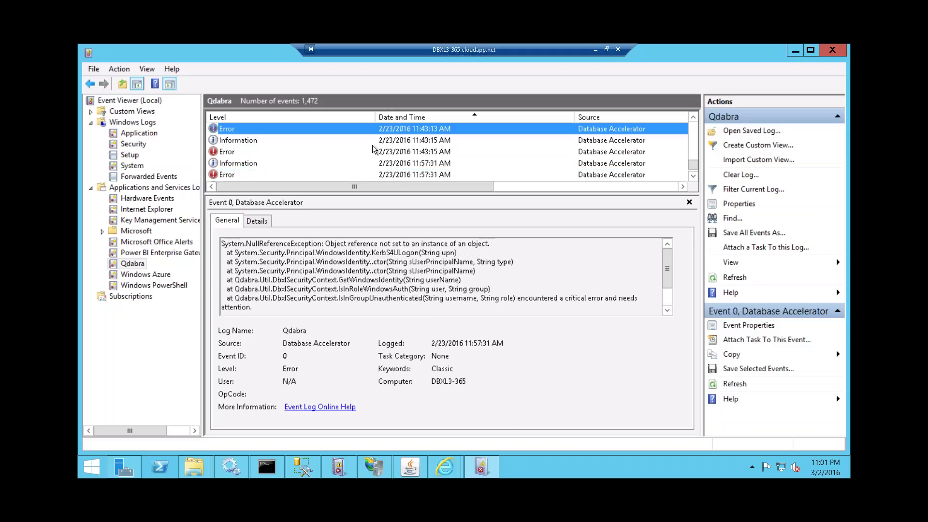
{"action": "scroll", "coordinate": [663, 283], "scroll_direction": "down", "scroll_amount": 2}
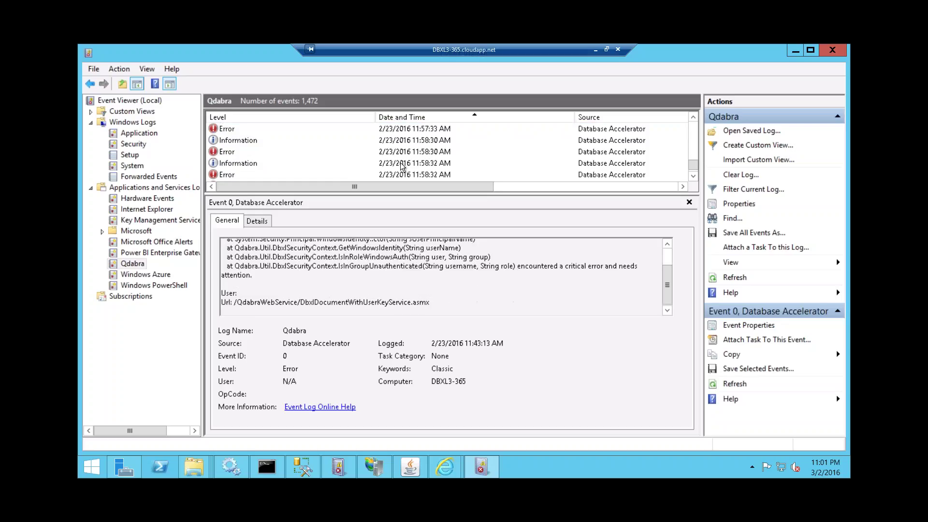
{"action": "scroll", "coordinate": [409, 173], "scroll_direction": "up", "scroll_amount": 2}
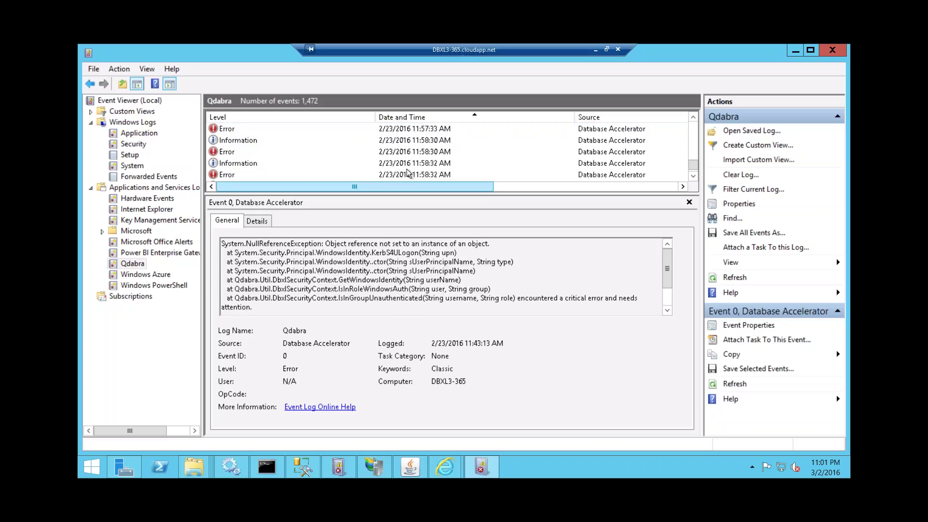
{"action": "left_click", "coordinate": [409, 174]}
{"action": "scroll", "coordinate": [369, 175], "scroll_direction": "down", "scroll_amount": 2}
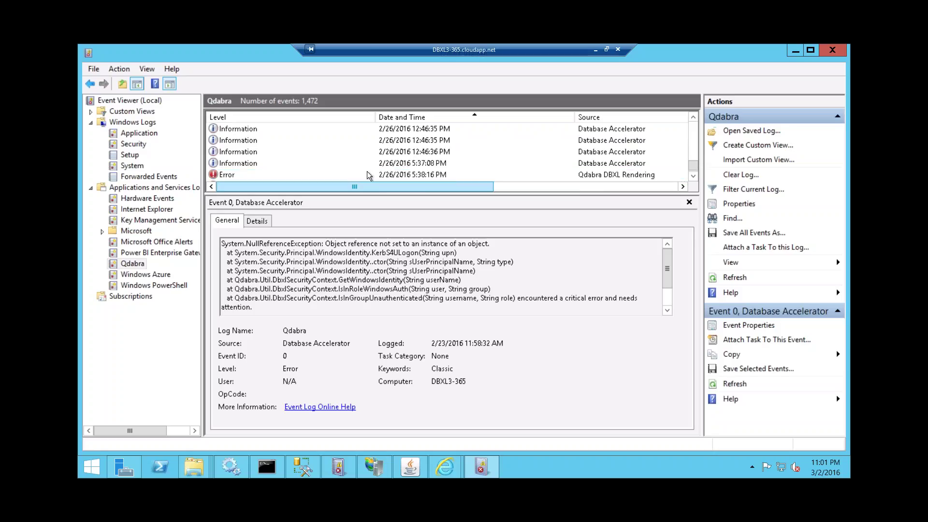
{"action": "left_click", "coordinate": [368, 175]}
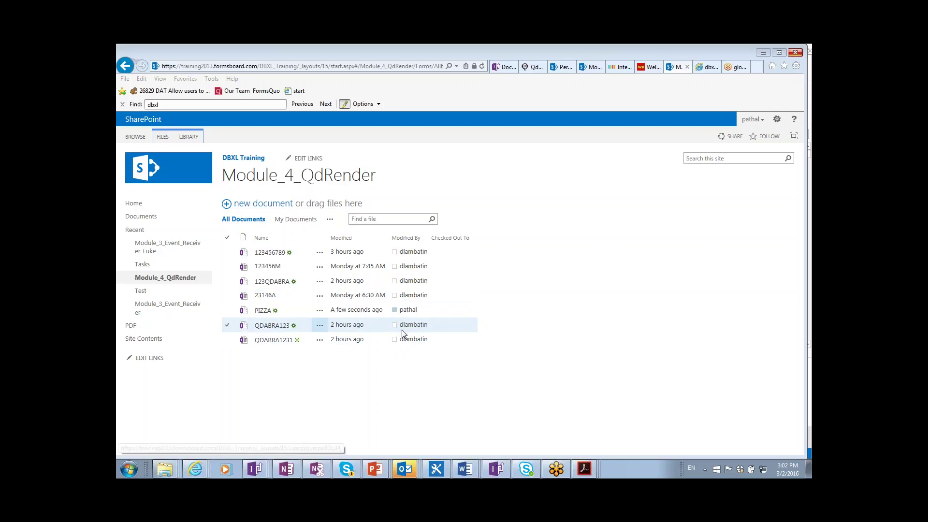
{"action": "left_click", "coordinate": [394, 316]}
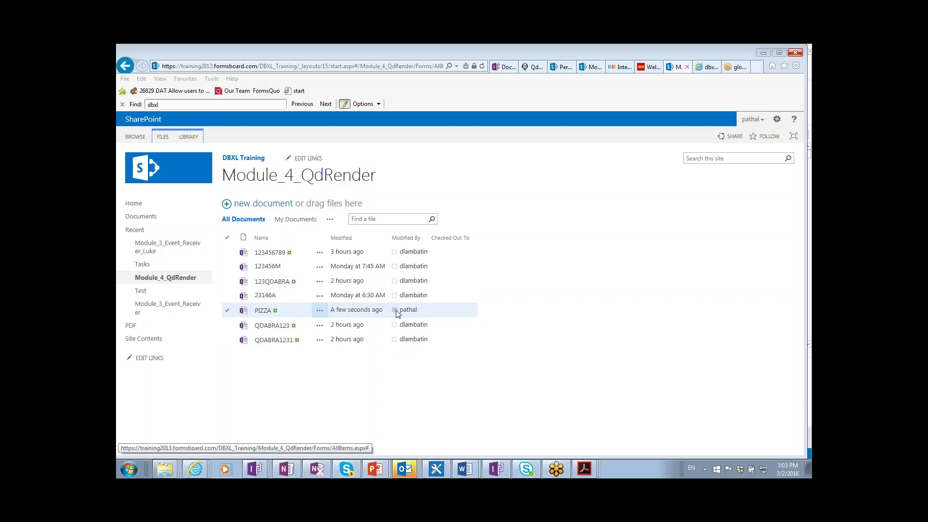
{"action": "left_click", "coordinate": [394, 323]}
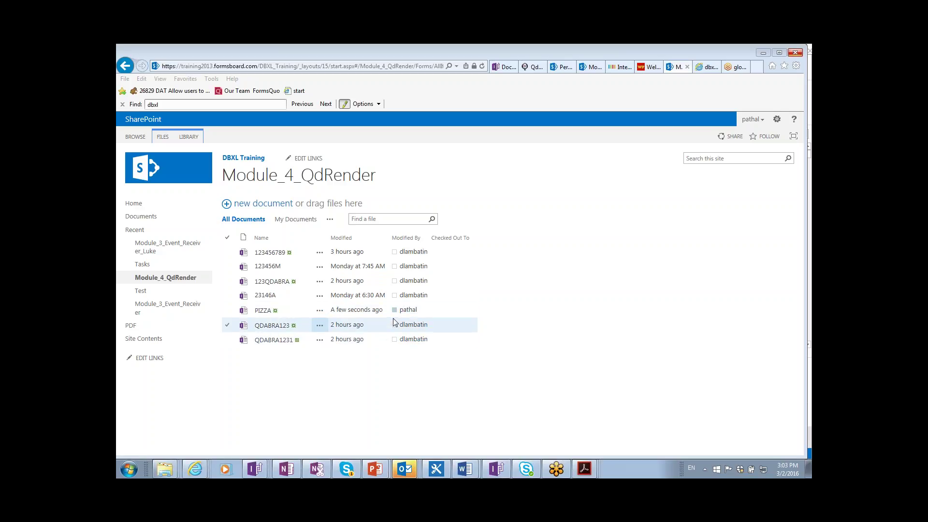
{"action": "left_click", "coordinate": [395, 314]}
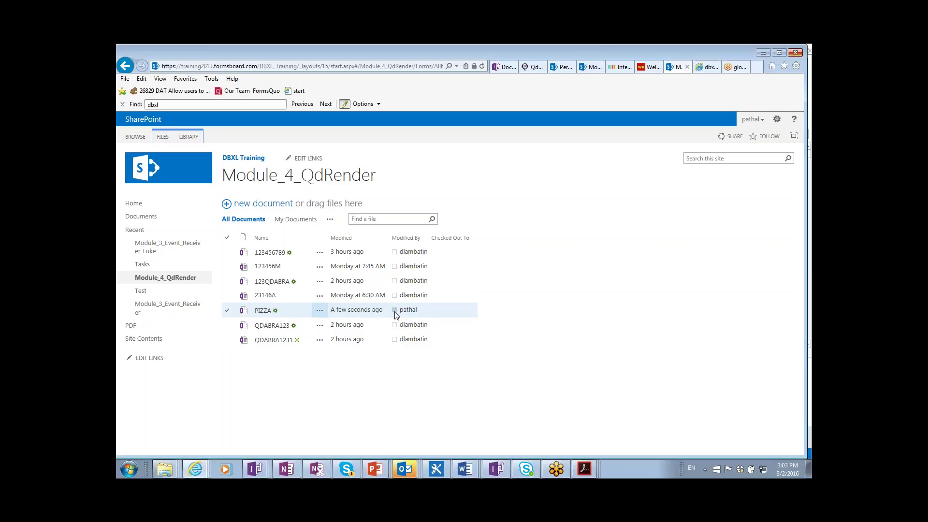
{"action": "left_click", "coordinate": [395, 312]}
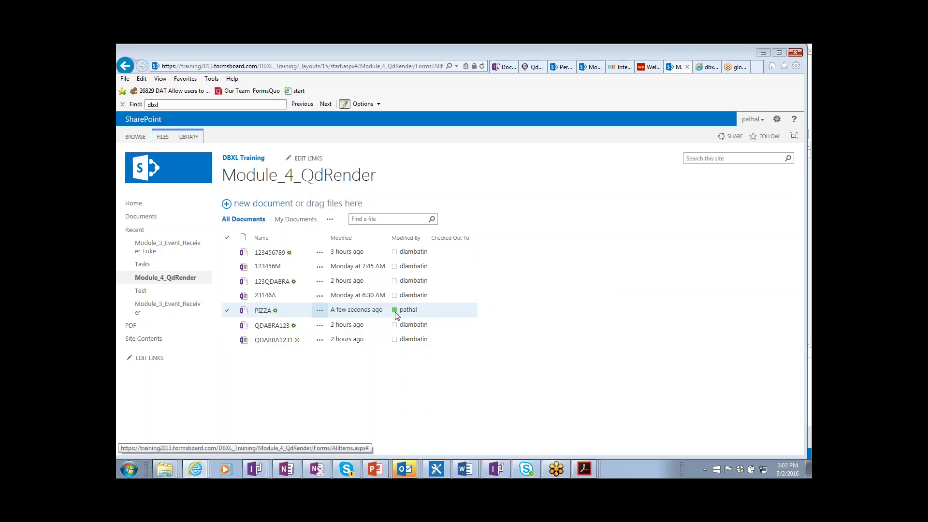
{"action": "mouse_move", "coordinate": [395, 315]}
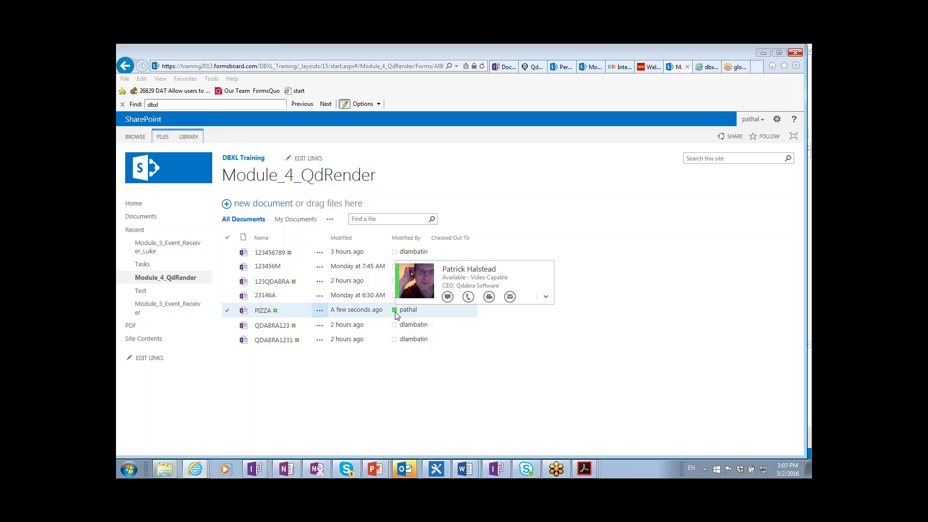
{"action": "left_click", "coordinate": [527, 468]}
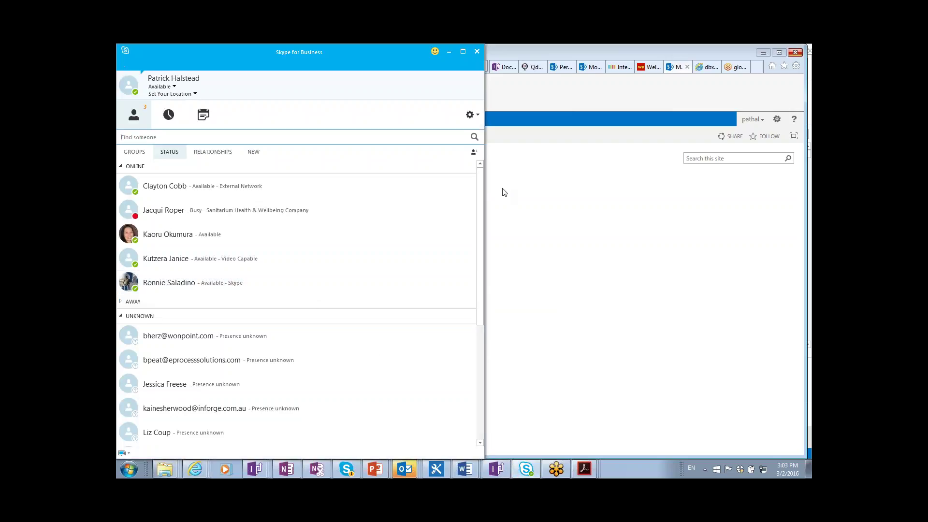
- Minimize Skype for Business, restore it, and dismiss the profile picture settings unchanged
{"action": "left_click_drag", "start_coordinate": [478, 183], "coordinate": [483, 158]}
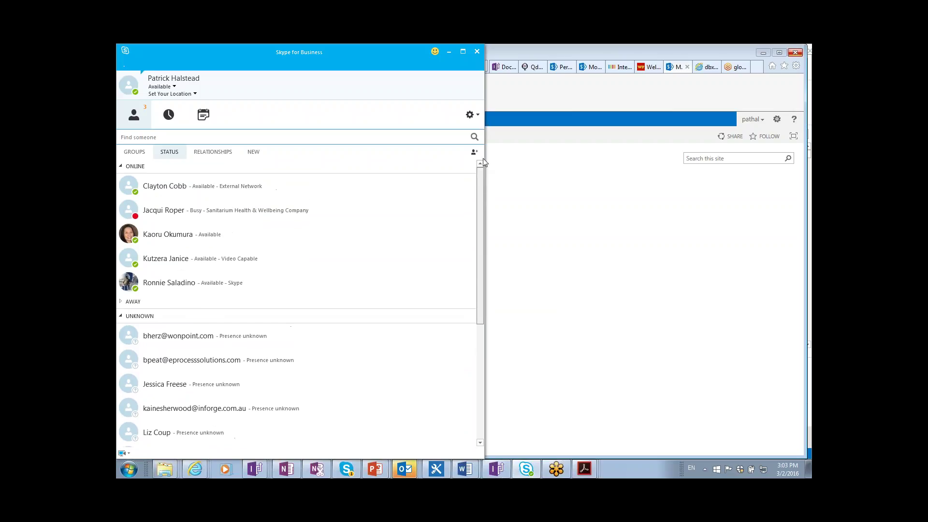
{"action": "left_click", "coordinate": [449, 52]}
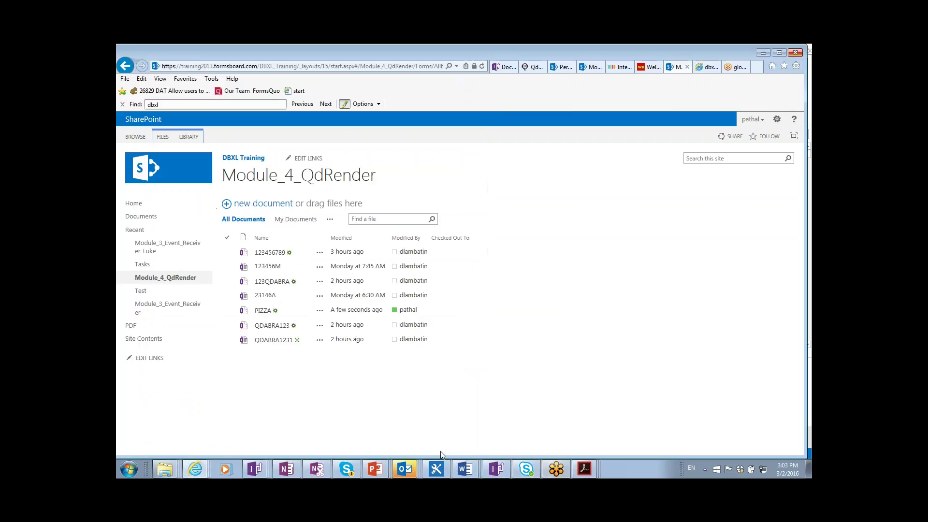
{"action": "left_click", "coordinate": [536, 466]}
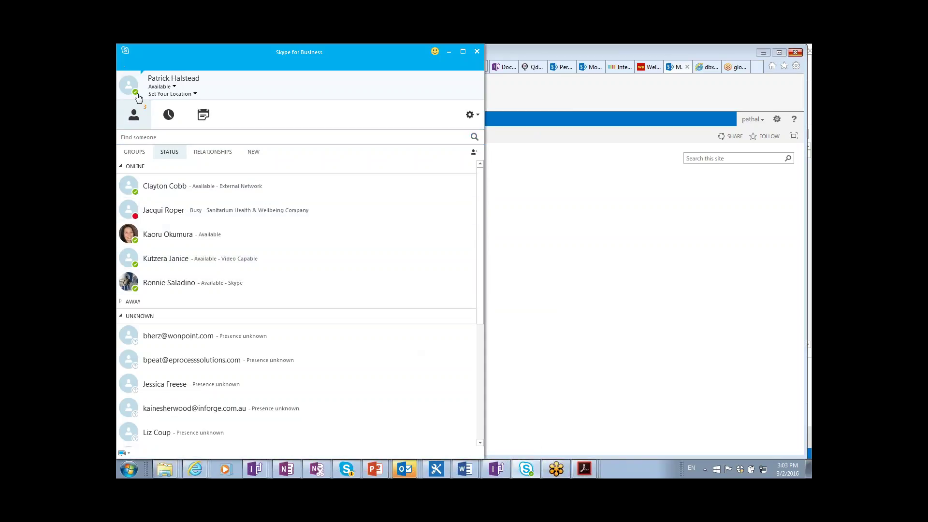
{"action": "left_click", "coordinate": [131, 87]}
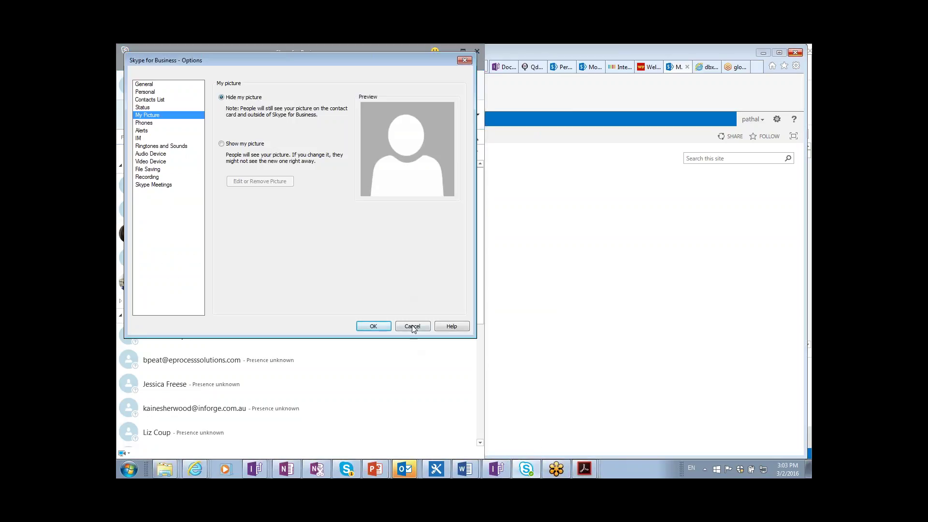
{"action": "left_click", "coordinate": [413, 325]}
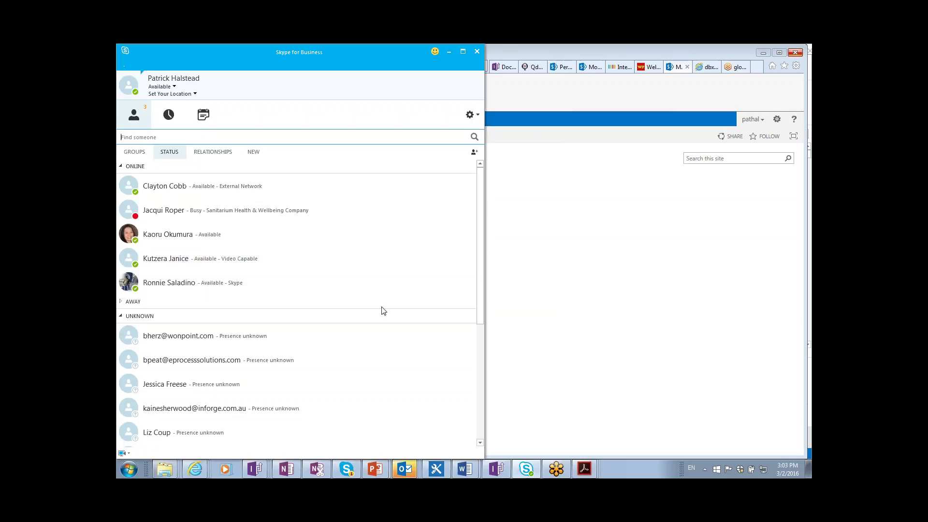
- Set the Skype for Business presence to Do Not Disturb and minimize the window
{"action": "left_click", "coordinate": [161, 87]}
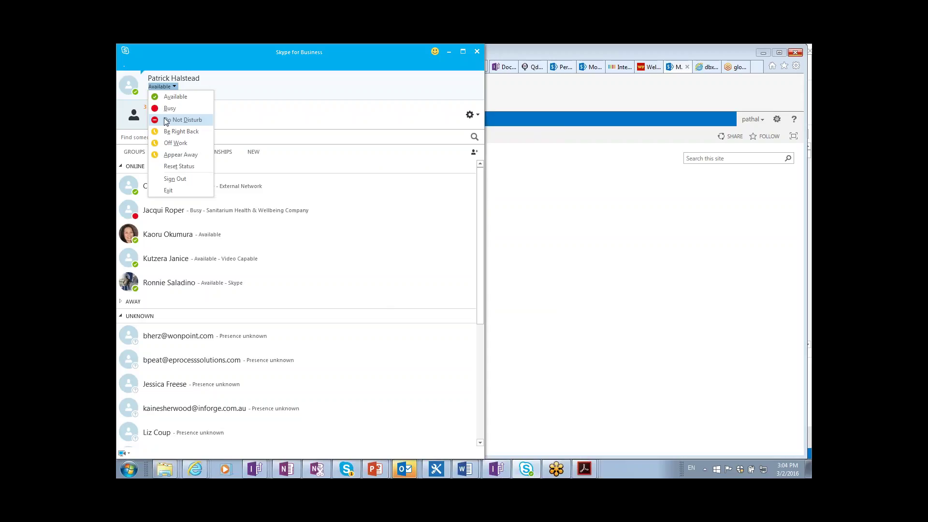
{"action": "left_click", "coordinate": [166, 121]}
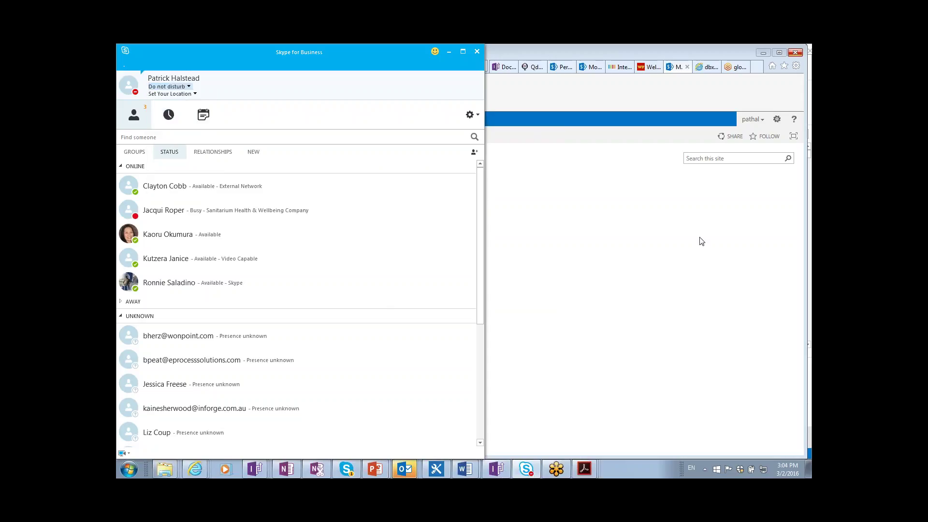
{"action": "left_click", "coordinate": [450, 51]}
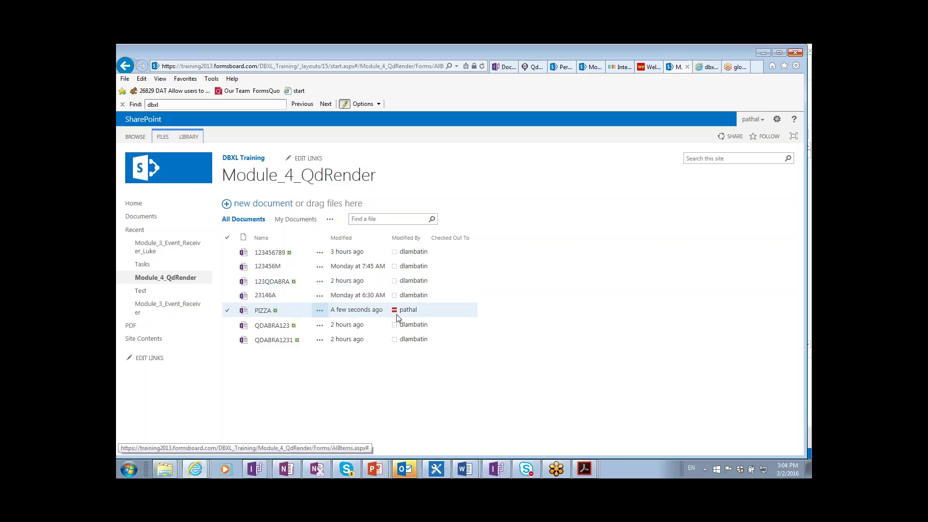
- Open the PDF document library from the Quick Launch navigation
{"action": "mouse_move", "coordinate": [398, 317]}
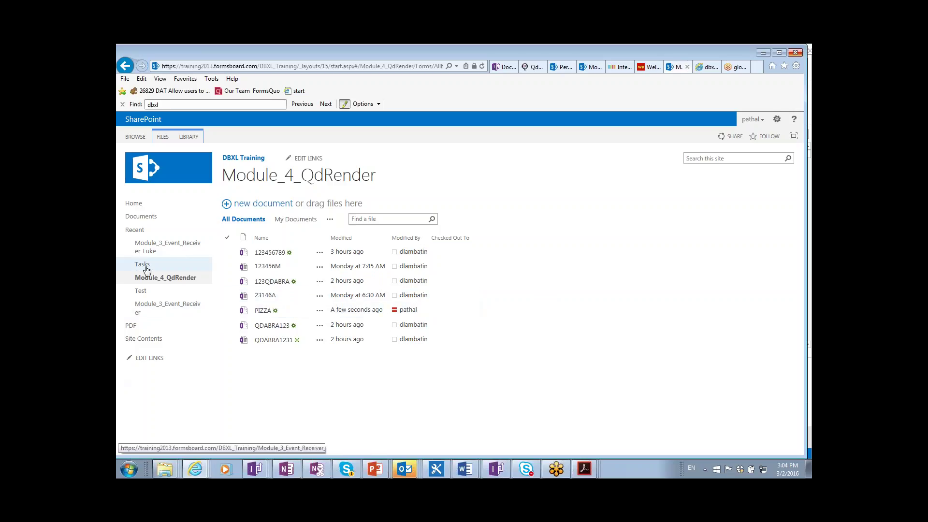
{"action": "left_click", "coordinate": [130, 327]}
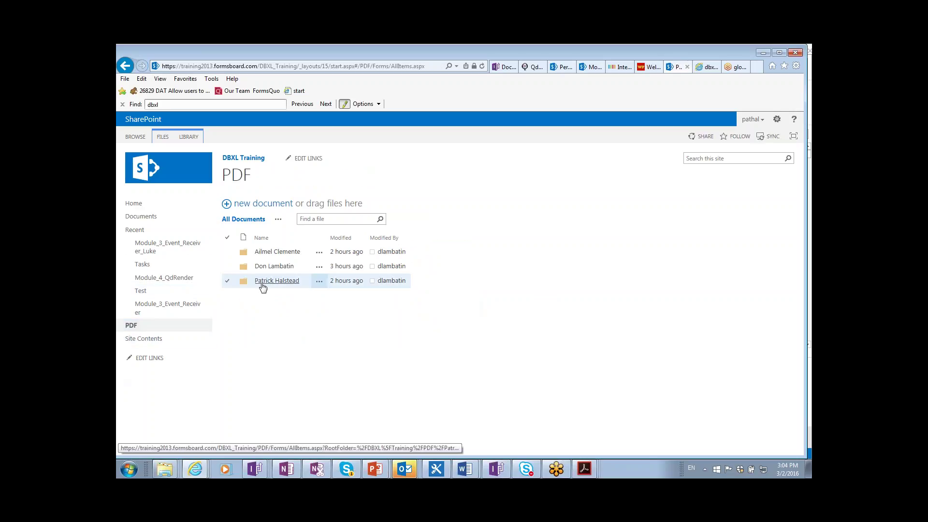
- View the PIZZA expense report PDF in the employee's folder, then navigate back to the library root
{"action": "left_click", "coordinate": [262, 283]}
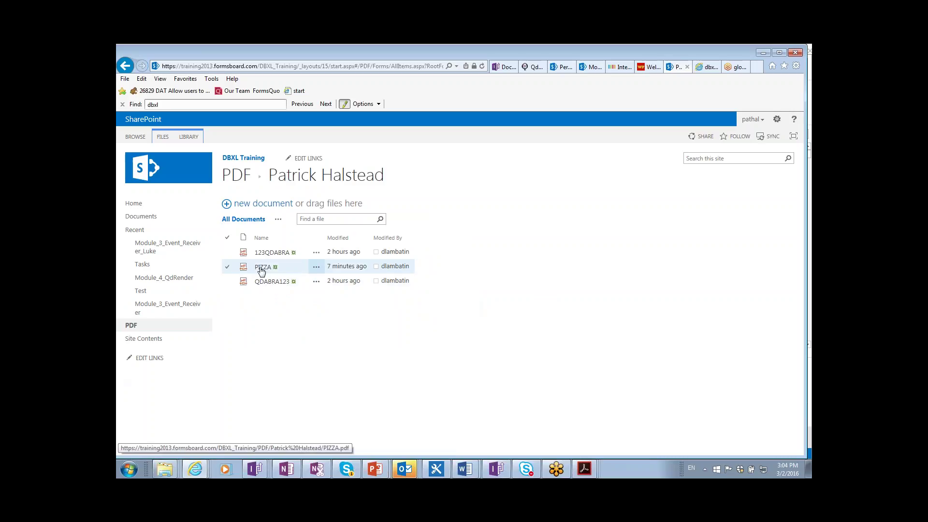
{"action": "left_click", "coordinate": [263, 268]}
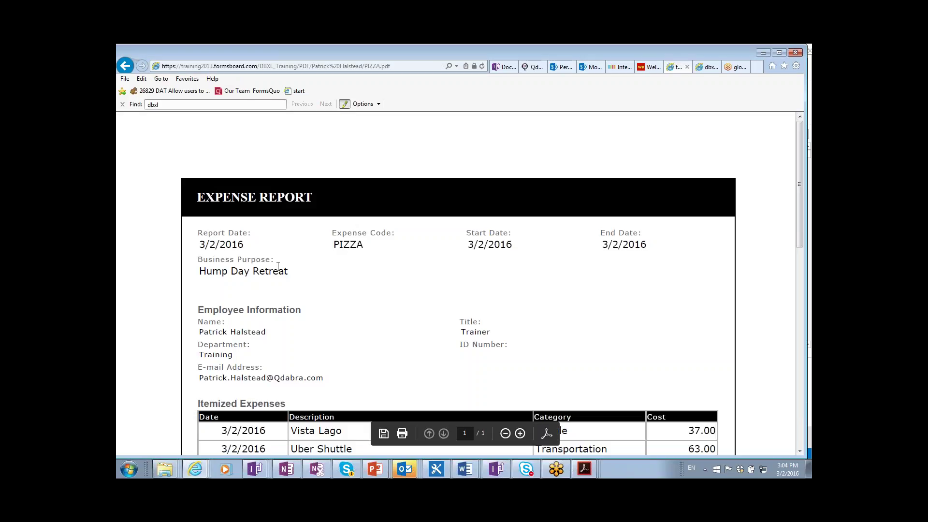
{"action": "scroll", "coordinate": [405, 275], "scroll_direction": "down", "scroll_amount": 2}
{"action": "scroll", "coordinate": [405, 275], "scroll_direction": "down", "scroll_amount": 4}
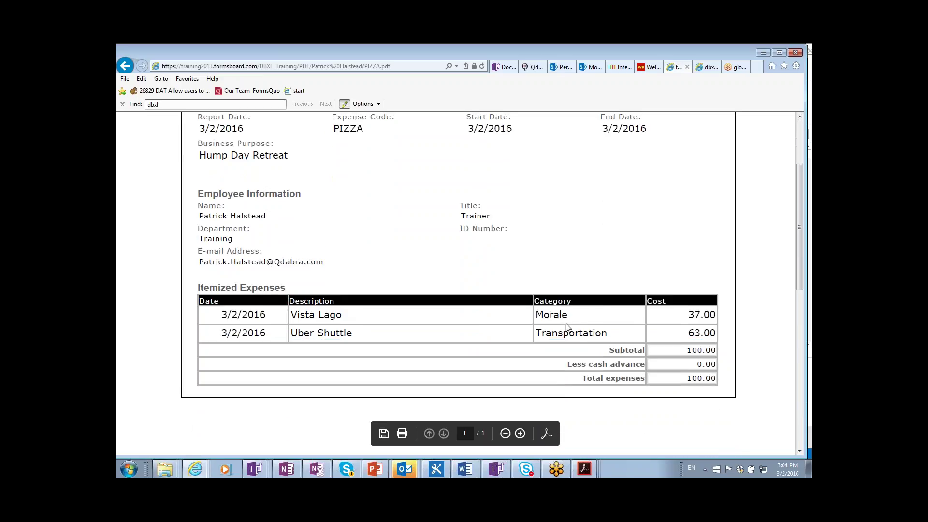
{"action": "left_click", "coordinate": [125, 66]}
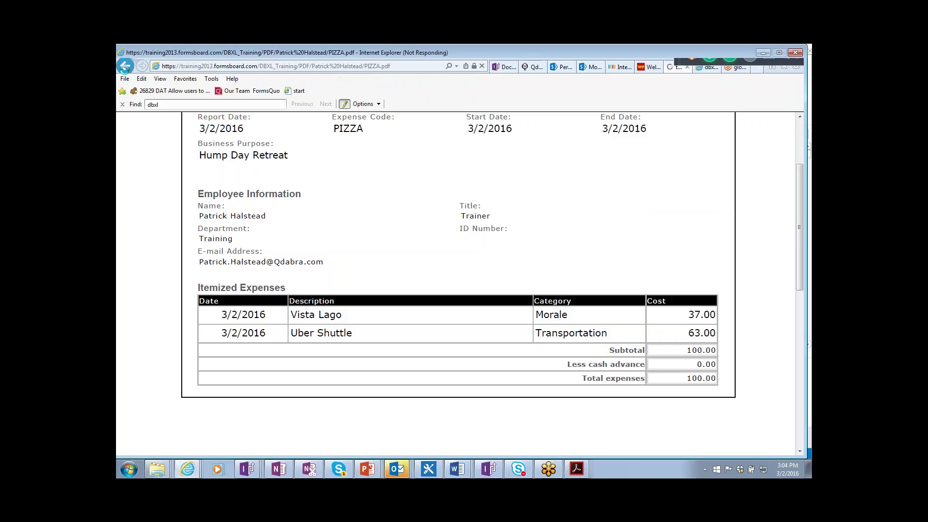
{"action": "left_click", "coordinate": [125, 65]}
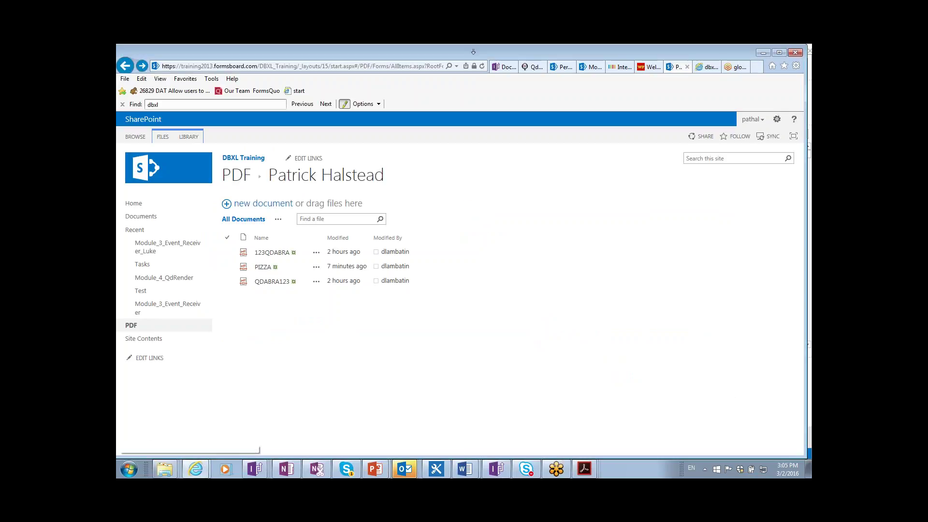
{"action": "left_click", "coordinate": [125, 66]}
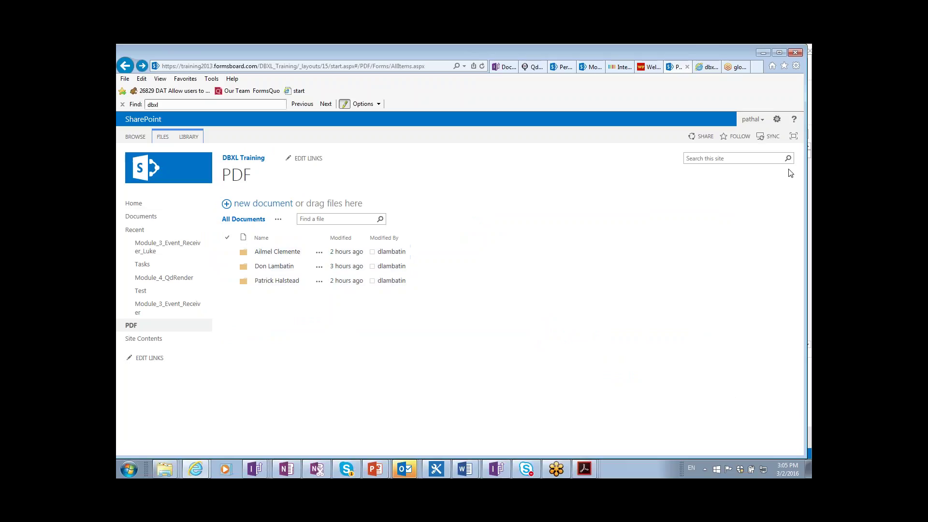
- Switch from the browser to the remote server session
{"action": "left_click", "coordinate": [798, 52]}
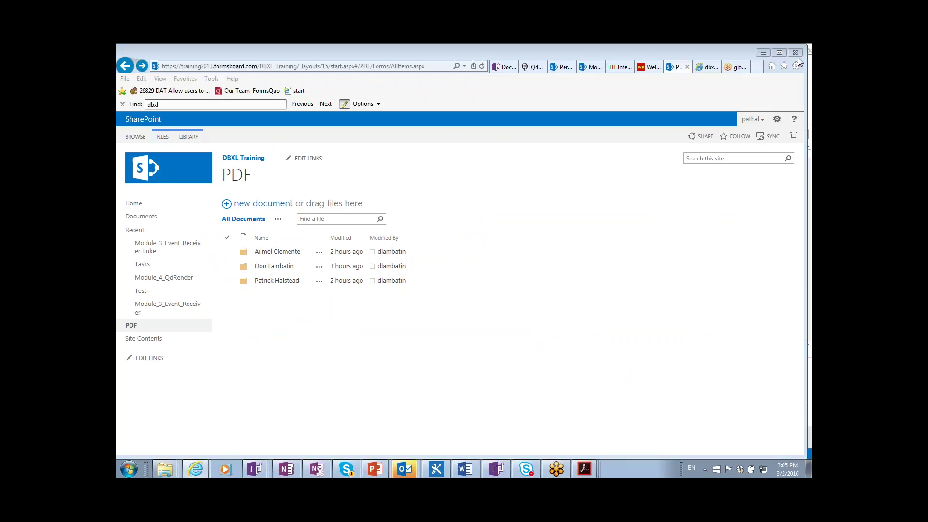
{"action": "left_click", "coordinate": [782, 91]}
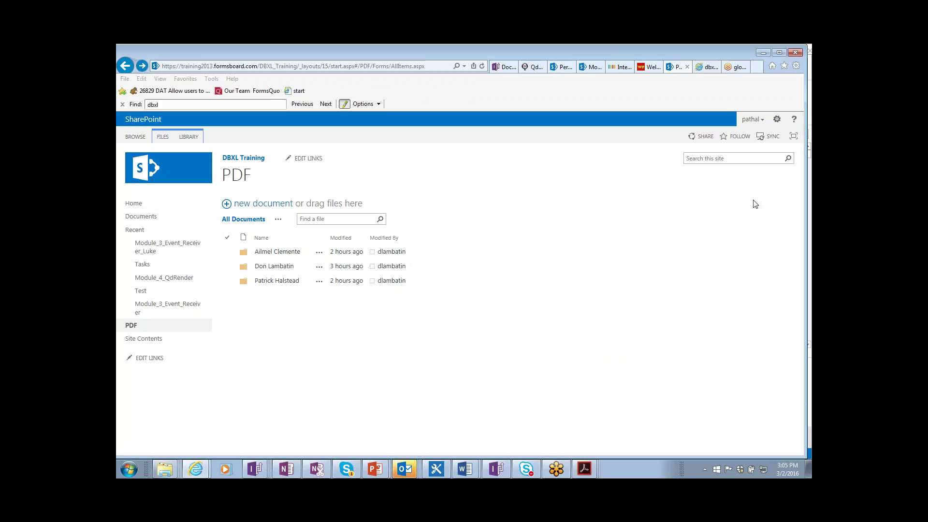
{"action": "left_click", "coordinate": [718, 241]}
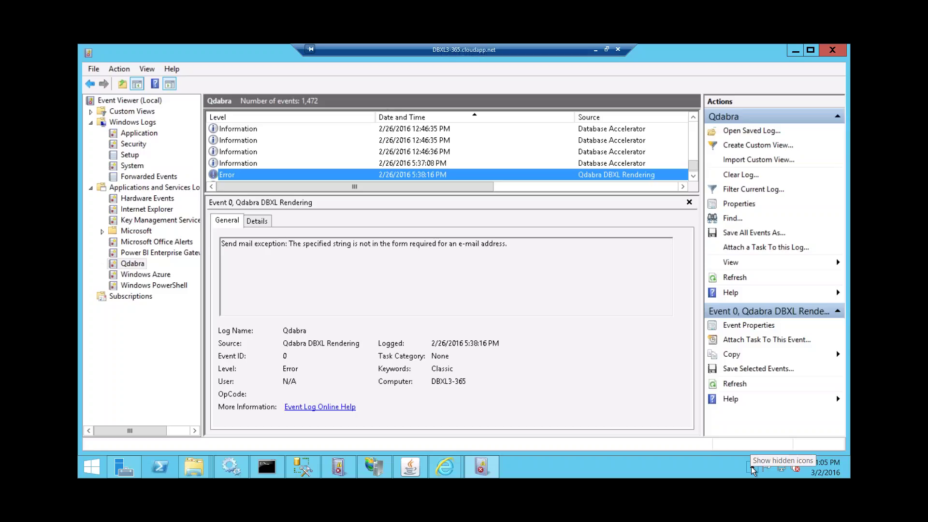
- Open the synced OneDrive for Business folder from the tray icon's menu
{"action": "left_click", "coordinate": [753, 468]}
{"action": "right_click", "coordinate": [763, 393]}
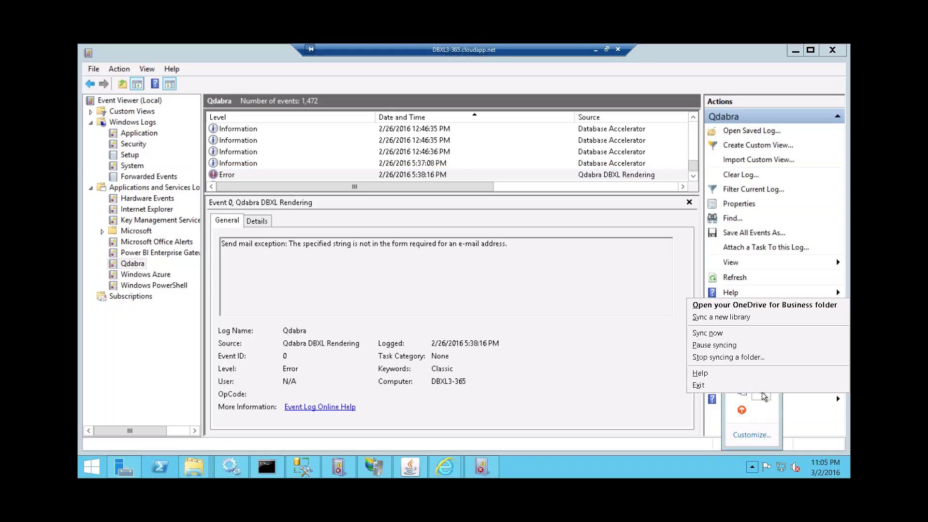
{"action": "left_click", "coordinate": [759, 306]}
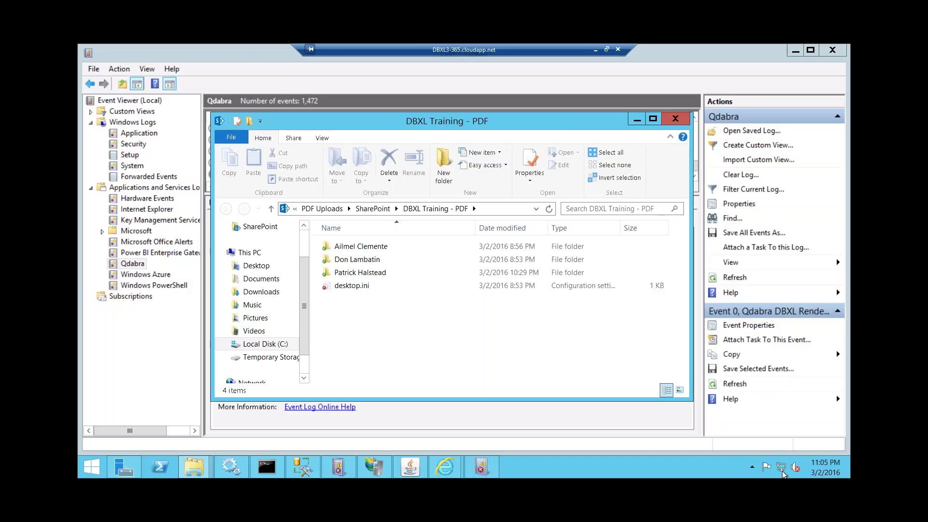
- Pause OneDrive for Business syncing, then resume it
{"action": "left_click", "coordinate": [753, 467]}
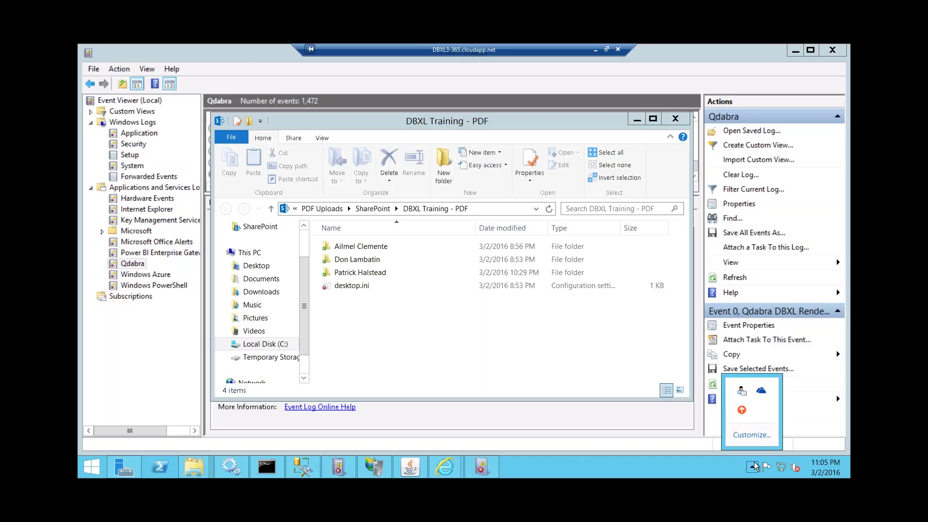
{"action": "right_click", "coordinate": [763, 393]}
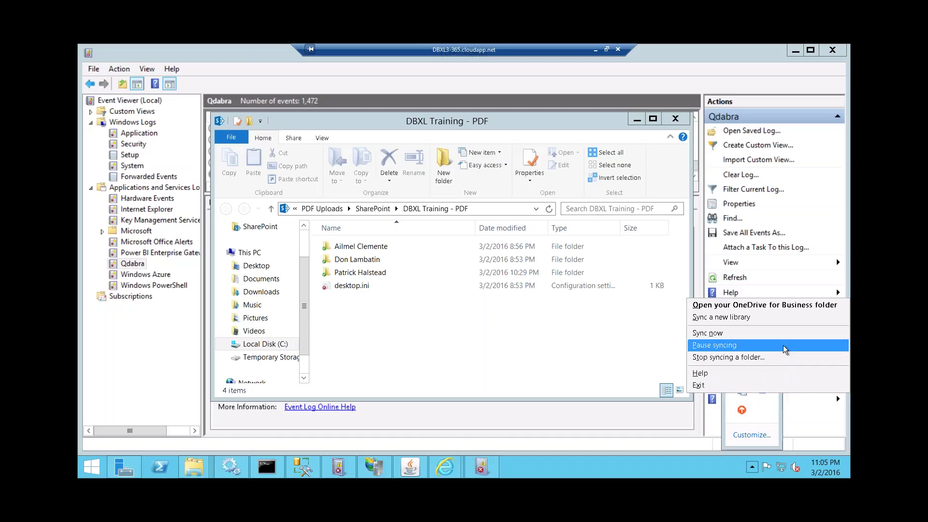
{"action": "left_click", "coordinate": [783, 345]}
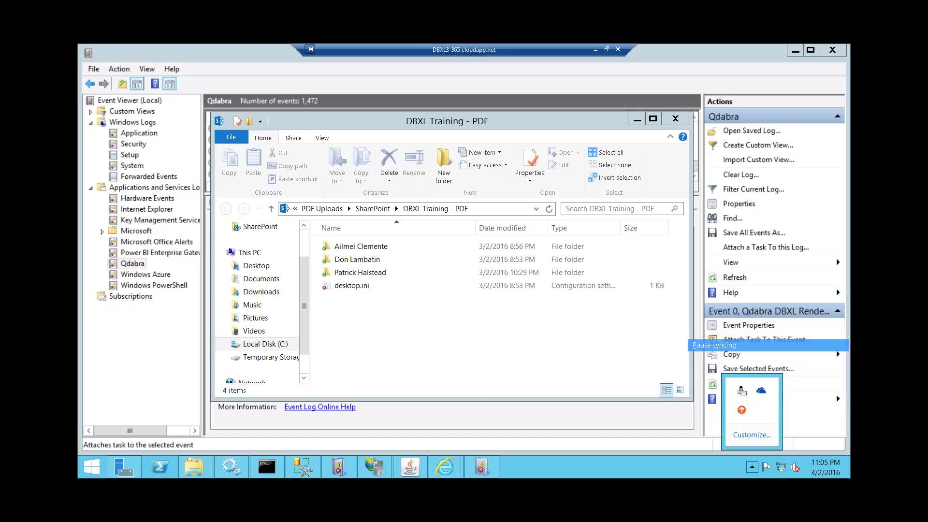
{"action": "left_click", "coordinate": [752, 467]}
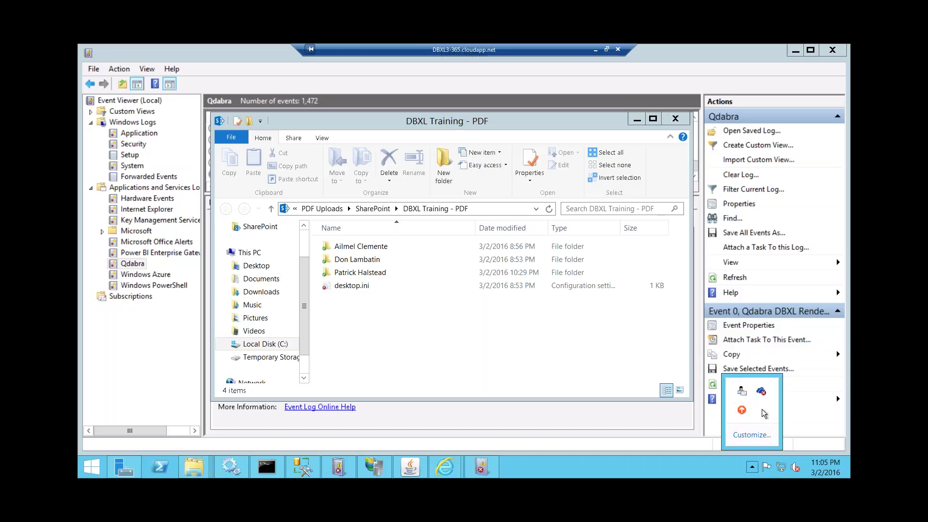
{"action": "right_click", "coordinate": [763, 395]}
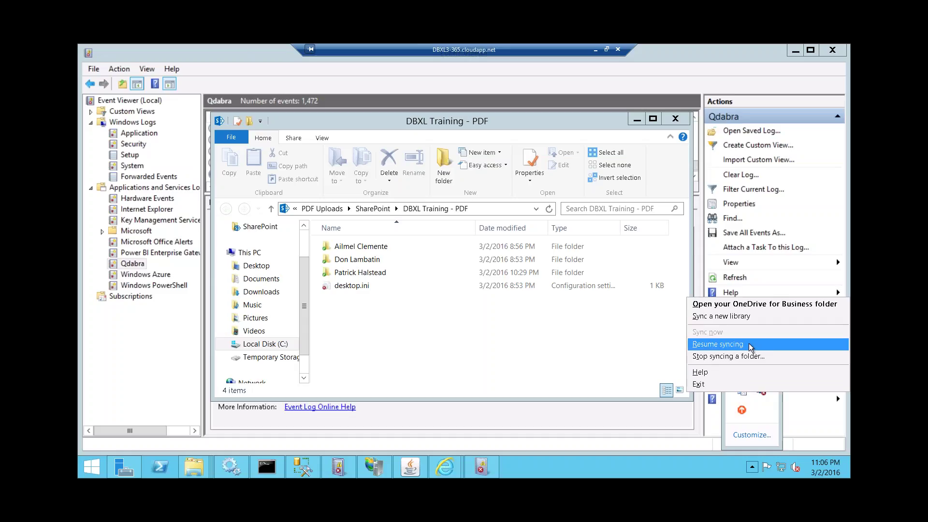
{"action": "left_click", "coordinate": [751, 347]}
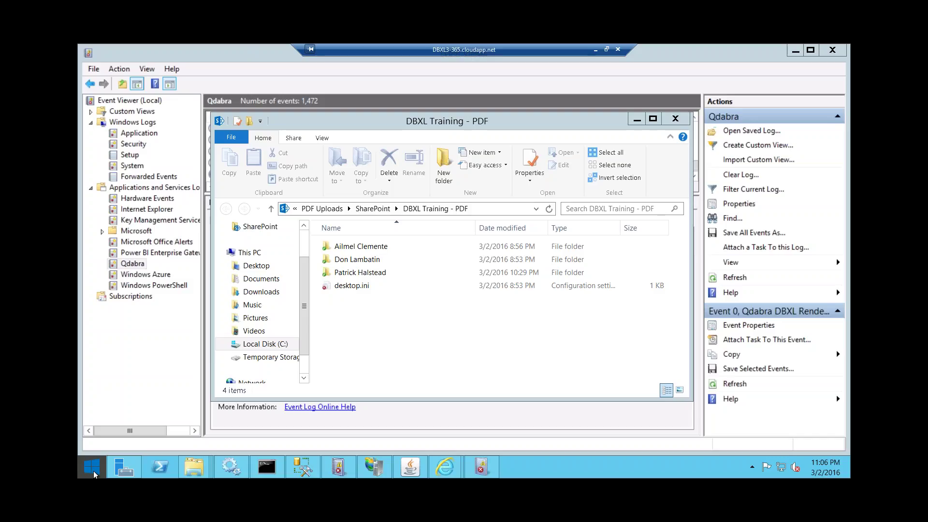
- Search the Start screen for 'one' and highlight the OneDrive for Business 2013 result
{"action": "left_click", "coordinate": [95, 475]}
{"action": "left_click", "coordinate": [822, 85]}
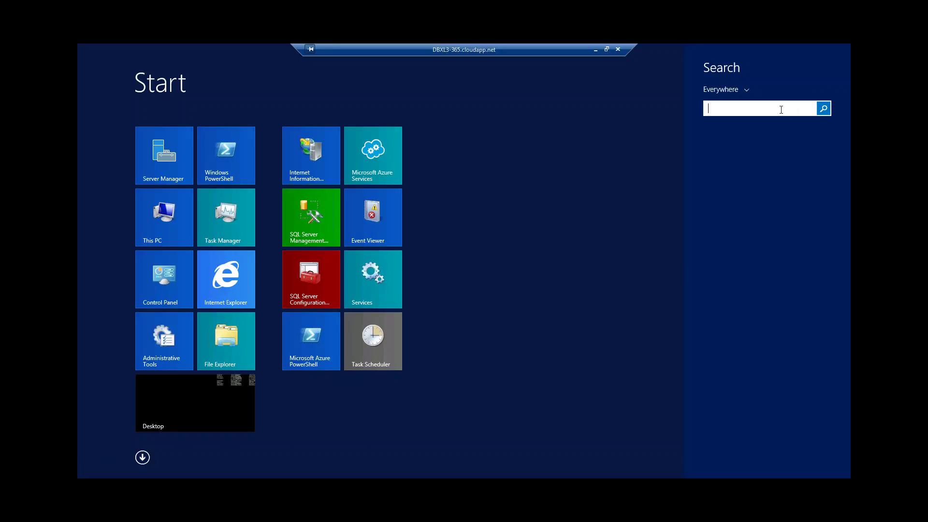
{"action": "type", "text": "one"}
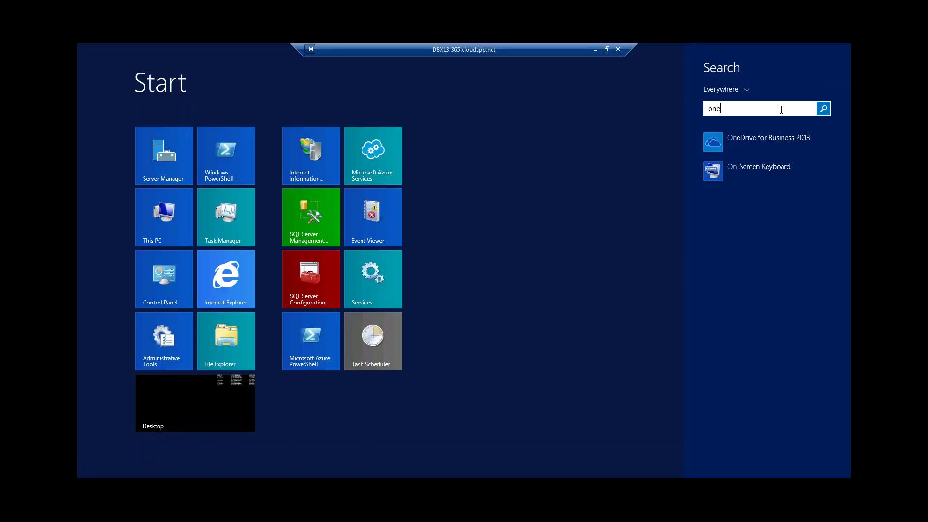
{"action": "key", "text": "Down"}
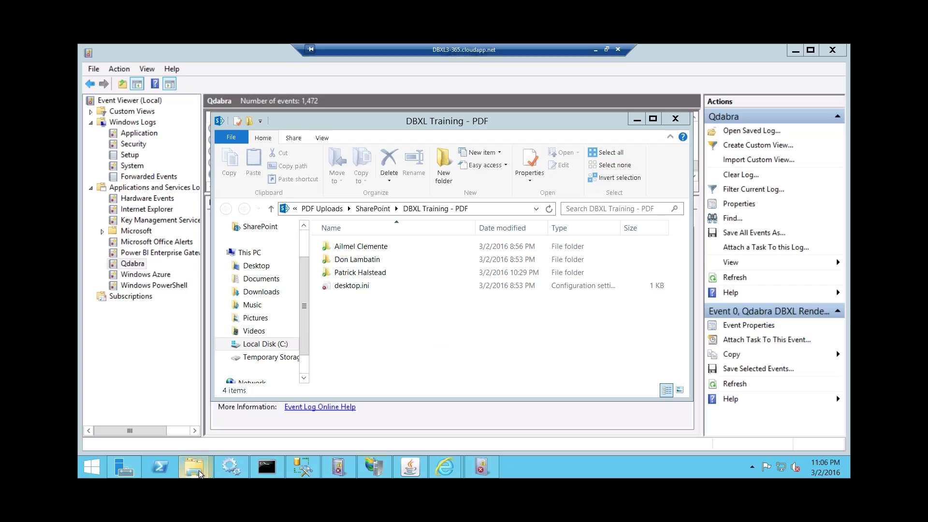
- Switch to the synced DBXL Training - PDF folder window, then go back to Start
{"action": "mouse_move", "coordinate": [193, 466]}
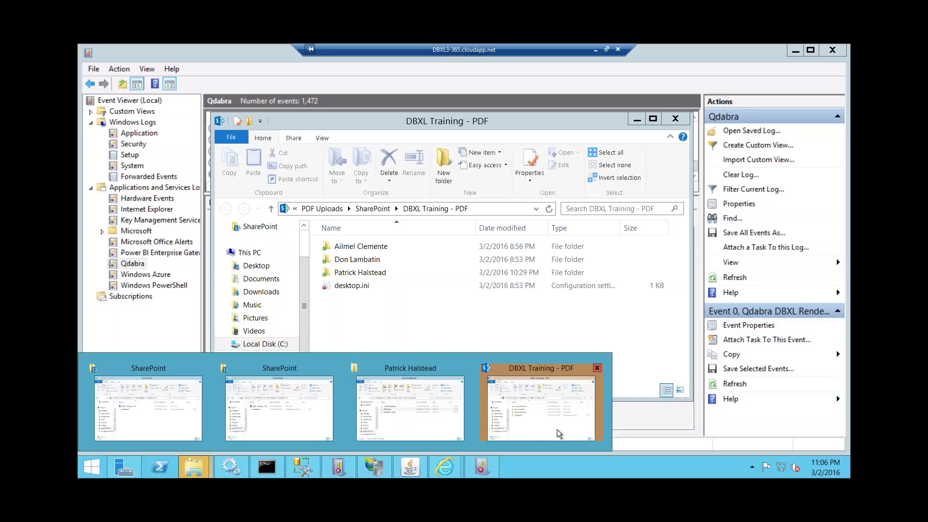
{"action": "left_click", "coordinate": [559, 433]}
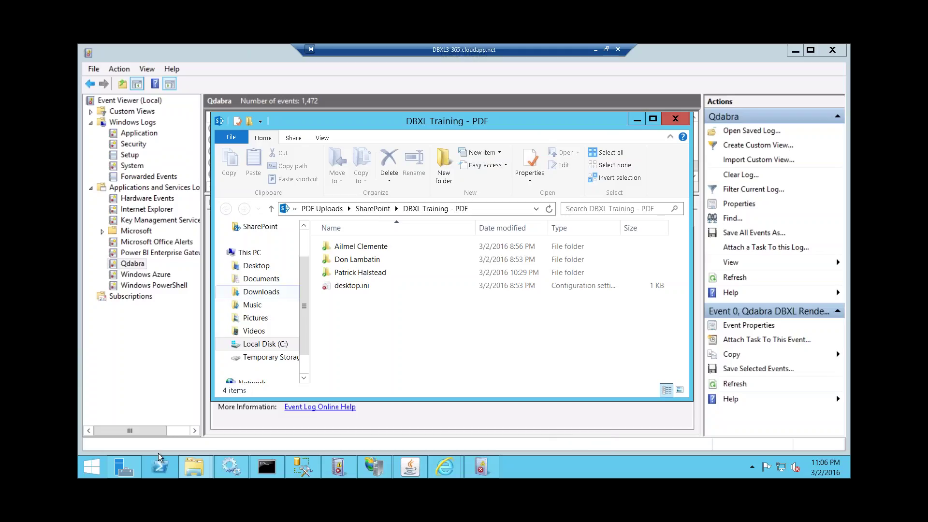
{"action": "left_click", "coordinate": [91, 471]}
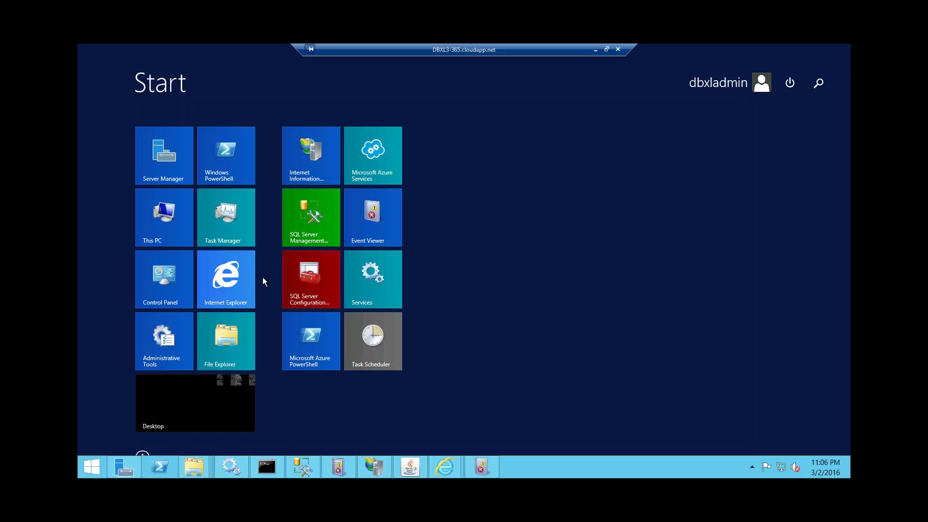
- Launch Internet Explorer and go to onedrive.com in a new tab
{"action": "left_click", "coordinate": [238, 289]}
{"action": "left_click", "coordinate": [562, 72]}
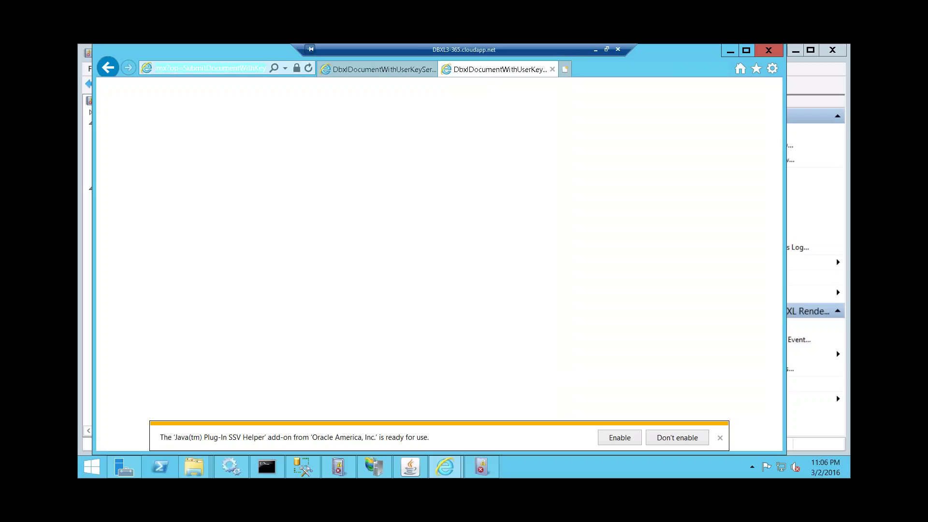
{"action": "type", "text": "onedr"}
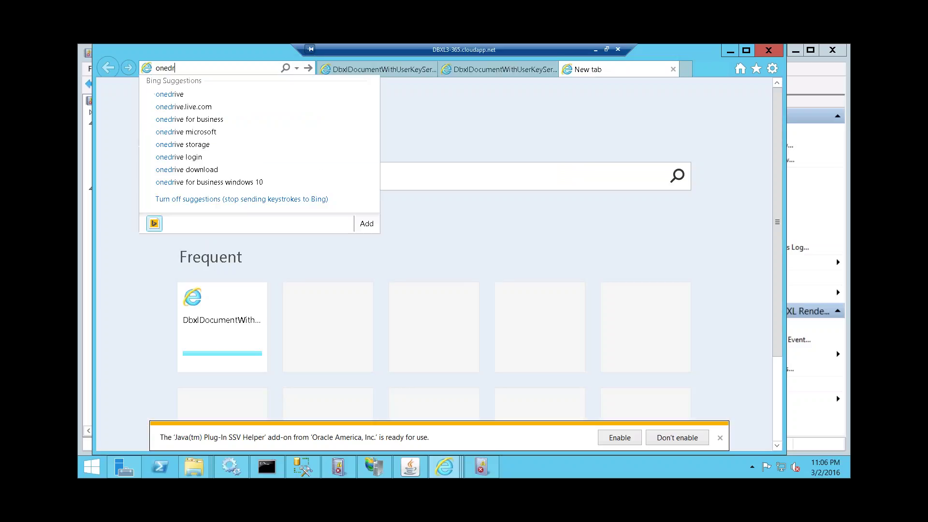
{"action": "type", "text": "ive.com"}
{"action": "key", "text": "Return"}
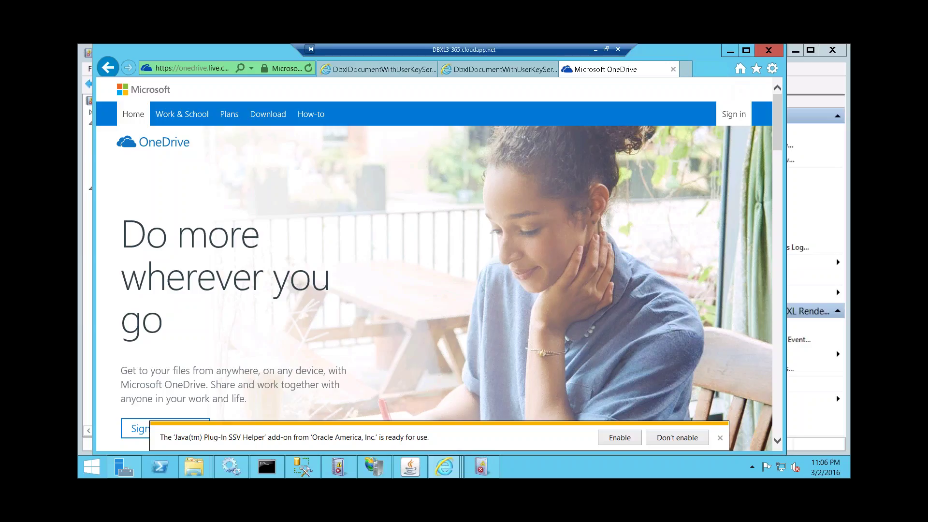
- Start OneDrive sign-in and replace the pre-filled e-mail with the work e-mail address
{"action": "left_click", "coordinate": [734, 114]}
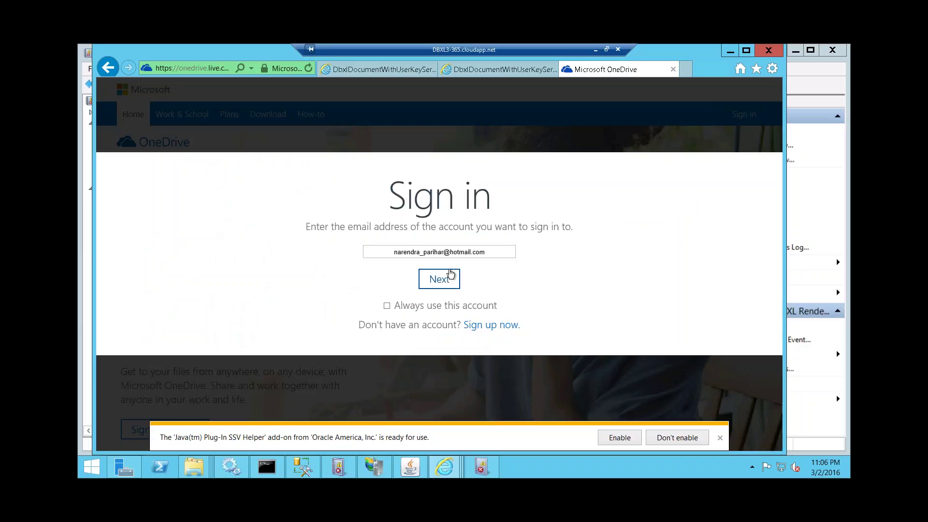
{"action": "left_click", "coordinate": [488, 252]}
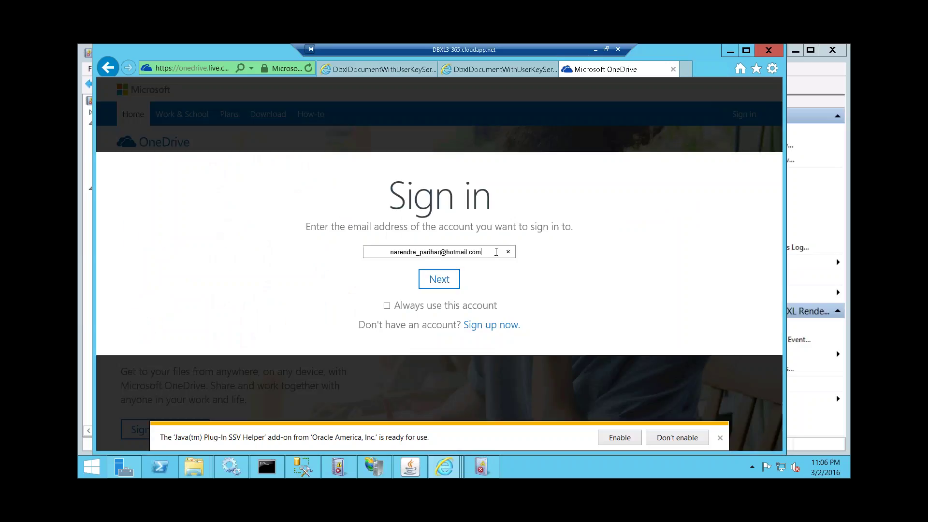
{"action": "key", "text": "ctrl+a"}
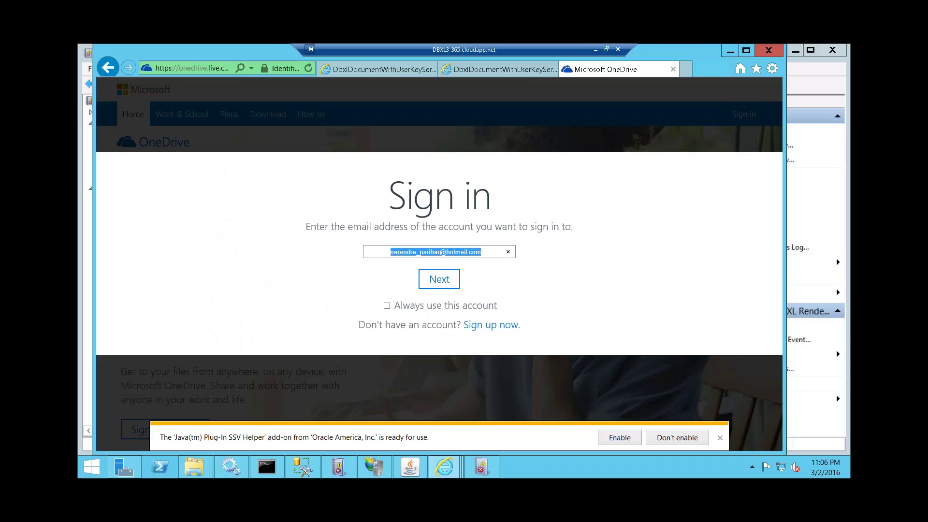
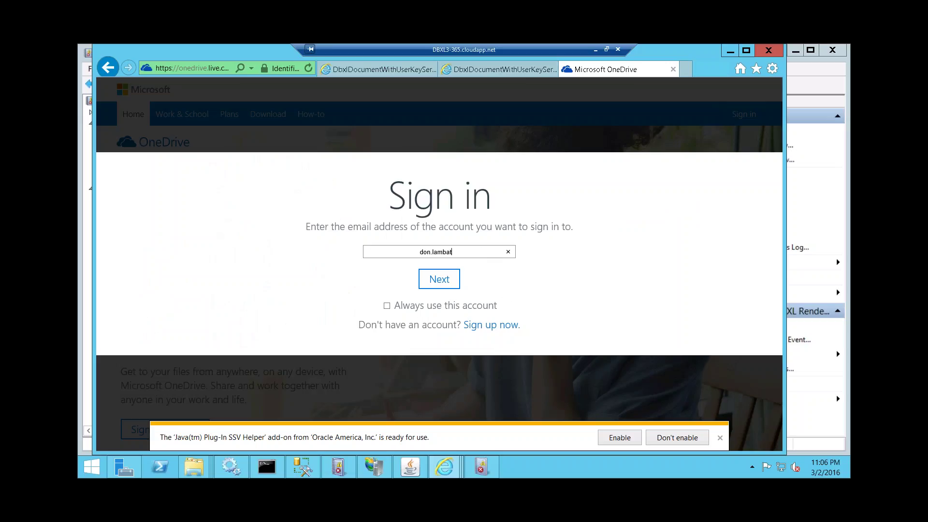
{"action": "key", "text": "Return"}
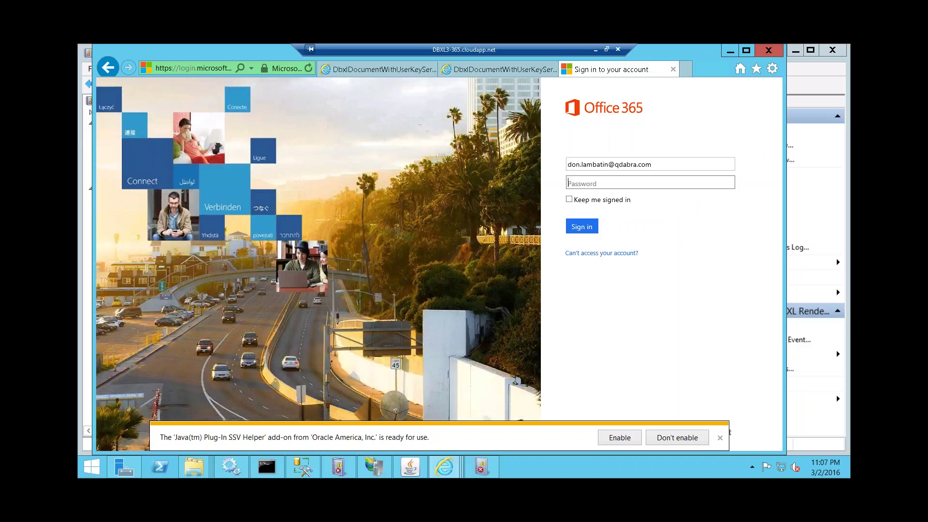
- Enter the account password, re-entering it after the first attempt is rejected
{"action": "type", "text": "•••••••••"}
{"action": "key", "text": "Return"}
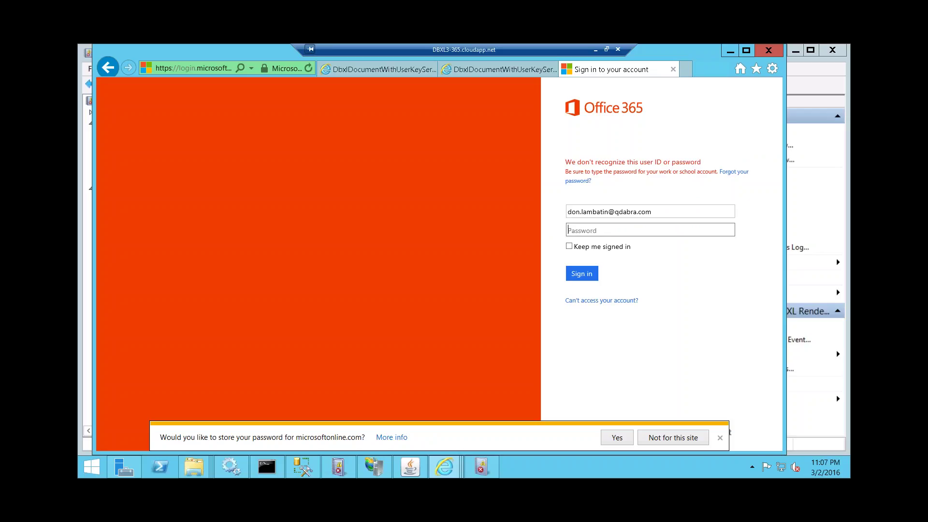
{"action": "type", "text": "•••••••••"}
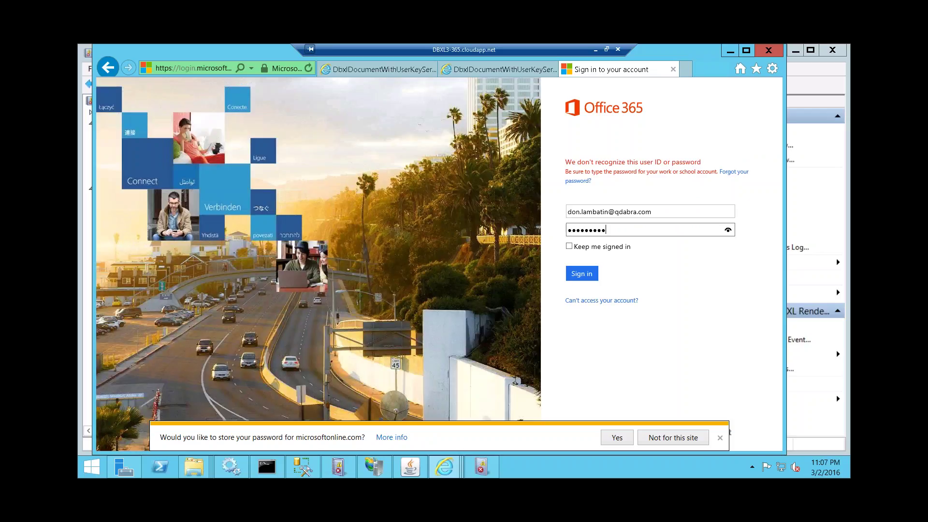
{"action": "key", "text": "Return"}
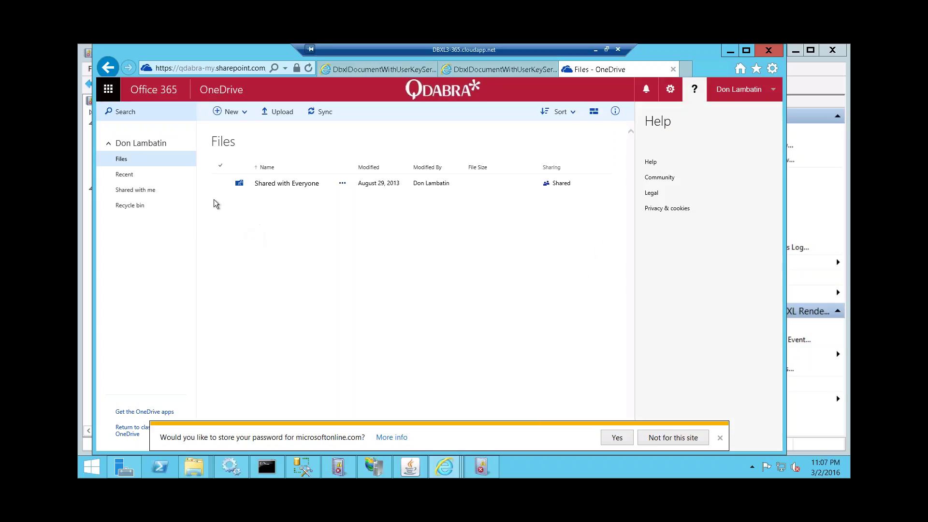
{"action": "left_click", "coordinate": [123, 175]}
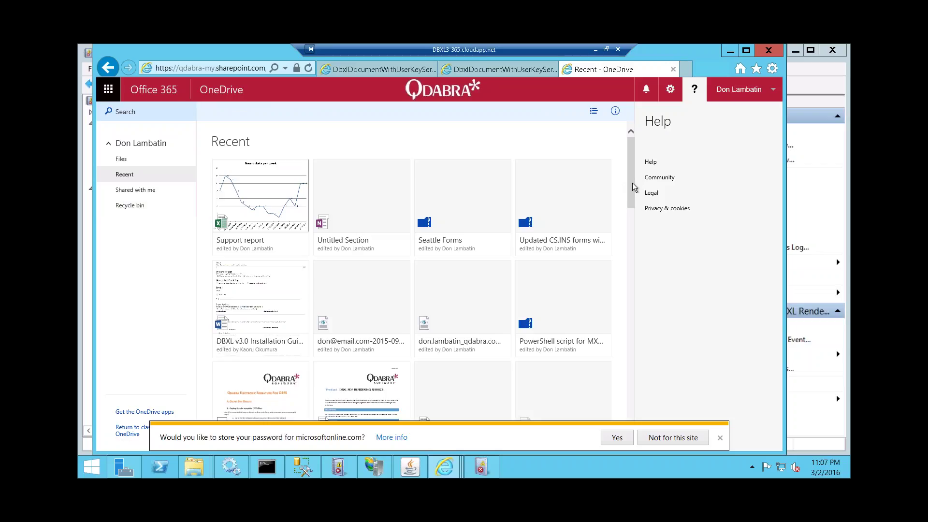
{"action": "left_click", "coordinate": [122, 159]}
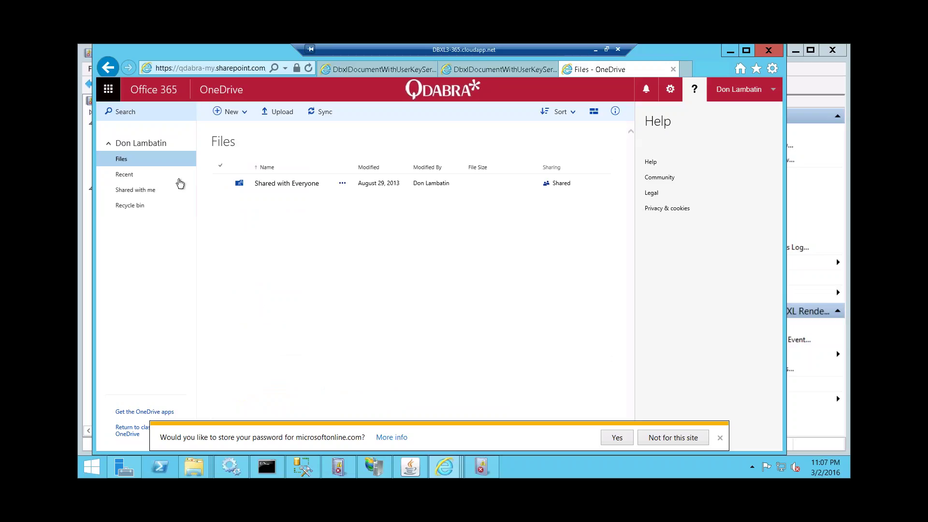
{"action": "left_click", "coordinate": [269, 187]}
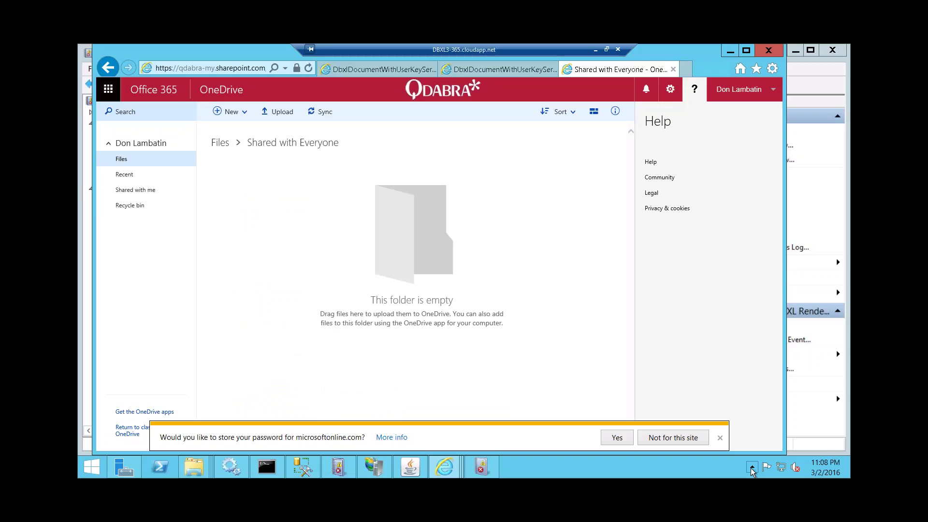
{"action": "left_click", "coordinate": [752, 467]}
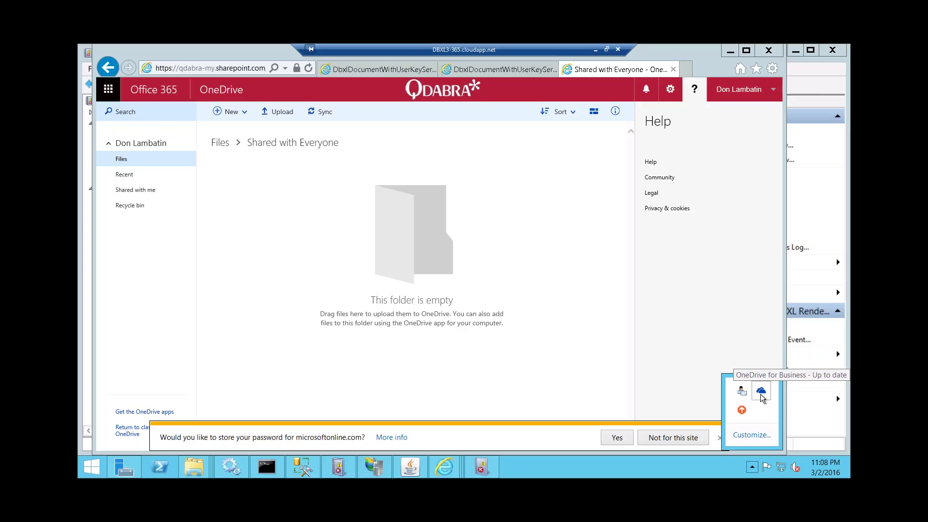
{"action": "right_click", "coordinate": [761, 394]}
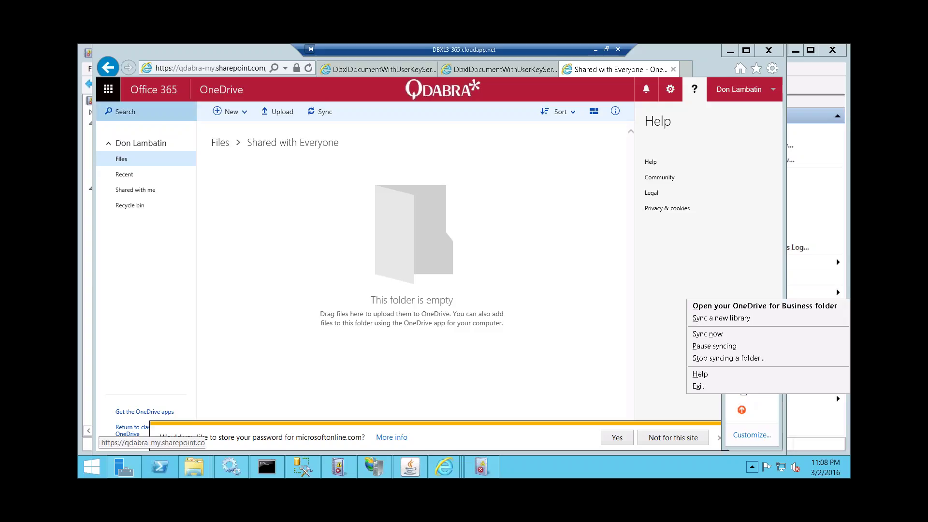
{"action": "left_click", "coordinate": [775, 91]}
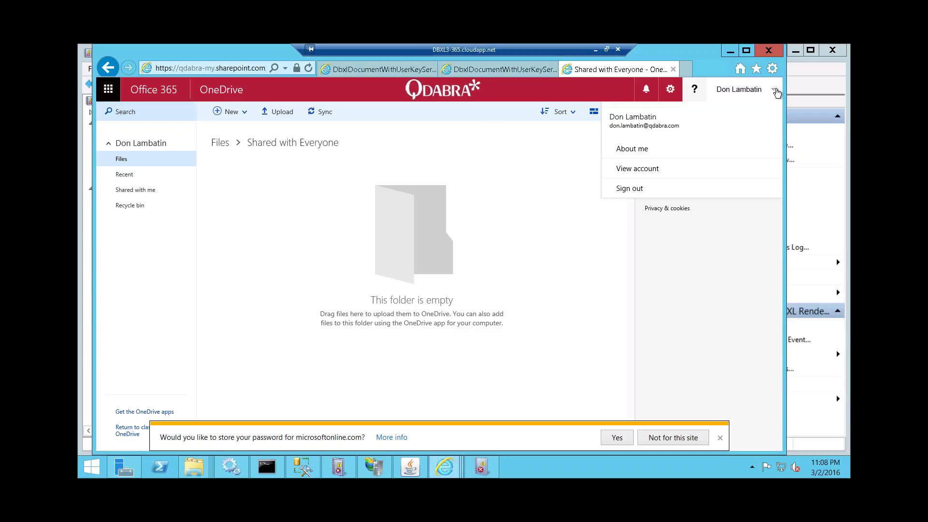
{"action": "left_click", "coordinate": [105, 96]}
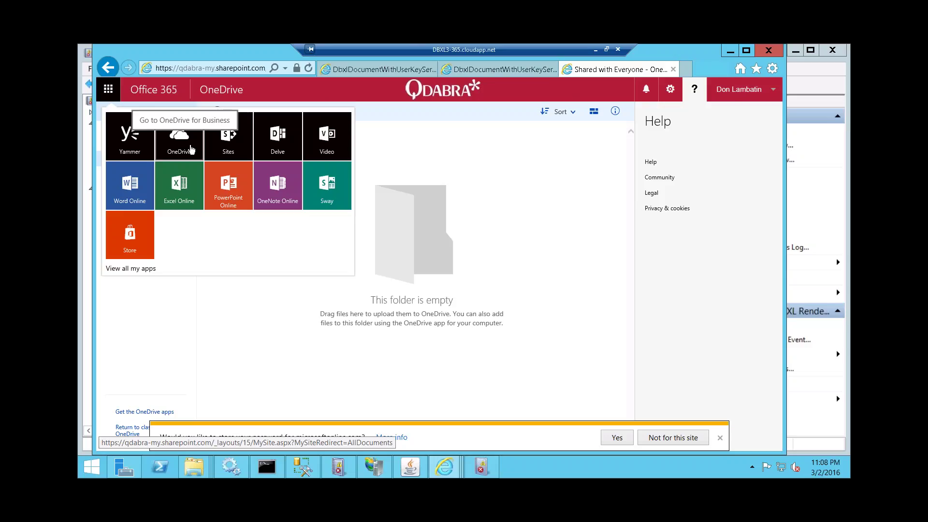
{"action": "left_click", "coordinate": [191, 150]}
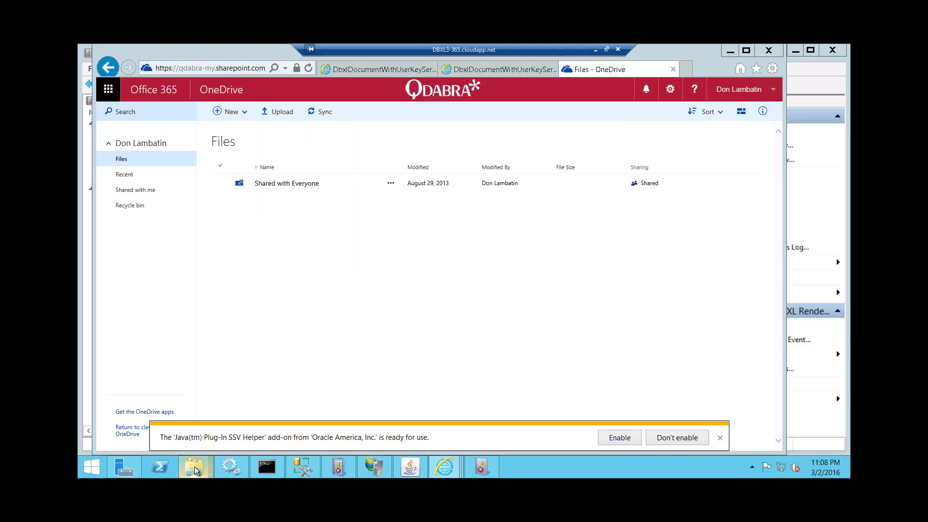
{"action": "mouse_move", "coordinate": [196, 470]}
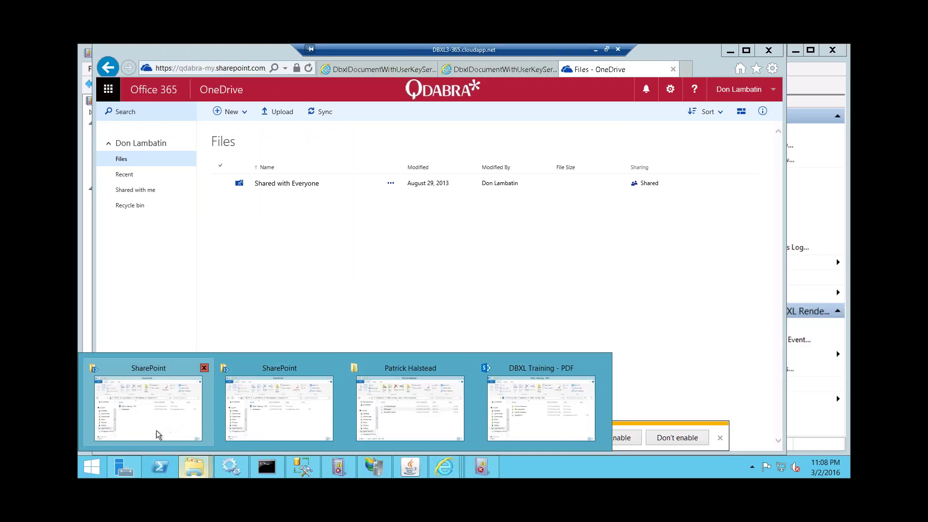
{"action": "mouse_move", "coordinate": [156, 432]}
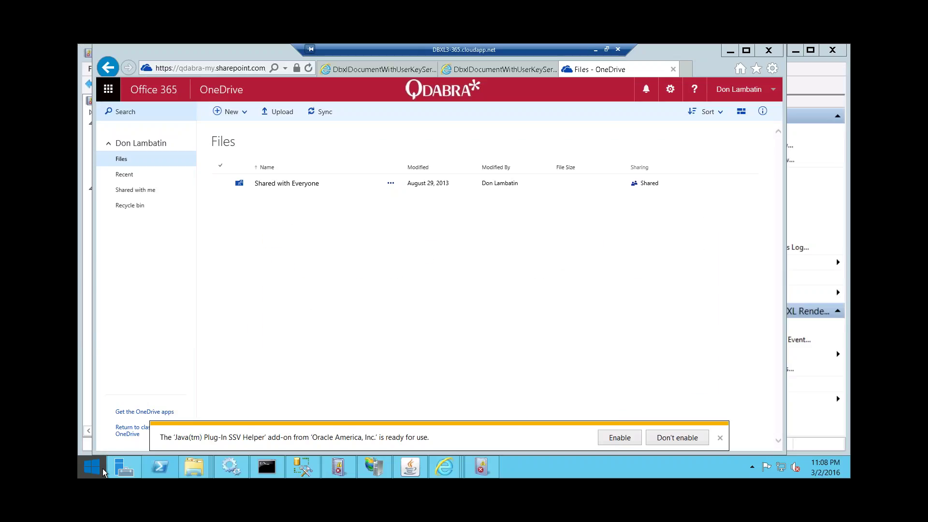
{"action": "left_click", "coordinate": [103, 472]}
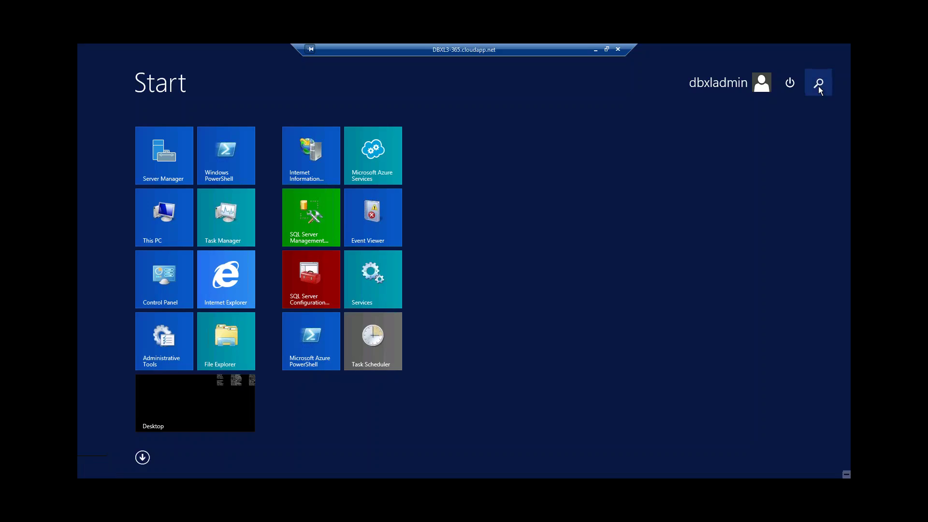
{"action": "left_click", "coordinate": [820, 87]}
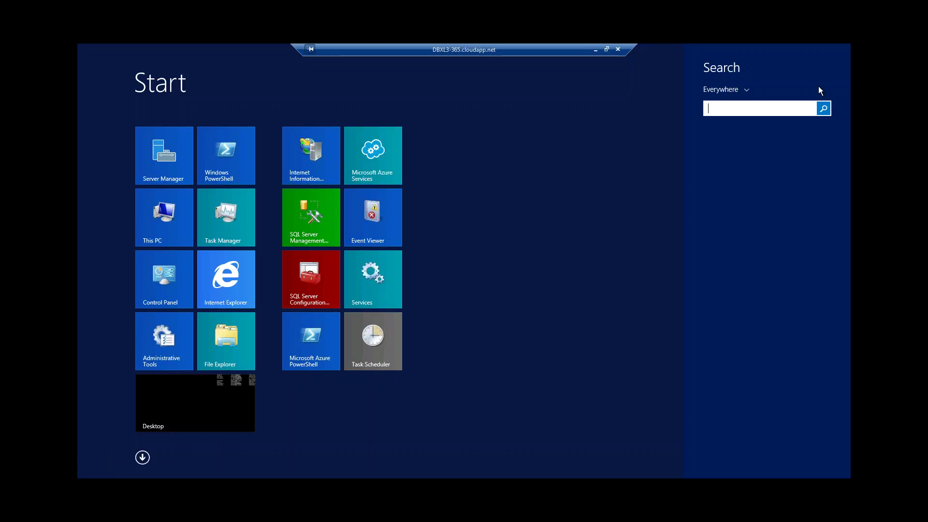
{"action": "type", "text": "windows"}
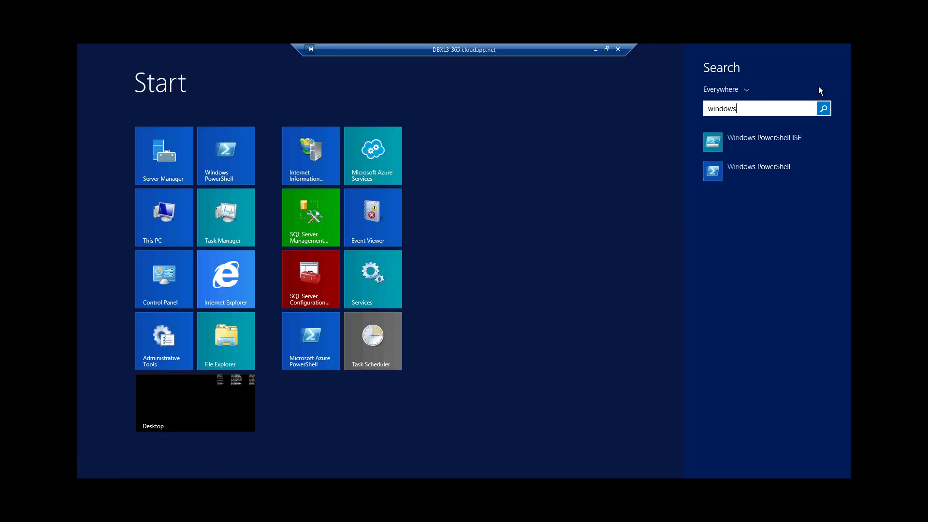
{"action": "key", "text": "Down"}
{"action": "type", "text": "e"}
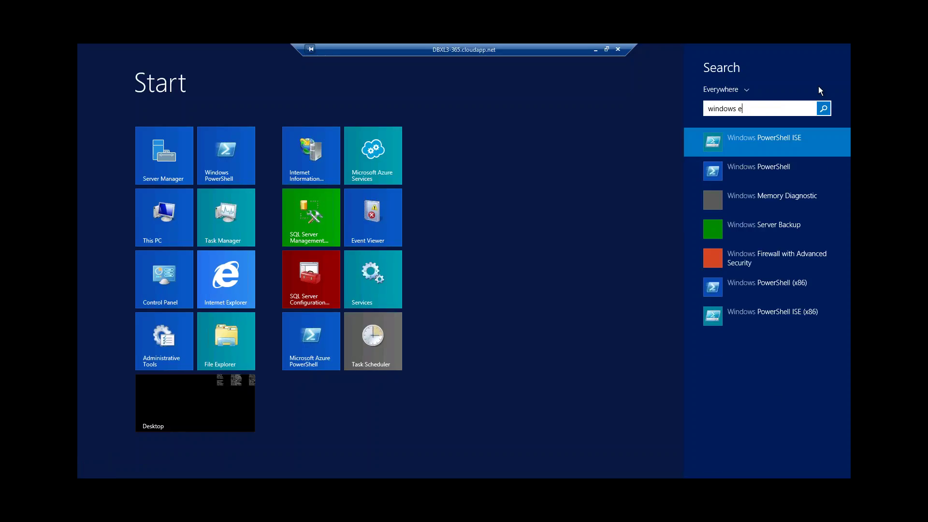
{"action": "type", "text": "xplo"}
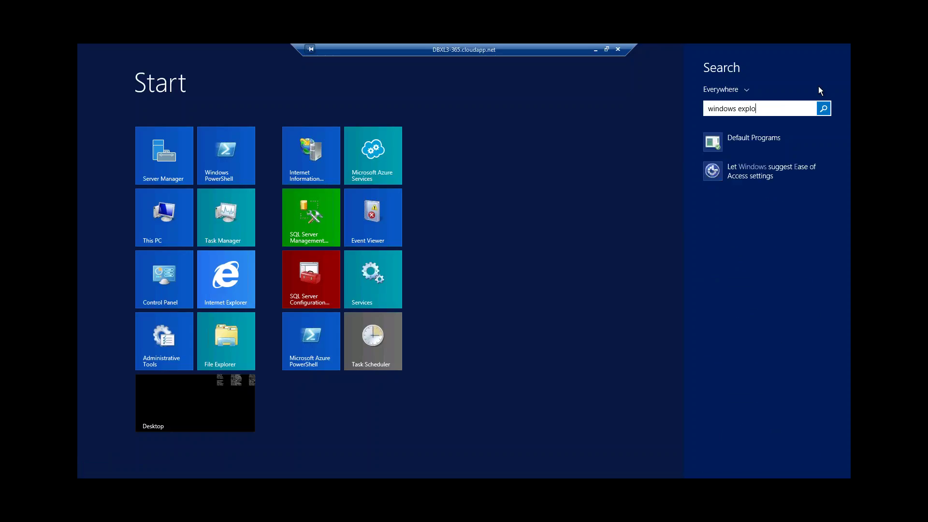
{"action": "key", "text": "ctrl+a"}
{"action": "type", "text": "on"}
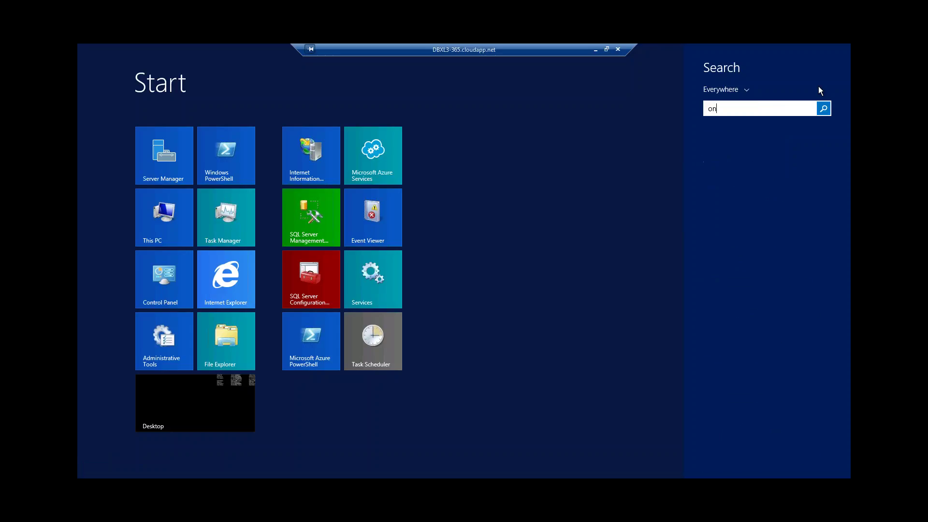
{"action": "type", "text": "ed"}
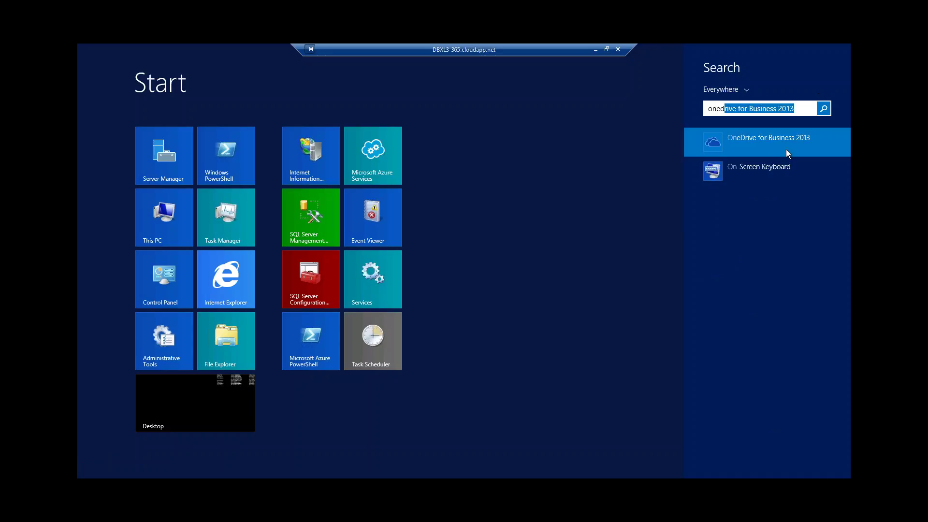
{"action": "type", "text": "ri"}
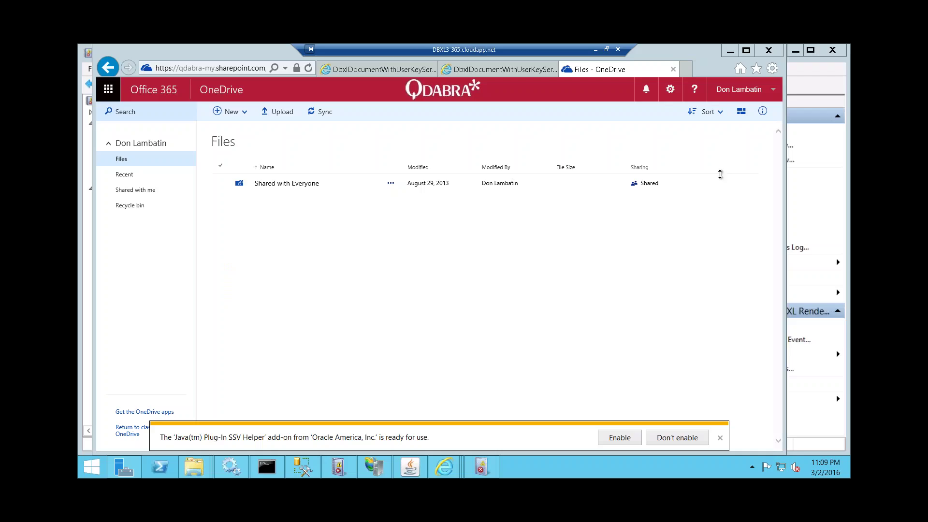
- Bring up the DBXL Training - PDF window, go up to SharePoint, and right-click the DBXL Training - PDF folder
{"action": "mouse_move", "coordinate": [208, 465]}
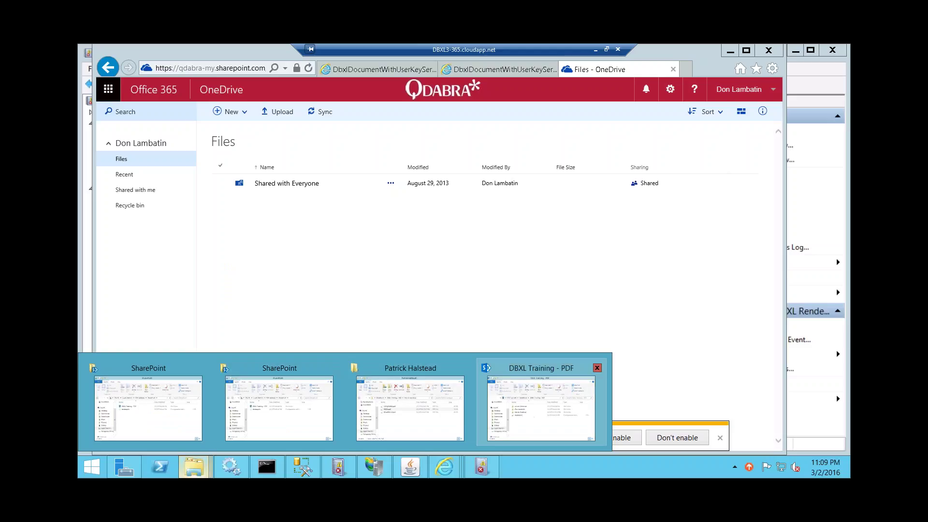
{"action": "left_click", "coordinate": [478, 367]}
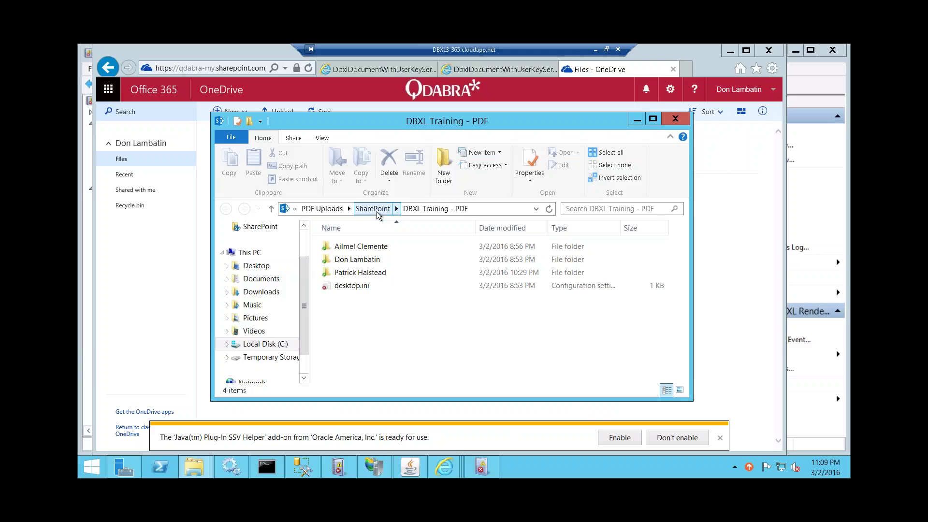
{"action": "left_click", "coordinate": [247, 136]}
{"action": "mouse_move", "coordinate": [269, 155]}
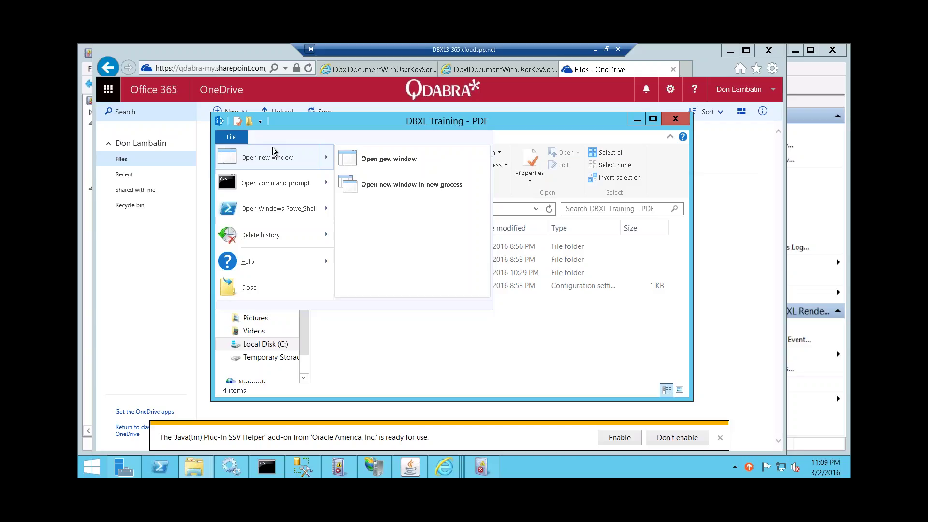
{"action": "left_click", "coordinate": [387, 345]}
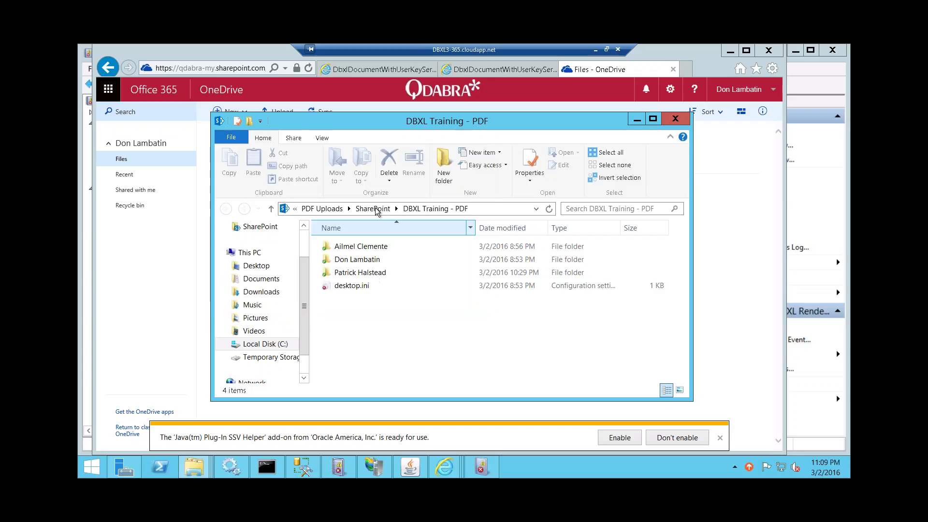
{"action": "left_click", "coordinate": [375, 208]}
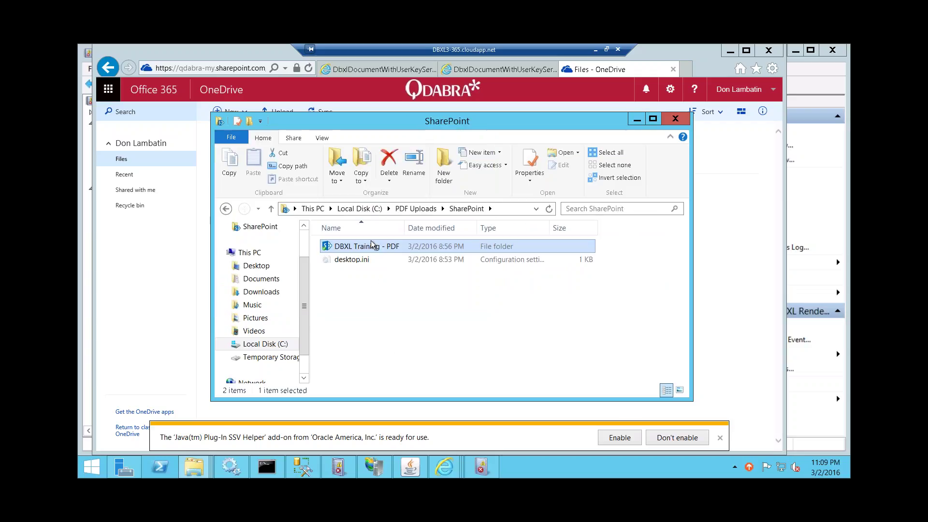
{"action": "right_click", "coordinate": [368, 247]}
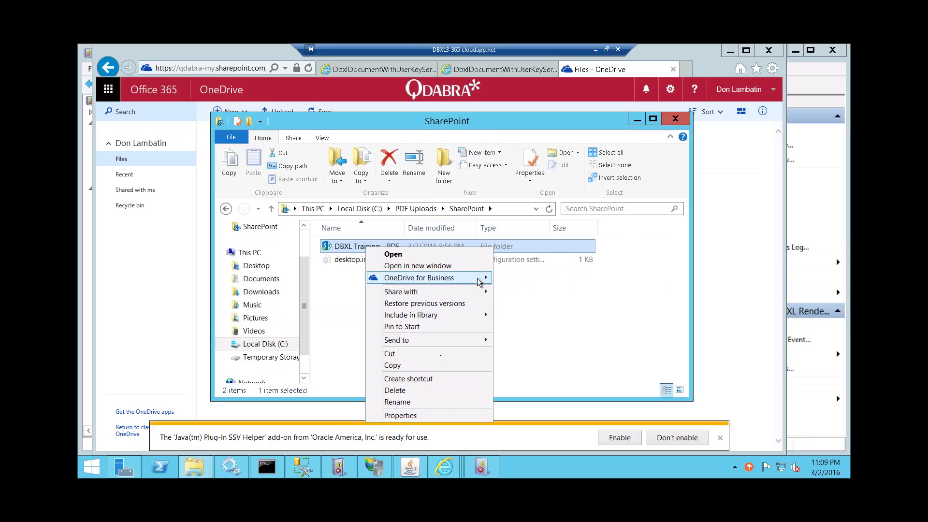
- Review the folder's Sharing, Security, Previous Versions and Customize properties, then cancel without changes
{"action": "left_click", "coordinate": [428, 415]}
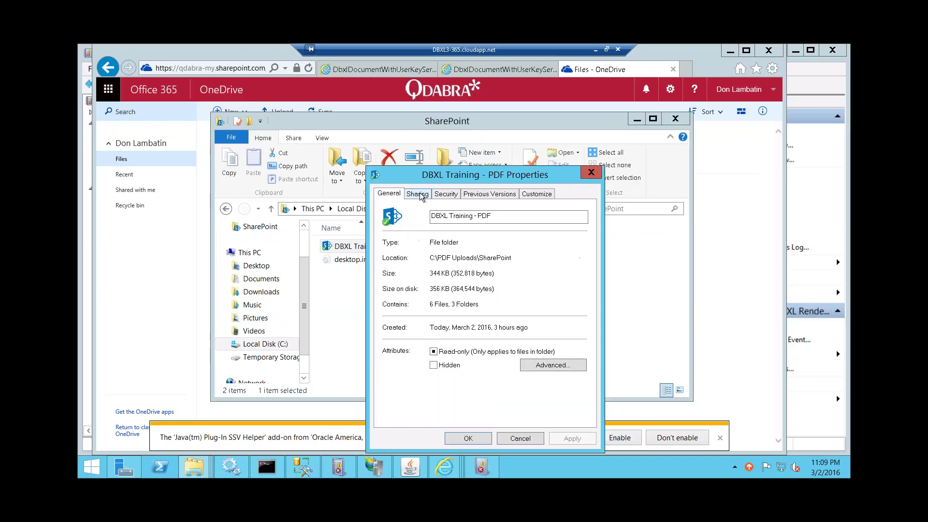
{"action": "left_click", "coordinate": [419, 195]}
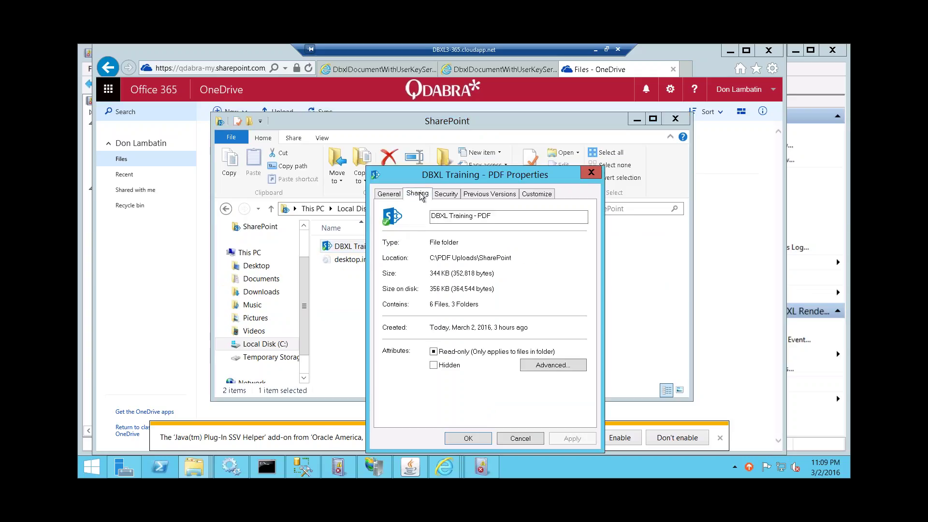
{"action": "left_click", "coordinate": [448, 195]}
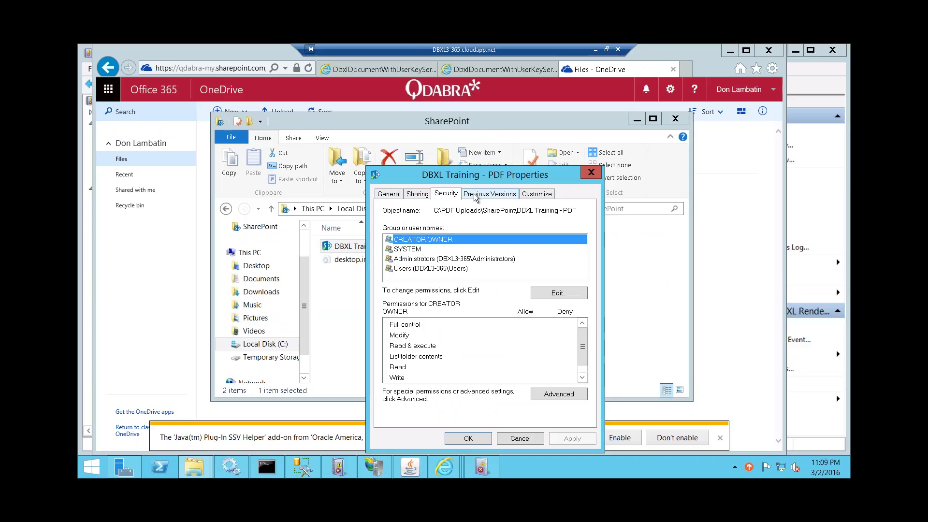
{"action": "left_click", "coordinate": [488, 194]}
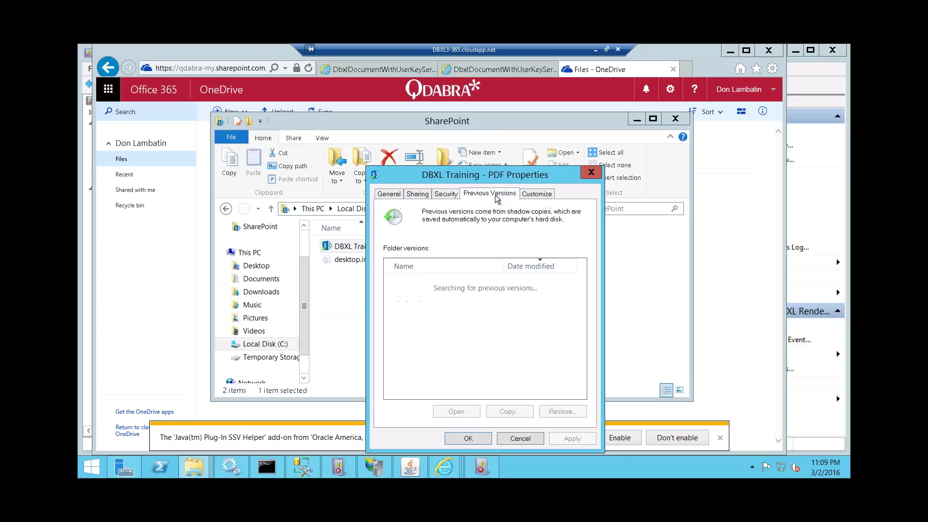
{"action": "left_click", "coordinate": [446, 194]}
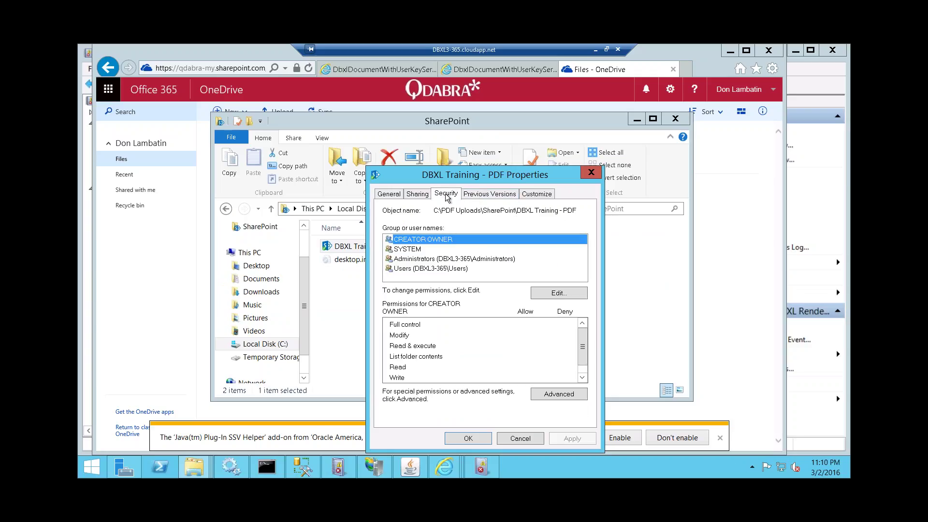
{"action": "left_click", "coordinate": [536, 194]}
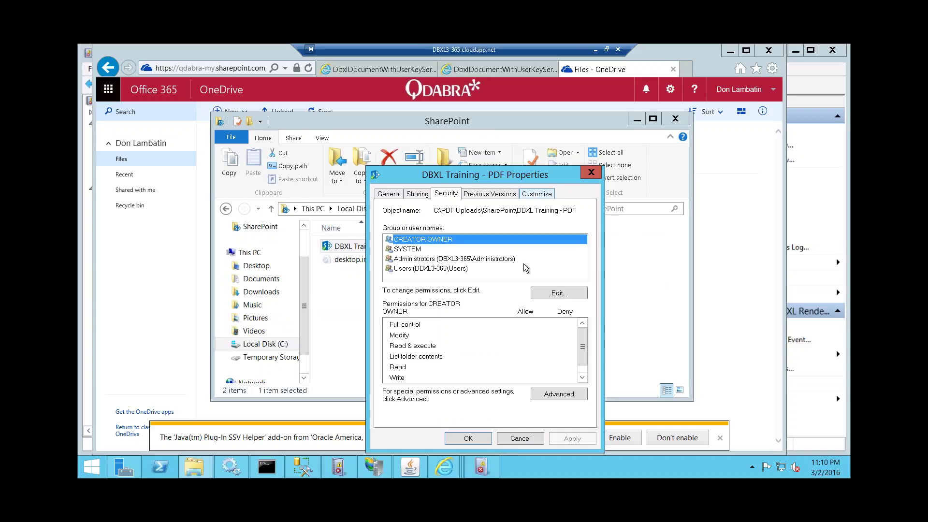
{"action": "left_click", "coordinate": [512, 437]}
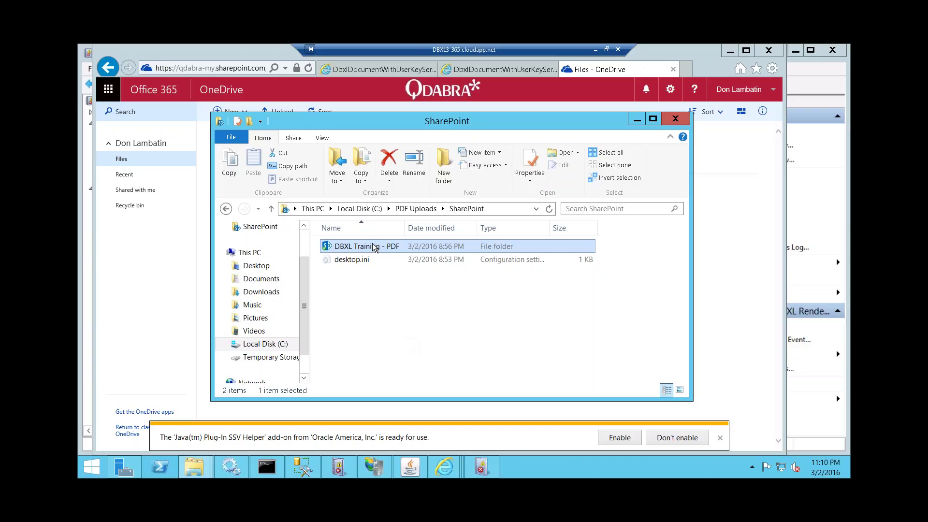
- Show the folder's Share options and choose to share with Specific people
{"action": "left_click", "coordinate": [295, 139]}
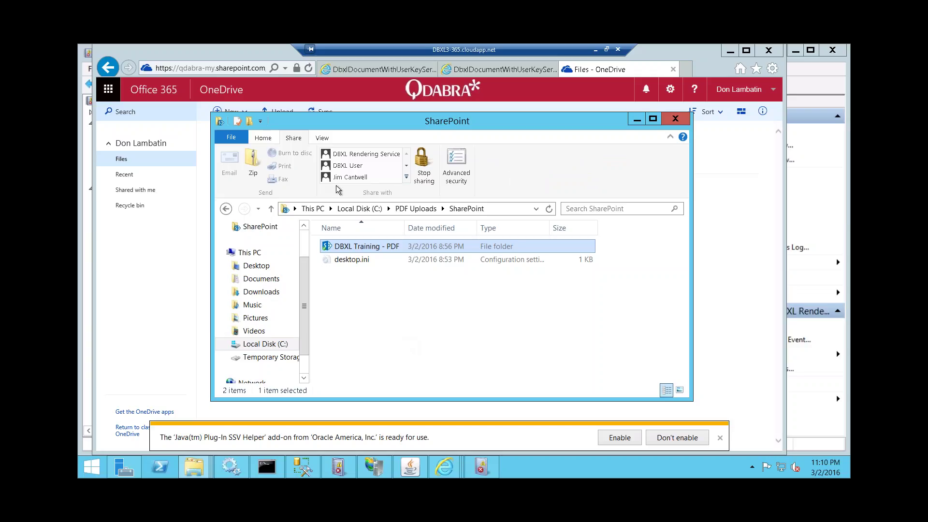
{"action": "left_click", "coordinate": [407, 166]}
{"action": "left_click", "coordinate": [408, 167]}
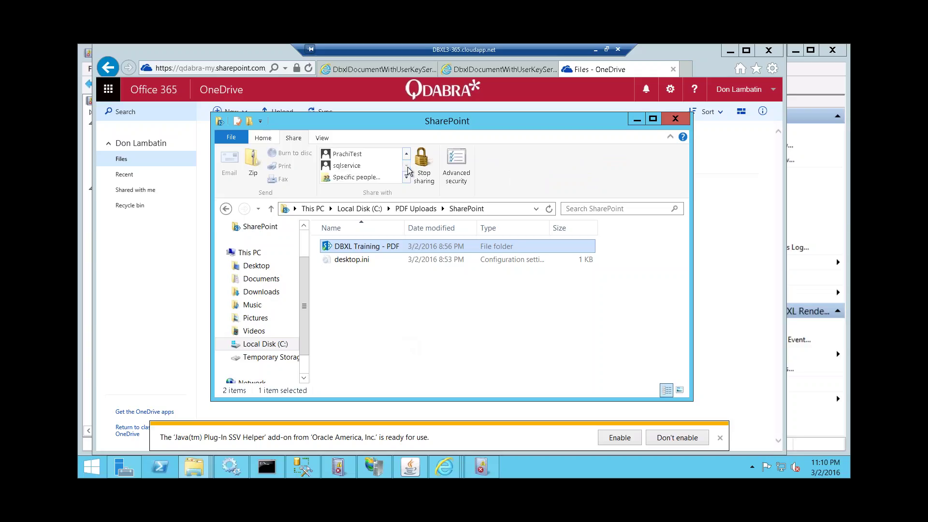
{"action": "left_click", "coordinate": [407, 155]}
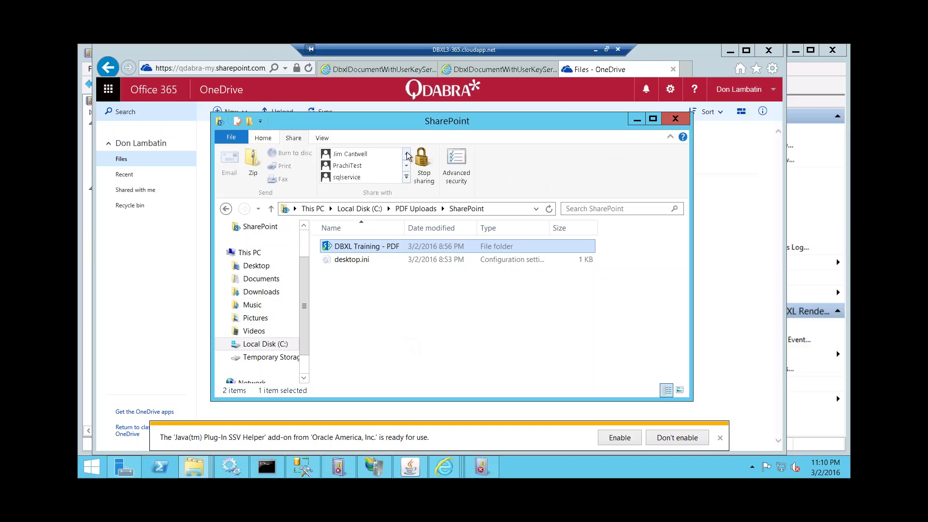
{"action": "left_click", "coordinate": [407, 156]}
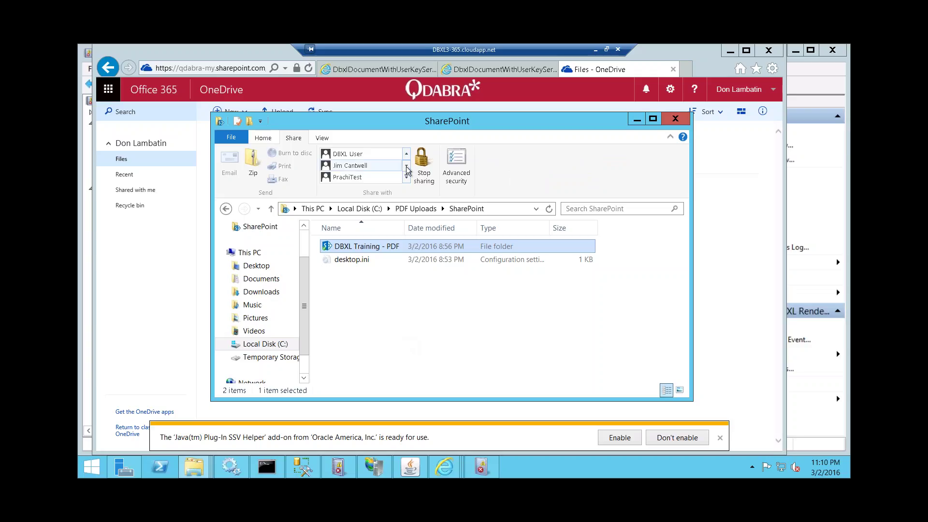
{"action": "left_click", "coordinate": [406, 165]}
{"action": "left_click", "coordinate": [406, 166]}
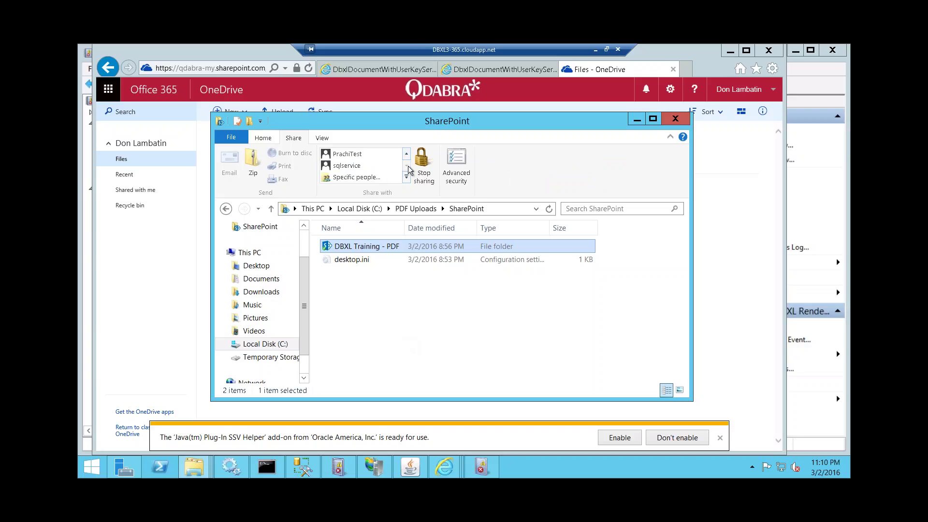
{"action": "left_click", "coordinate": [373, 178]}
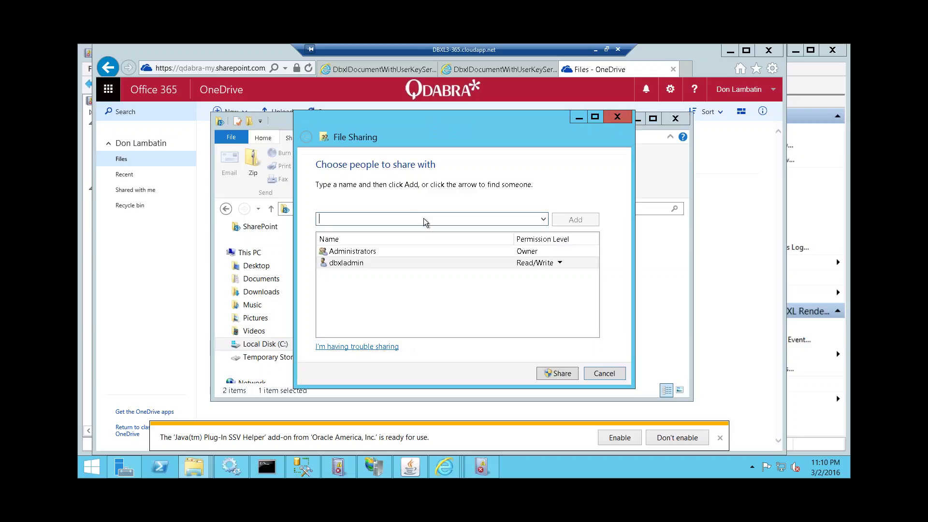
- Type the user's name in the File Sharing box and try adding it
{"action": "type", "text": "don"}
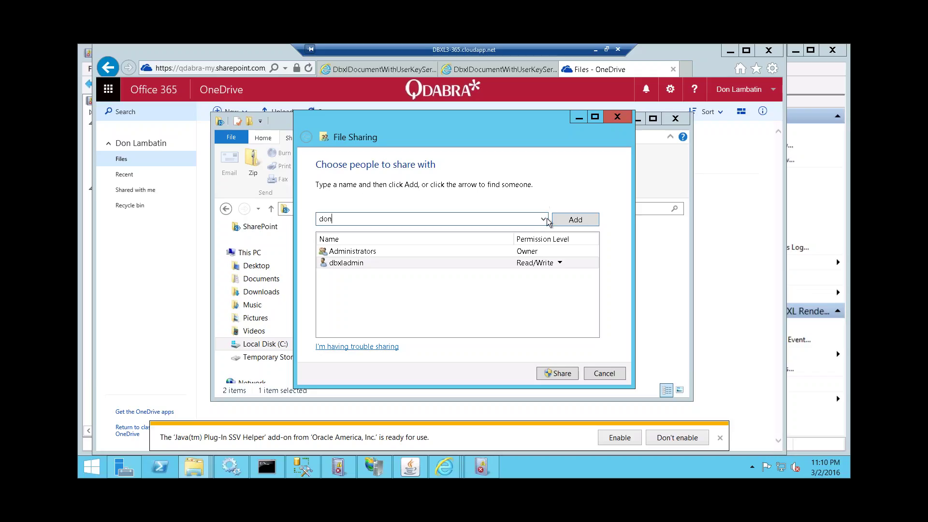
{"action": "left_click", "coordinate": [543, 219]}
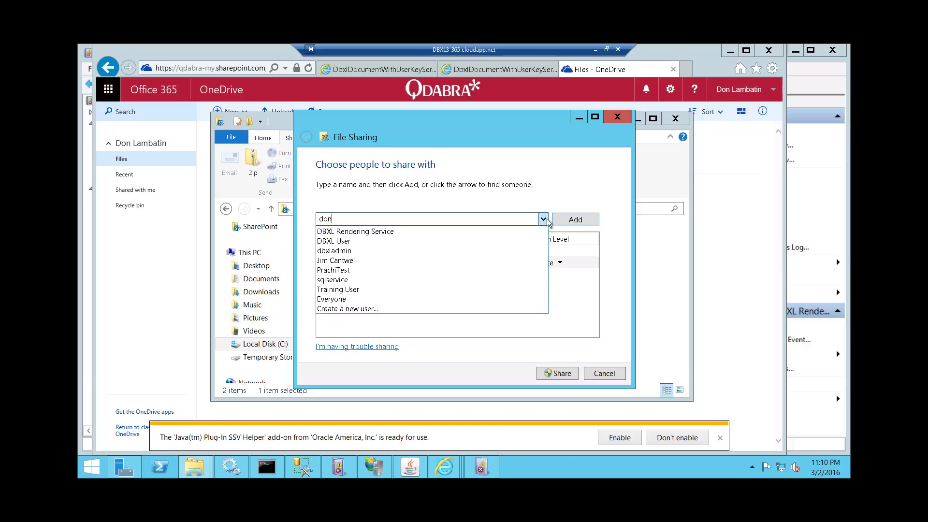
{"action": "key", "text": "ctrl+a"}
{"action": "key", "text": "Right"}
{"action": "type", "text": "lambatin"}
{"action": "left_click", "coordinate": [503, 195]}
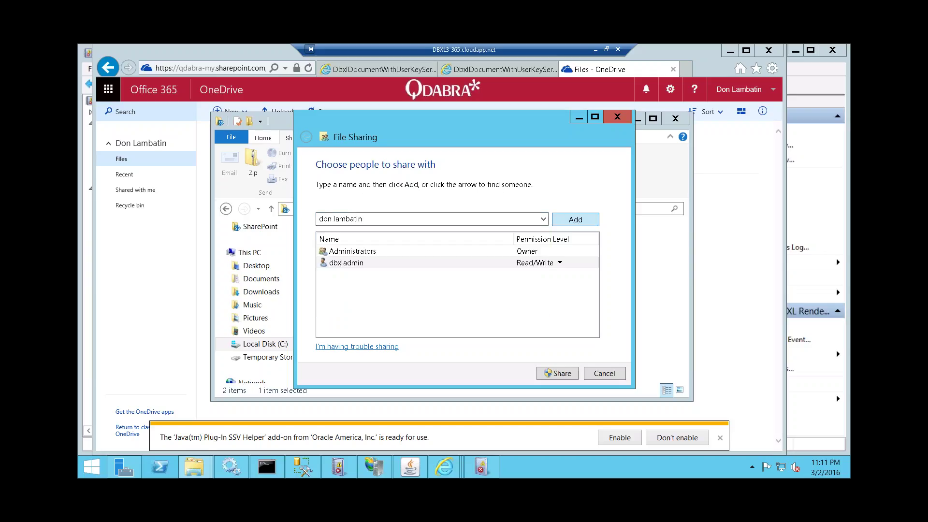
{"action": "left_click", "coordinate": [575, 220]}
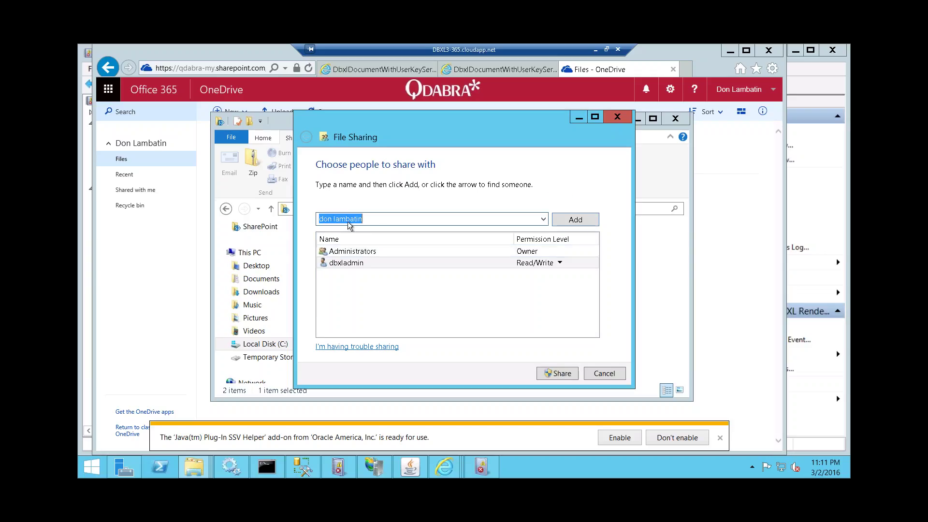
- Change the entry to the user's full qdabra.com e-mail address, try adding it, and dismiss the not-found error
{"action": "left_click", "coordinate": [391, 218]}
{"action": "left_click", "coordinate": [333, 218]}
{"action": "key", "text": "BackSpace"}
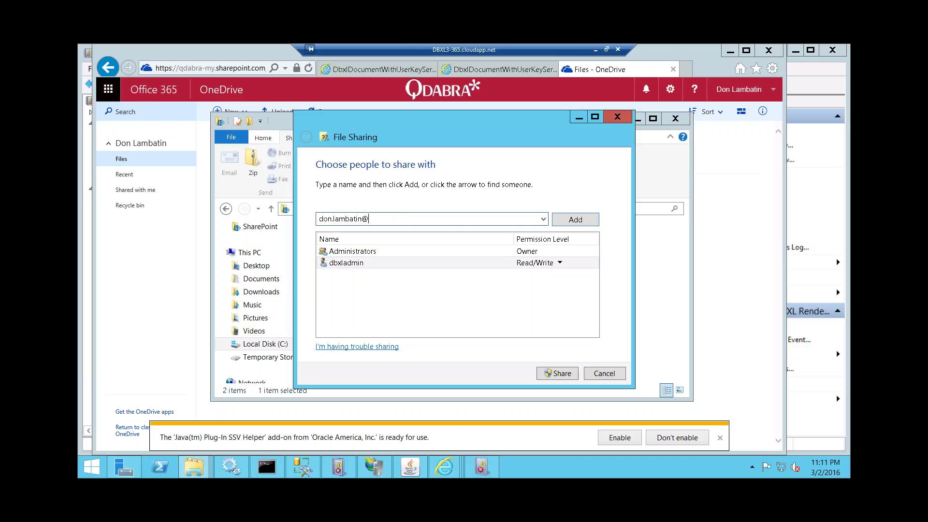
{"action": "key", "text": "Return"}
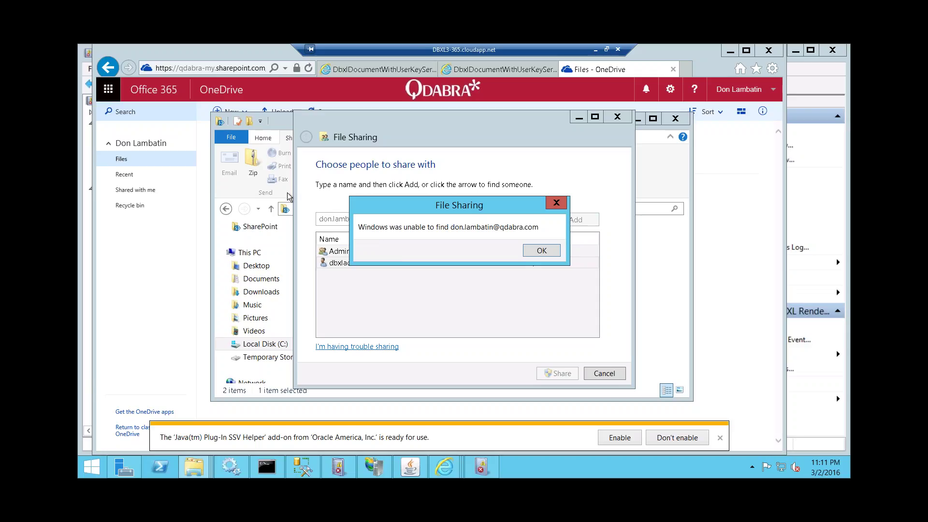
{"action": "left_click", "coordinate": [538, 250]}
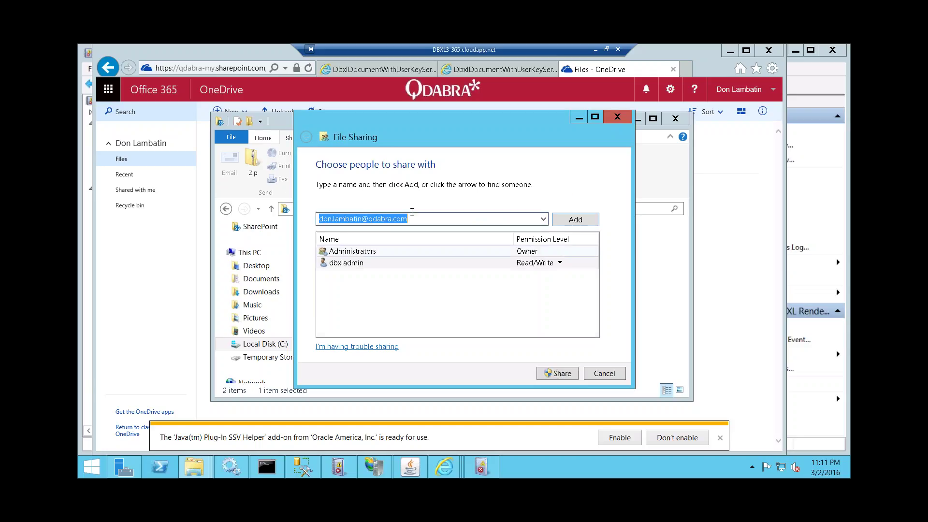
- Try a colleague's address, then a respelled version, dismissing each user-not-found error
{"action": "left_click_drag", "start_coordinate": [362, 219], "coordinate": [157, 205]}
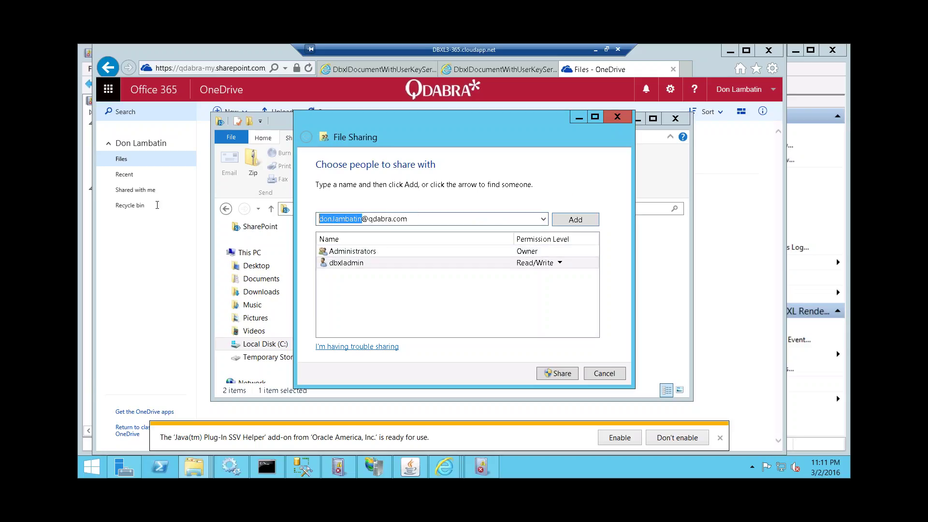
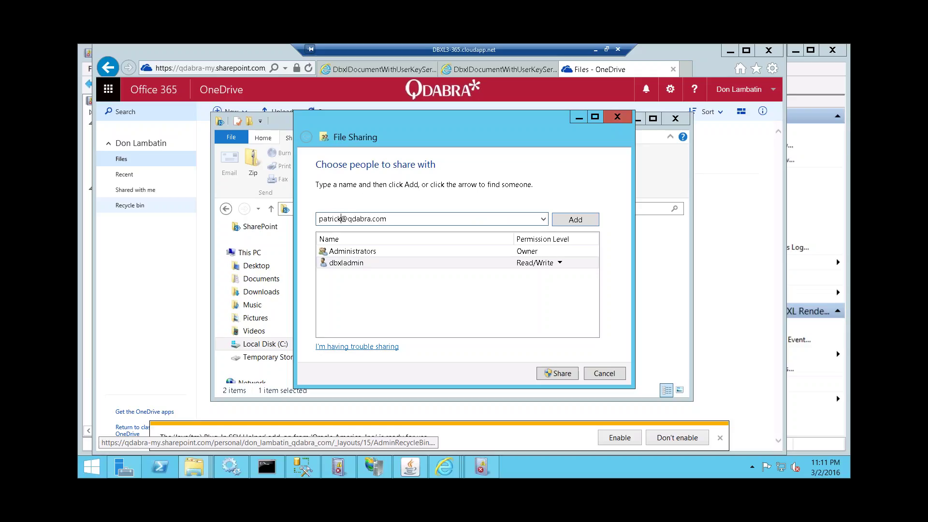
{"action": "left_click", "coordinate": [576, 220]}
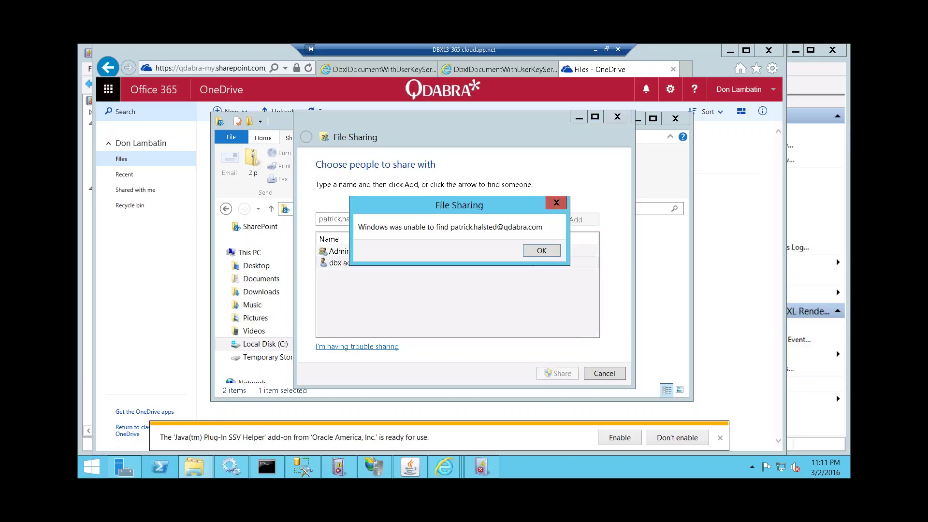
{"action": "left_click", "coordinate": [537, 256]}
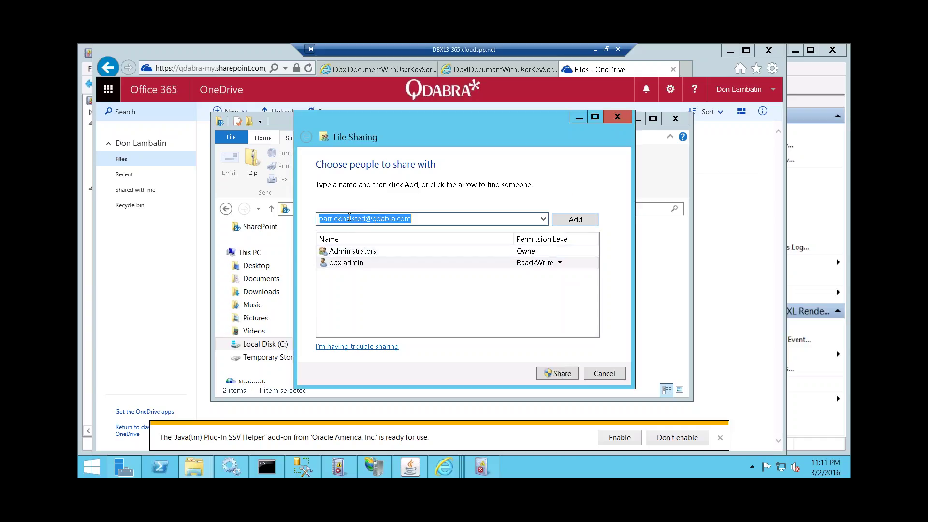
{"action": "left_click", "coordinate": [359, 219]}
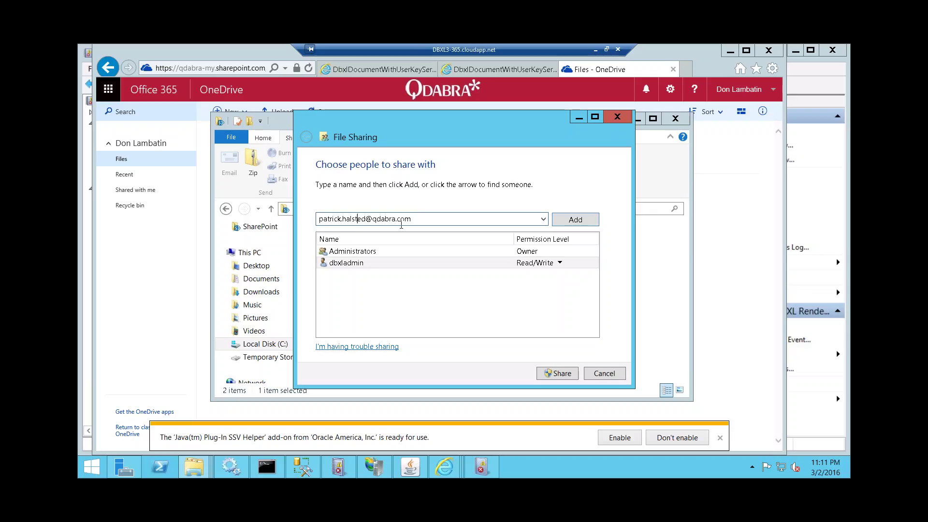
{"action": "type", "text": "a"}
{"action": "left_click", "coordinate": [586, 220]}
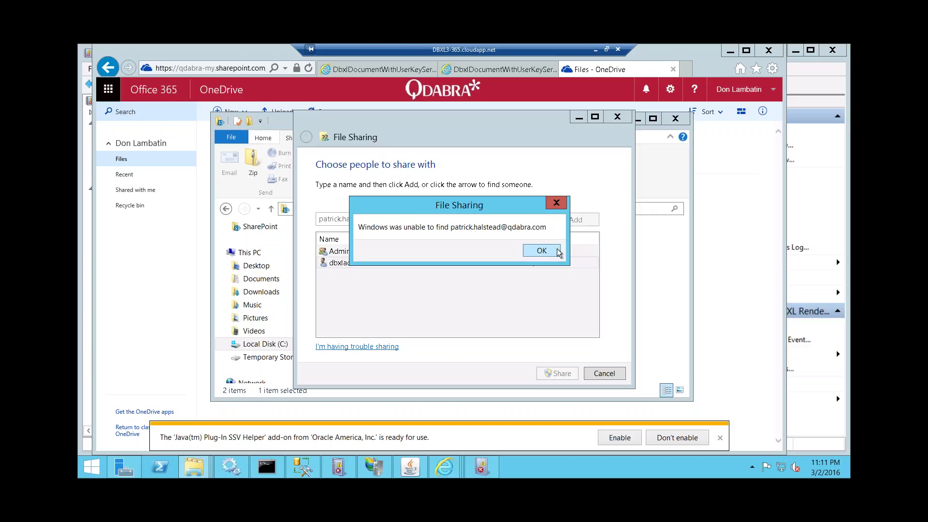
{"action": "left_click", "coordinate": [541, 251]}
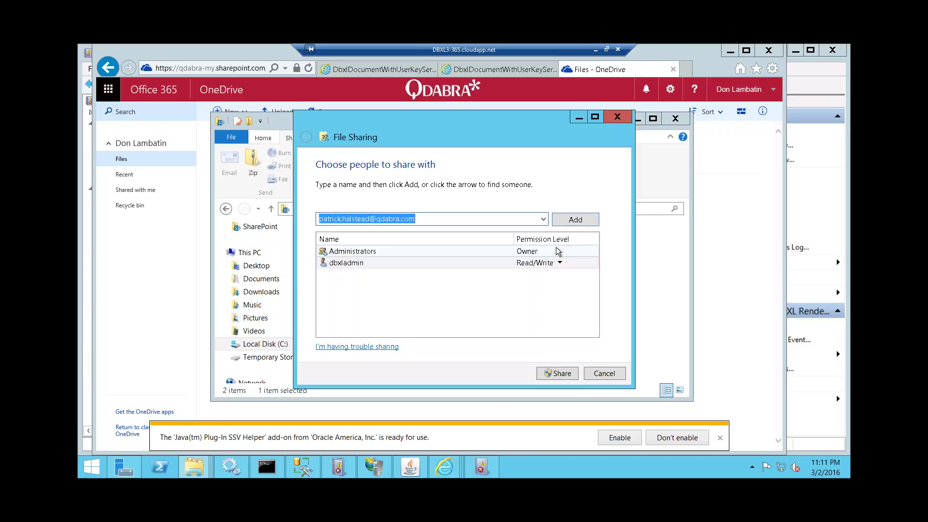
- Open the name dropdown and pick Create a new user
{"action": "left_click", "coordinate": [543, 220]}
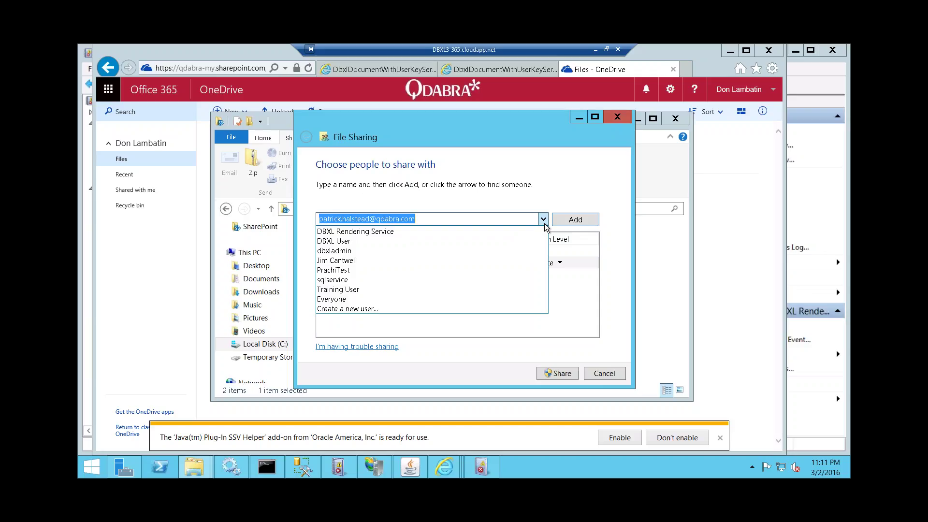
{"action": "left_click", "coordinate": [518, 204]}
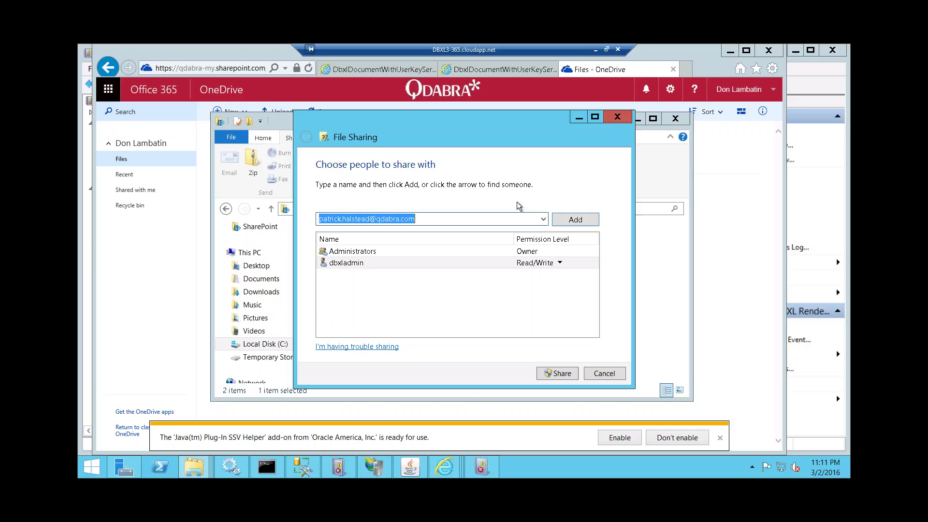
{"action": "left_click", "coordinate": [542, 220]}
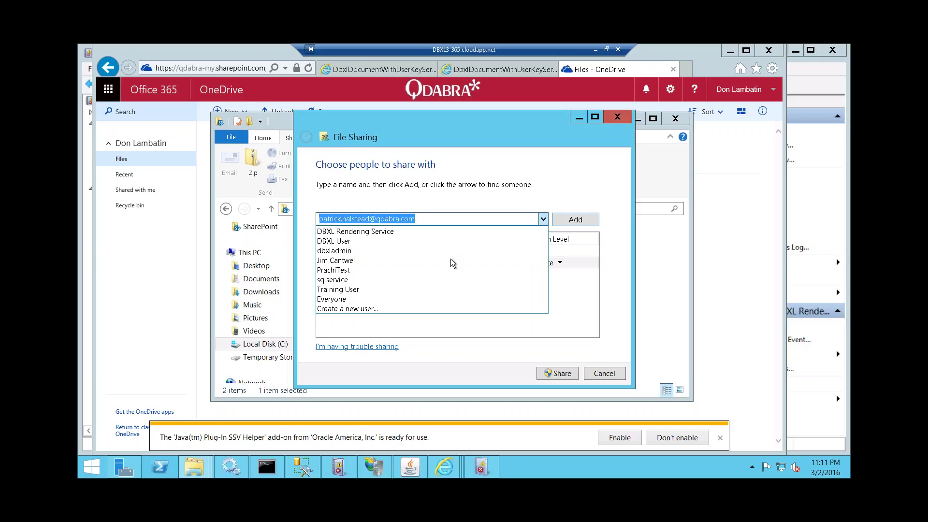
{"action": "left_click", "coordinate": [356, 310]}
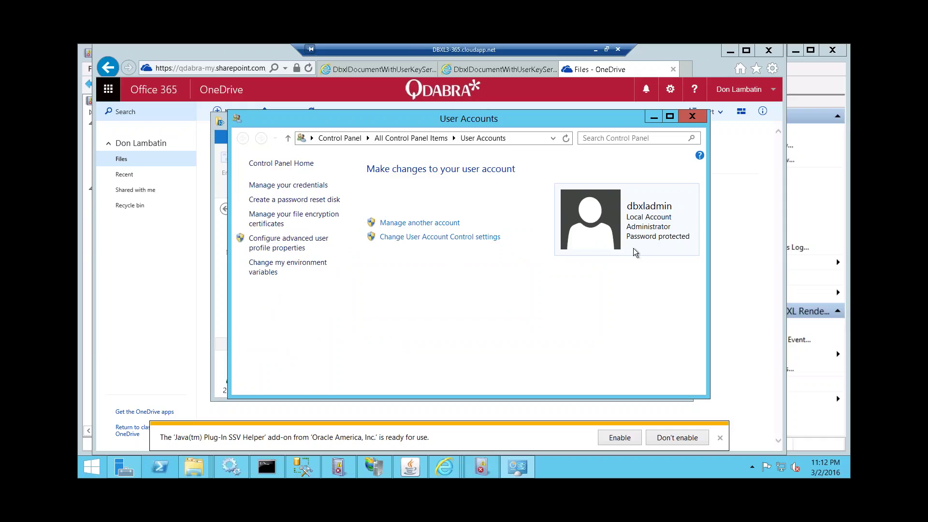
- In Manage Accounts, begin adding a user account with the user's name, then cancel
{"action": "left_click", "coordinate": [438, 224]}
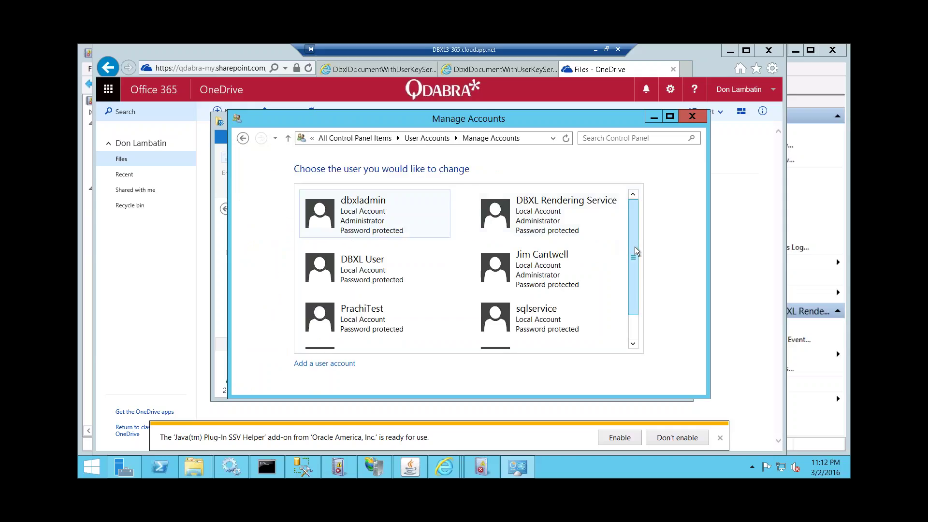
{"action": "left_click_drag", "start_coordinate": [635, 260], "coordinate": [631, 228]}
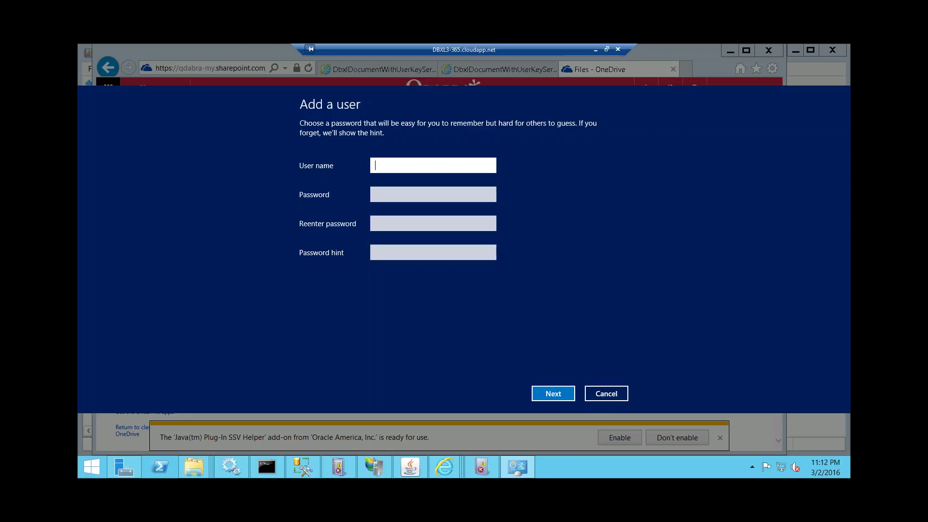
{"action": "left_click_drag", "start_coordinate": [436, 165], "coordinate": [381, 165]}
{"action": "left_click", "coordinate": [430, 199]}
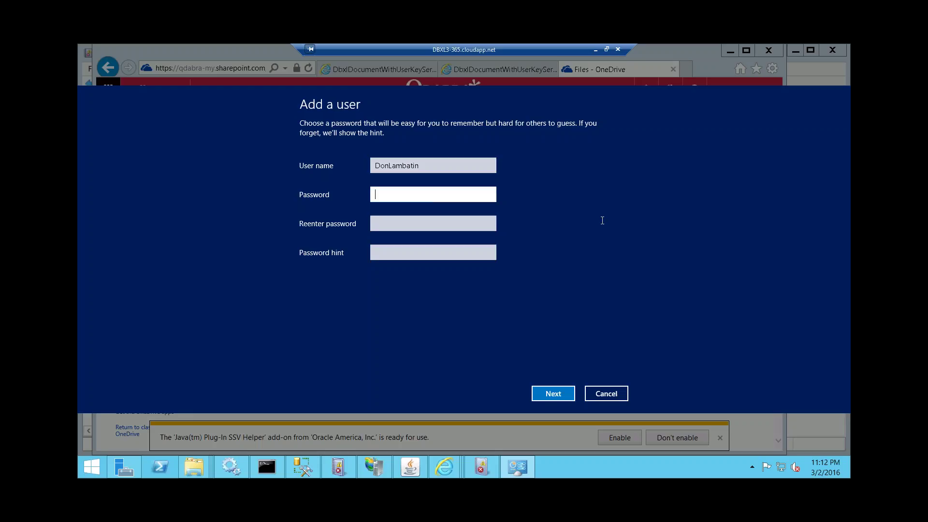
{"action": "left_click", "coordinate": [608, 394]}
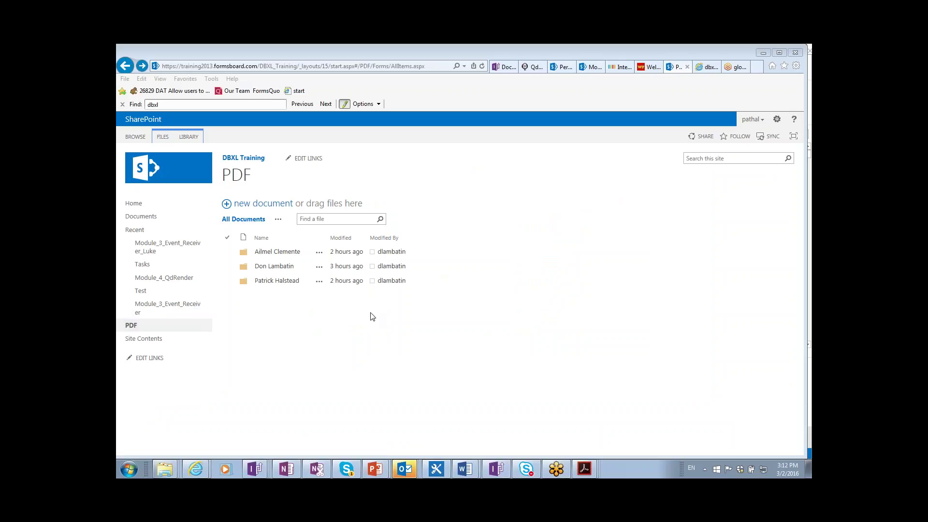
- Alt+Tab through open windows to the 'Qdabra DBXL Training - Module 4 - PDF Generation' Word document
{"action": "key", "text": "alt+Tab"}
{"action": "key", "text": "alt+Tab"}
{"action": "key", "text": "alt+Tab"}
{"action": "key", "text": "alt+Tab"}
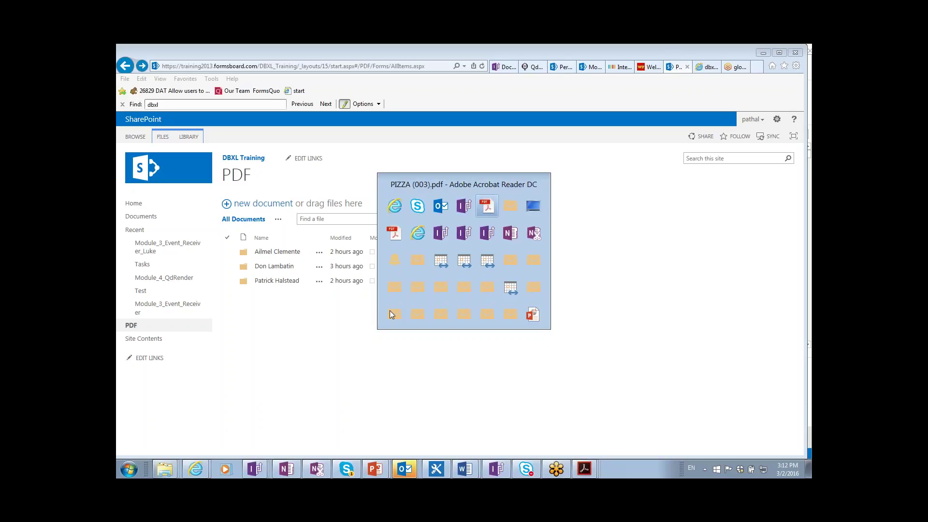
{"action": "key", "text": "alt+Tab"}
{"action": "key", "text": "alt+Tab"}
{"action": "key", "text": "alt+Tab"}
{"action": "key", "text": "alt+Tab"}
{"action": "key", "text": "alt+Tab"}
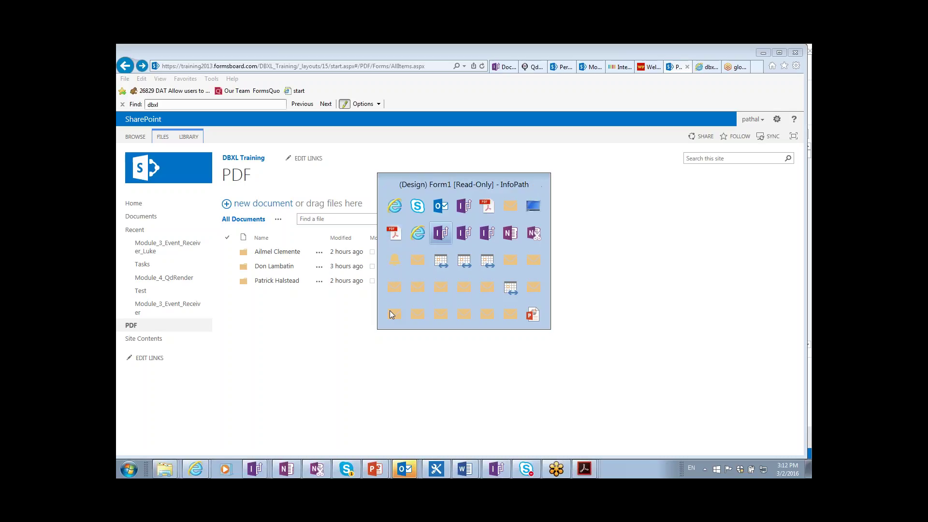
{"action": "key", "text": "alt+Tab"}
{"action": "key", "text": "alt+Tab"}
{"action": "key", "text": "alt+Tab"}
{"action": "key", "text": "alt+Tab"}
{"action": "key", "text": "alt+Tab"}
{"action": "key", "text": "alt+Tab"}
{"action": "key", "text": "alt+Tab"}
{"action": "key", "text": "alt+Tab"}
{"action": "key", "text": "alt+Tab"}
{"action": "key", "text": "alt+Tab"}
{"action": "key", "text": "alt+Tab"}
{"action": "key", "text": "alt+Tab"}
{"action": "key", "text": "alt+Tab"}
{"action": "key", "text": "alt+Tab"}
{"action": "key", "text": "alt+Tab"}
{"action": "key", "text": "alt+Tab"}
{"action": "key", "text": "alt+Tab"}
{"action": "key", "text": "alt+Tab"}
{"action": "key", "text": "alt+Tab"}
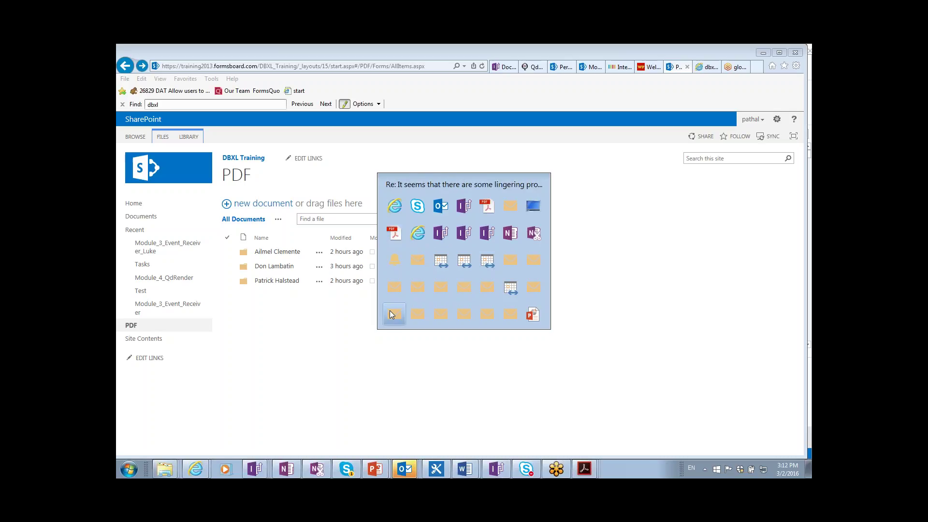
{"action": "key", "text": "alt+Tab"}
{"action": "key", "text": "alt+Tab"}
{"action": "key", "text": "alt+Tab"}
{"action": "key", "text": "alt+Tab"}
{"action": "key", "text": "alt+Tab"}
{"action": "key", "text": "alt+Tab"}
{"action": "key", "text": "alt+Tab"}
{"action": "key", "text": "alt+Tab"}
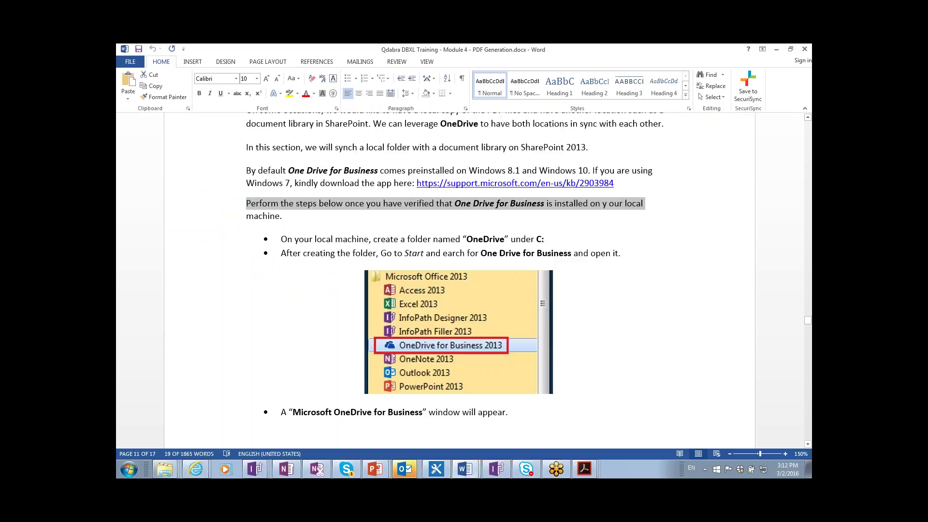
- Jump to the document's top and scroll to page 2's 'Setting Up a Form to Send a PDF' section
{"action": "key", "text": "ctrl+Home"}
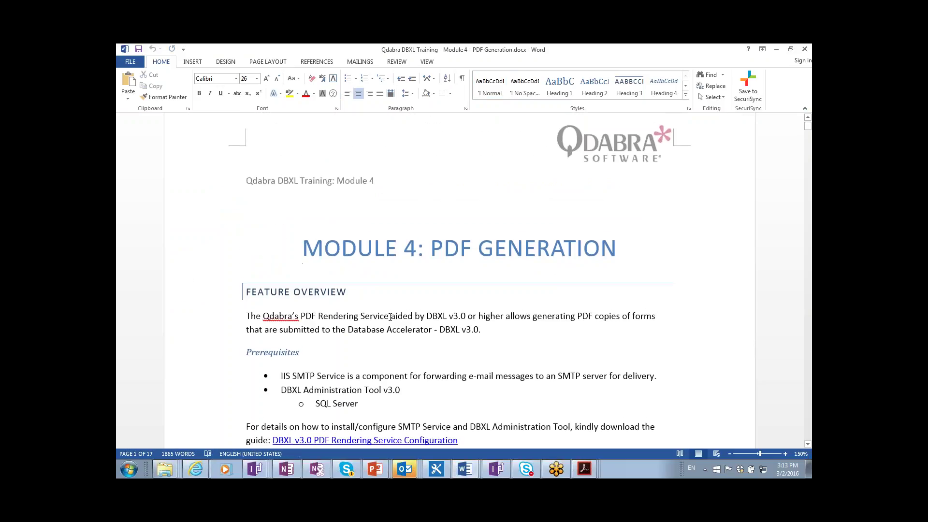
{"action": "key", "text": "shift+Down"}
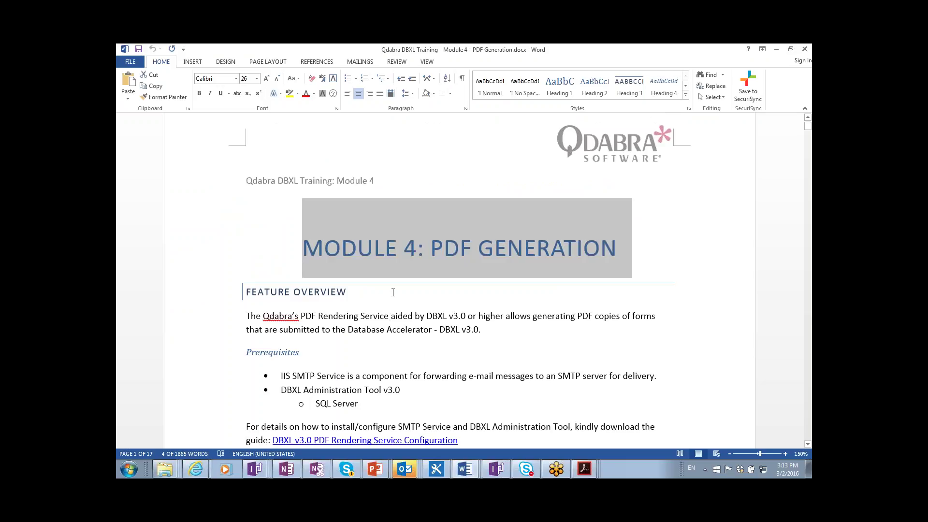
{"action": "left_click", "coordinate": [376, 301]}
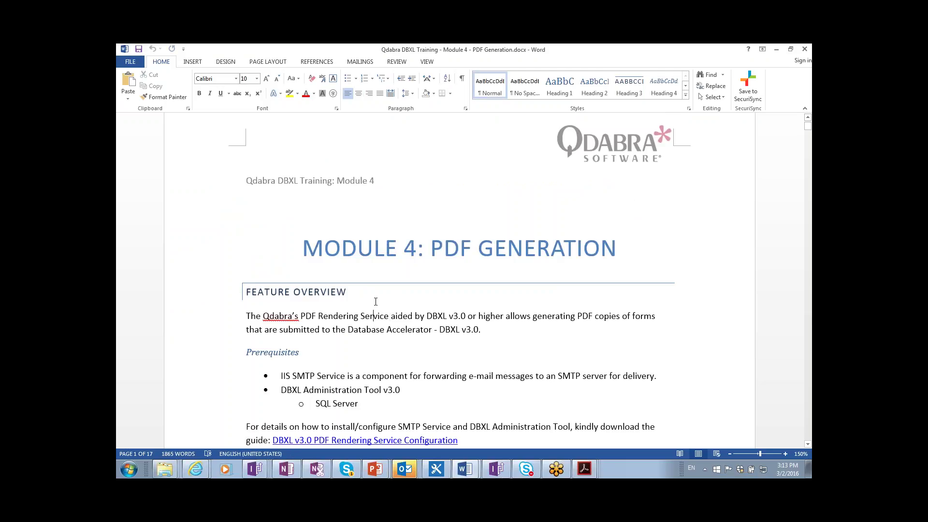
{"action": "key", "text": "ctrl+End"}
{"action": "key", "text": "ctrl+Home"}
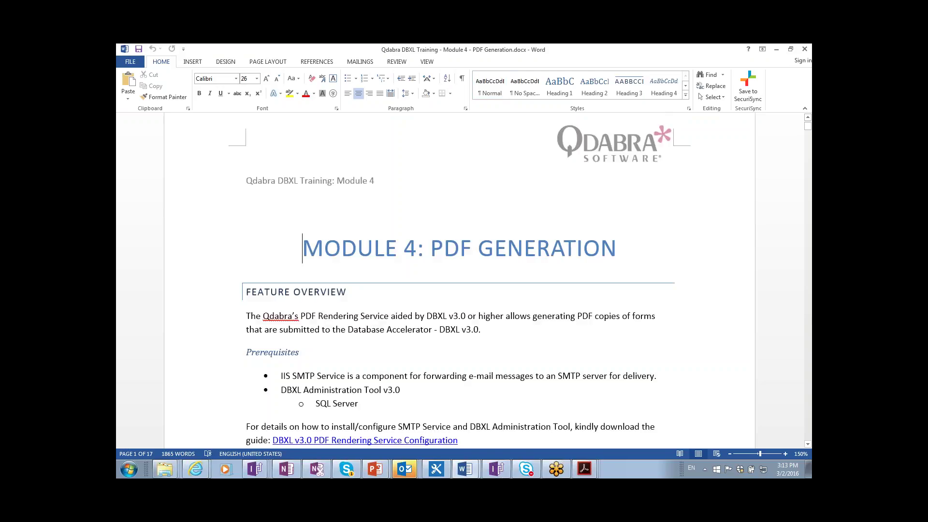
{"action": "scroll", "coordinate": [460, 281], "scroll_direction": "down", "scroll_amount": 2}
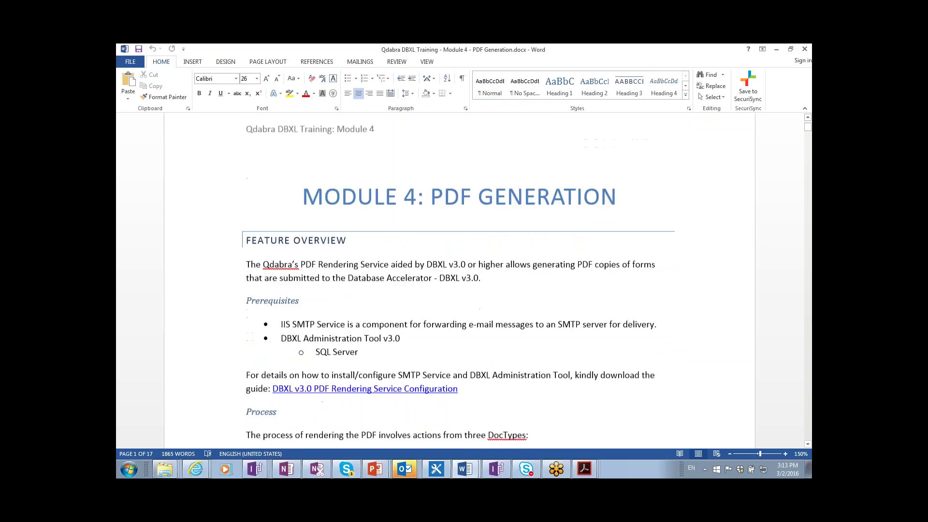
{"action": "scroll", "coordinate": [460, 281], "scroll_direction": "down", "scroll_amount": 7}
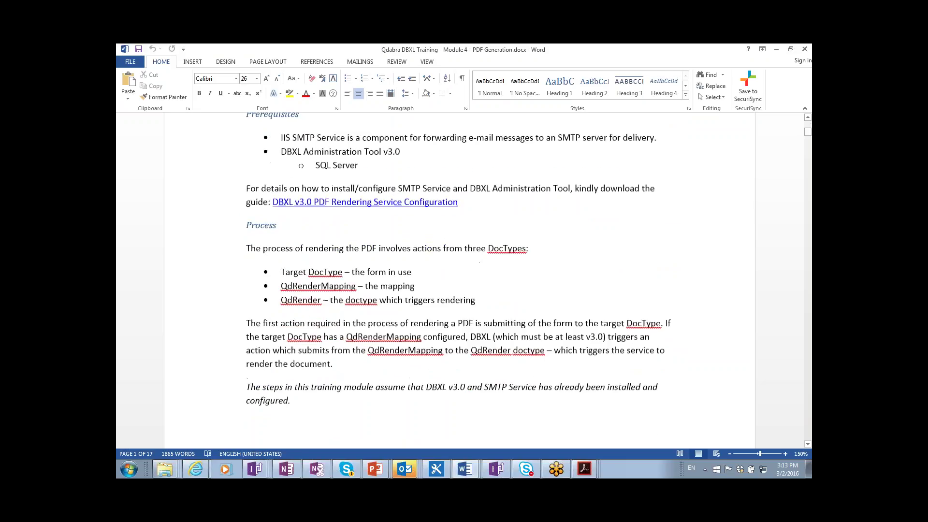
{"action": "scroll", "coordinate": [459, 280], "scroll_direction": "down", "scroll_amount": 12}
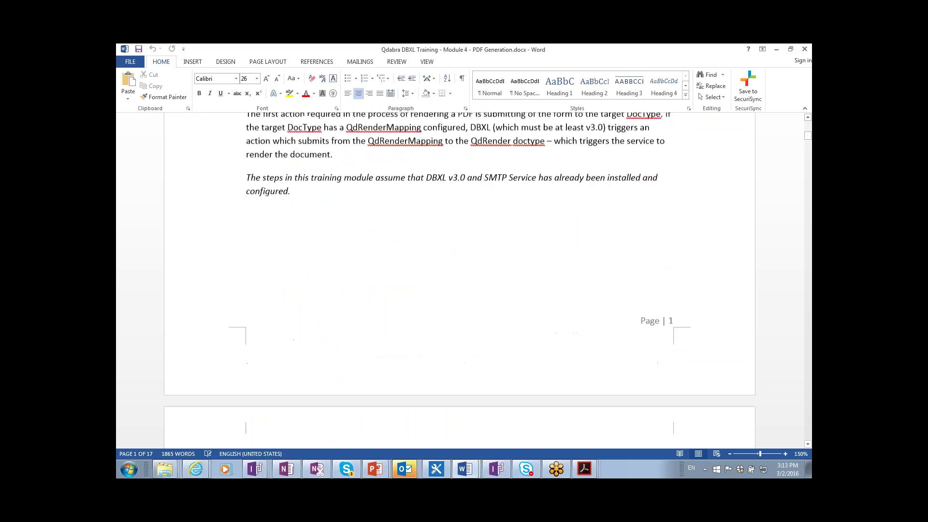
{"action": "scroll", "coordinate": [459, 280], "scroll_direction": "down", "scroll_amount": 9}
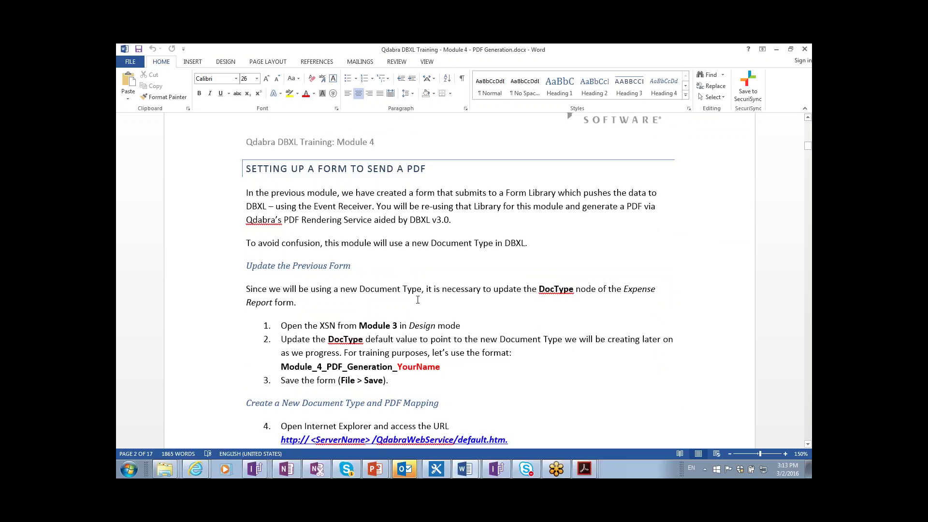
- Scroll down and mark the red YourName placeholder in step 2
{"action": "scroll", "coordinate": [418, 300], "scroll_direction": "down", "scroll_amount": 5}
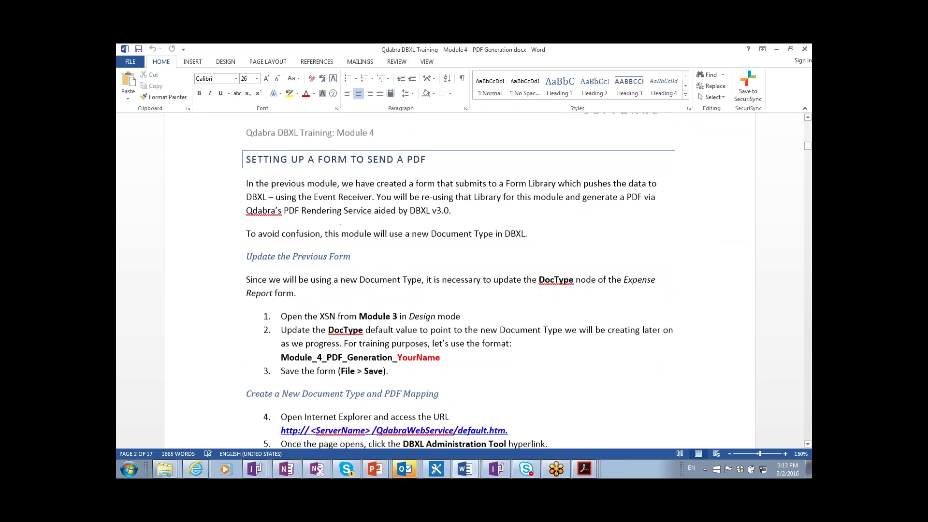
{"action": "scroll", "coordinate": [417, 300], "scroll_direction": "down", "scroll_amount": 2}
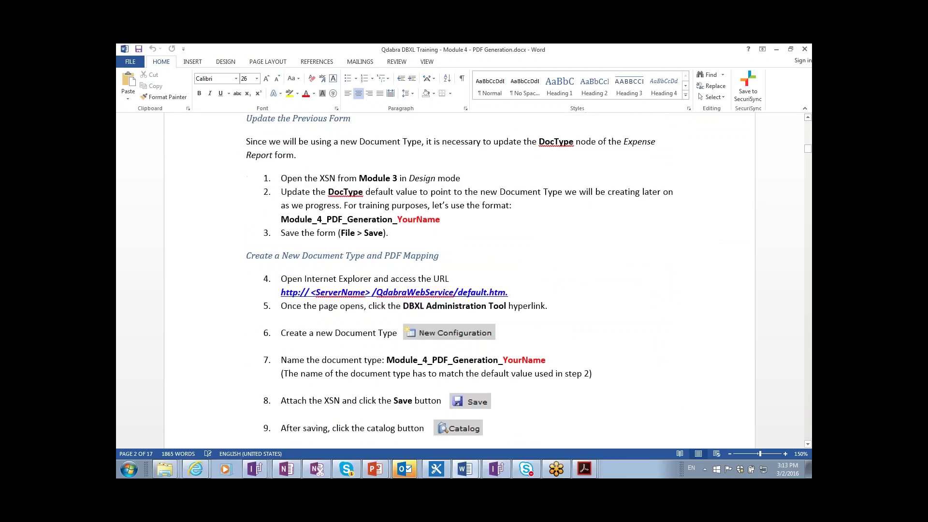
{"action": "scroll", "coordinate": [313, 267], "scroll_direction": "down", "scroll_amount": 1}
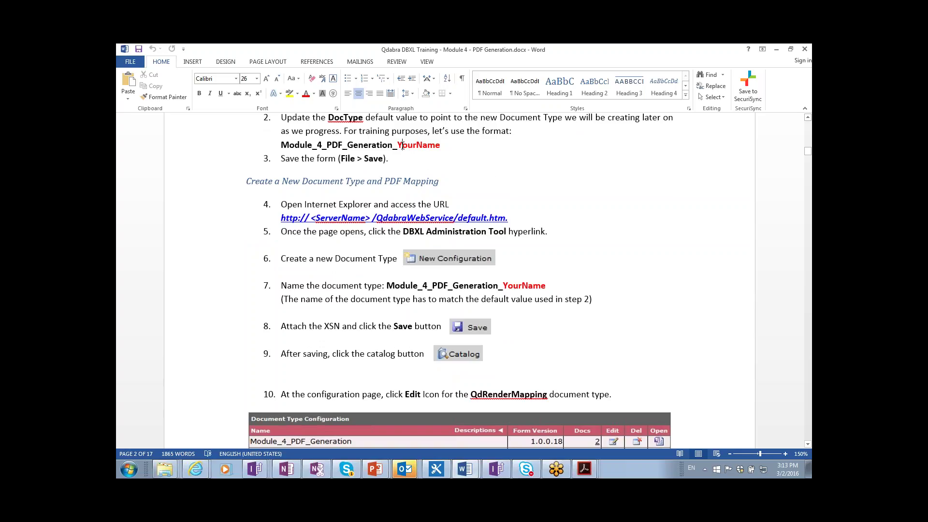
{"action": "left_click_drag", "start_coordinate": [402, 146], "coordinate": [435, 146]}
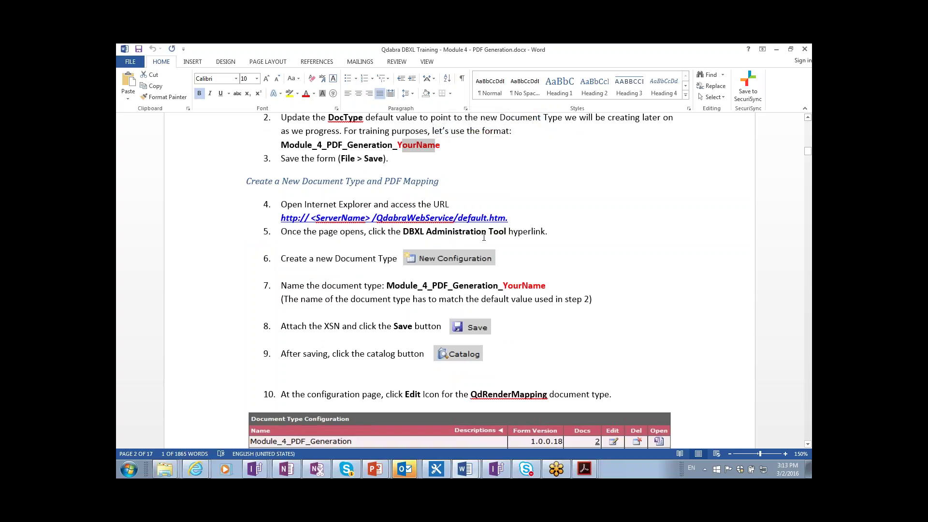
- Scroll to the Status condition expression and delete the stray space before /my:Status
{"action": "scroll", "coordinate": [354, 421], "scroll_direction": "down", "scroll_amount": 1}
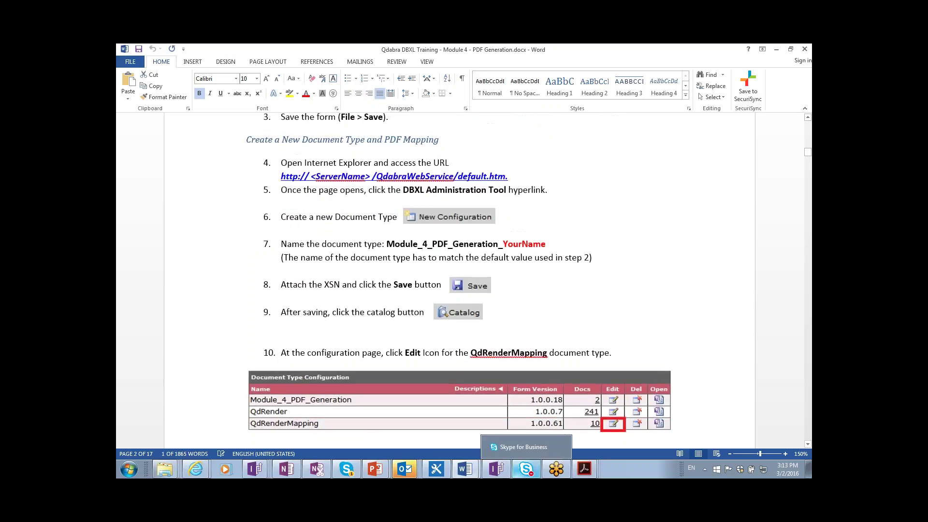
{"action": "scroll", "coordinate": [354, 420], "scroll_direction": "down", "scroll_amount": 1}
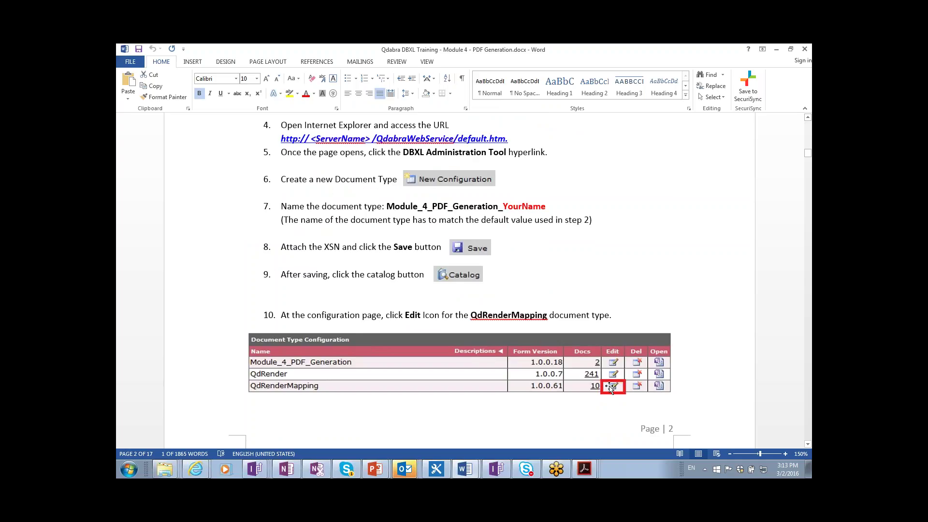
{"action": "scroll", "coordinate": [612, 387], "scroll_direction": "down", "scroll_amount": 5}
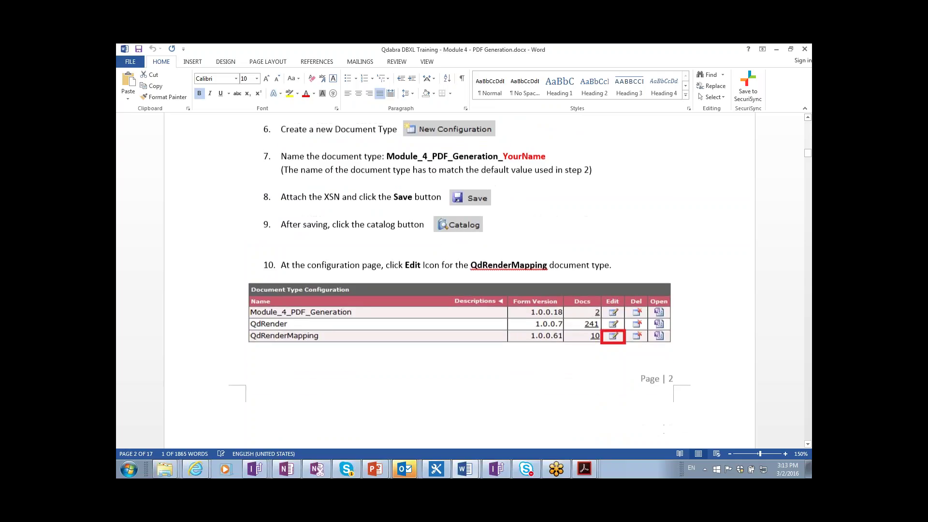
{"action": "scroll", "coordinate": [612, 375], "scroll_direction": "down", "scroll_amount": 15}
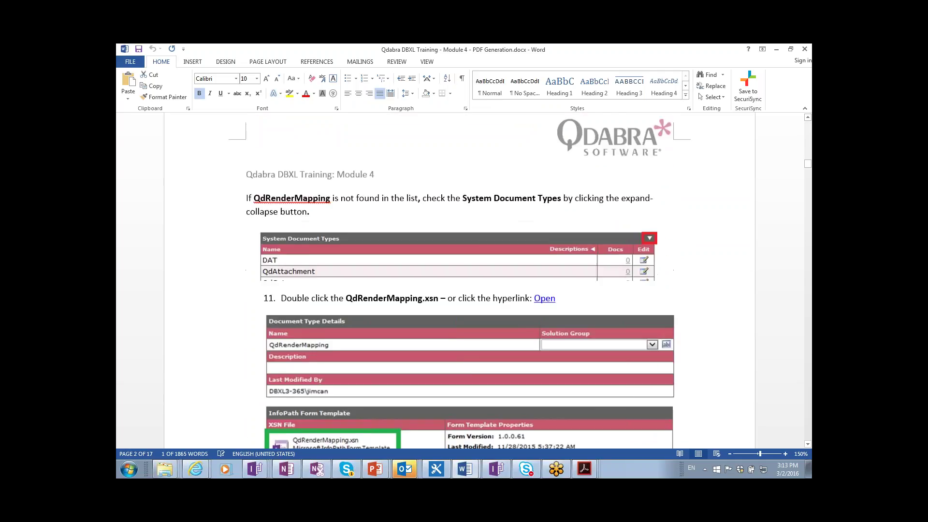
{"action": "scroll", "coordinate": [612, 375], "scroll_direction": "up", "scroll_amount": 2}
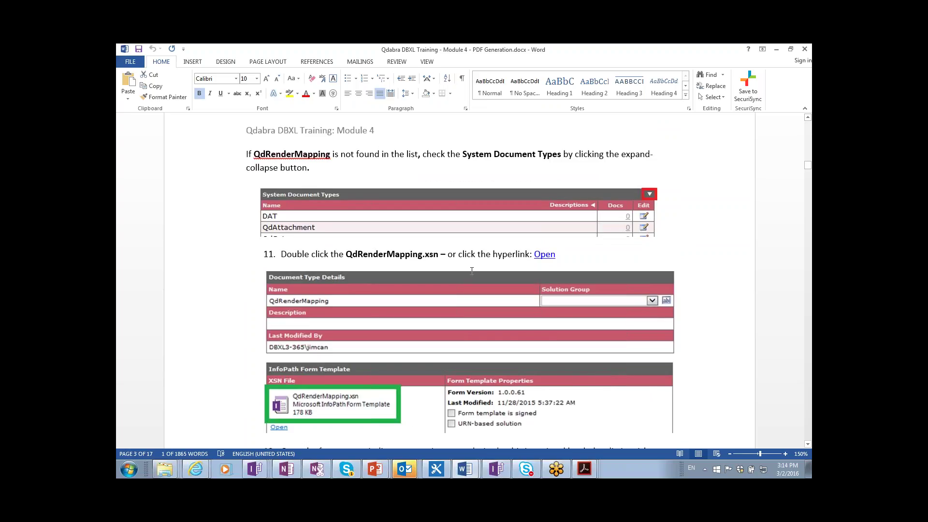
{"action": "scroll", "coordinate": [472, 271], "scroll_direction": "up", "scroll_amount": 8}
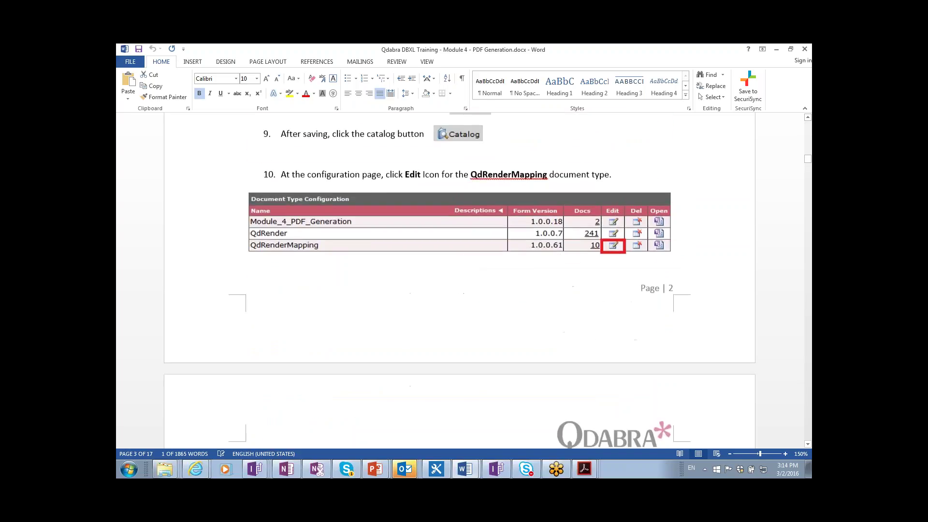
{"action": "scroll", "coordinate": [660, 275], "scroll_direction": "up", "scroll_amount": 1}
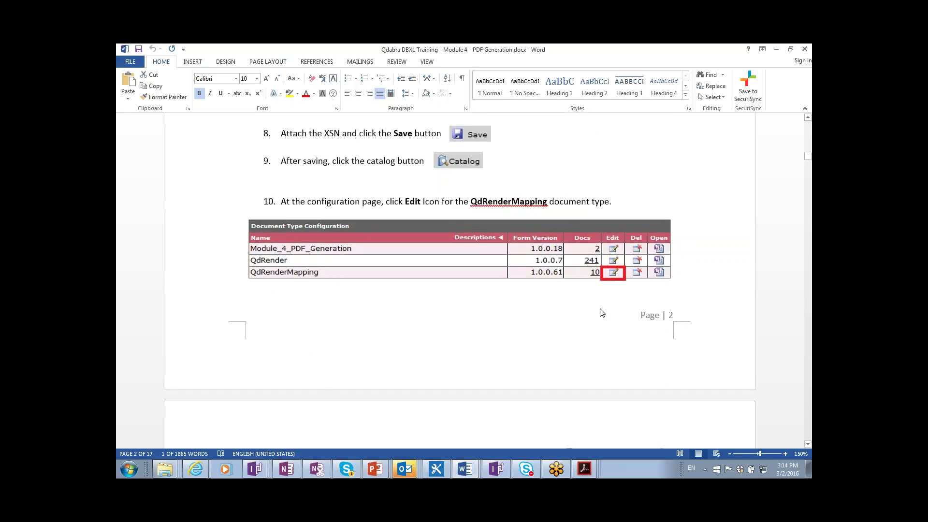
{"action": "scroll", "coordinate": [602, 313], "scroll_direction": "down", "scroll_amount": 8}
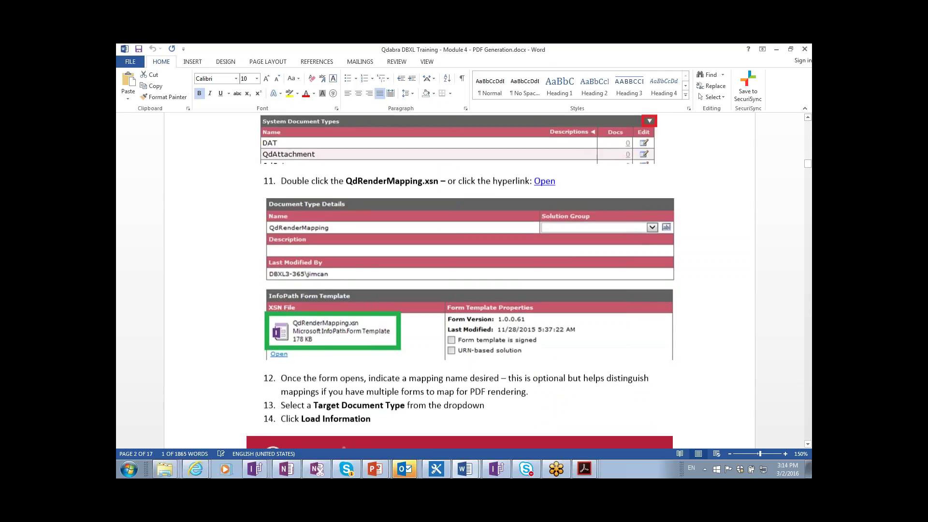
{"action": "scroll", "coordinate": [526, 319], "scroll_direction": "down", "scroll_amount": 8}
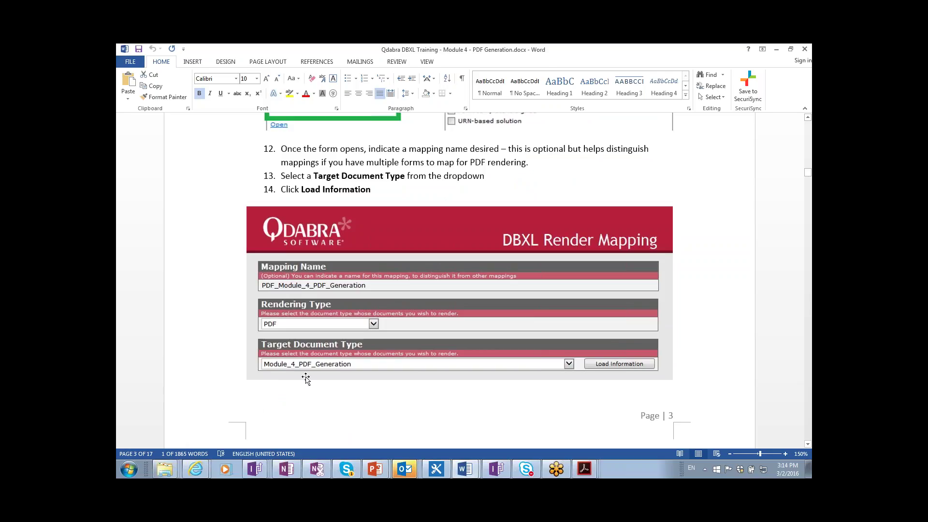
{"action": "scroll", "coordinate": [306, 379], "scroll_direction": "down", "scroll_amount": 5}
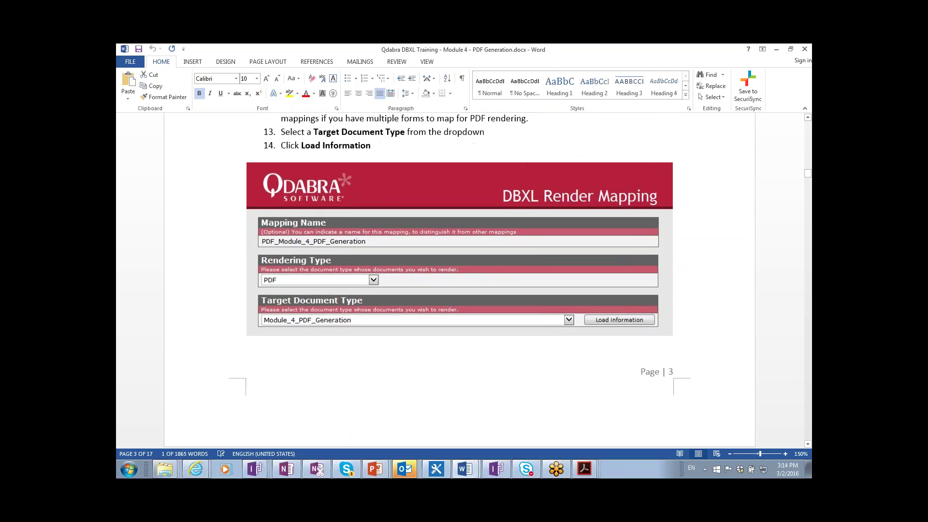
{"action": "scroll", "coordinate": [459, 276], "scroll_direction": "down", "scroll_amount": 3}
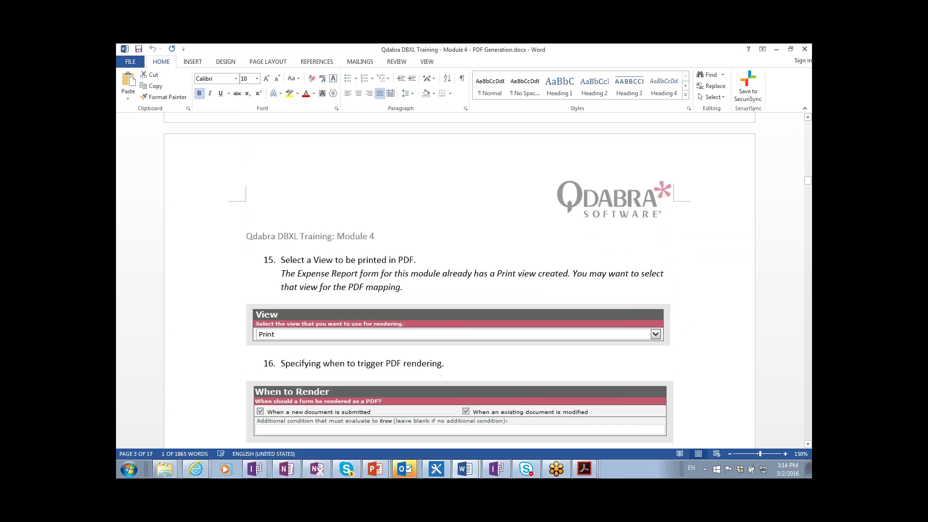
{"action": "scroll", "coordinate": [274, 305], "scroll_direction": "down", "scroll_amount": 1}
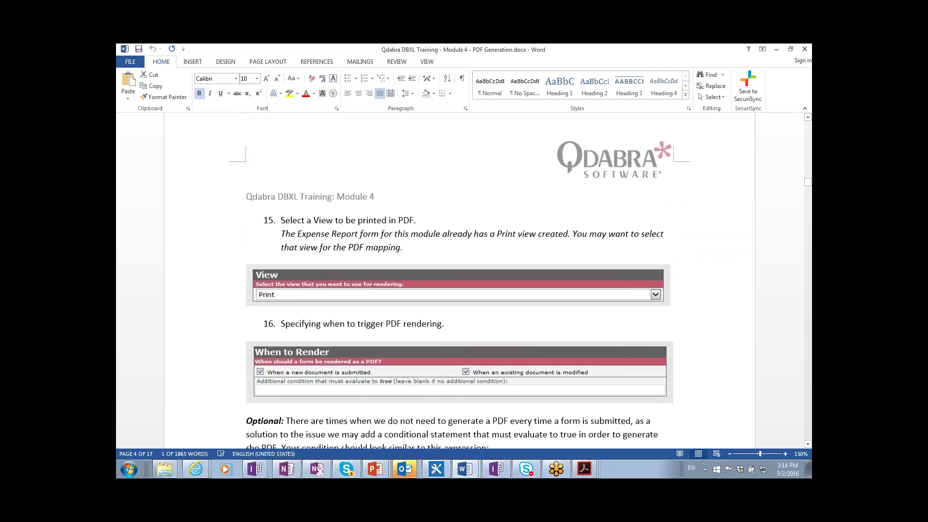
{"action": "scroll", "coordinate": [310, 325], "scroll_direction": "down", "scroll_amount": 4}
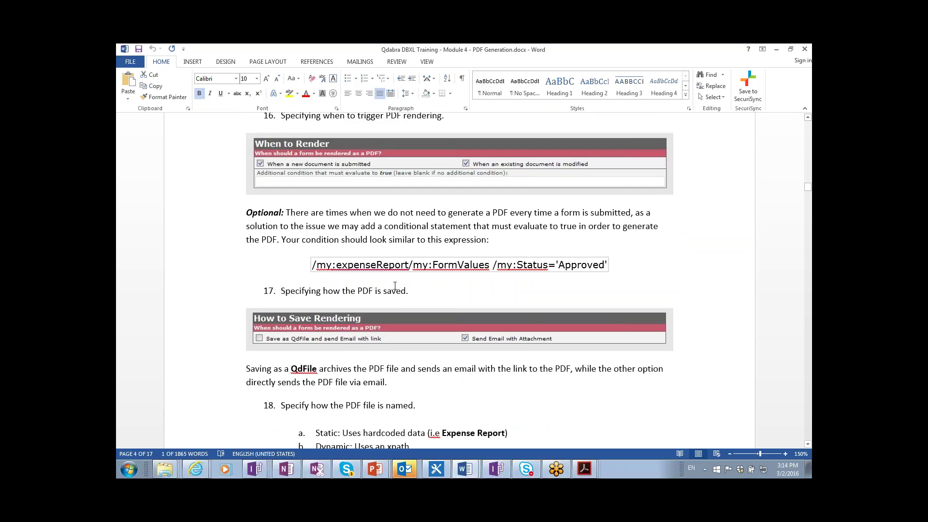
{"action": "left_click", "coordinate": [493, 265]}
{"action": "key", "text": "BackSpace"}
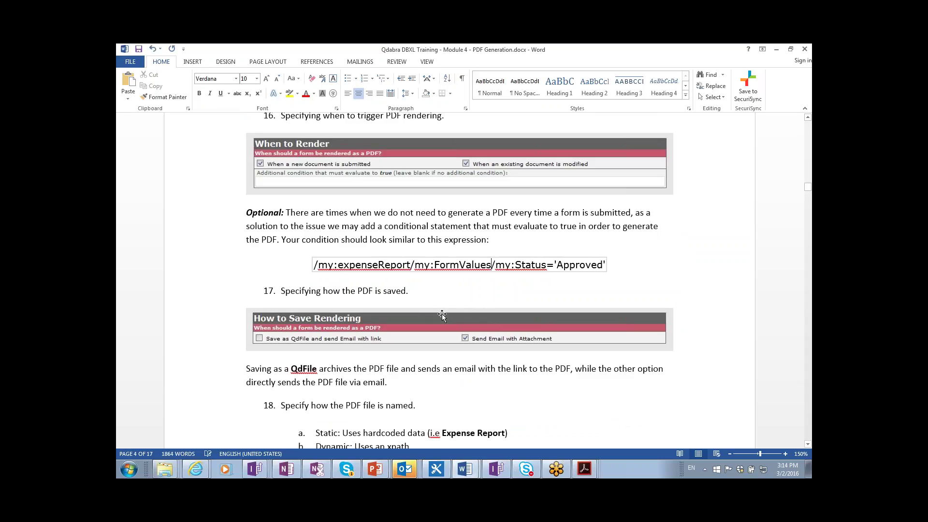
- Scroll on to page 6's HTML concat formula for the html node's default value
{"action": "scroll", "coordinate": [442, 315], "scroll_direction": "down", "scroll_amount": 1}
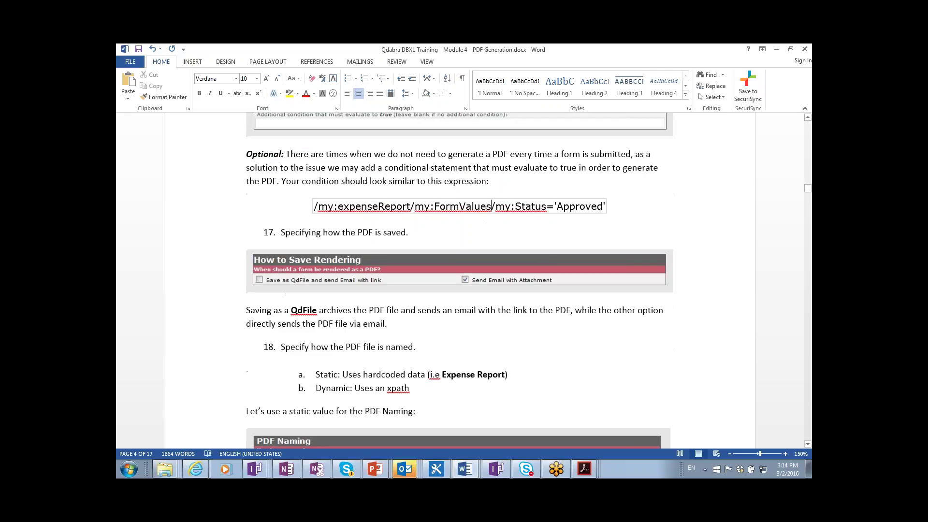
{"action": "scroll", "coordinate": [442, 316], "scroll_direction": "down", "scroll_amount": 2}
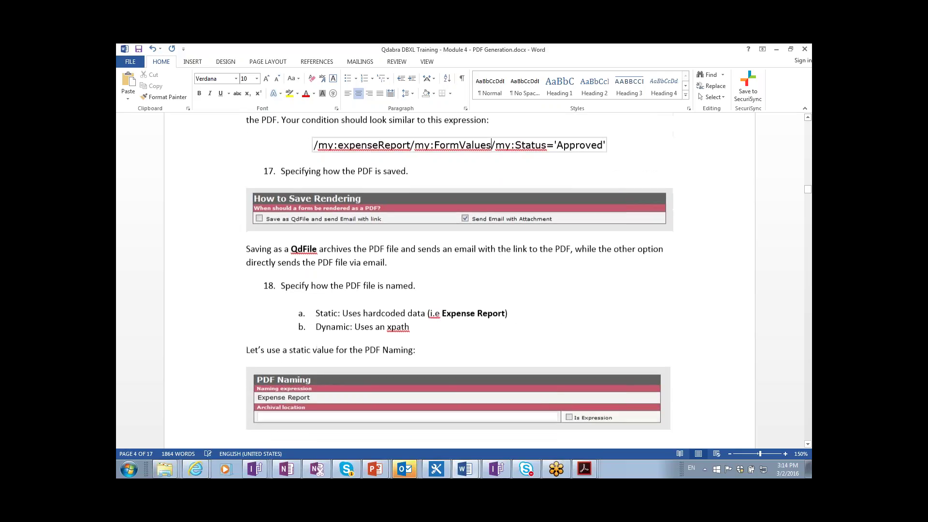
{"action": "scroll", "coordinate": [460, 280], "scroll_direction": "down", "scroll_amount": 5}
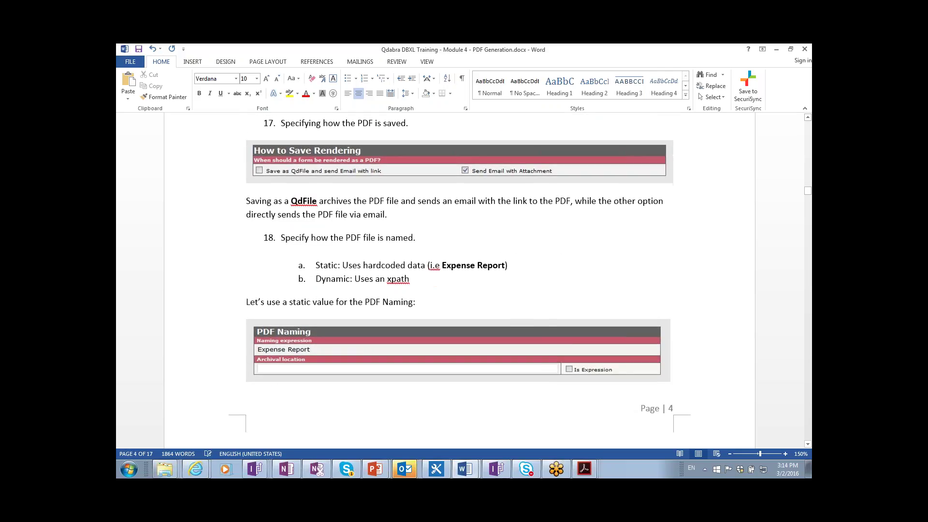
{"action": "scroll", "coordinate": [460, 280], "scroll_direction": "down", "scroll_amount": 6}
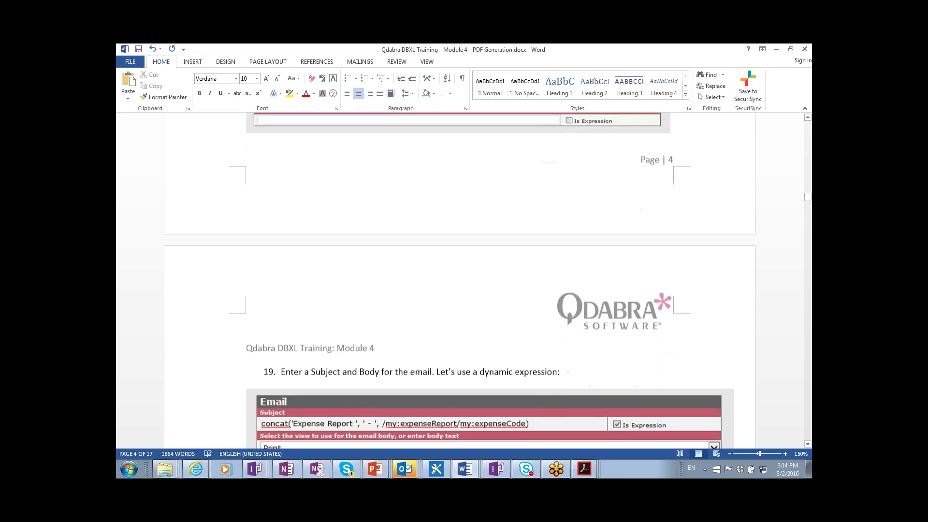
{"action": "scroll", "coordinate": [439, 314], "scroll_direction": "down", "scroll_amount": 1}
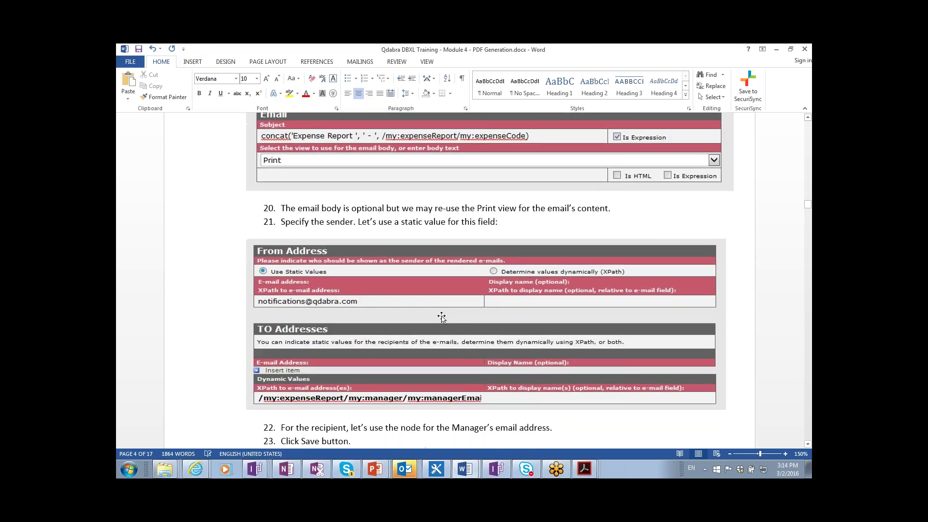
{"action": "left_click", "coordinate": [438, 241]}
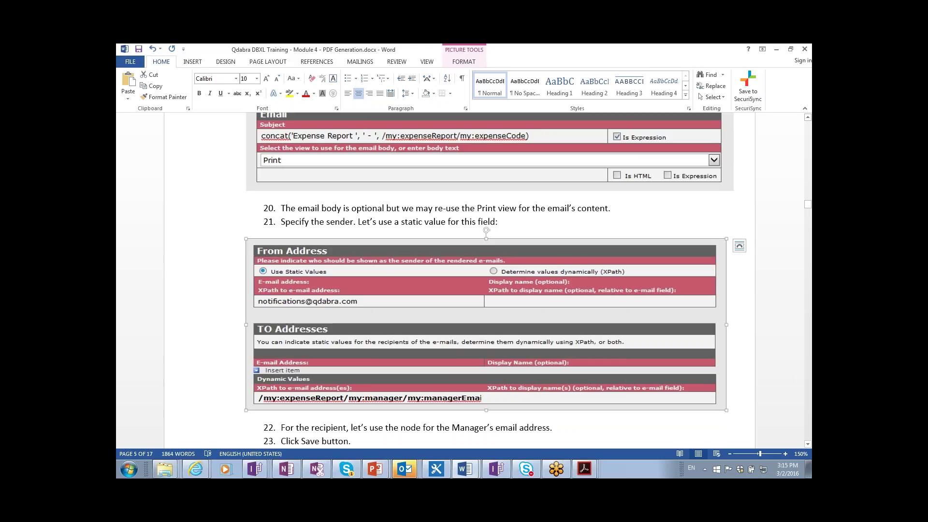
{"action": "scroll", "coordinate": [487, 277], "scroll_direction": "down", "scroll_amount": 2}
{"action": "scroll", "coordinate": [487, 277], "scroll_direction": "down", "scroll_amount": 5}
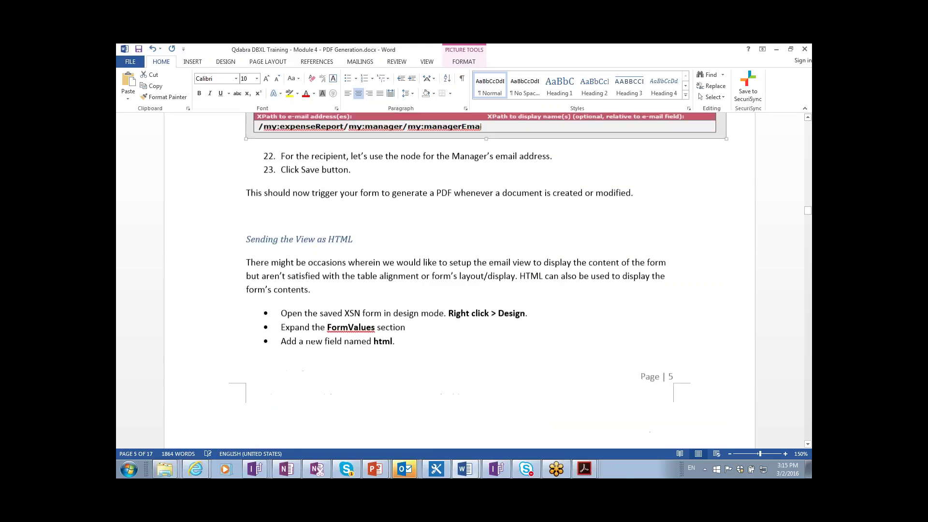
{"action": "scroll", "coordinate": [460, 280], "scroll_direction": "down", "scroll_amount": 4}
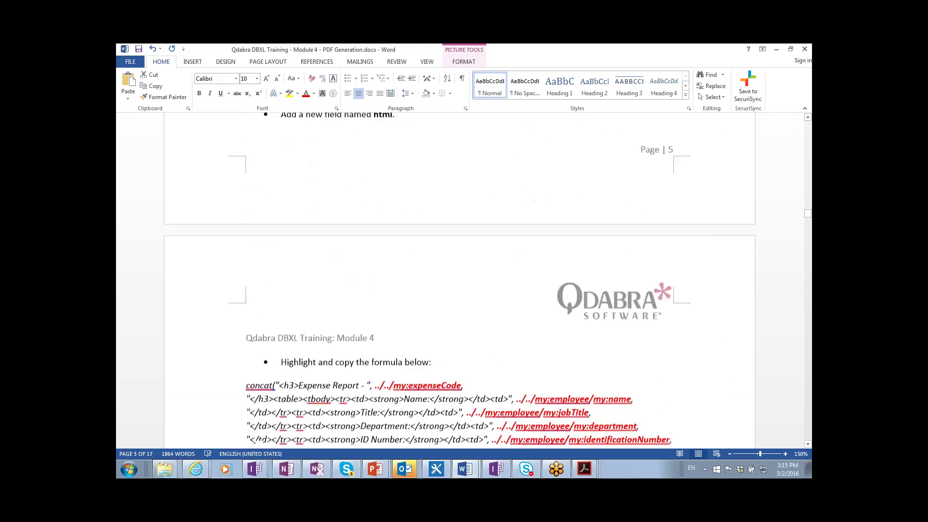
{"action": "scroll", "coordinate": [460, 280], "scroll_direction": "down", "scroll_amount": 3}
{"action": "left_click", "coordinate": [388, 444]}
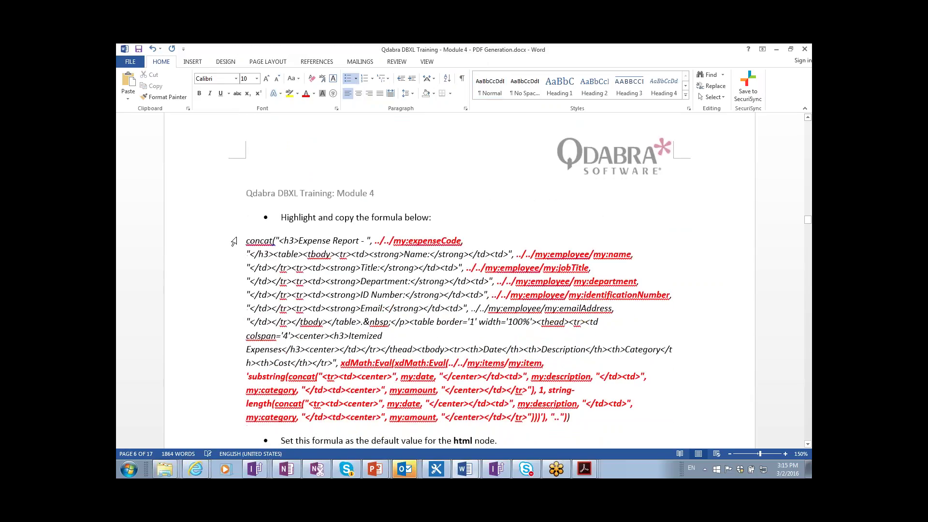
{"action": "scroll", "coordinate": [247, 230], "scroll_direction": "down", "scroll_amount": 1}
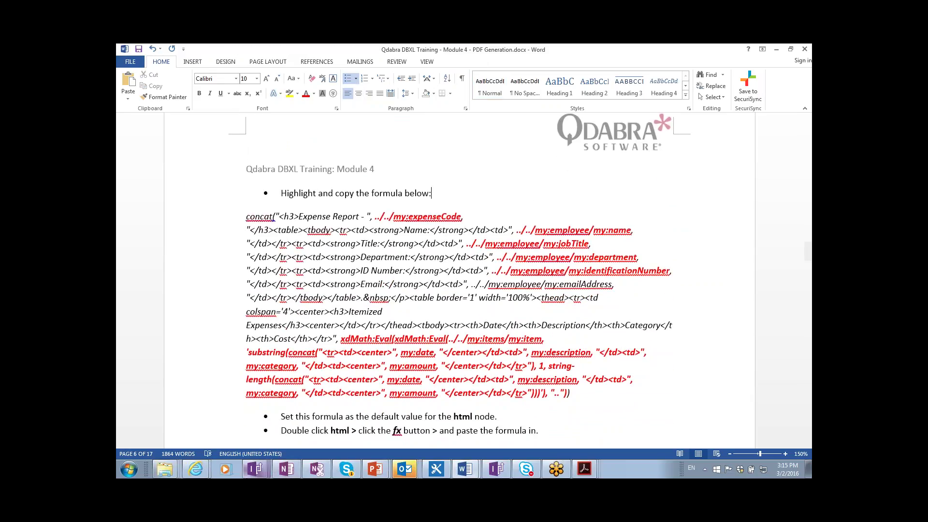
{"action": "left_click", "coordinate": [166, 469]}
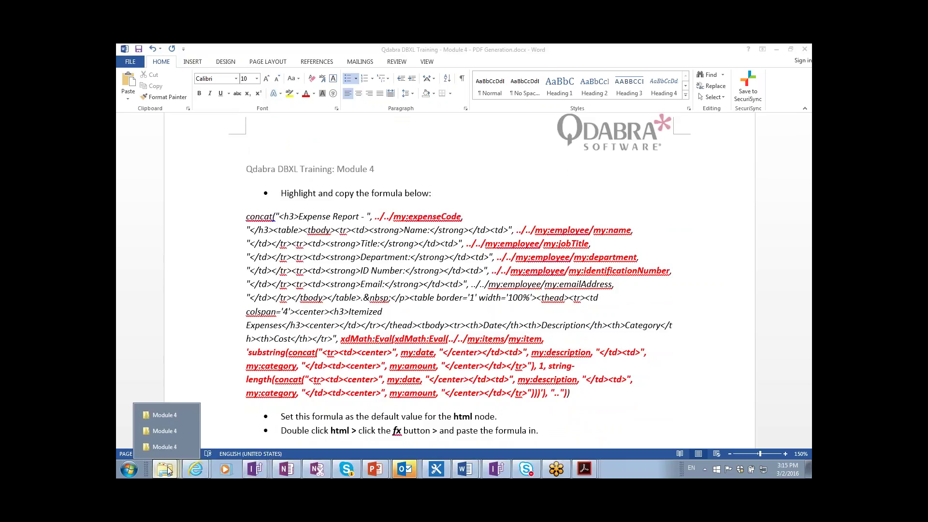
- From the Module 4 folder, open Module 4 - ExpenseReport - END.xsn in design mode
{"action": "left_click", "coordinate": [164, 427]}
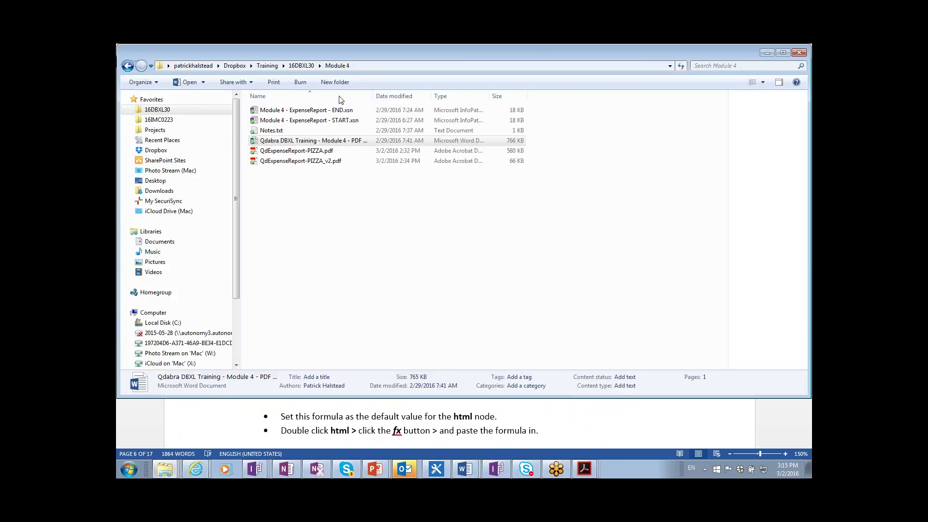
{"action": "left_click", "coordinate": [337, 111]}
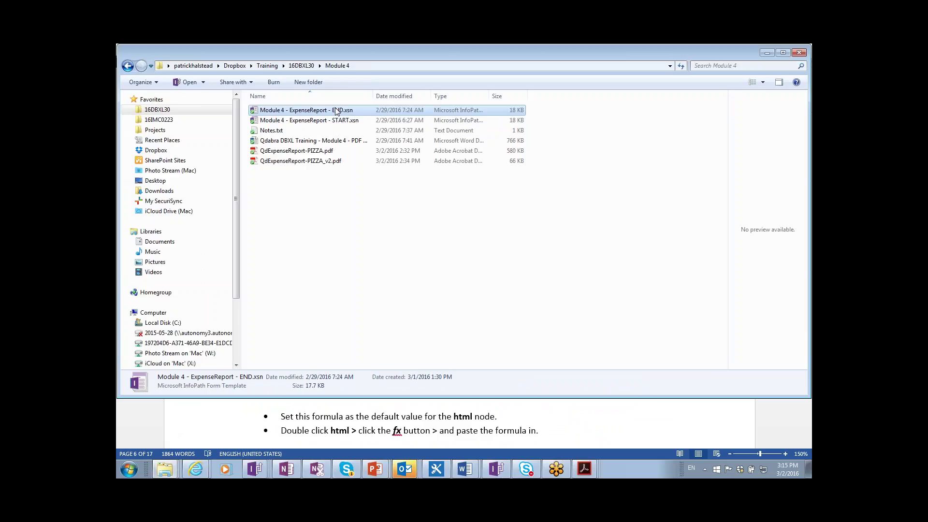
{"action": "right_click", "coordinate": [337, 111]}
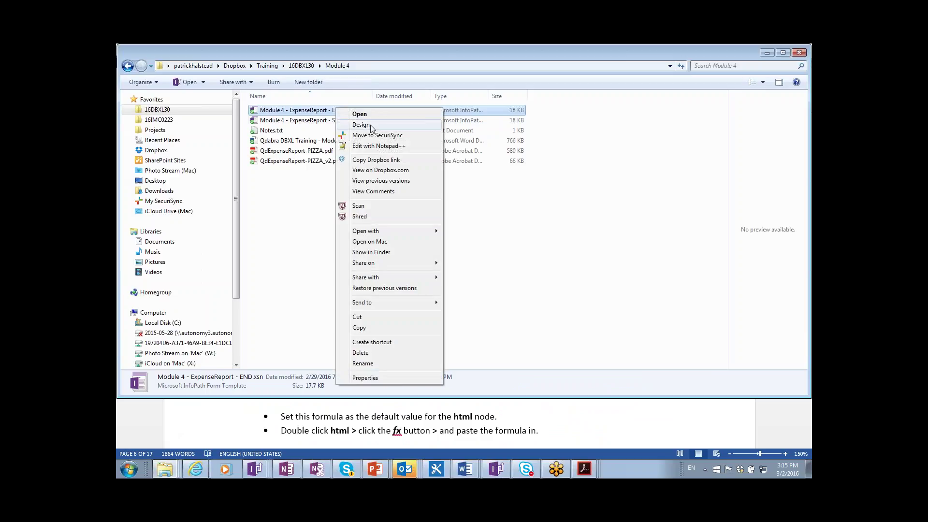
{"action": "left_click", "coordinate": [371, 125]}
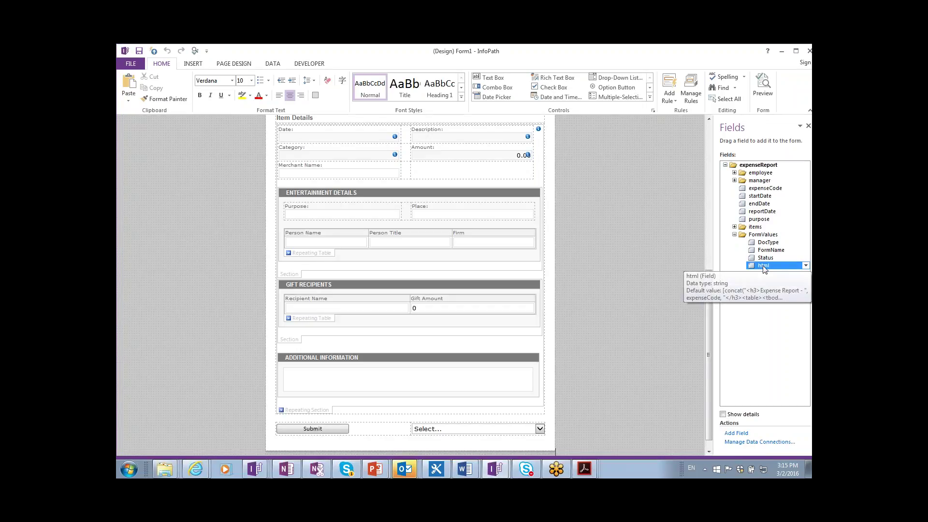
- Inspect the html field's default-value formula, checking the expenseCode, department and emailAddress field references
{"action": "double_click", "coordinate": [764, 266]}
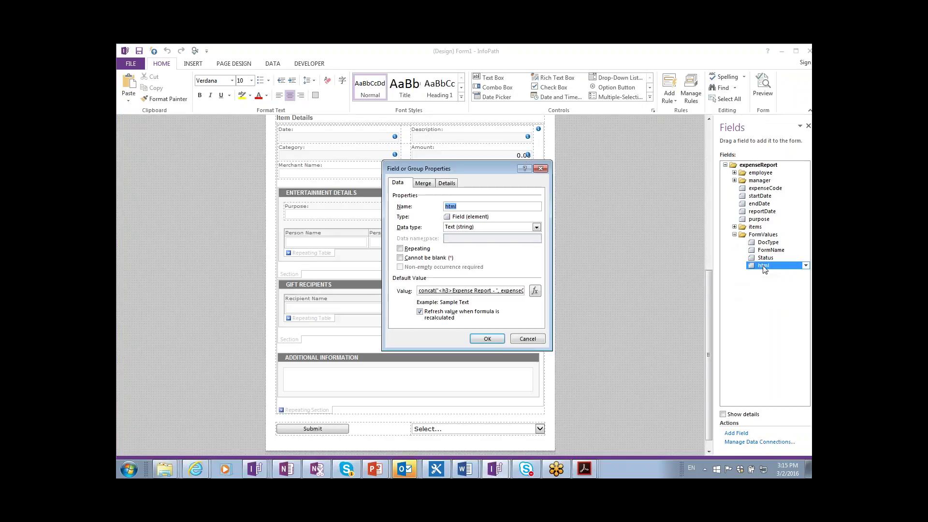
{"action": "left_click", "coordinate": [536, 292]}
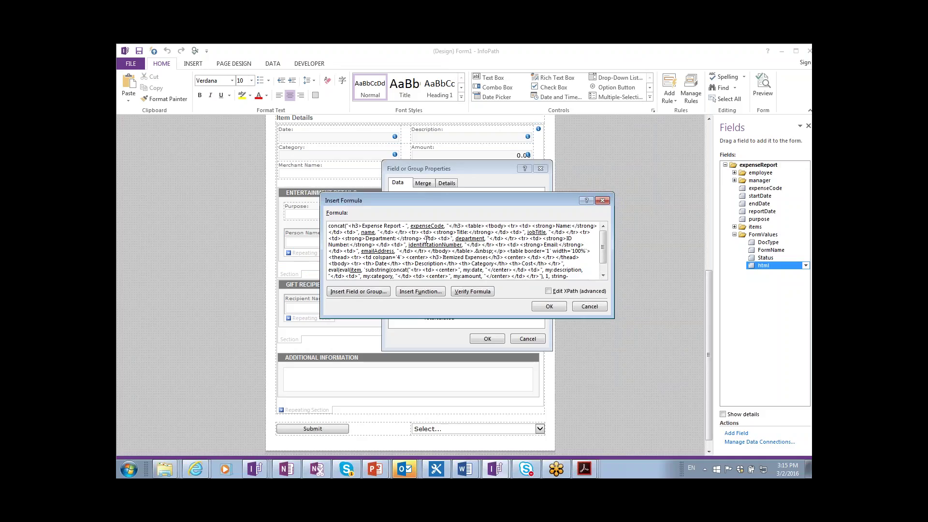
{"action": "left_click", "coordinate": [427, 226]}
{"action": "double_click", "coordinate": [427, 225]}
{"action": "key", "text": "Escape"}
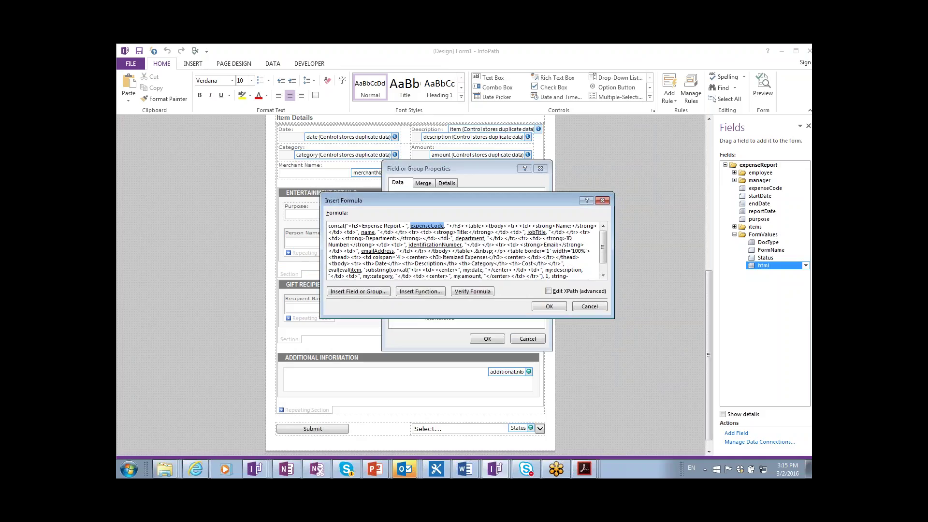
{"action": "double_click", "coordinate": [463, 238]}
{"action": "key", "text": "Escape"}
{"action": "left_click", "coordinate": [449, 244]}
{"action": "double_click", "coordinate": [381, 251]}
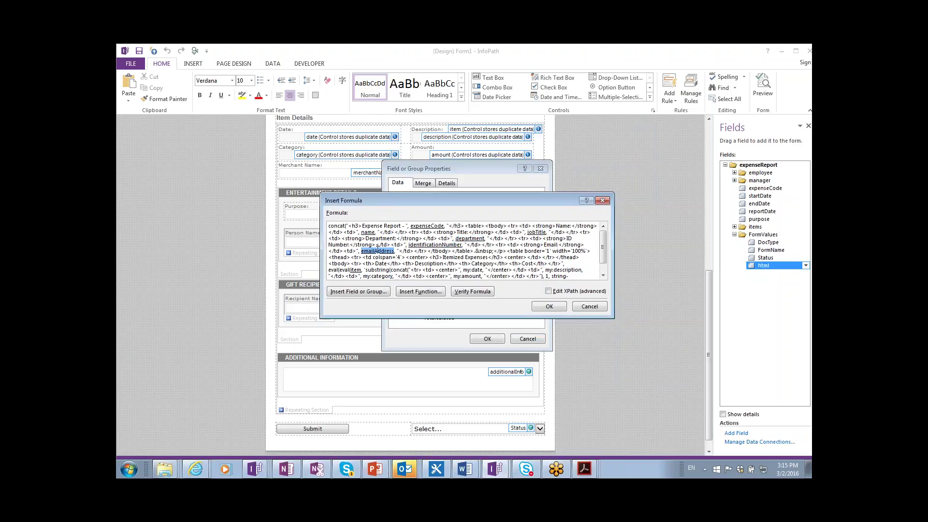
{"action": "key", "text": "Escape"}
- Review the formula's itemized-expenses eval part, accept it unchanged, and switch to the Form2 design
{"action": "left_click_drag", "start_coordinate": [331, 270], "coordinate": [486, 272]}
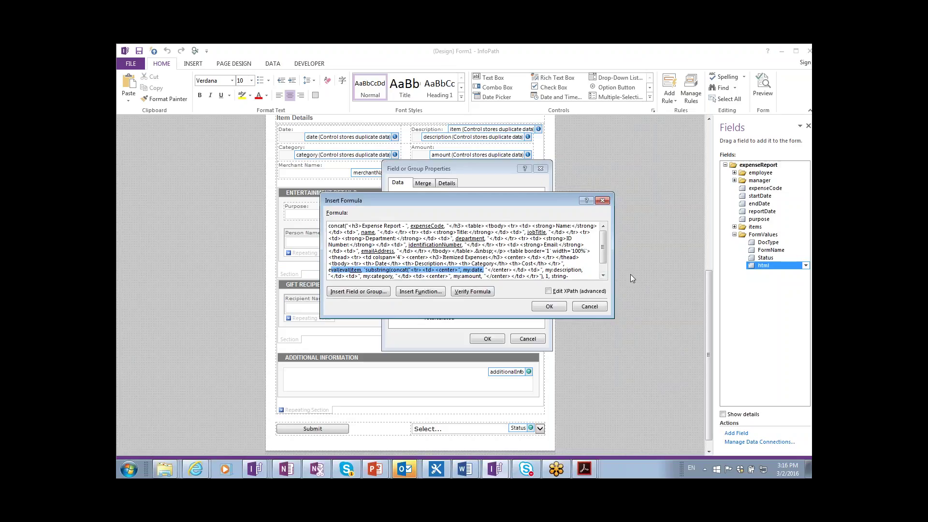
{"action": "left_click", "coordinate": [603, 275]}
{"action": "left_click", "coordinate": [604, 275]}
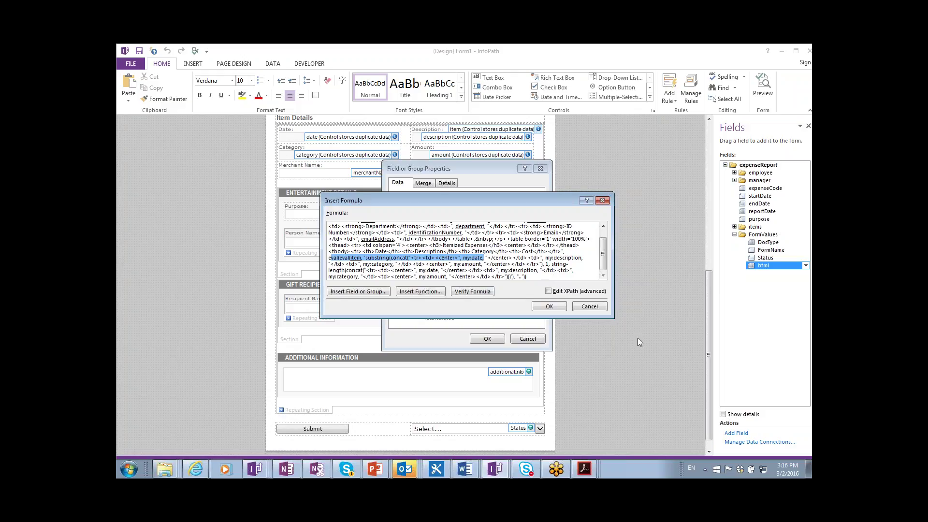
{"action": "left_click", "coordinate": [561, 309]}
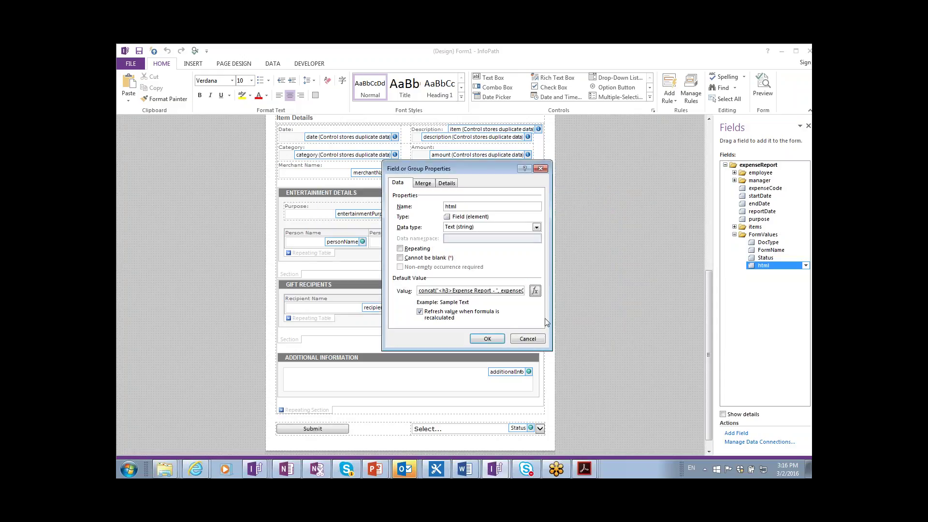
{"action": "left_click", "coordinate": [492, 338]}
{"action": "key", "text": "alt+Tab"}
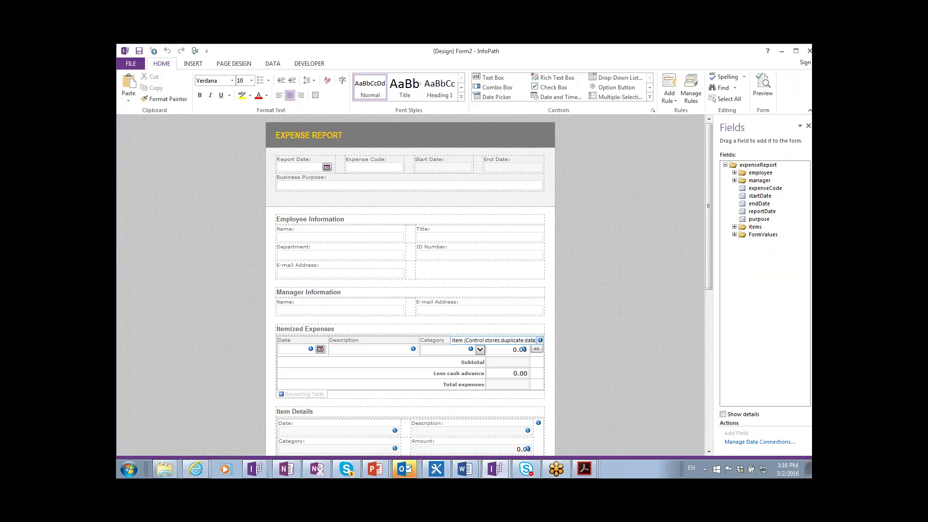
- Copy the HTML-building concat formula from the Word training guide
{"action": "key", "text": "alt+Tab"}
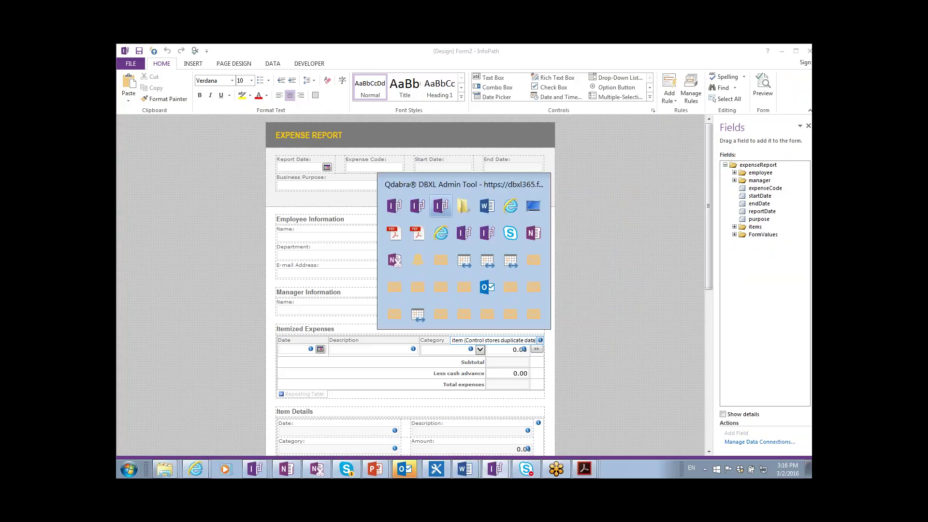
{"action": "key", "text": "Tab"}
{"action": "key", "text": "Tab"}
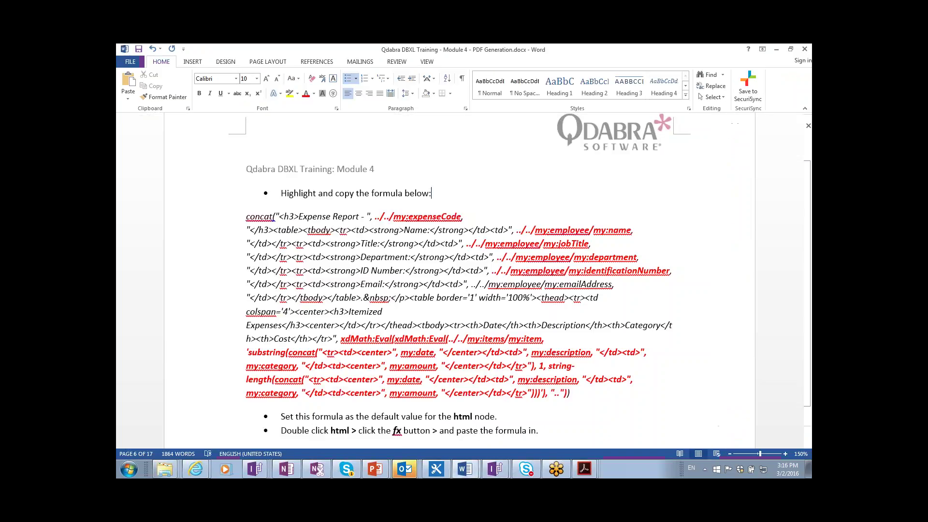
{"action": "left_click", "coordinate": [432, 239]}
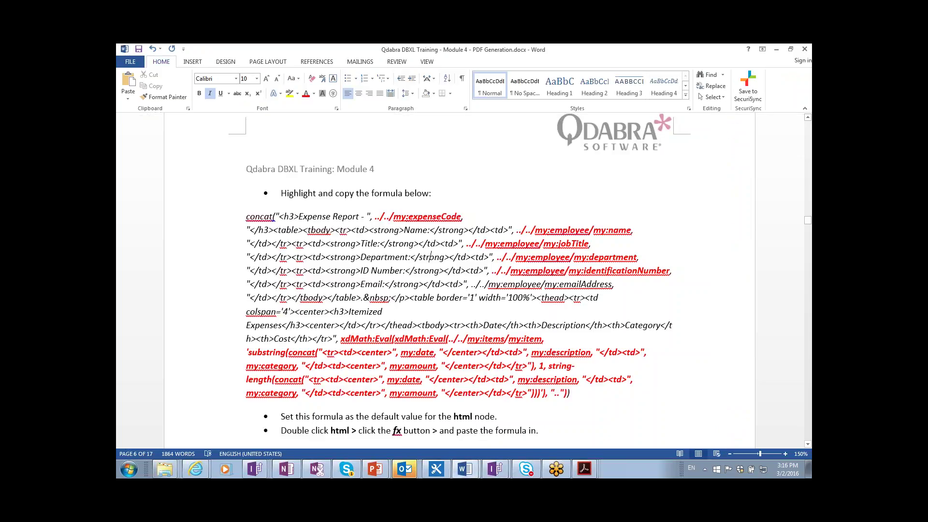
{"action": "left_click", "coordinate": [616, 414]}
{"action": "scroll", "coordinate": [607, 409], "scroll_direction": "down", "scroll_amount": 1}
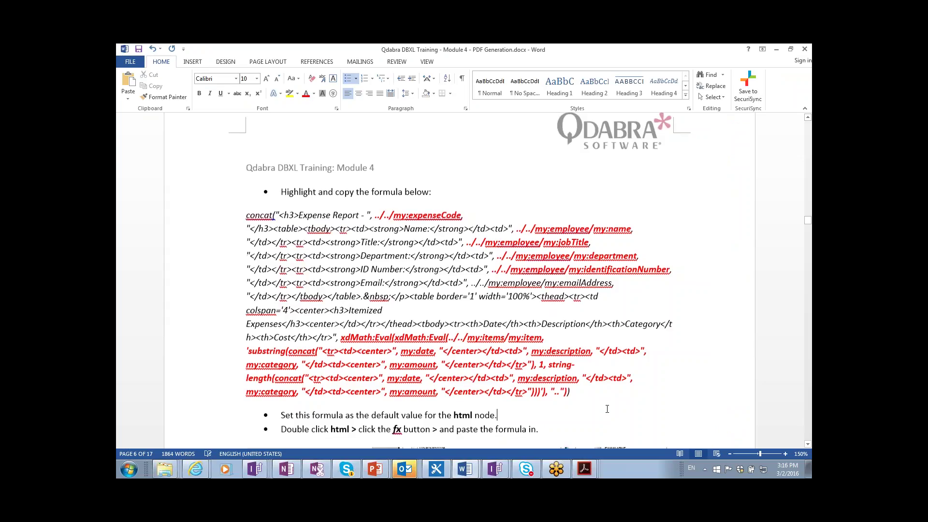
{"action": "scroll", "coordinate": [607, 409], "scroll_direction": "down", "scroll_amount": 1}
{"action": "scroll", "coordinate": [602, 379], "scroll_direction": "down", "scroll_amount": 1}
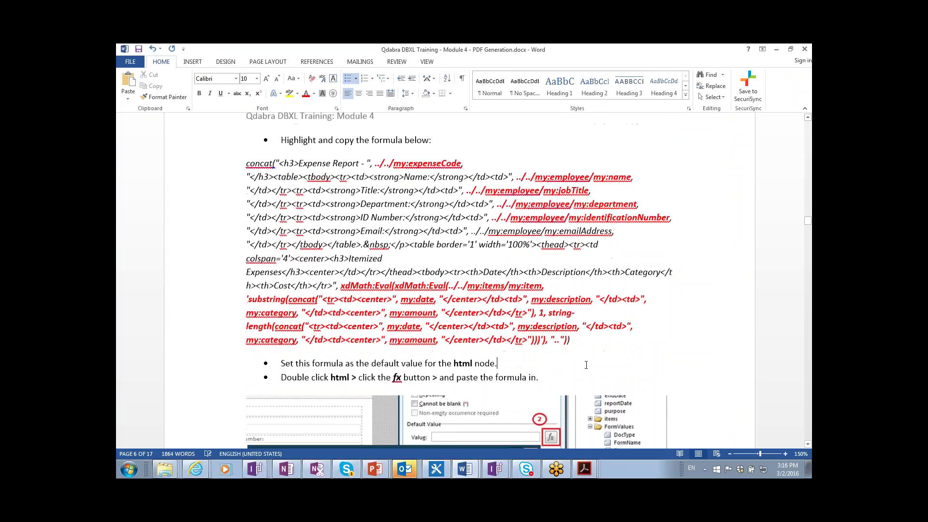
{"action": "left_click_drag", "start_coordinate": [575, 344], "coordinate": [322, 176]}
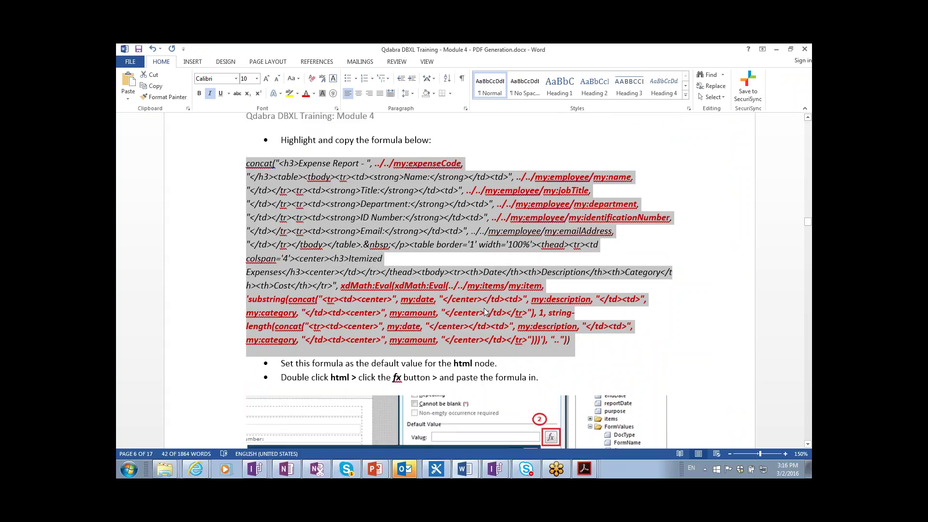
{"action": "key", "text": "alt+Tab"}
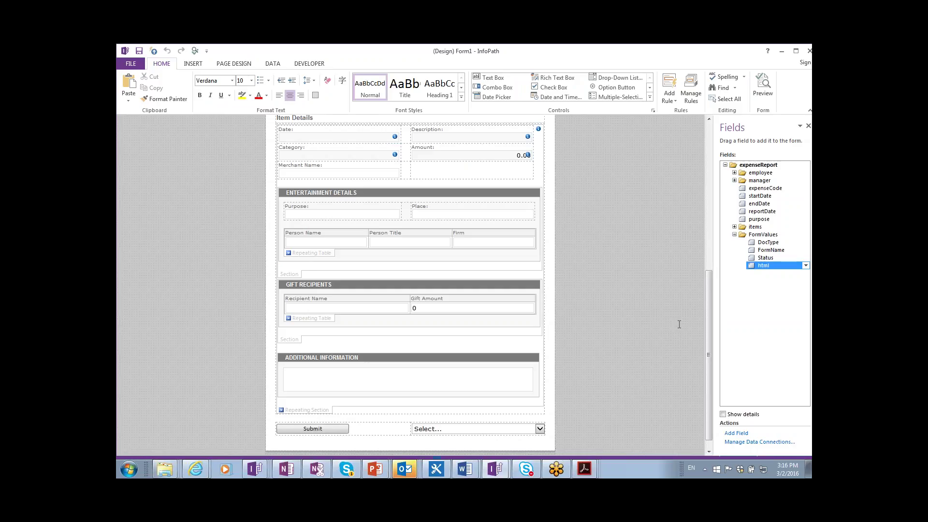
- Clear the html field's existing default value
{"action": "double_click", "coordinate": [788, 267]}
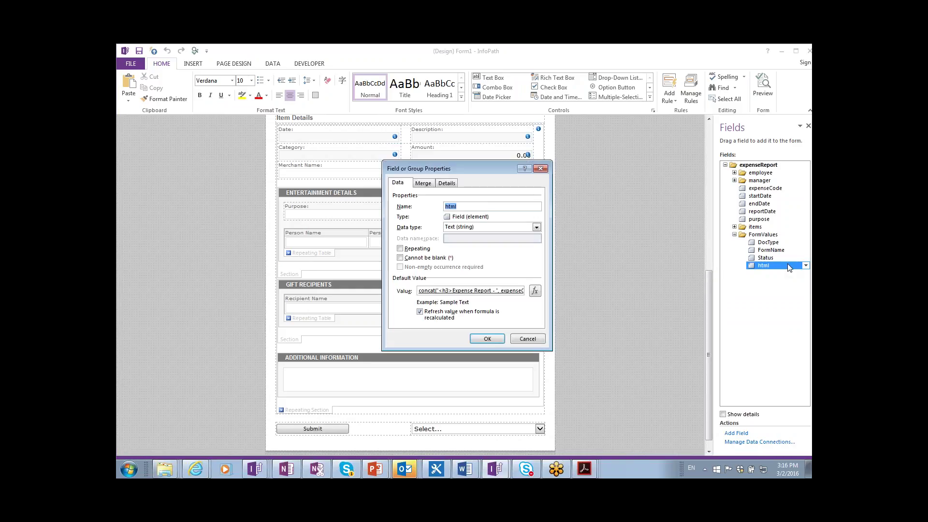
{"action": "left_click", "coordinate": [536, 291]}
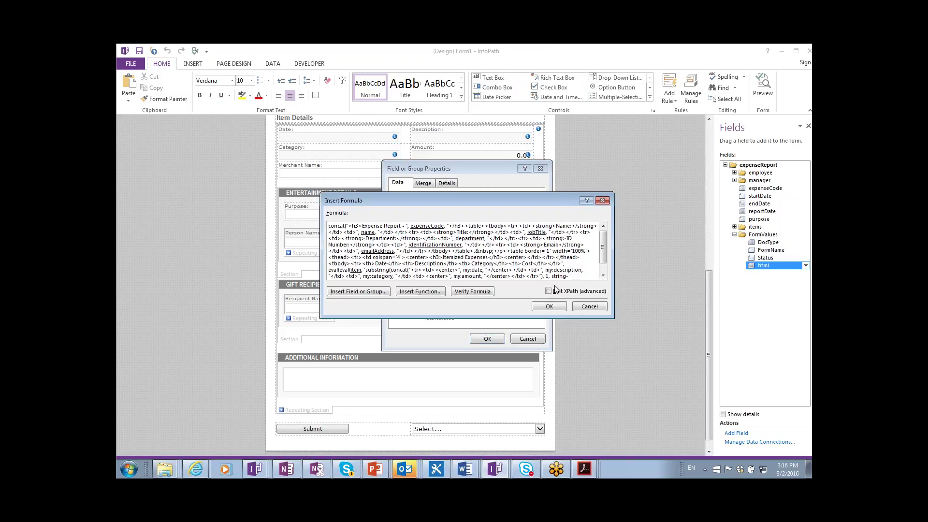
{"action": "key", "text": "Return"}
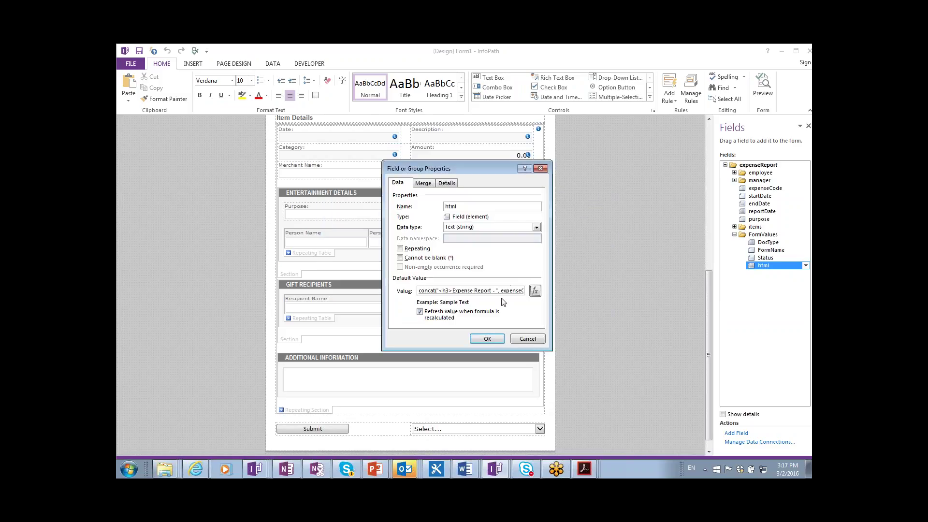
{"action": "left_click", "coordinate": [503, 293]}
{"action": "key", "text": "Delete"}
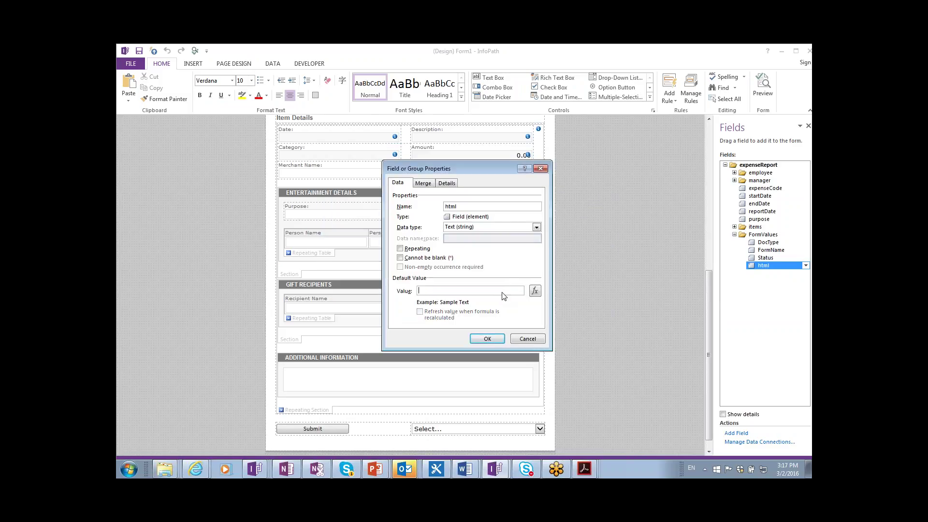
{"action": "left_click", "coordinate": [488, 340]}
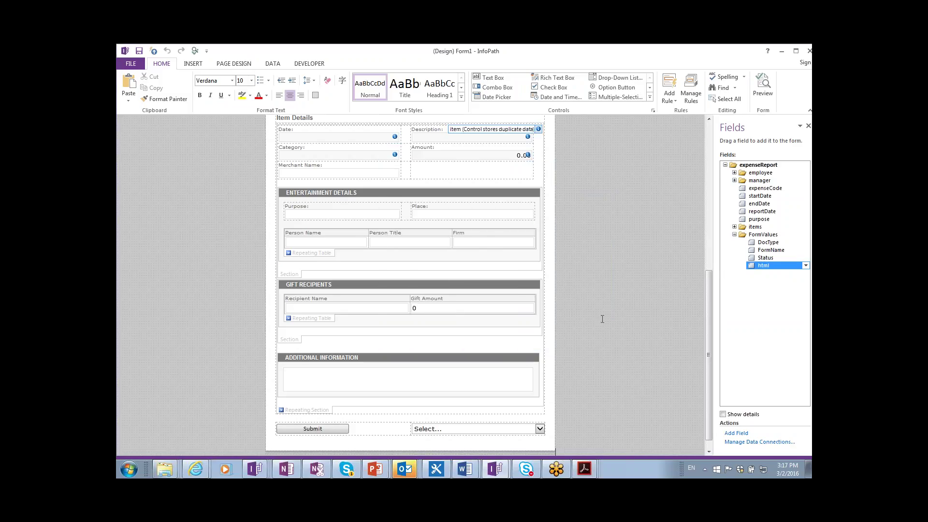
- Paste the copied concat formula as the html field's default value and verify it has no errors
{"action": "double_click", "coordinate": [765, 265]}
{"action": "left_click", "coordinate": [535, 291]}
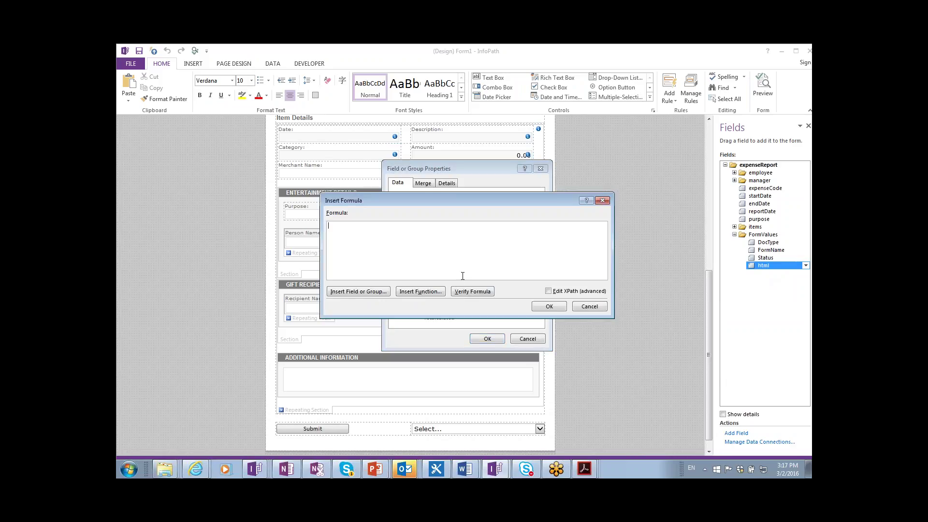
{"action": "key", "text": "ctrl+v"}
{"action": "left_click", "coordinate": [465, 291]}
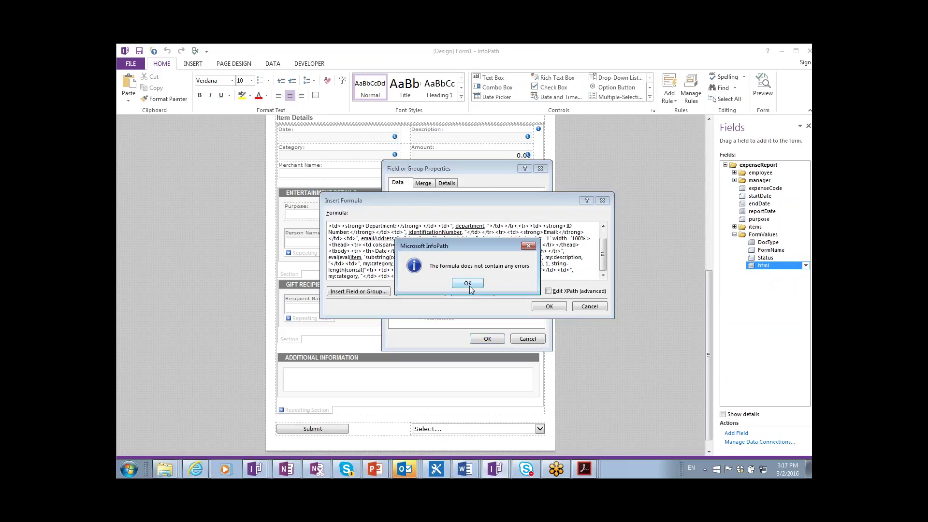
{"action": "left_click", "coordinate": [467, 283]}
{"action": "left_click", "coordinate": [548, 307]}
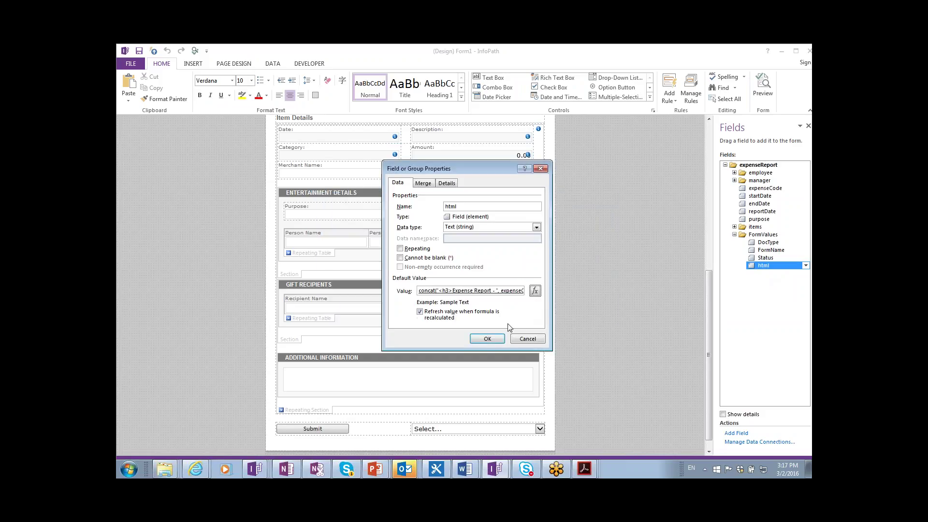
{"action": "left_click", "coordinate": [488, 339]}
{"action": "key", "text": "alt+Tab"}
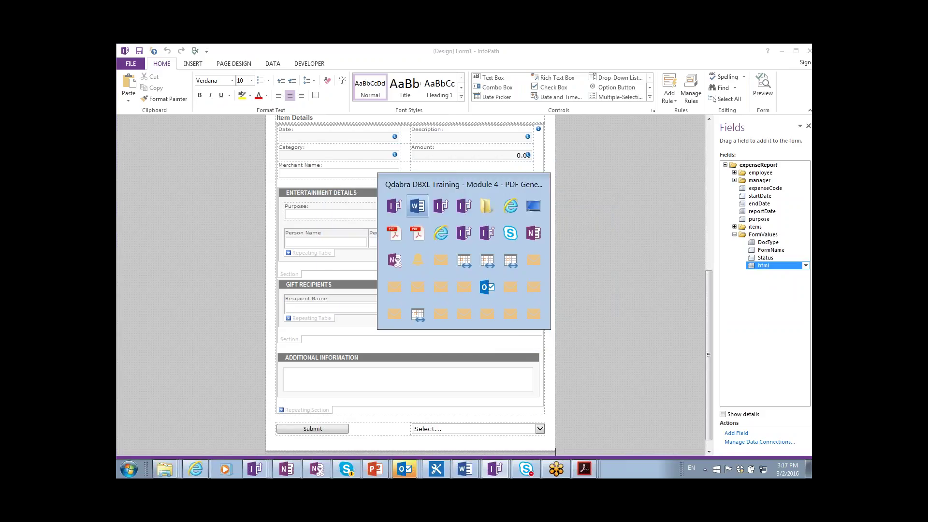
{"action": "key", "text": "Down"}
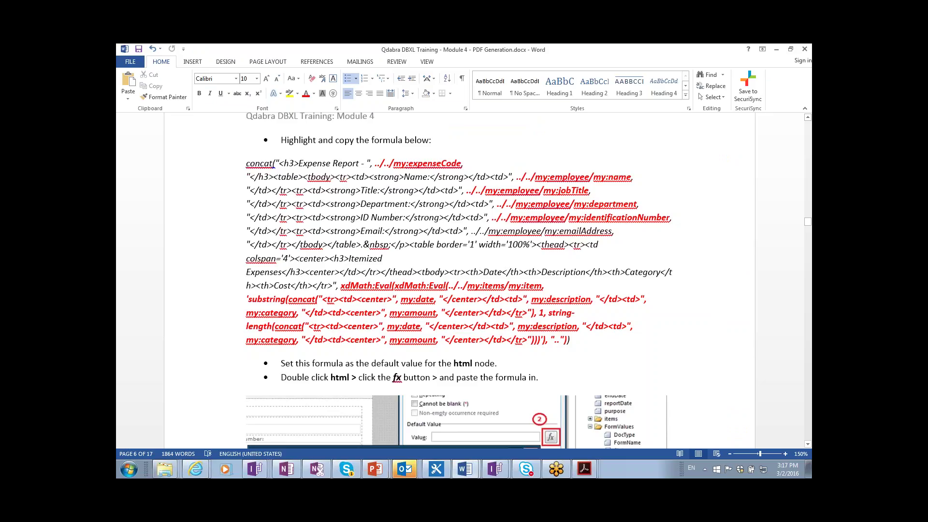
{"action": "key", "text": "Down"}
{"action": "key", "text": "Down"}
{"action": "key", "text": "Down"}
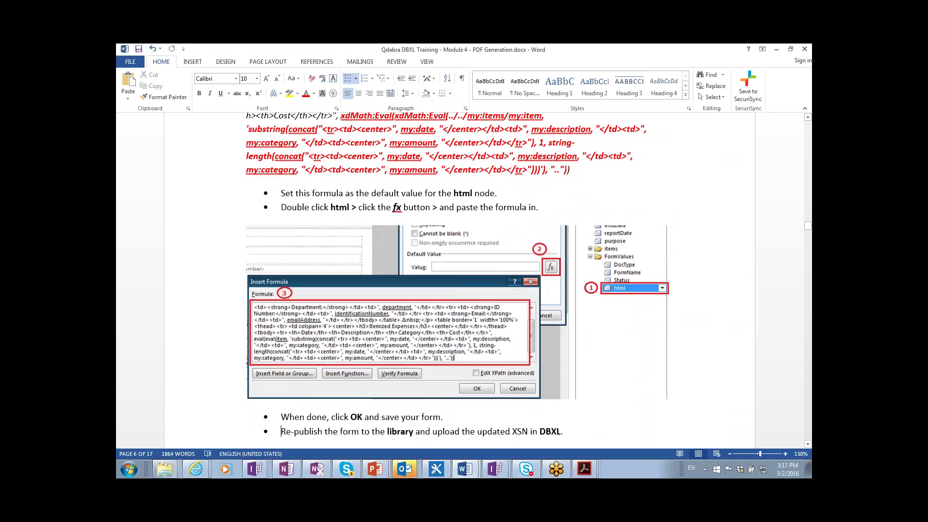
- Scroll the guide past the email body configuration screenshot to the Extracting Images section
{"action": "key", "text": "Page_Down"}
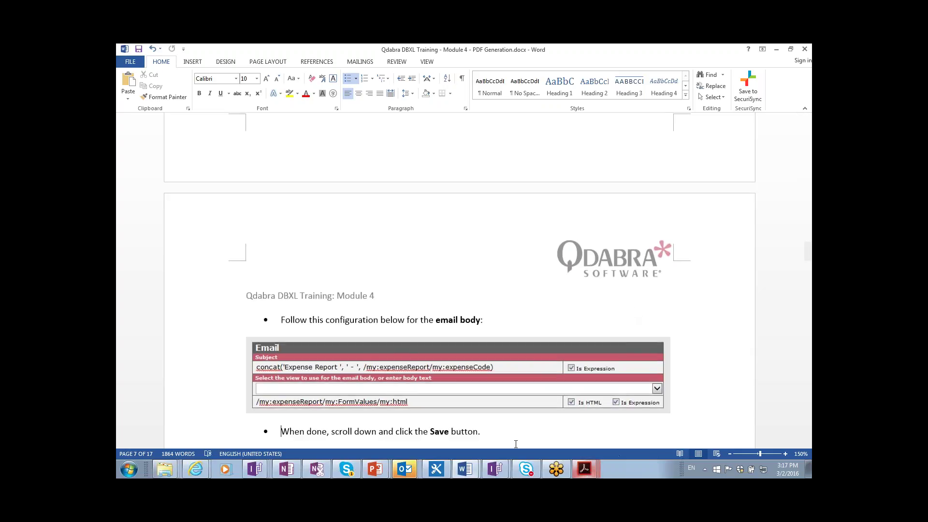
{"action": "left_click", "coordinate": [438, 410]}
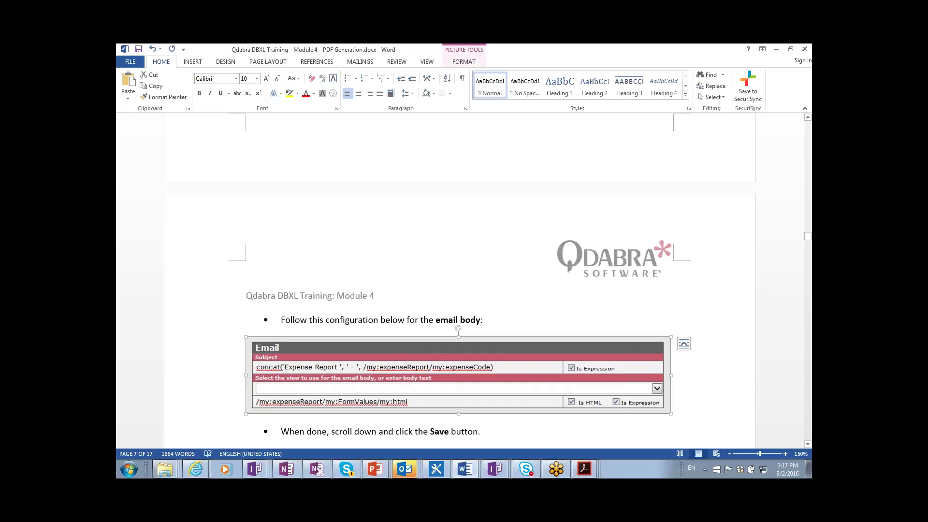
{"action": "scroll", "coordinate": [431, 405], "scroll_direction": "down", "scroll_amount": 5}
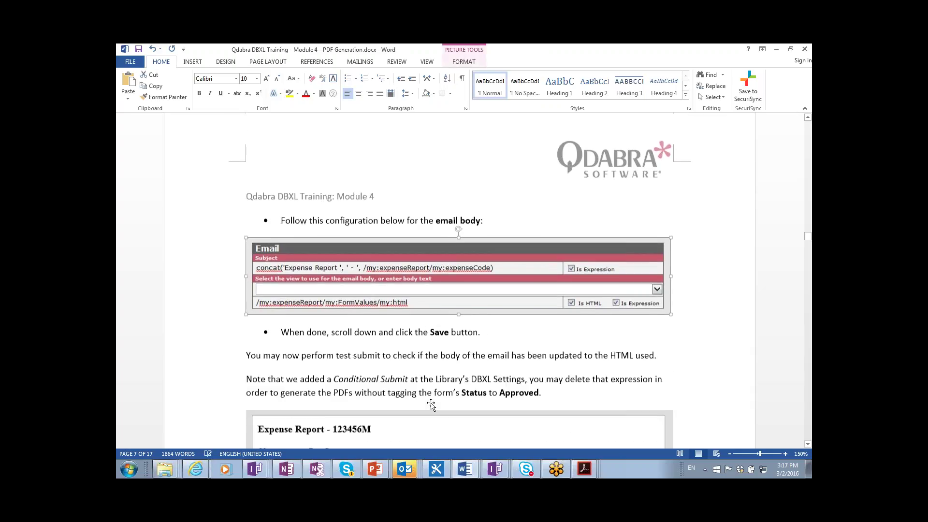
{"action": "scroll", "coordinate": [431, 406], "scroll_direction": "down", "scroll_amount": 2}
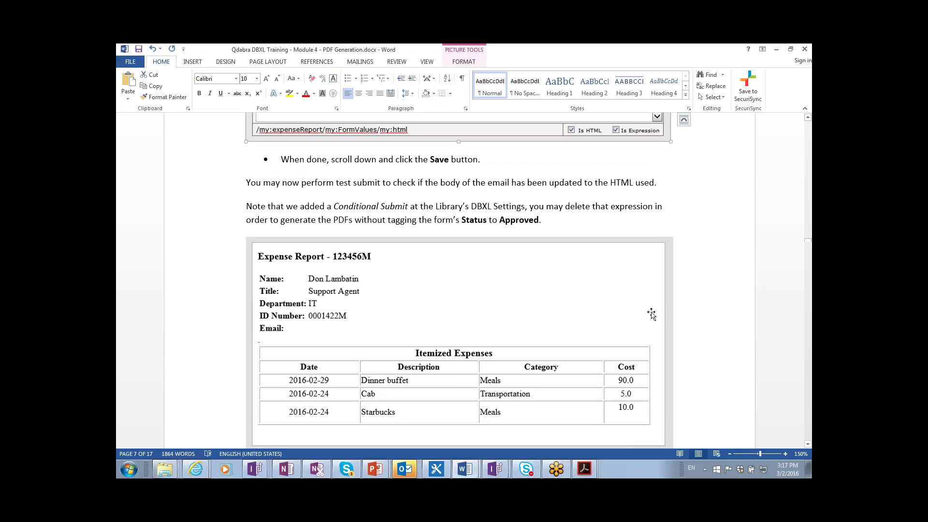
{"action": "scroll", "coordinate": [630, 311], "scroll_direction": "down", "scroll_amount": 2}
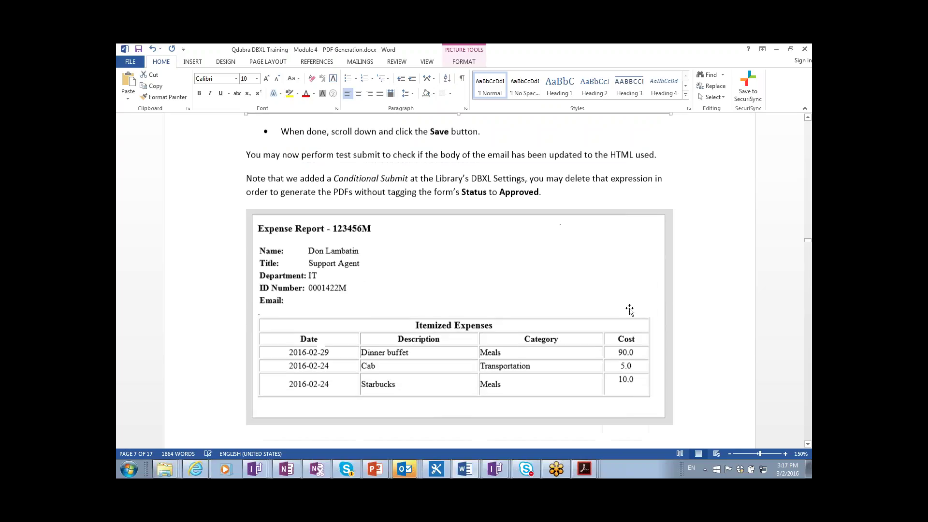
{"action": "scroll", "coordinate": [630, 311], "scroll_direction": "down", "scroll_amount": 3}
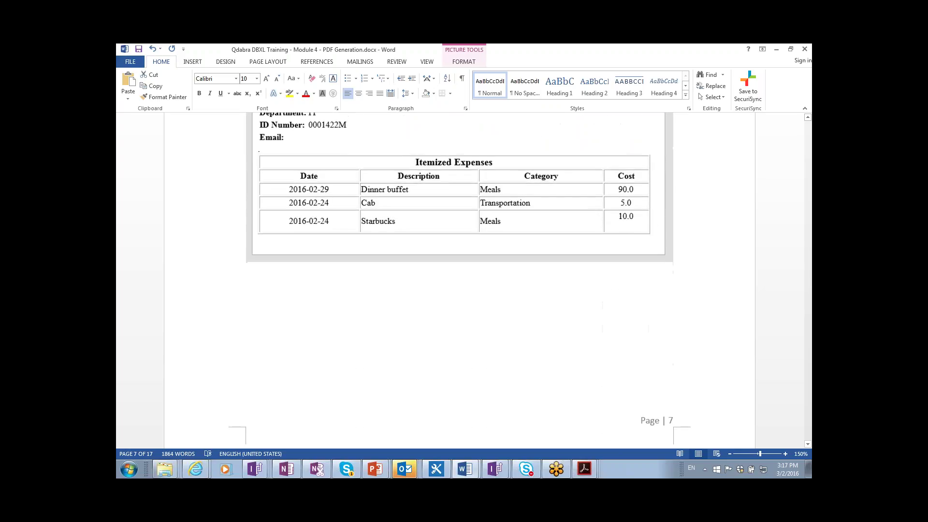
{"action": "scroll", "coordinate": [459, 281], "scroll_direction": "down", "scroll_amount": 8}
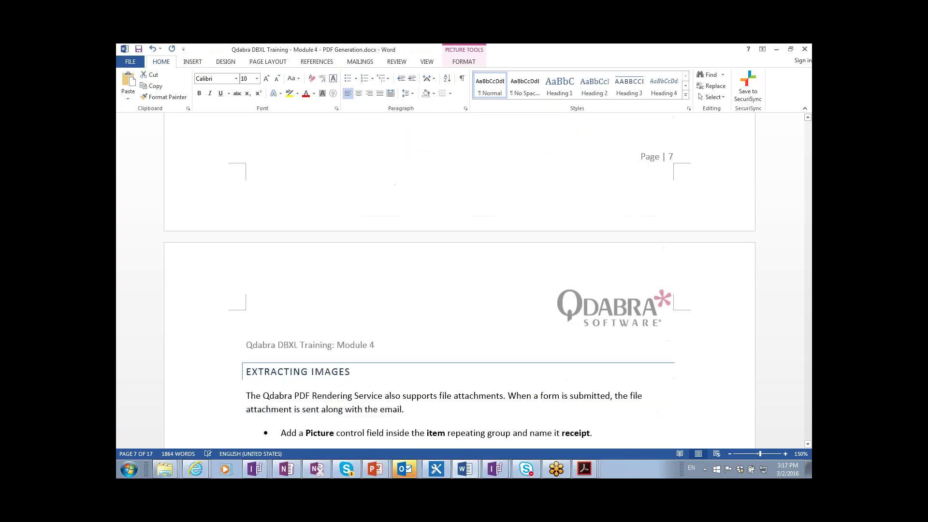
- Select the EXTRACTING IMAGES heading and scroll down to the Attachments mapping screenshot
{"action": "scroll", "coordinate": [459, 280], "scroll_direction": "down", "scroll_amount": 1}
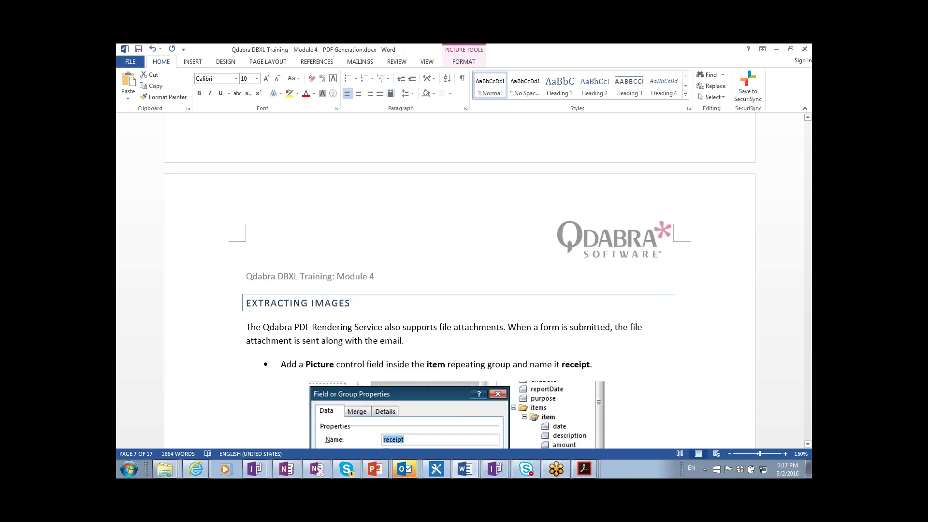
{"action": "left_click", "coordinate": [549, 304]}
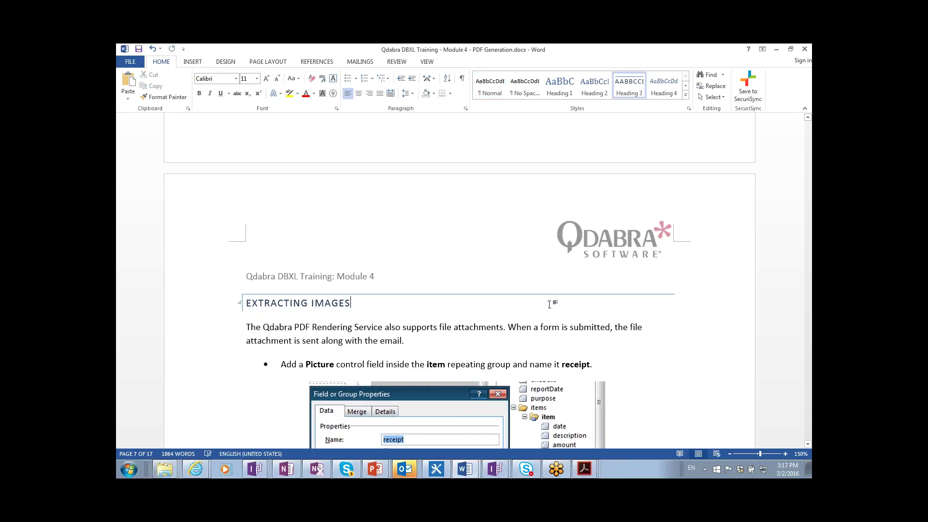
{"action": "key", "text": "shift+Home"}
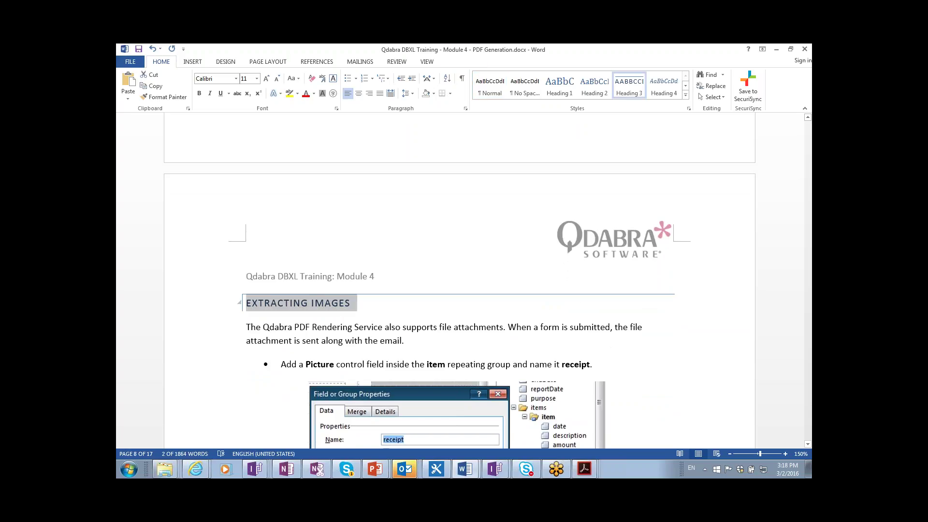
{"action": "scroll", "coordinate": [460, 280], "scroll_direction": "down", "scroll_amount": 2}
{"action": "scroll", "coordinate": [459, 280], "scroll_direction": "down", "scroll_amount": 2}
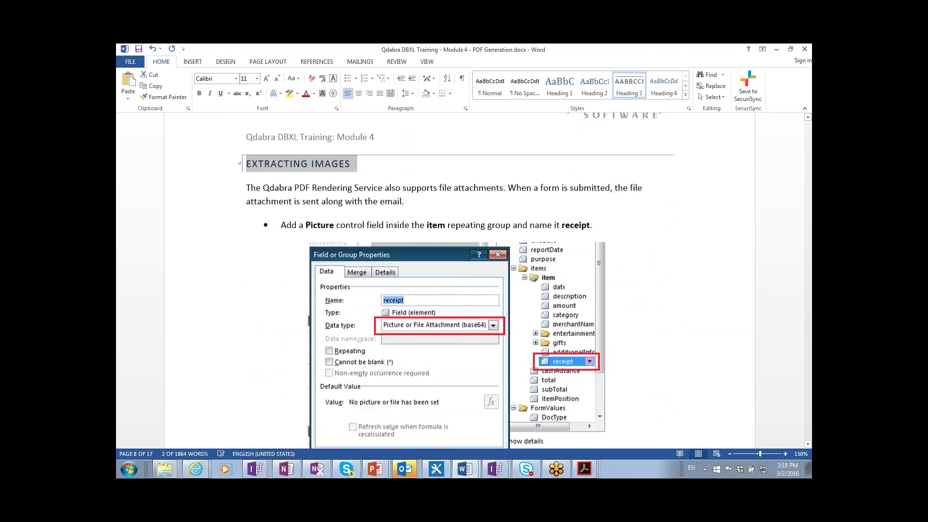
{"action": "scroll", "coordinate": [459, 281], "scroll_direction": "down", "scroll_amount": 3}
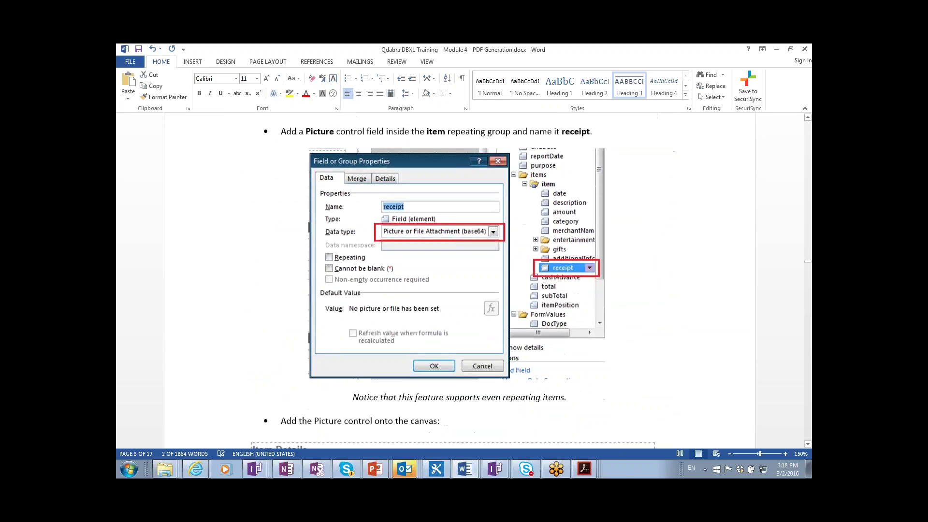
{"action": "scroll", "coordinate": [567, 232], "scroll_direction": "down", "scroll_amount": 1}
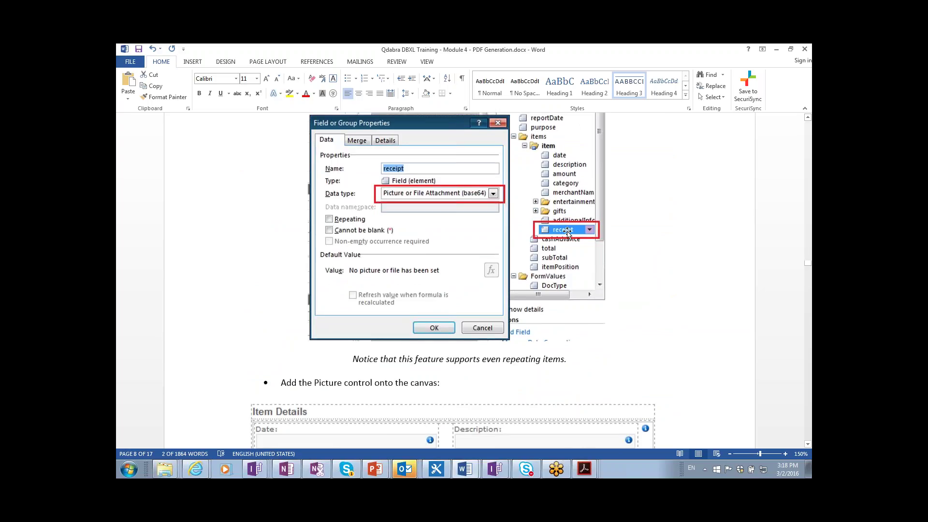
{"action": "scroll", "coordinate": [567, 232], "scroll_direction": "down", "scroll_amount": 5}
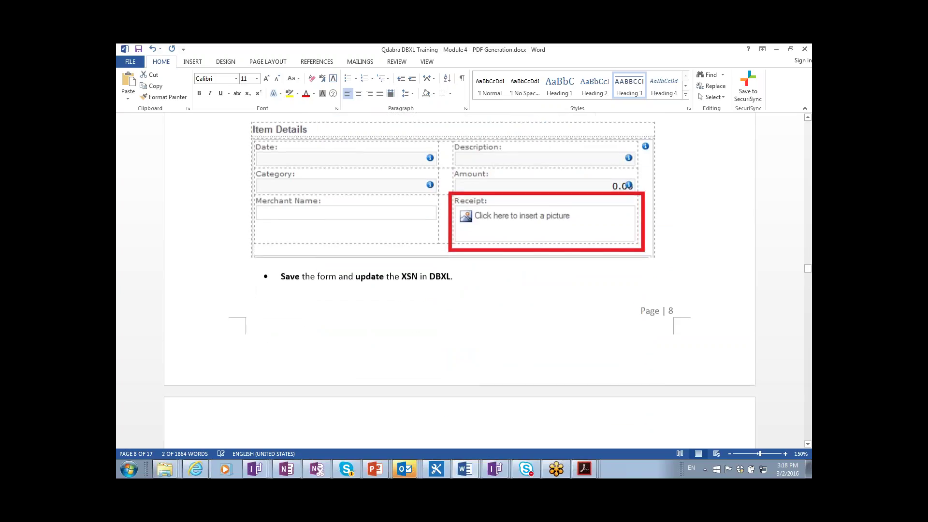
{"action": "scroll", "coordinate": [551, 233], "scroll_direction": "down", "scroll_amount": 8}
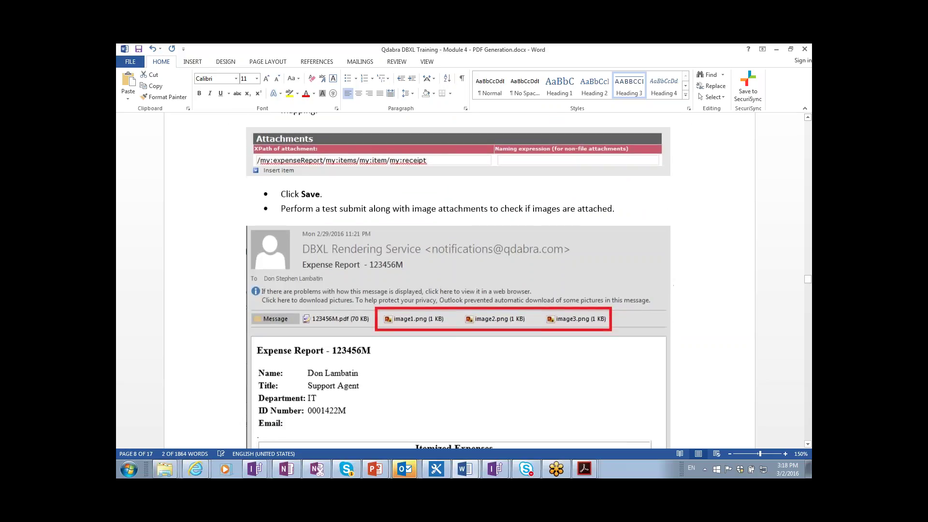
{"action": "left_click", "coordinate": [442, 144]}
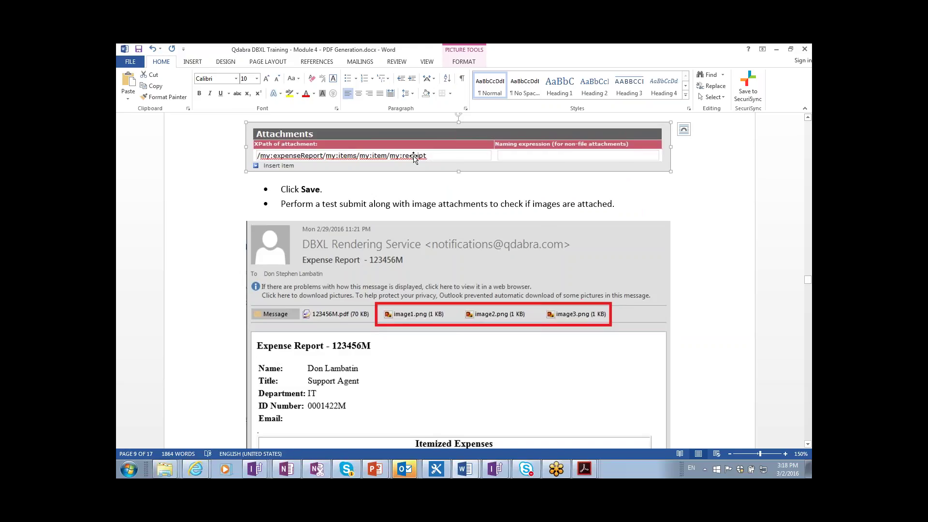
{"action": "key", "text": "alt+Tab"}
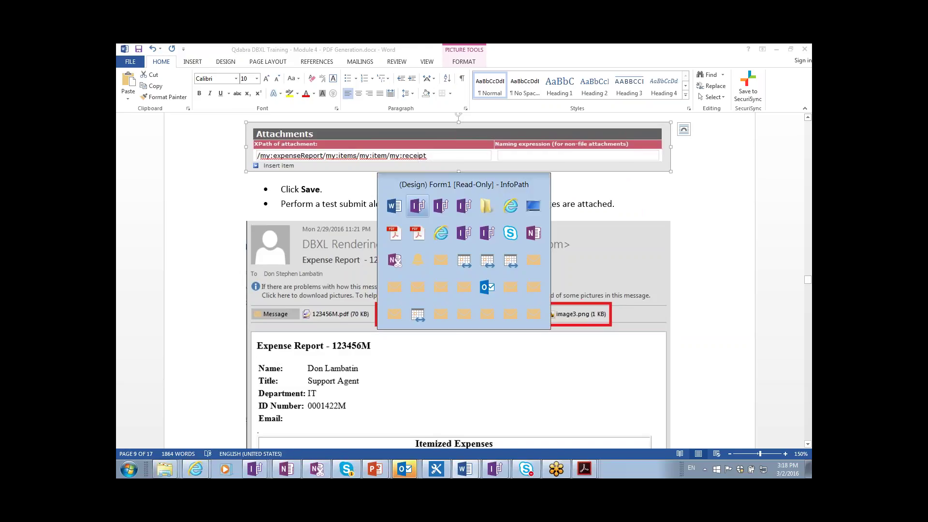
- Expand items > item in Form2's Fields pane and copy the receipt field's XPath
{"action": "key", "text": "alt+Tab"}
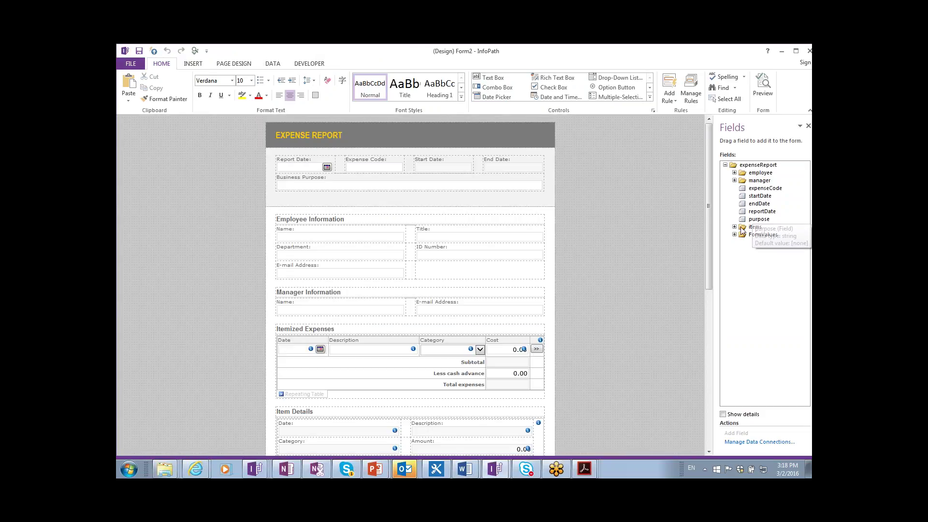
{"action": "left_click", "coordinate": [734, 227]}
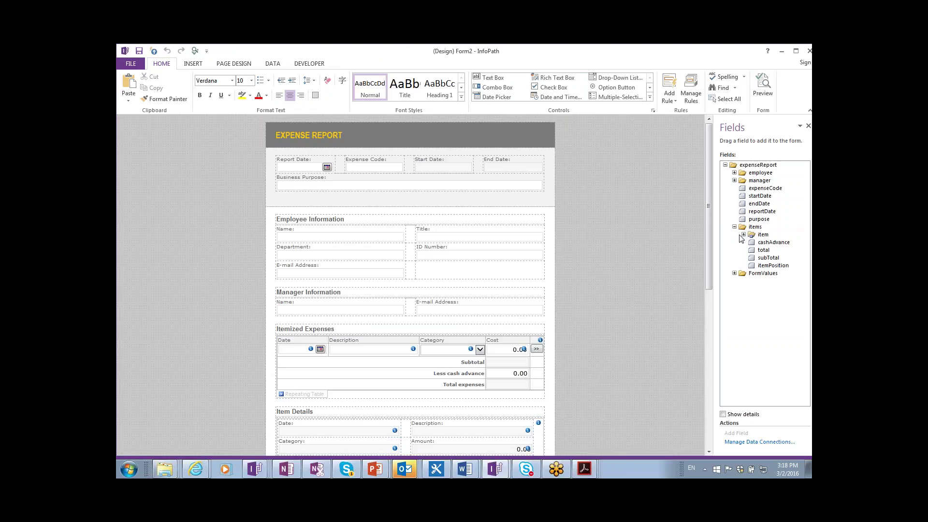
{"action": "left_click", "coordinate": [743, 235]}
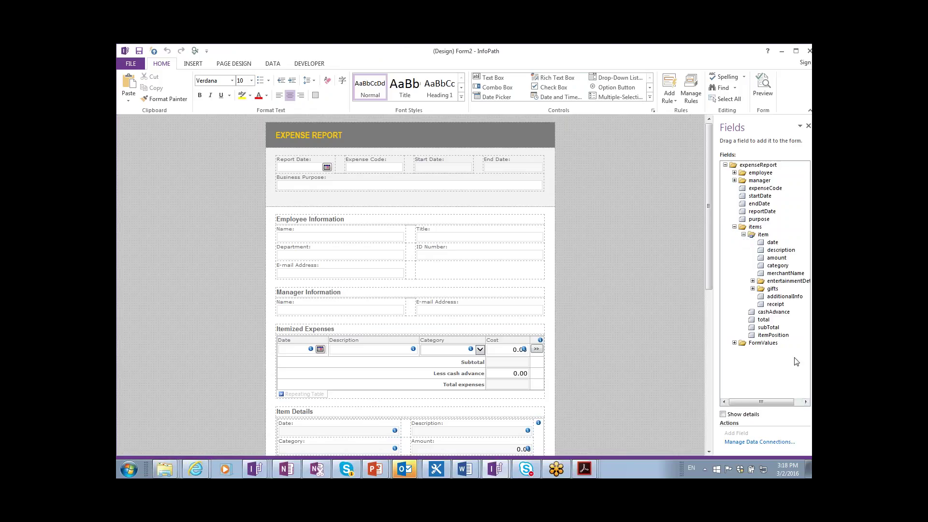
{"action": "left_click", "coordinate": [776, 304]}
{"action": "right_click", "coordinate": [777, 304]}
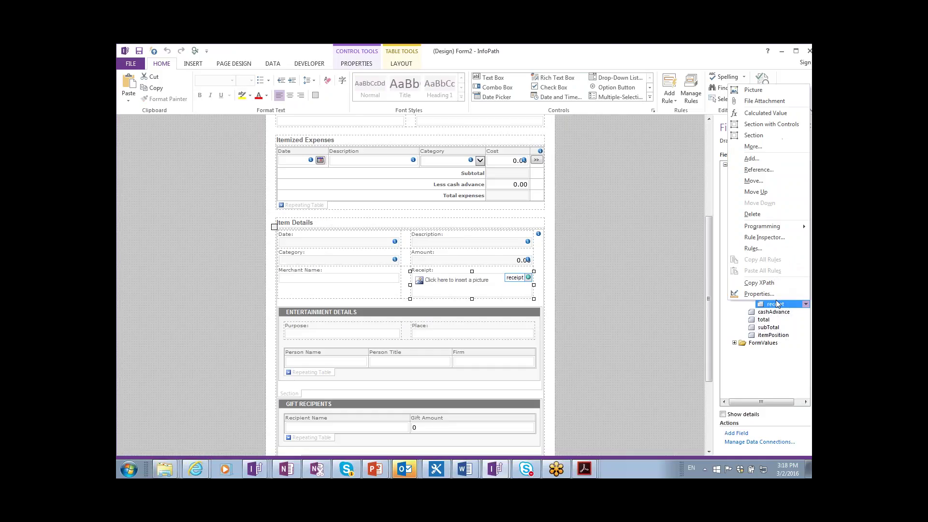
{"action": "left_click", "coordinate": [758, 284]}
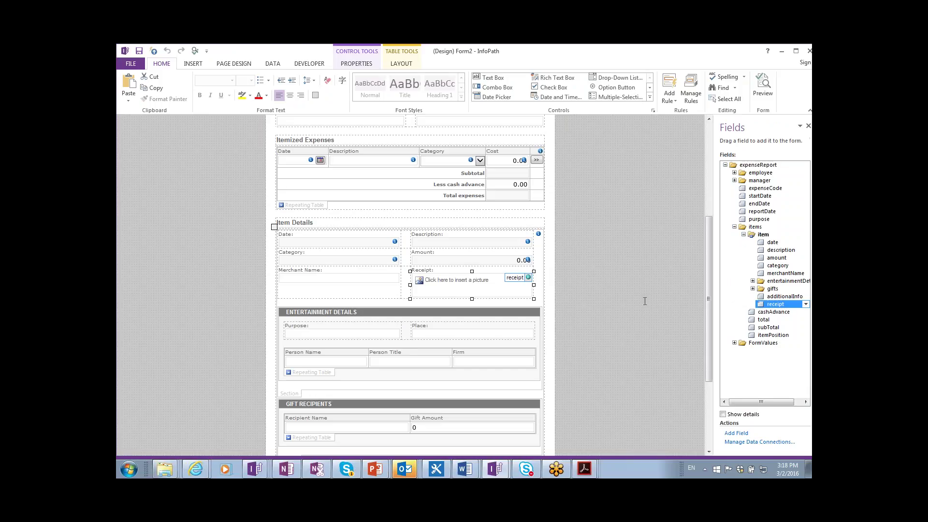
{"action": "key", "text": "super"}
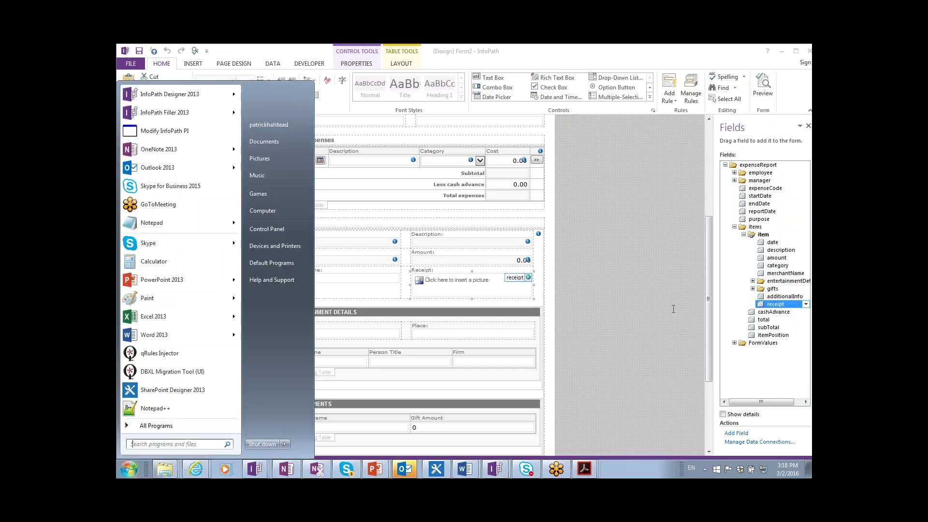
- Launch Notepad and paste the receipt XPath /my:expenseReport/my:items/my:item/my:receipt into it
{"action": "type", "text": "notepad"}
{"action": "key", "text": "Return"}
{"action": "type", "text": "/my:expenseReport/my:items/my:item/my:receipt"}
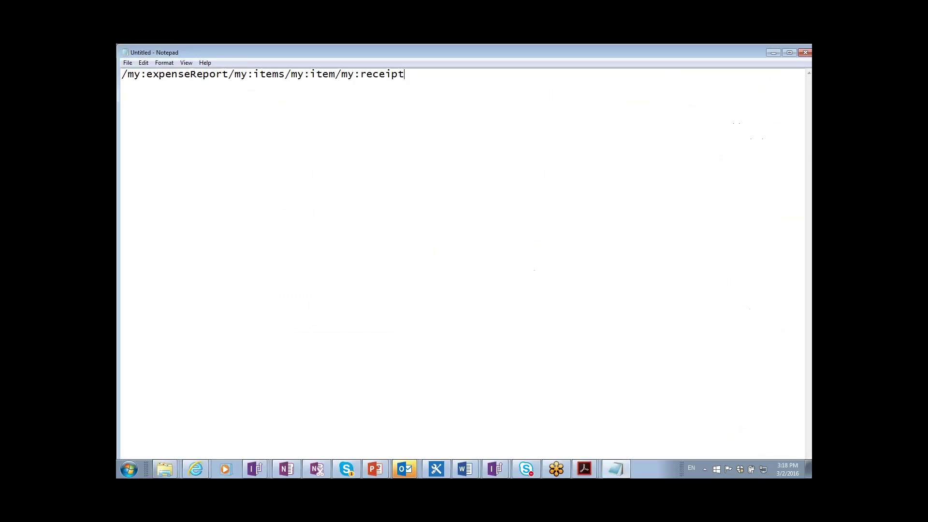
{"action": "key", "text": "ctrl+a"}
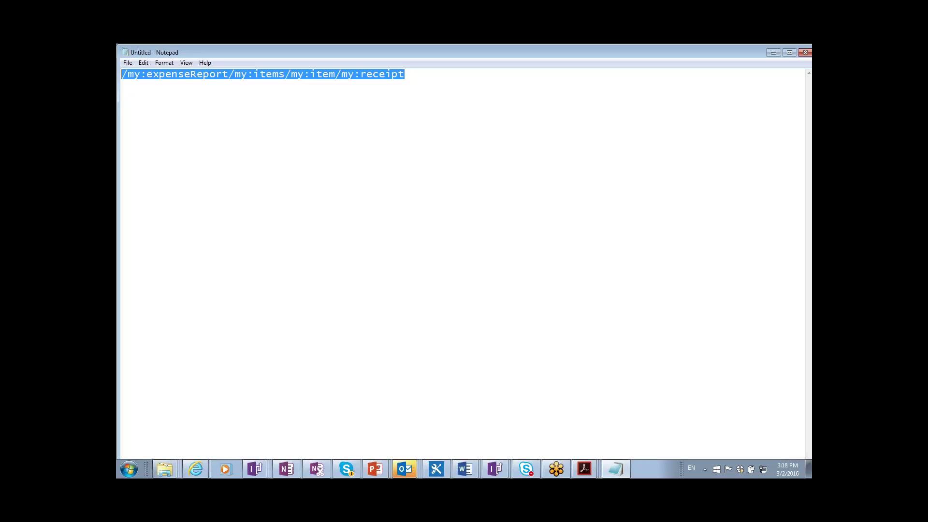
{"action": "key", "text": "alt+Tab"}
{"action": "key", "text": "alt+Tab"}
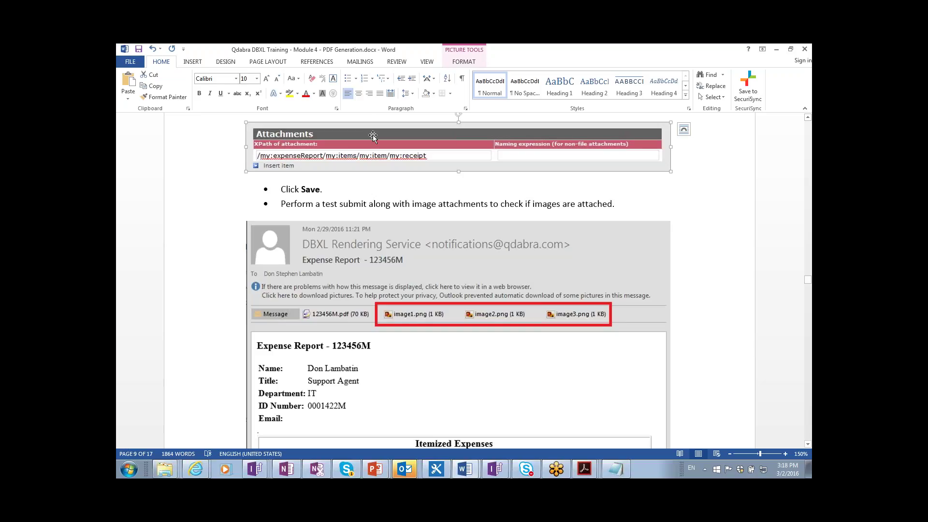
- Scroll past the attachment test email to the Archival Location example under Archiving PDFs
{"action": "left_click", "coordinate": [486, 362]}
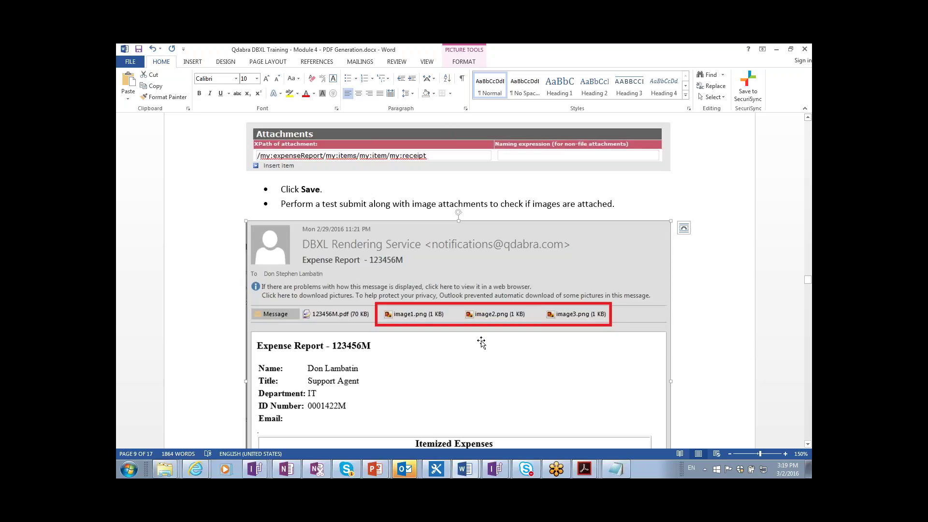
{"action": "scroll", "coordinate": [481, 342], "scroll_direction": "down", "scroll_amount": 10}
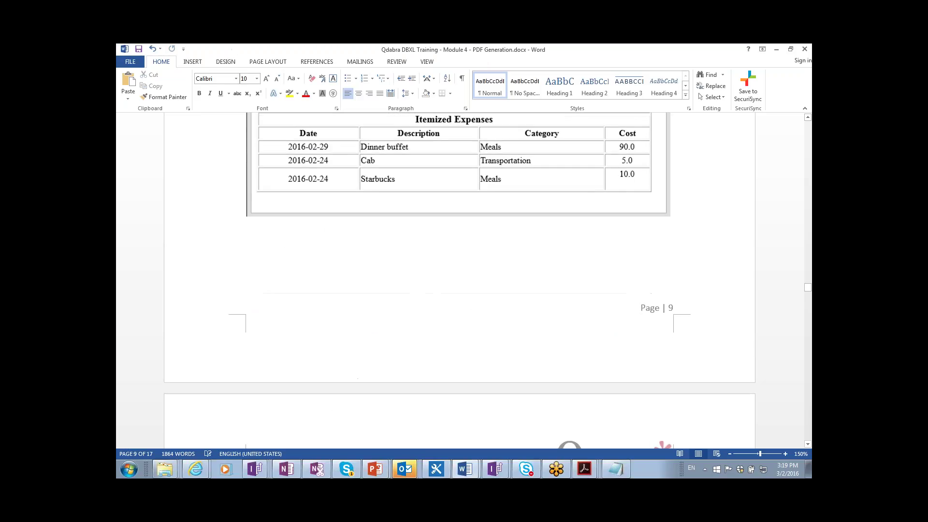
{"action": "scroll", "coordinate": [460, 281], "scroll_direction": "down", "scroll_amount": 4}
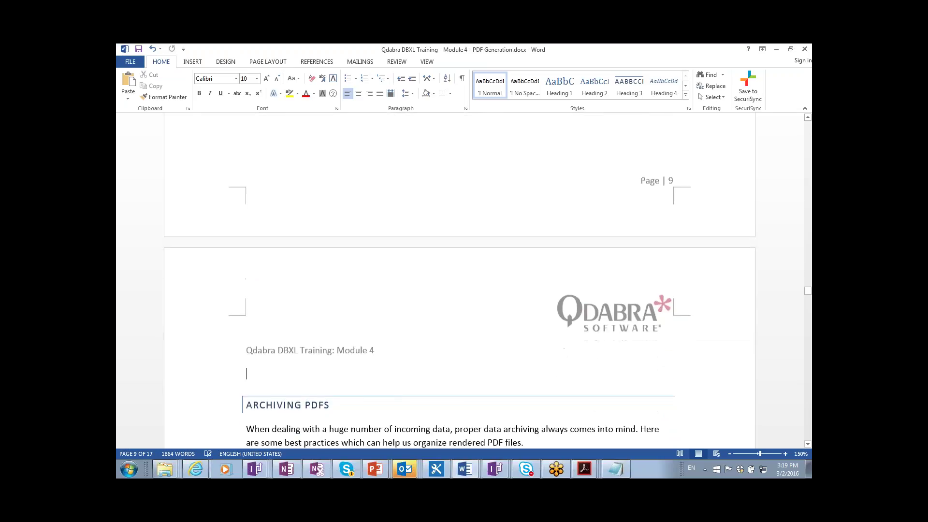
{"action": "scroll", "coordinate": [459, 285], "scroll_direction": "down", "scroll_amount": 3}
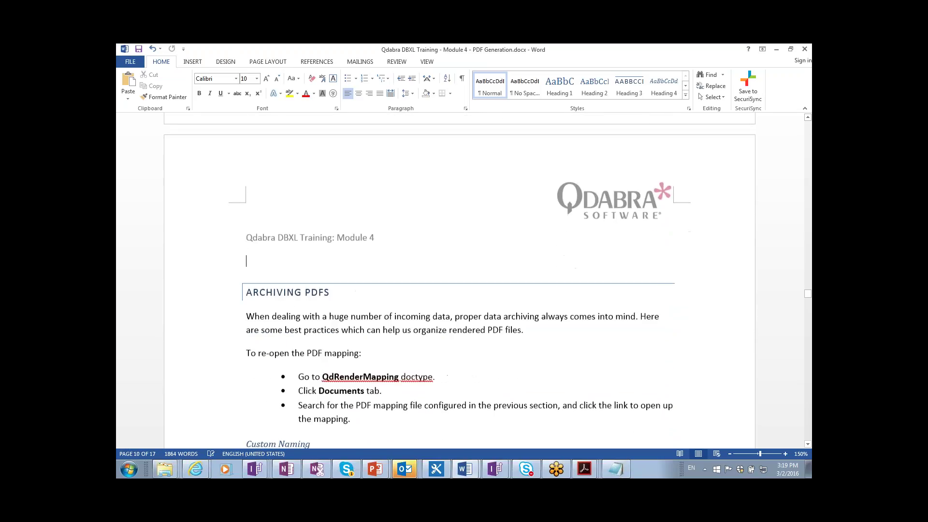
{"action": "scroll", "coordinate": [459, 281], "scroll_direction": "down", "scroll_amount": 2}
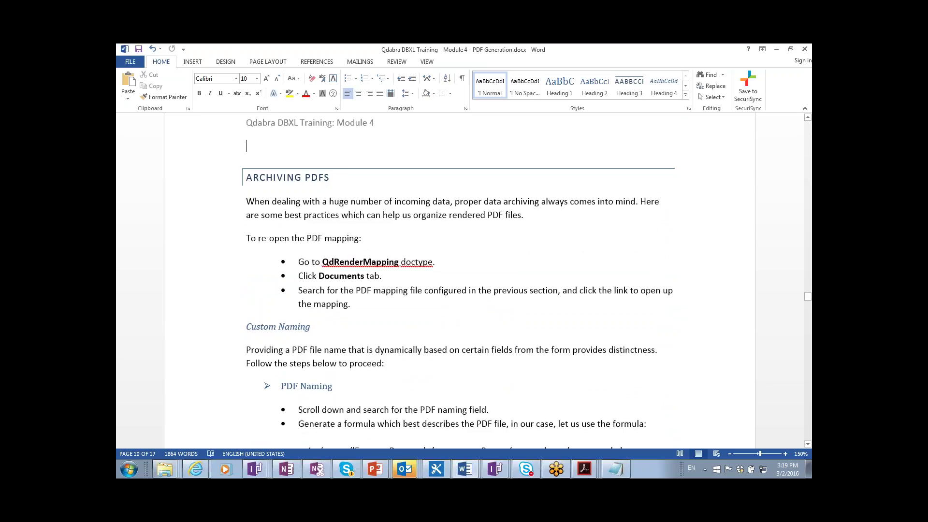
{"action": "scroll", "coordinate": [460, 280], "scroll_direction": "down", "scroll_amount": 10}
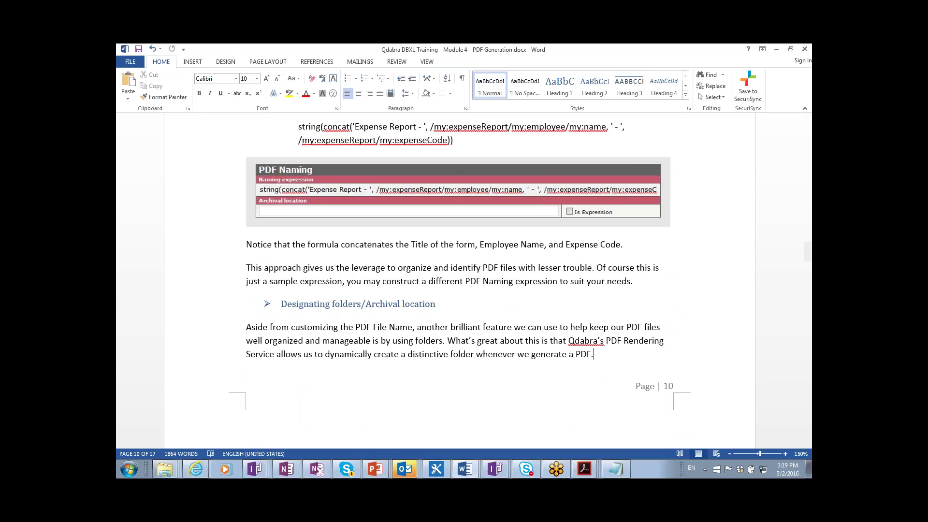
{"action": "scroll", "coordinate": [459, 281], "scroll_direction": "down", "scroll_amount": 6}
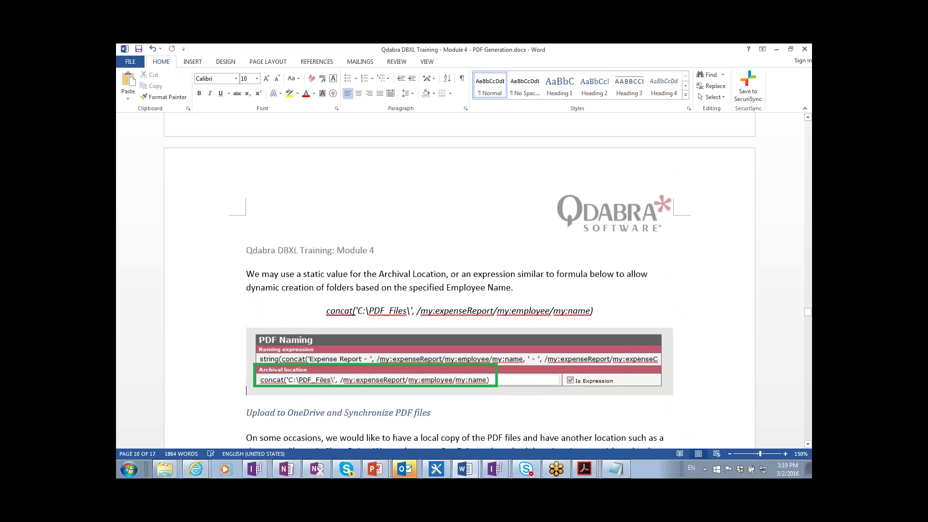
- Scroll down through the guide's OneDrive for Business sync instructions
{"action": "scroll", "coordinate": [460, 280], "scroll_direction": "down", "scroll_amount": 6}
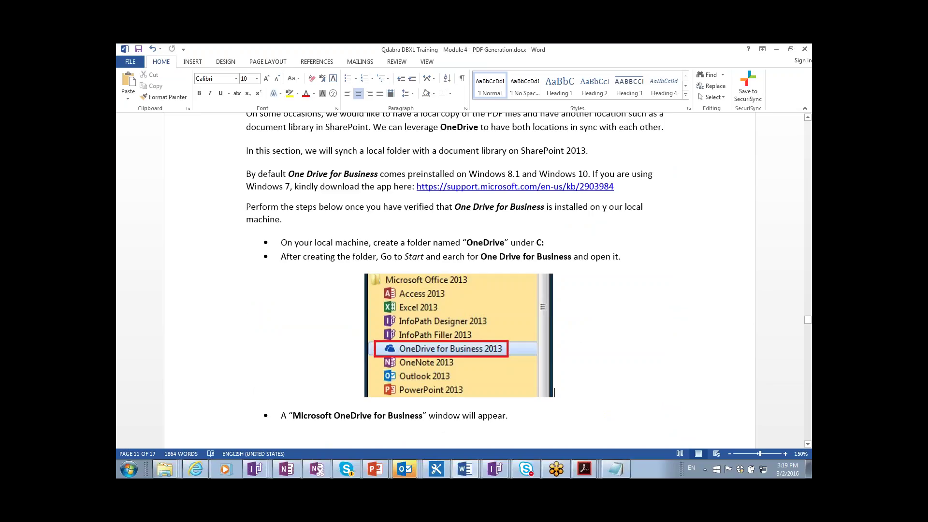
{"action": "scroll", "coordinate": [555, 392], "scroll_direction": "down", "scroll_amount": 10}
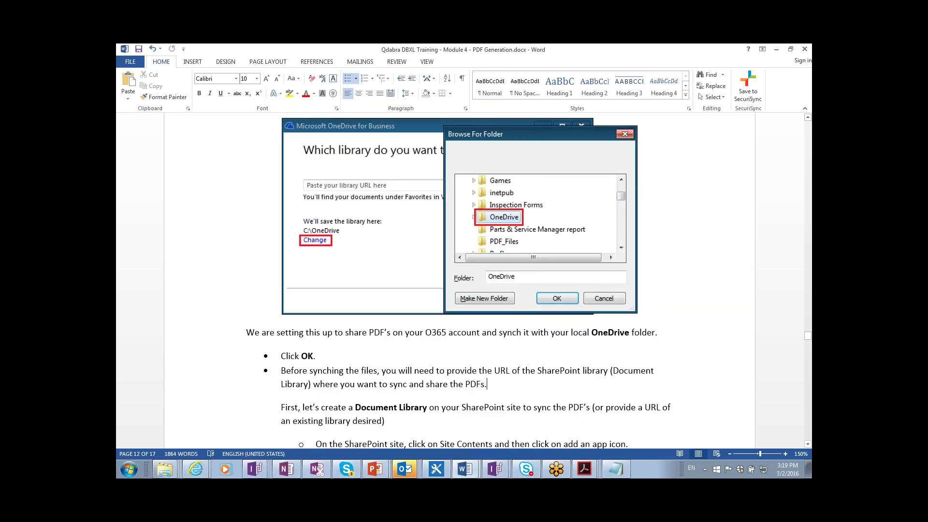
{"action": "scroll", "coordinate": [460, 281], "scroll_direction": "down", "scroll_amount": 7}
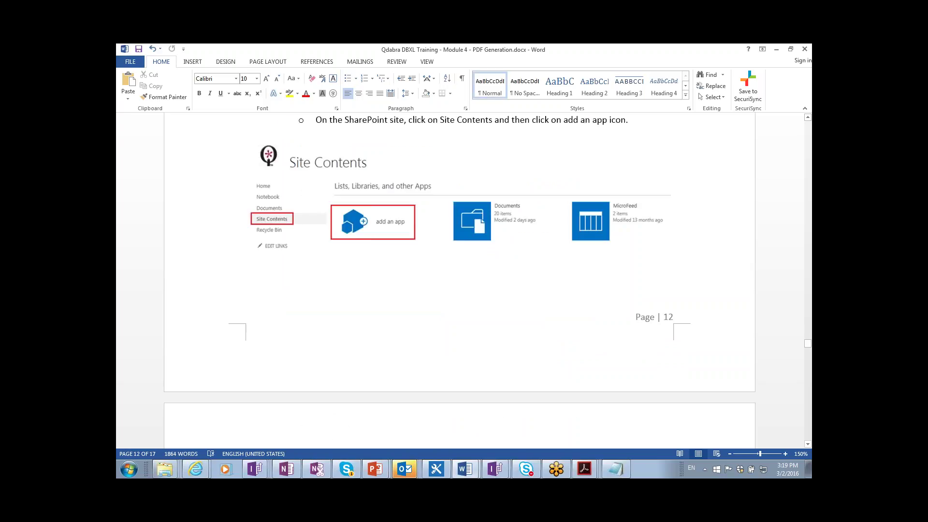
{"action": "scroll", "coordinate": [460, 281], "scroll_direction": "down", "scroll_amount": 6}
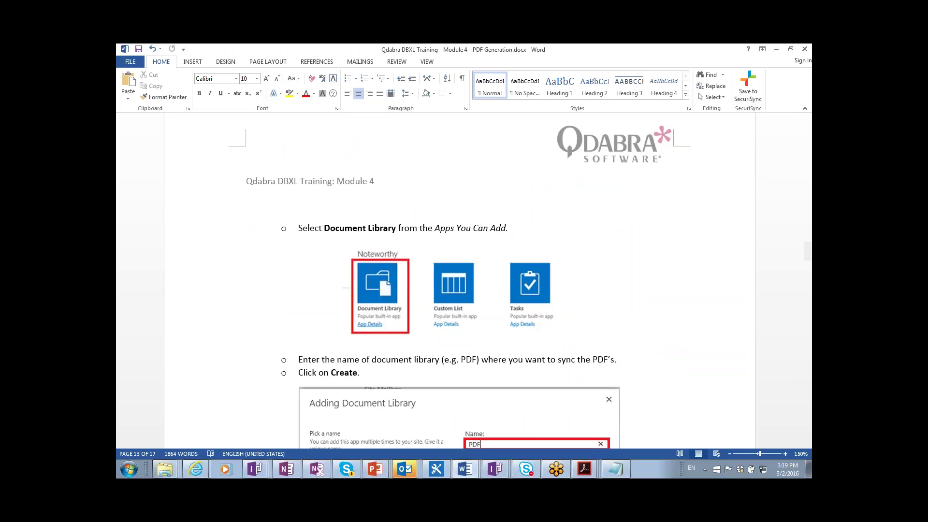
{"action": "key", "text": "Page_Down"}
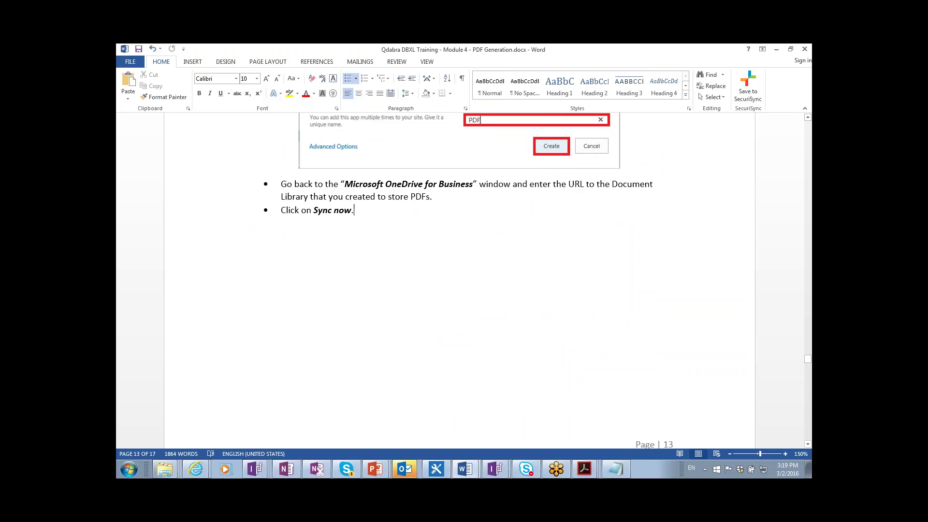
{"action": "key", "text": "Page_Down"}
{"action": "key", "text": "Page_Down"}
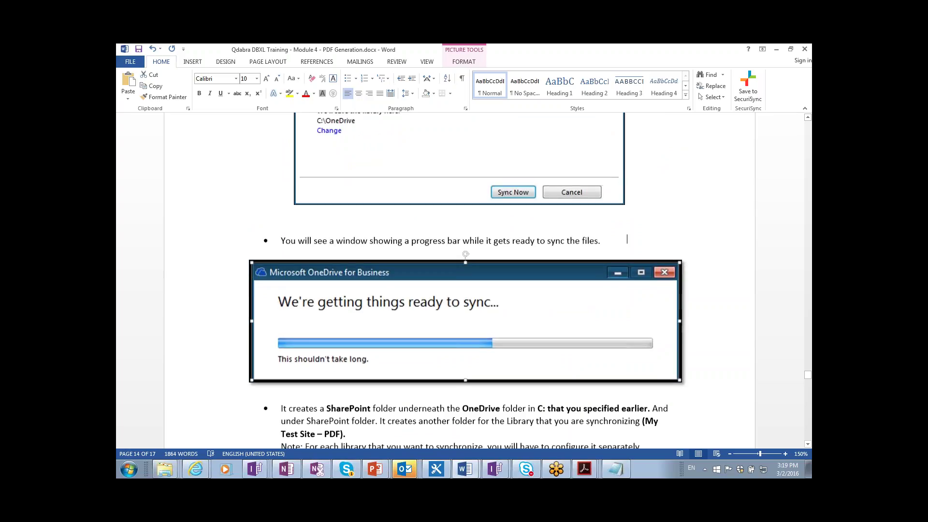
- Page down to the bottom of page 17 and bring the Word window back into focus
{"action": "key", "text": "Delete"}
{"action": "key", "text": "ctrl+v"}
{"action": "key", "text": "Page_Down"}
{"action": "key", "text": "Page_Down"}
{"action": "key", "text": "Page_Down"}
{"action": "key", "text": "Page_Down"}
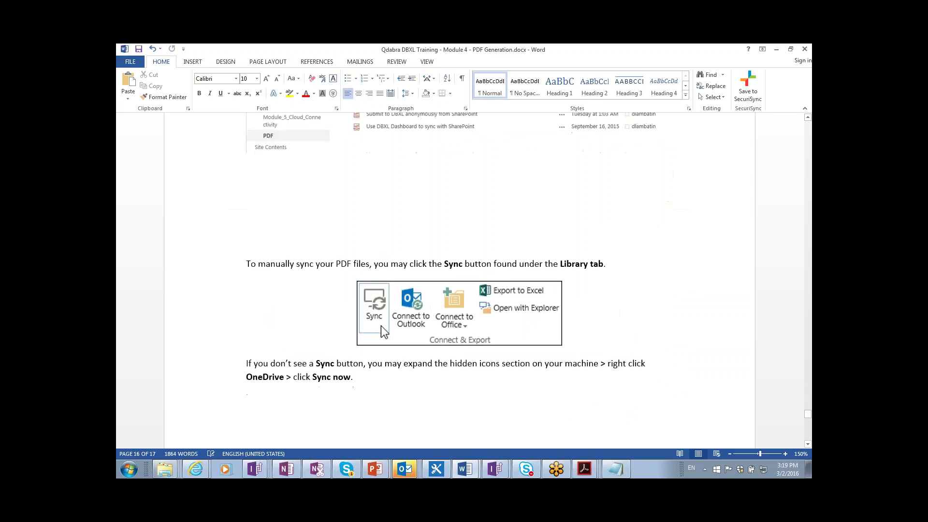
{"action": "key", "text": "Page_Down"}
{"action": "key", "text": "Page_Down"}
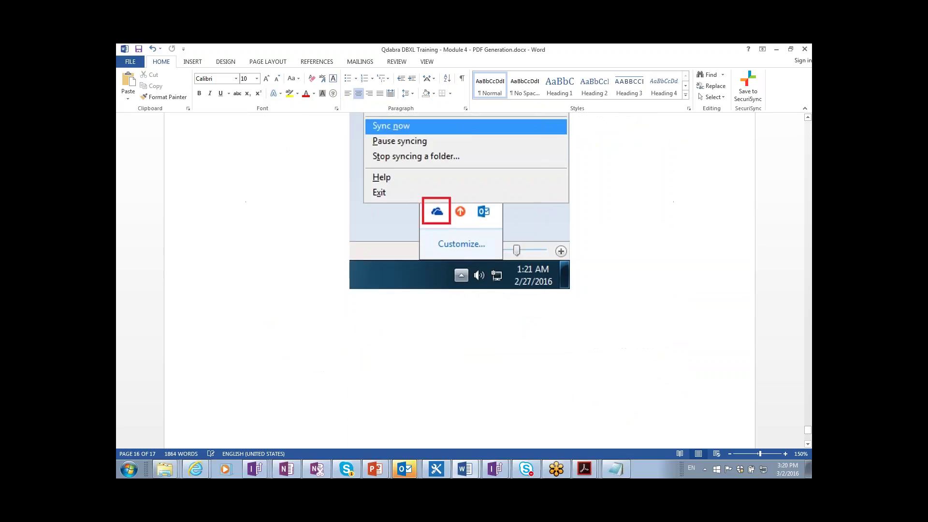
{"action": "key", "text": "Page_Down"}
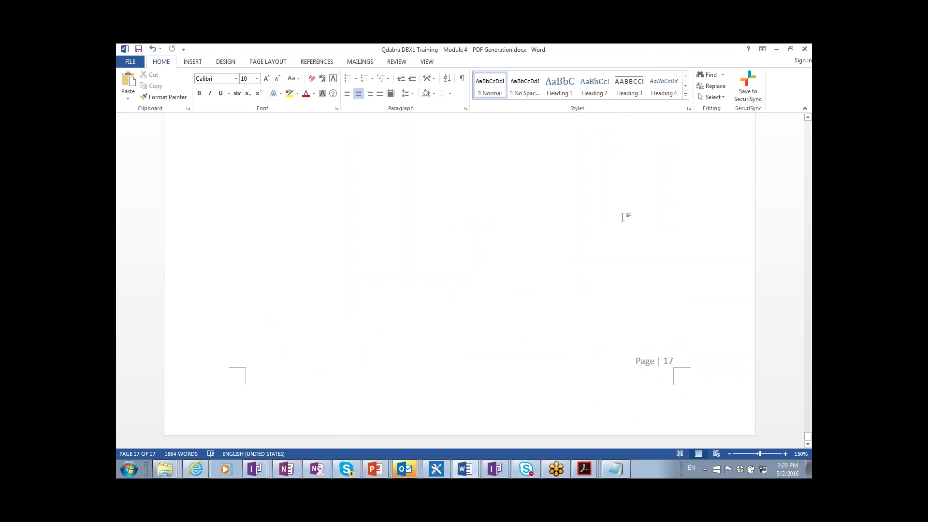
{"action": "left_click", "coordinate": [783, 56]}
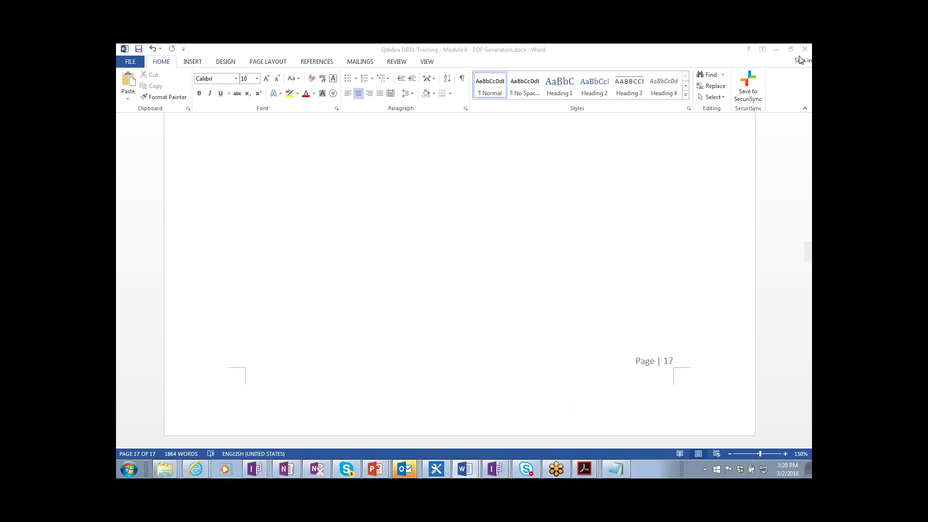
{"action": "left_click", "coordinate": [799, 86]}
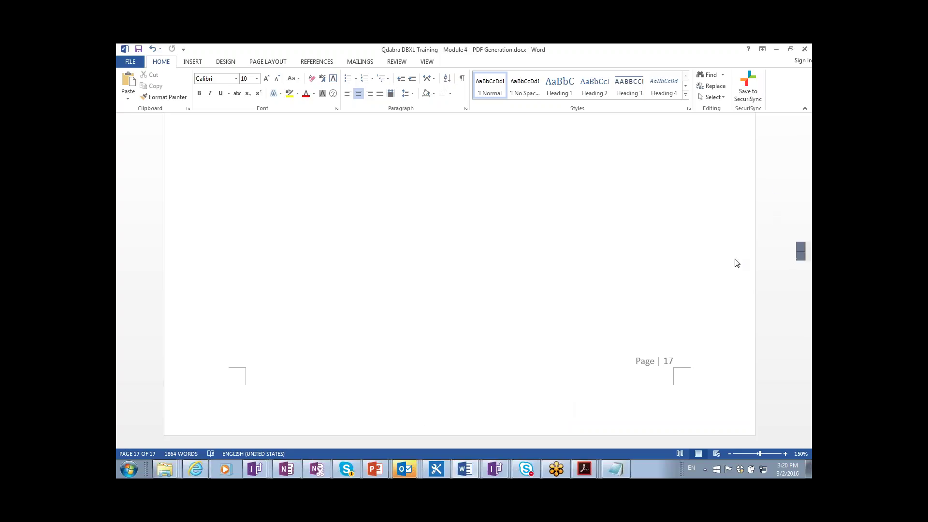